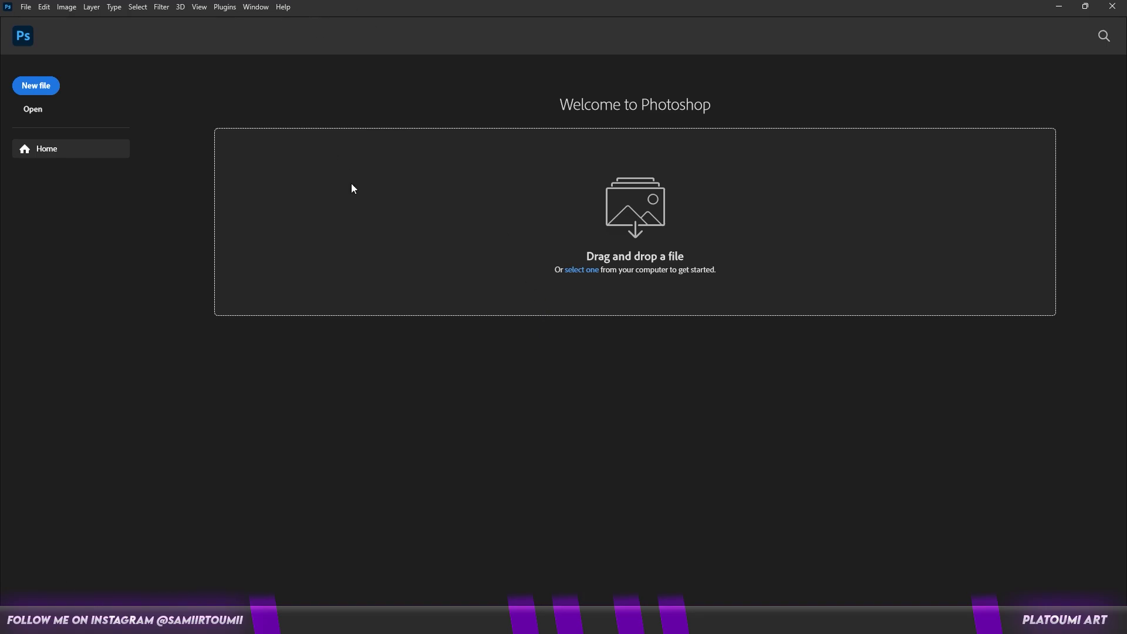
# Create a 1280 × 720 px RGB document at 300 pixels/inch with a black background
pyautogui.click(26, 7)
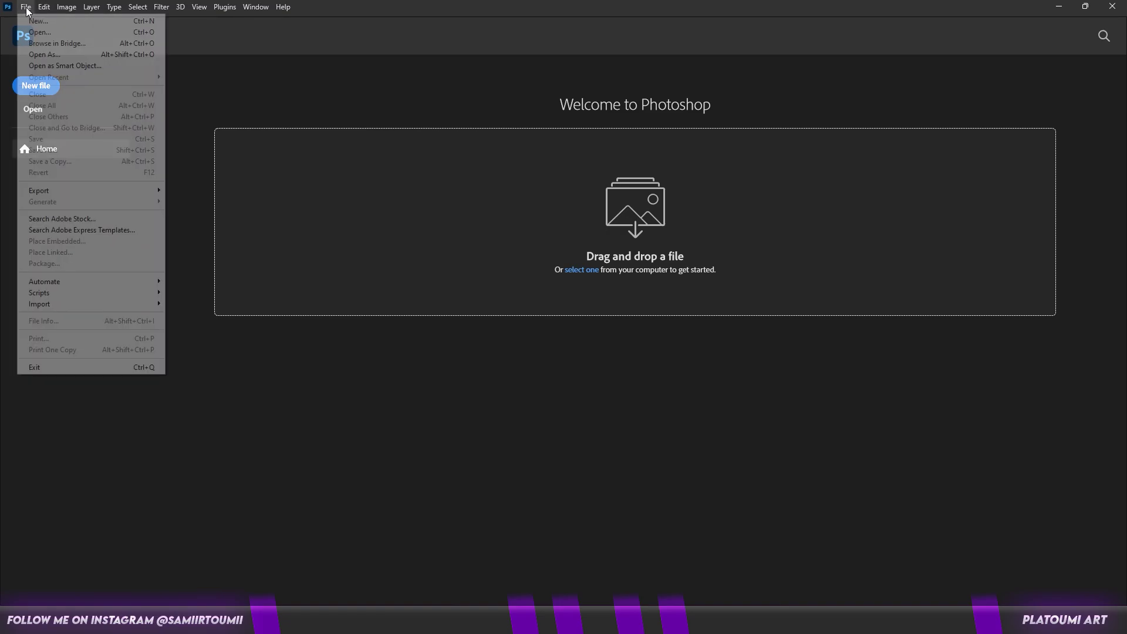
pyautogui.click(41, 23)
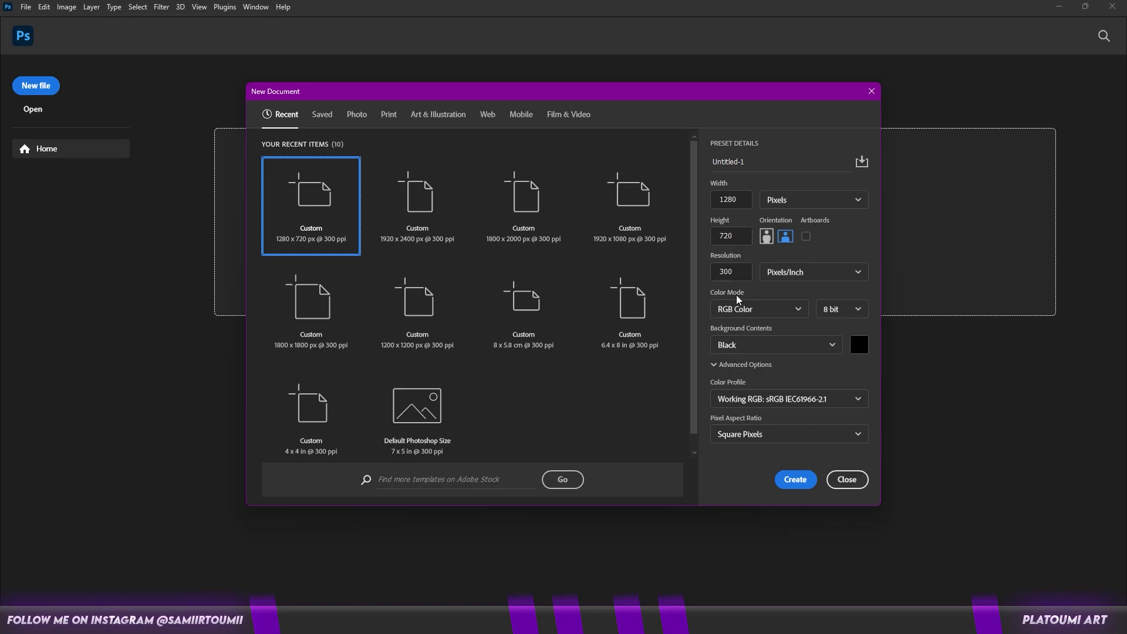
pyautogui.click(796, 480)
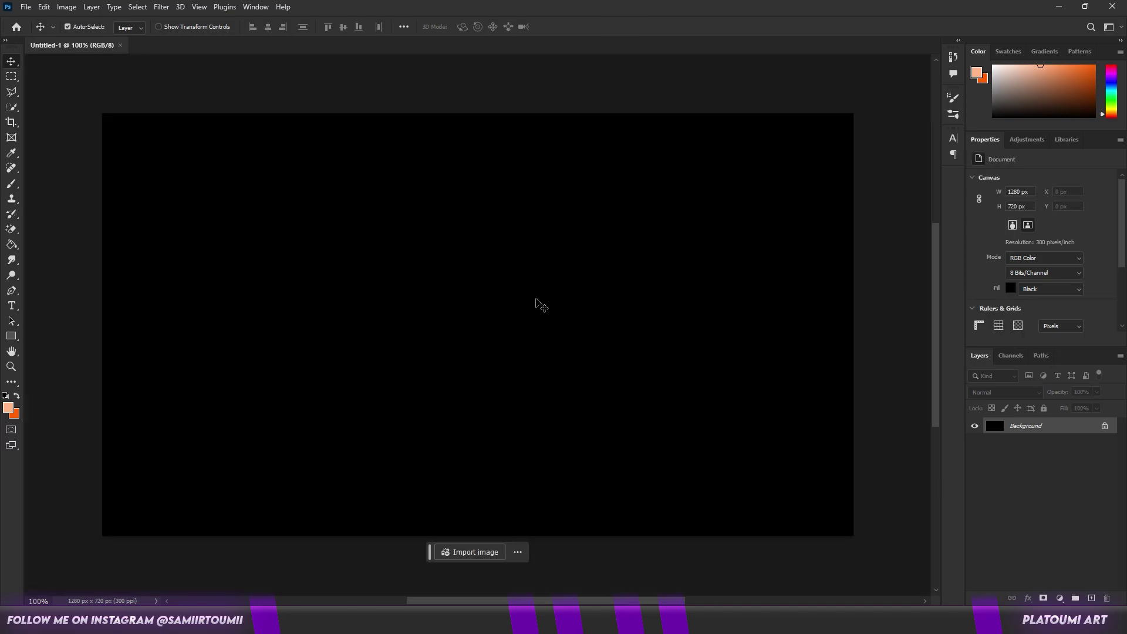
pyautogui.scroll(1, 458, 322)
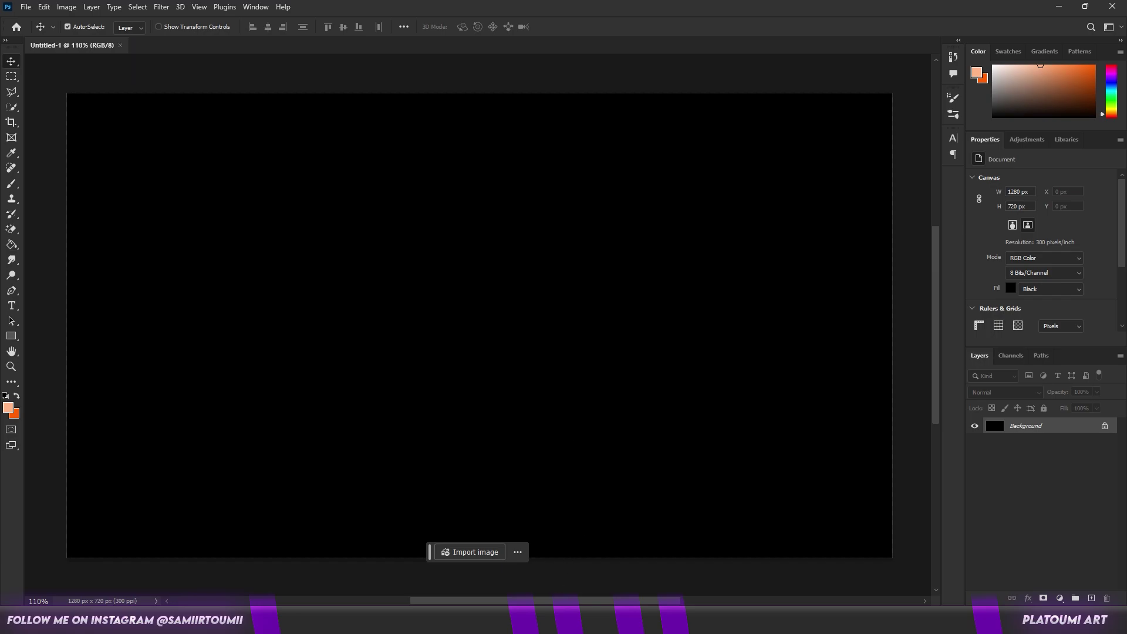
# View the reference thumbnail maxresdefault.jpg from the mini folder up close in the image viewer
pyautogui.click(552, 555)
pyautogui.doubleClick(391, 205)
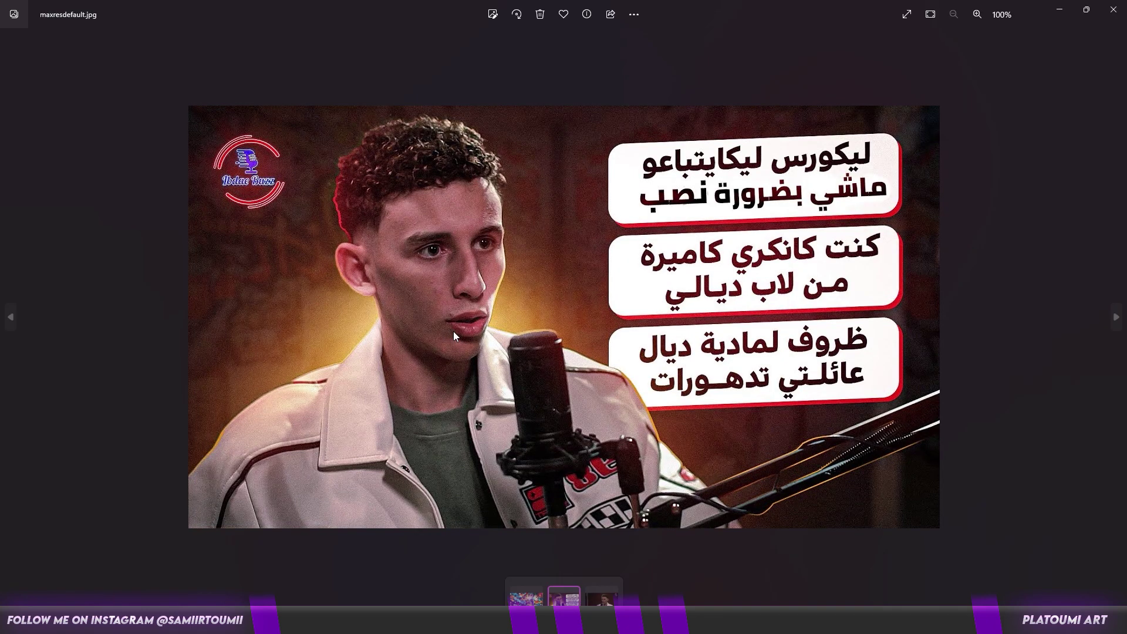
pyautogui.scroll(2, 662, 349)
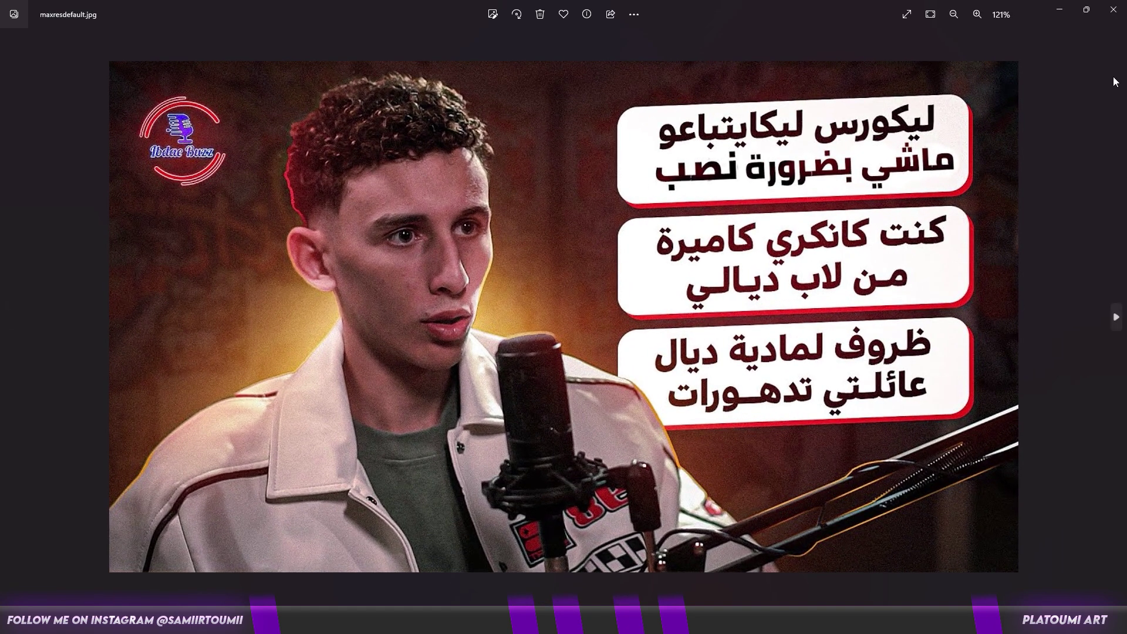
pyautogui.click(904, 15)
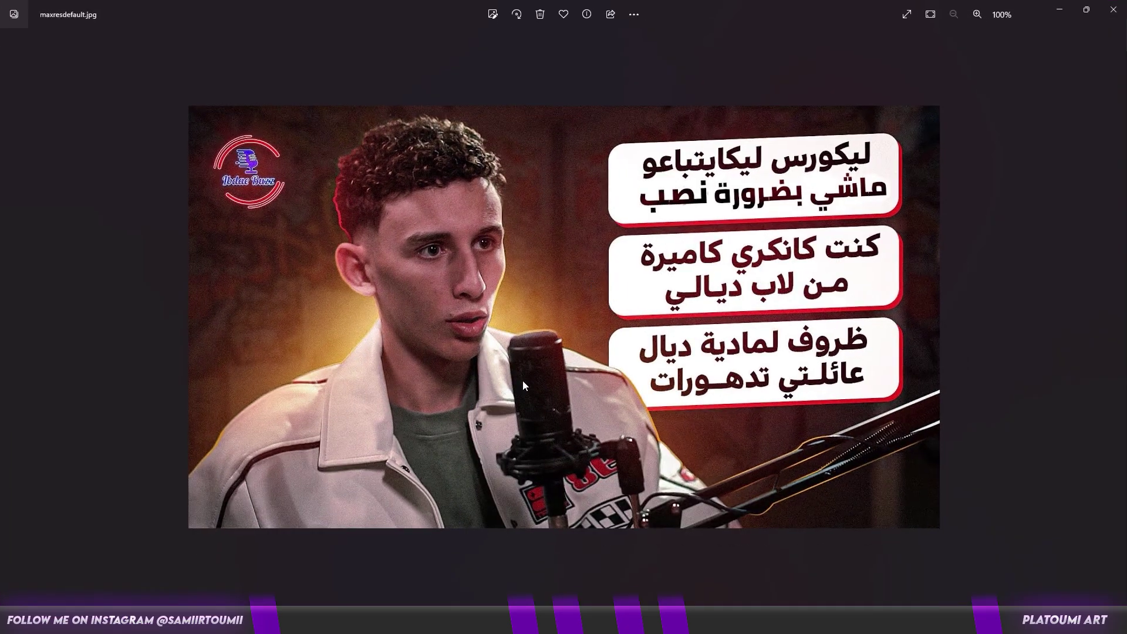
pyautogui.click(1113, 8)
# Preview Screenshot 2023-10-19 223606.png and open it in Photoshop as a separate document
pyautogui.doubleClick(571, 187)
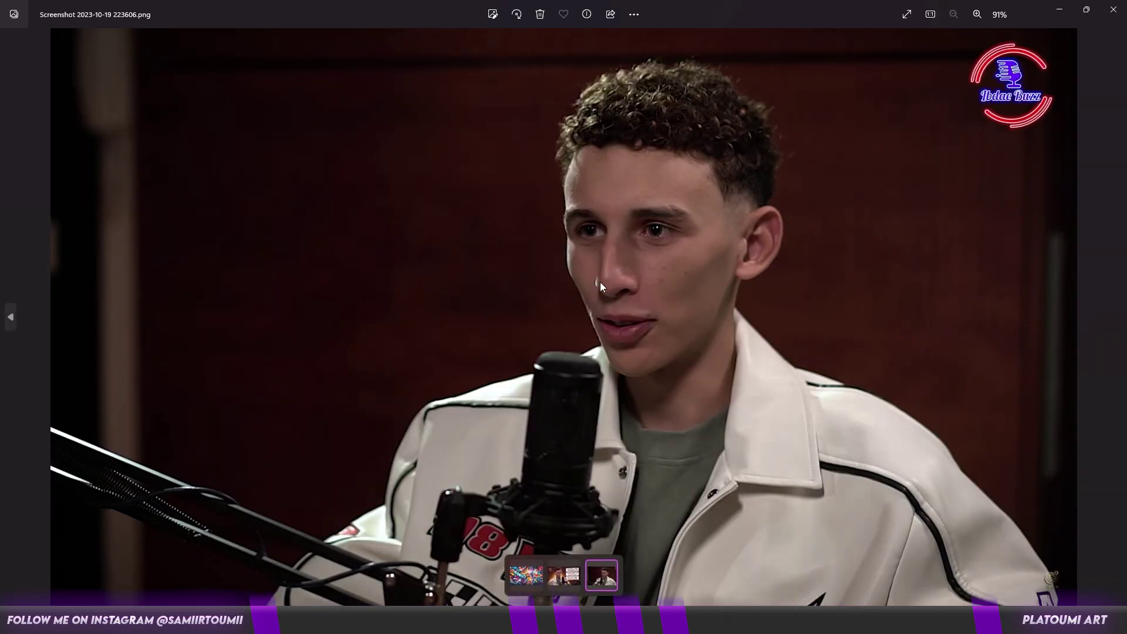
pyautogui.click(1114, 9)
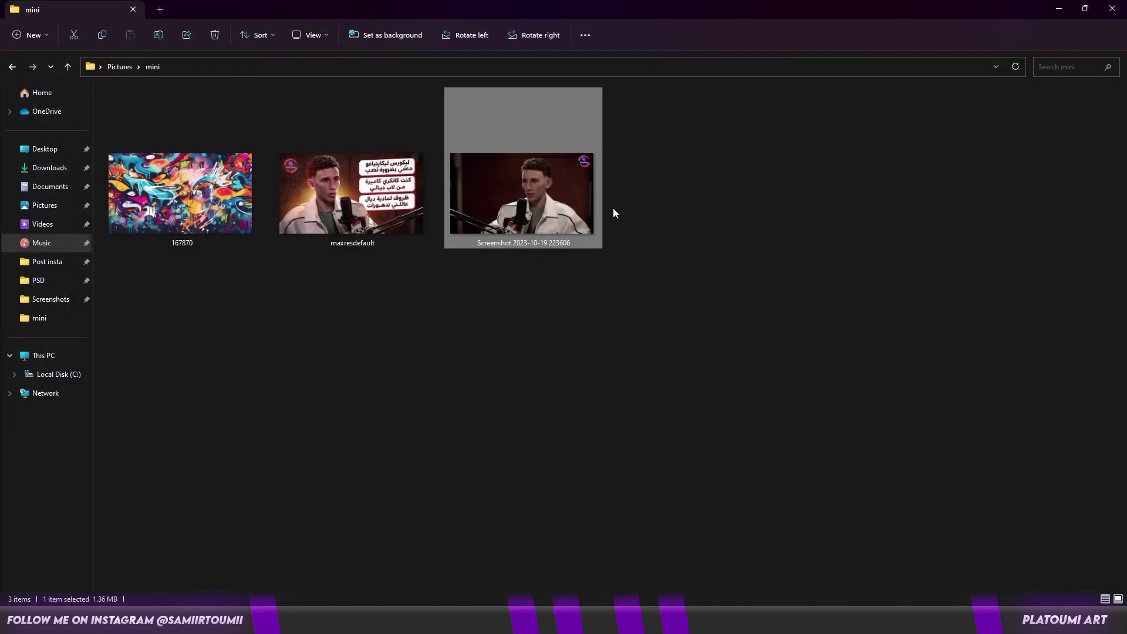
pyautogui.moveTo(522, 194); pyautogui.dragTo(360, 244)
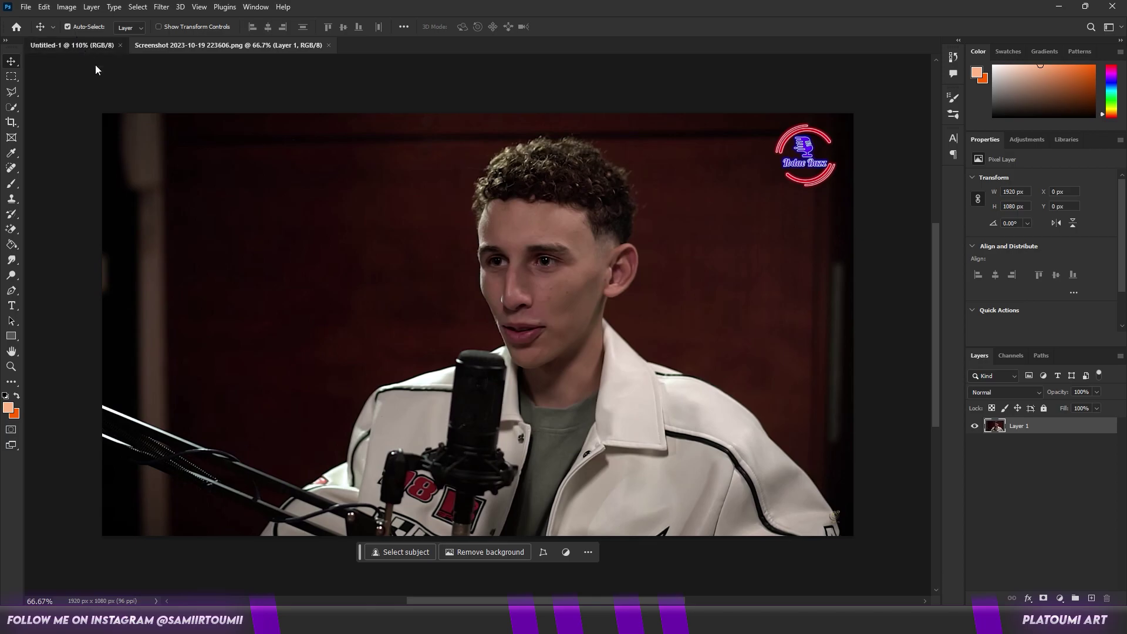
pyautogui.click(71, 45)
pyautogui.click(231, 46)
# Select an area of about 278 × 259 px around the photo's neon microphone logo and fill it to erase the logo
pyautogui.click(11, 77)
pyautogui.moveTo(872, 215); pyautogui.dragTo(746, 110)
pyautogui.hotkey('shift', 'F5')
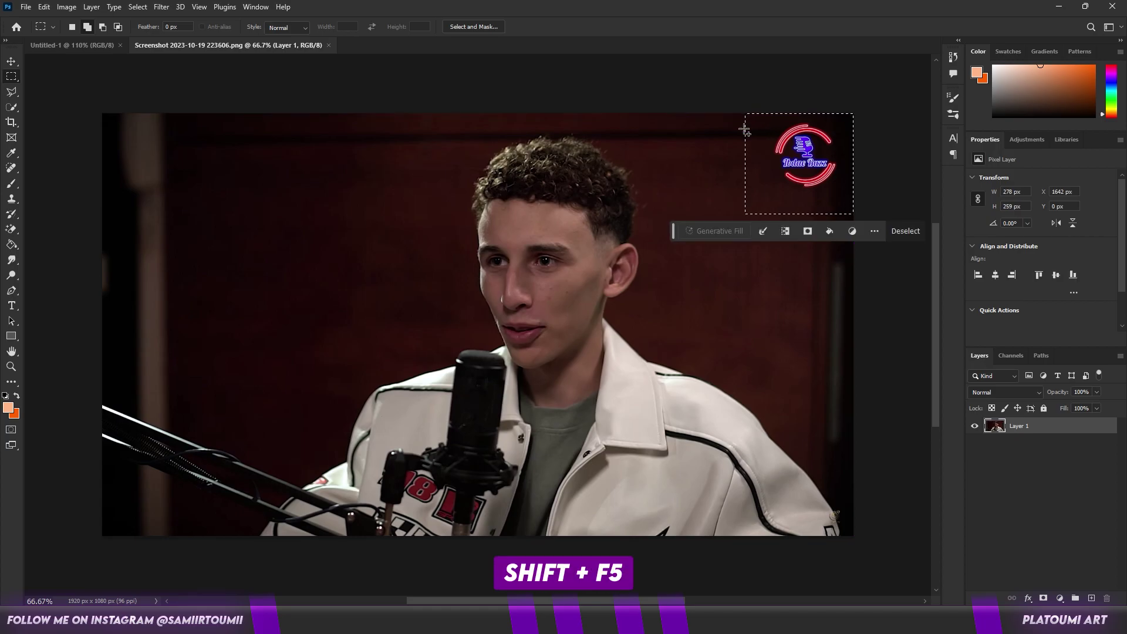
pyautogui.press('Return')
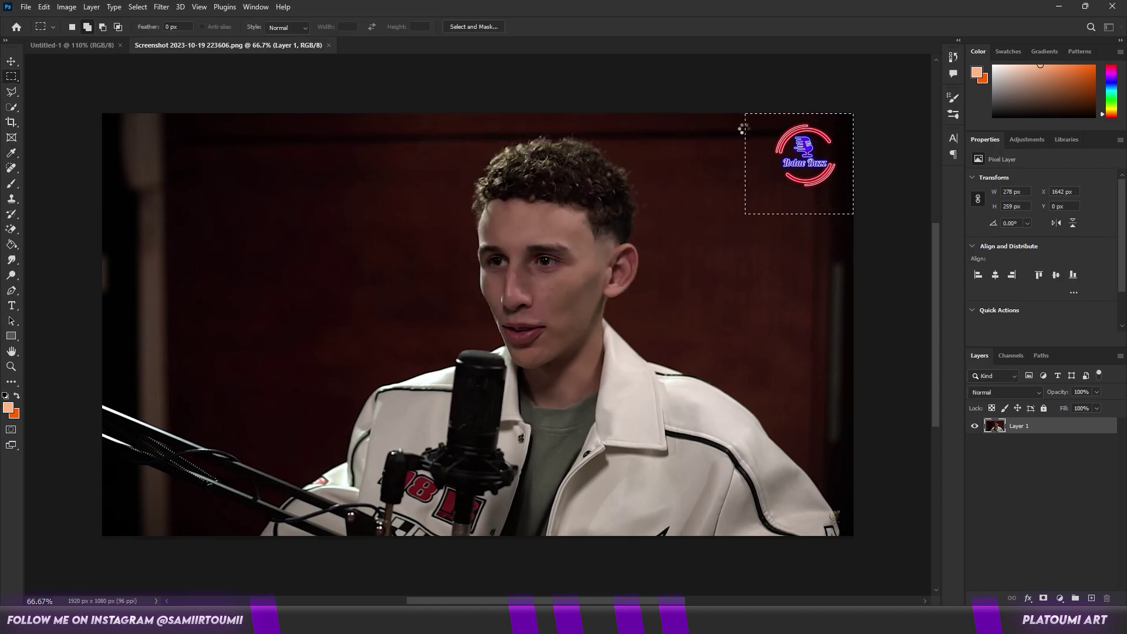
# Select about 68 × 70 px around the small gold watermark on the jacket sleeve, fill it to erase the mark, and deselect
pyautogui.scroll(4, 221, 307)
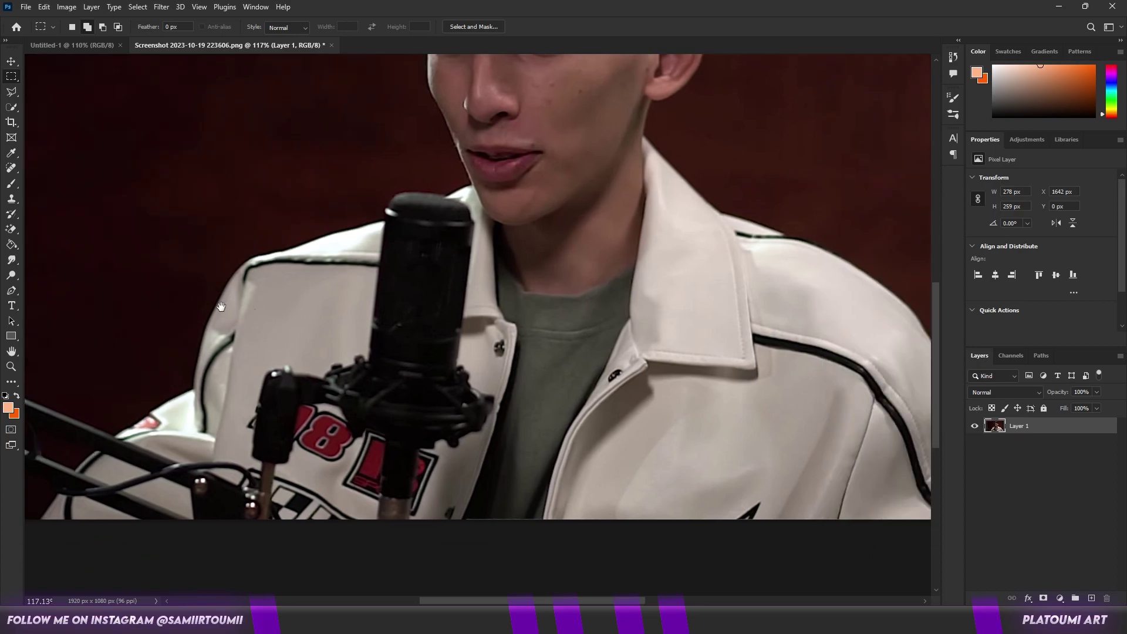
pyautogui.scroll(4, 602, 288)
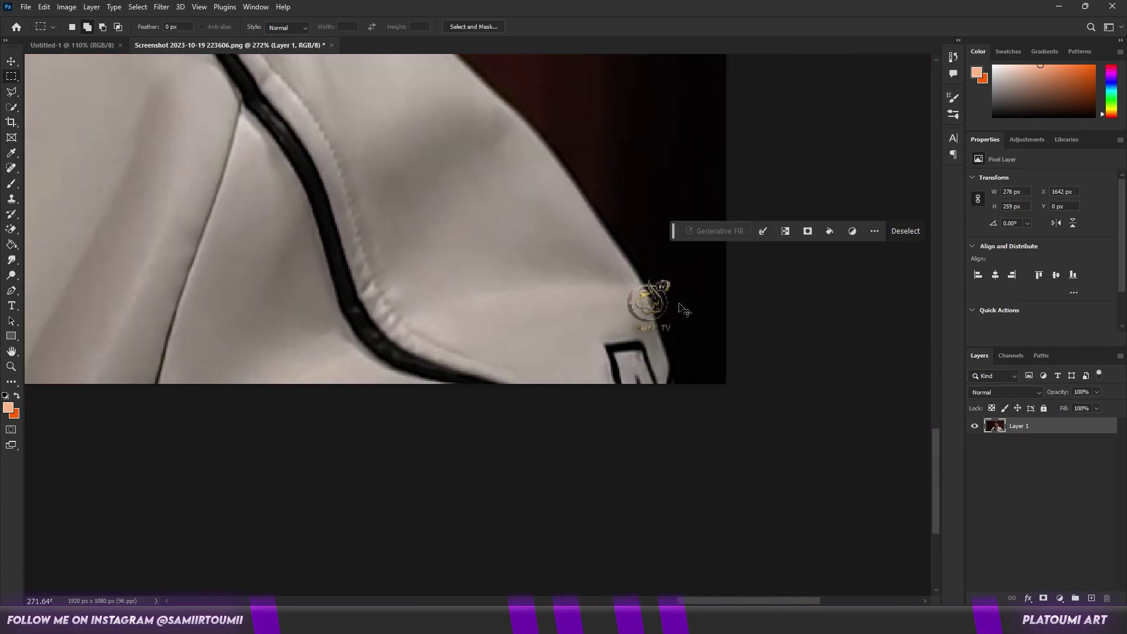
pyautogui.click(681, 307)
pyautogui.moveTo(703, 234); pyautogui.dragTo(597, 348)
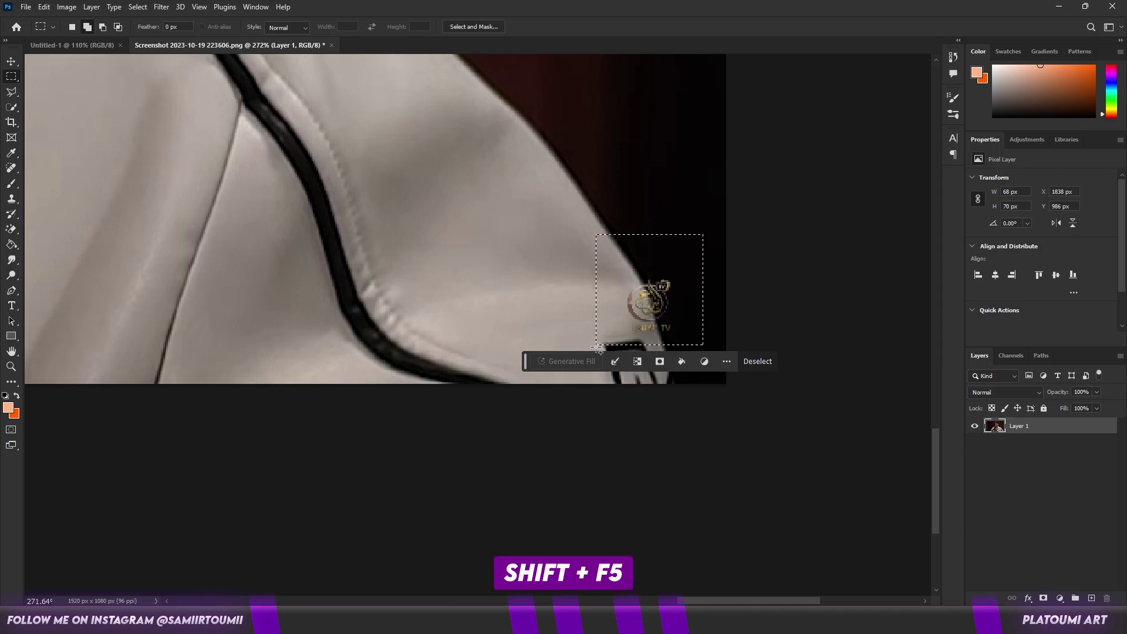
pyautogui.hotkey('shift', 'F5')
pyautogui.press('Return')
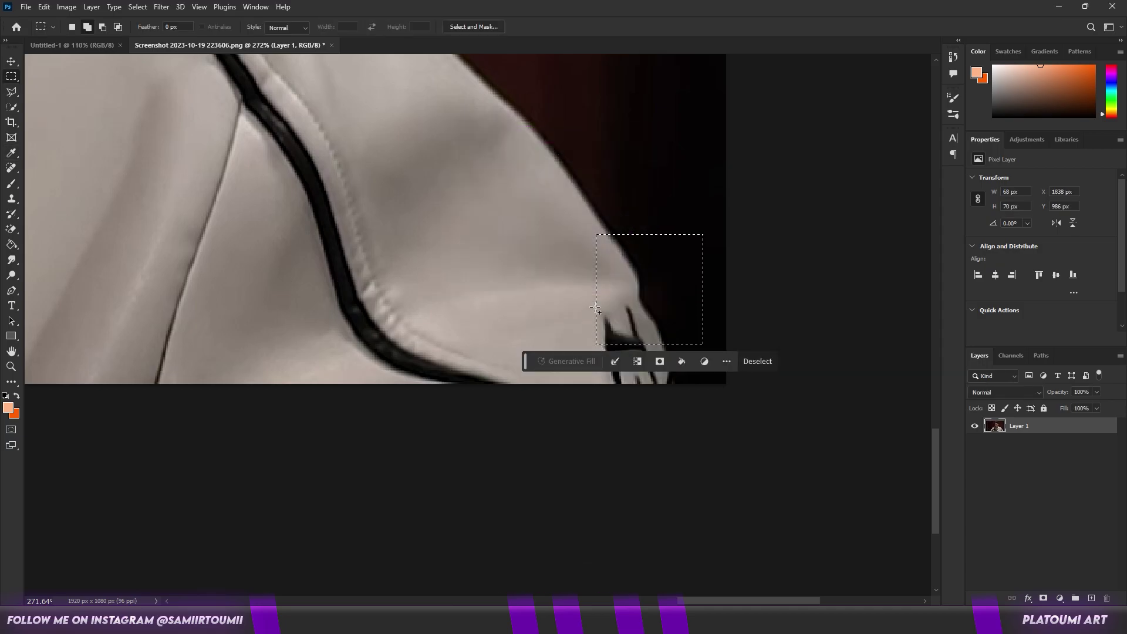
pyautogui.hotkey('ctrl', 'd')
# Flip the photo layer horizontally with Free Transform
pyautogui.scroll(-5, 605, 385)
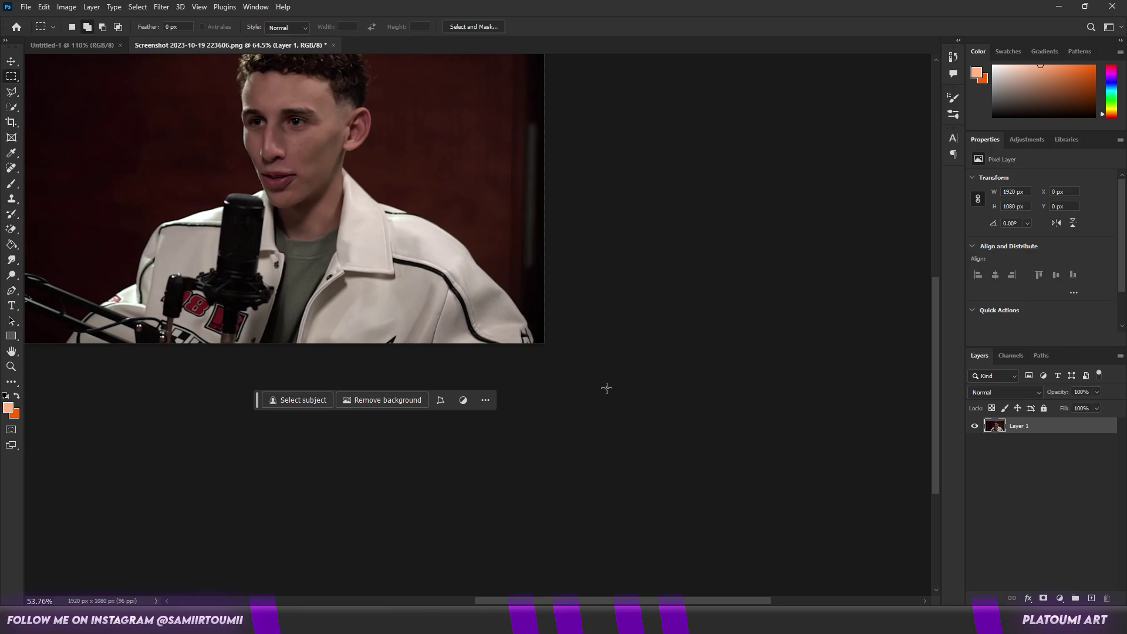
pyautogui.scroll(2, 607, 388)
pyautogui.moveTo(725, 343); pyautogui.dragTo(535, 323)
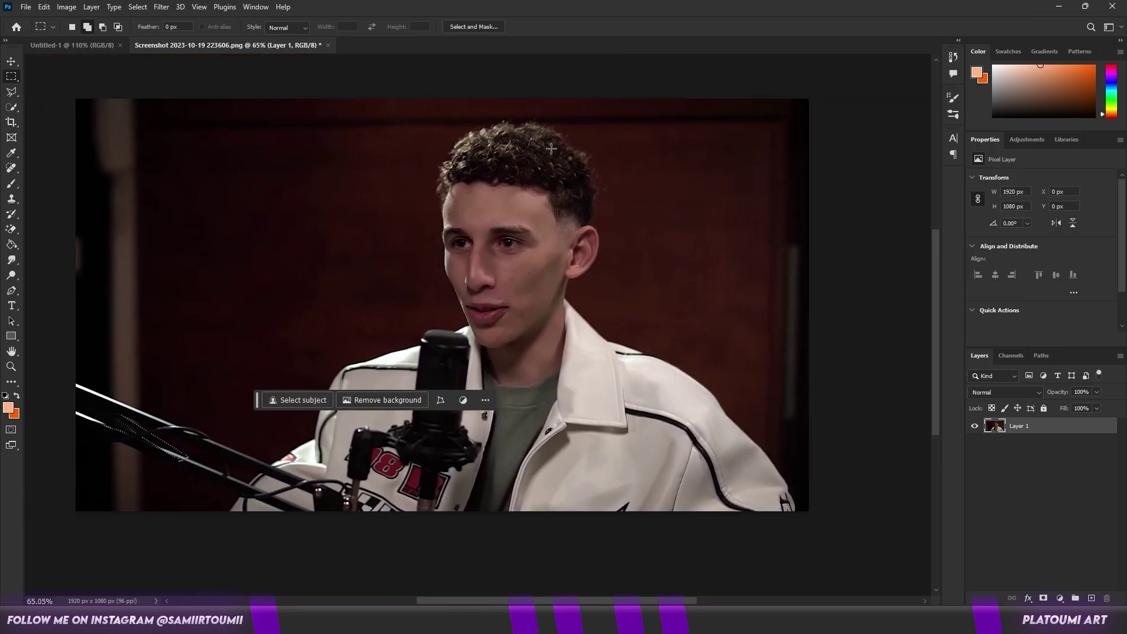
pyautogui.click(11, 61)
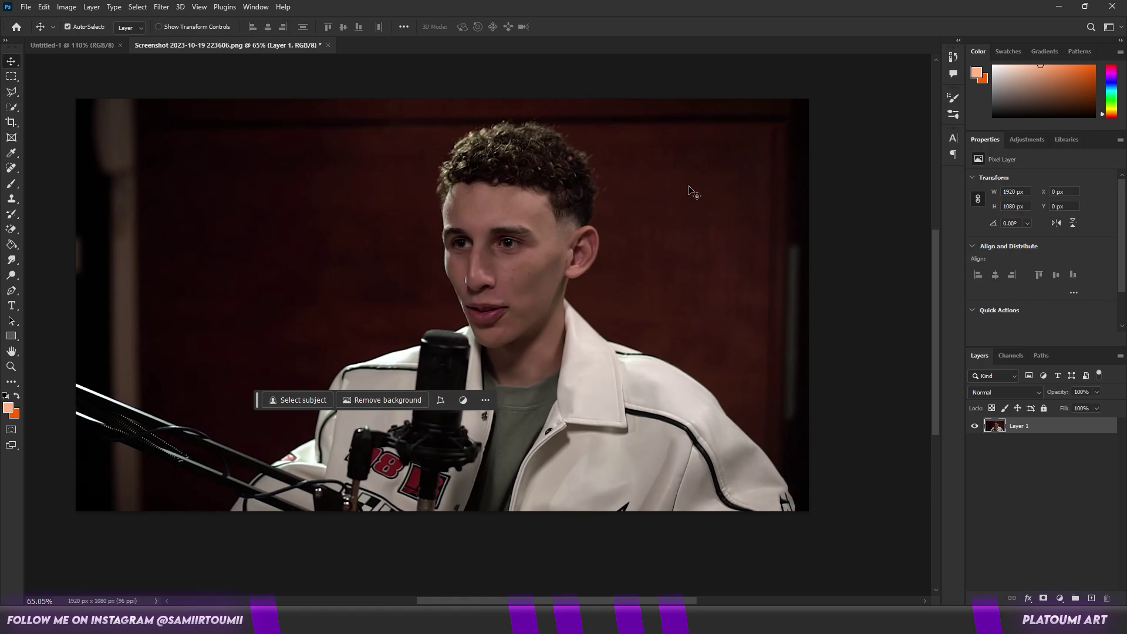
pyautogui.scroll(1, 435, 346)
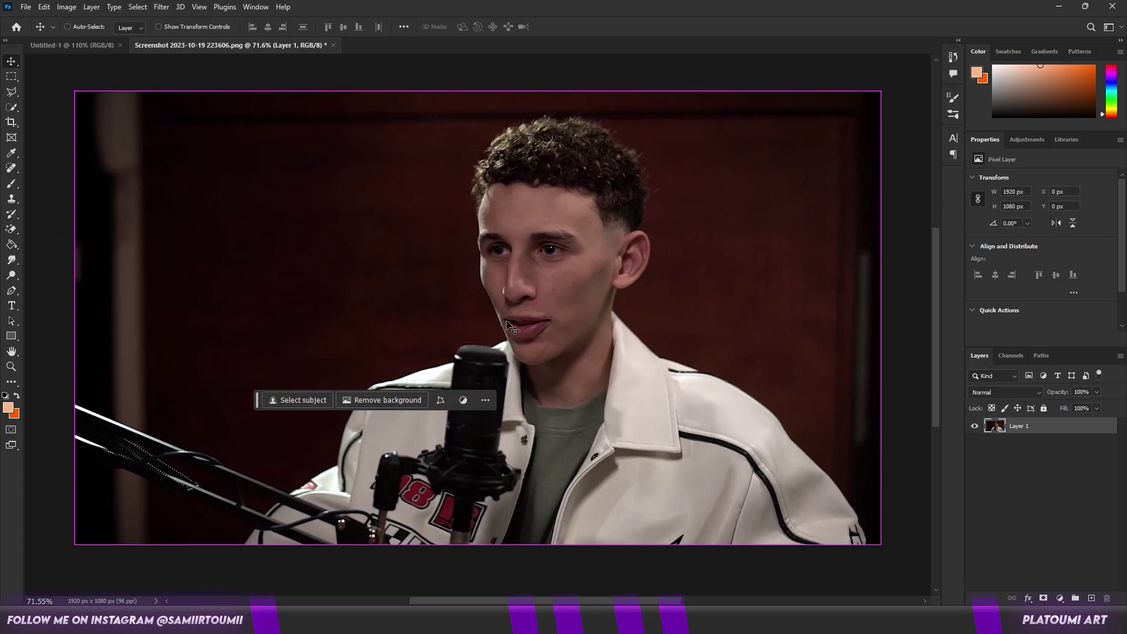
pyautogui.hotkey('ctrl', 't')
pyautogui.rightClick(520, 301)
pyautogui.click(580, 535)
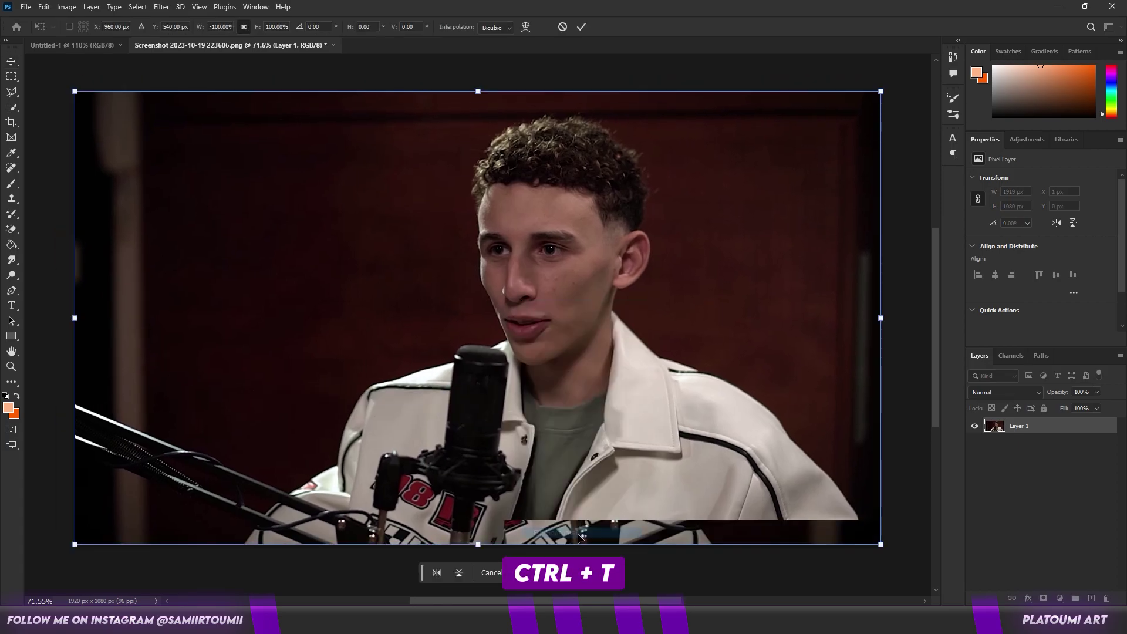
pyautogui.click(581, 27)
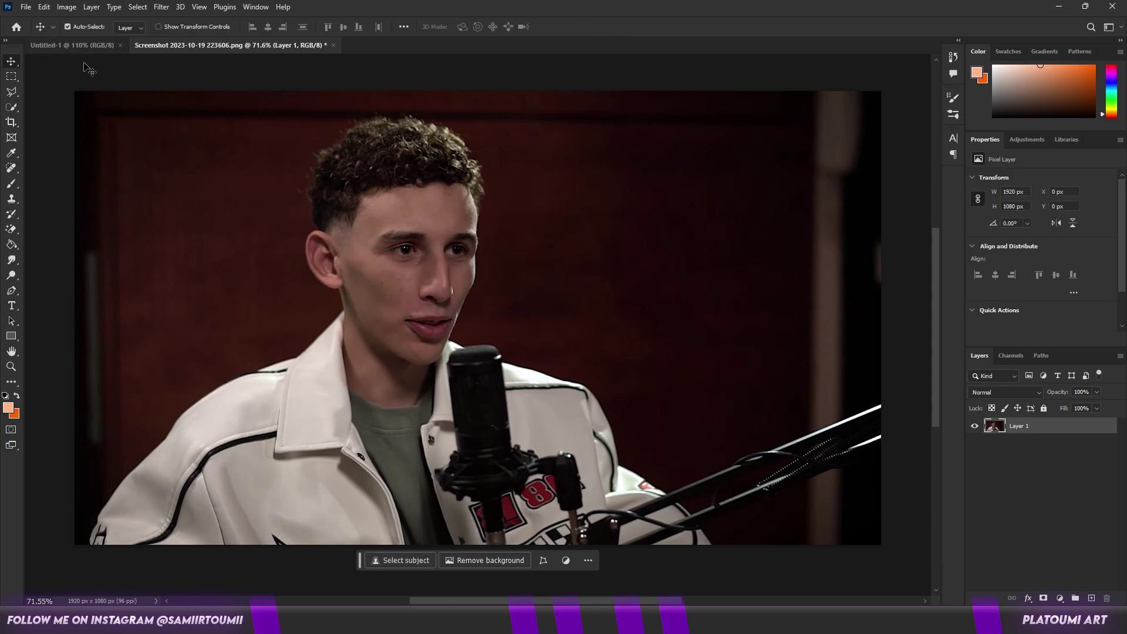
# Select the man and the microphone automatically using the Quick Selection tool's Select Subject command
pyautogui.scroll(-1, 558, 265)
pyautogui.scroll(1, 511, 317)
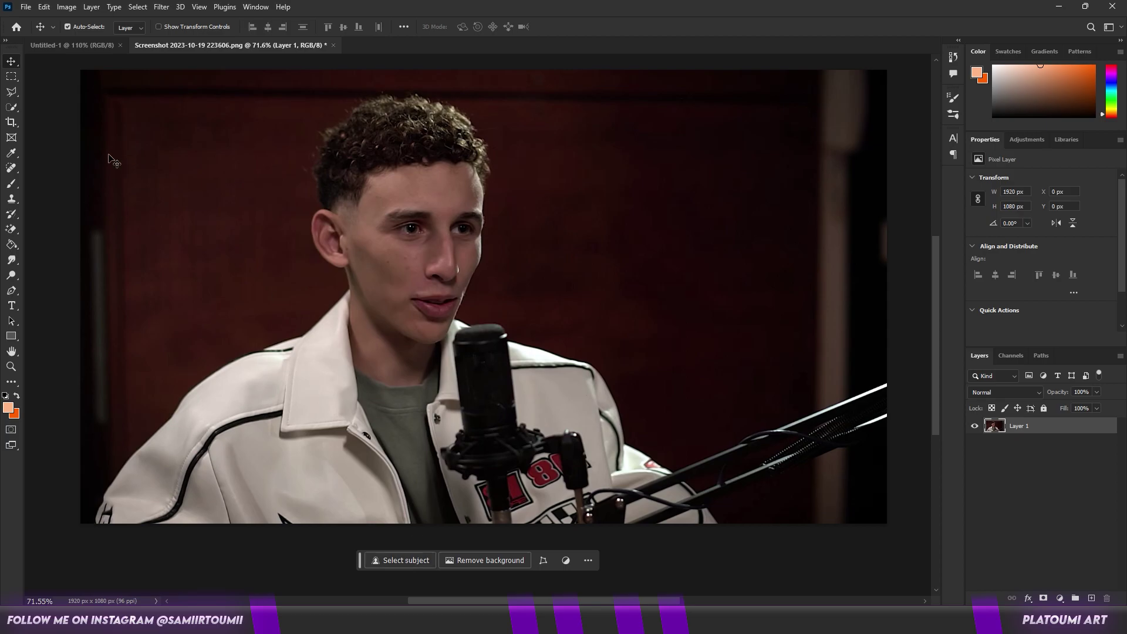
pyautogui.click(12, 107)
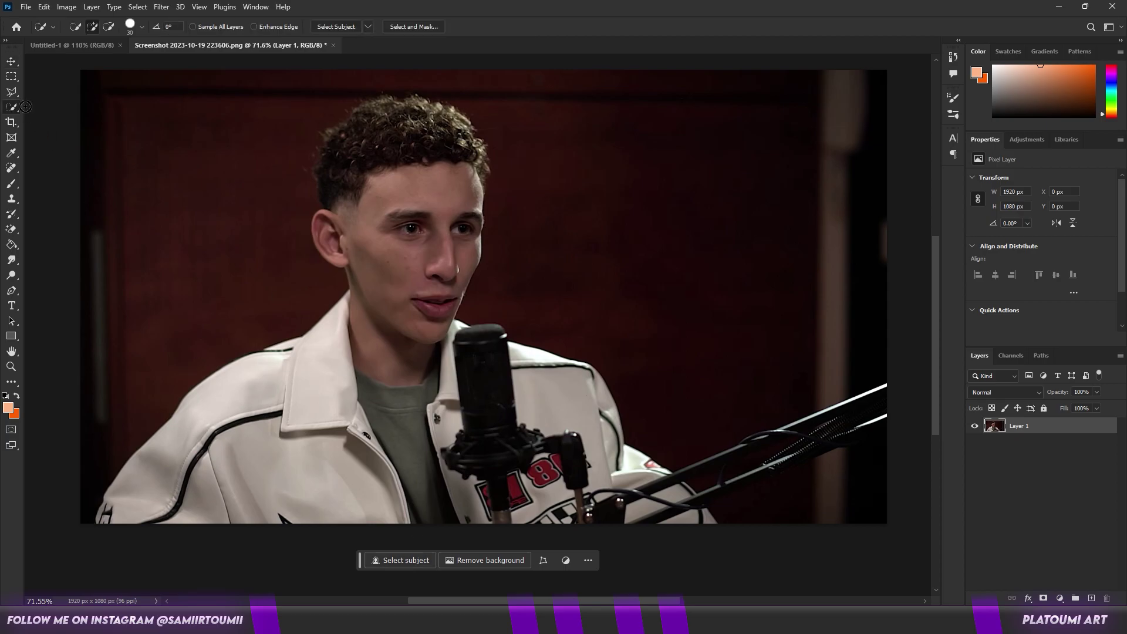
pyautogui.click(335, 27)
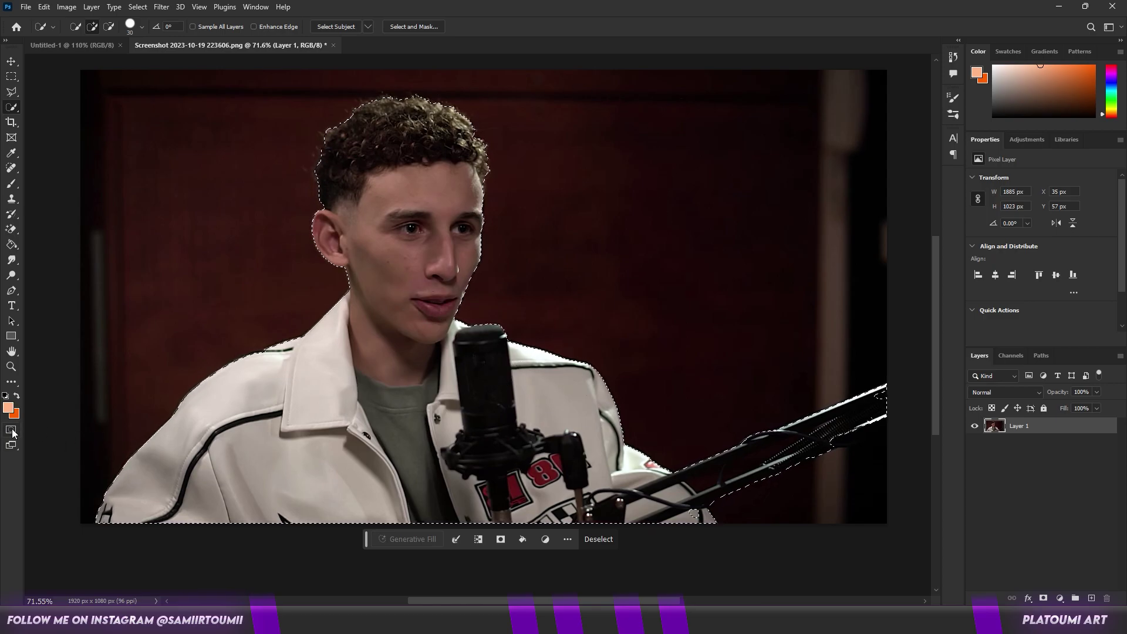
# Check that the toolbar customization shows the Quick Mask option, and turn on Quick Mask mode for the subject selection
pyautogui.click(15, 381)
pyautogui.click(57, 382)
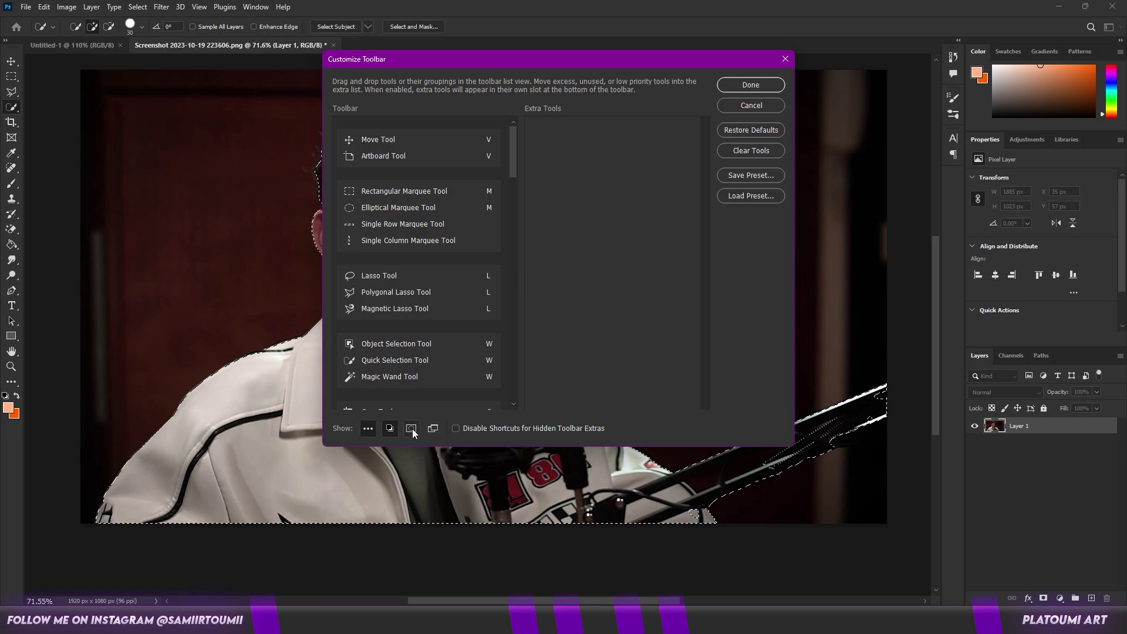
pyautogui.click(735, 85)
pyautogui.press('q')
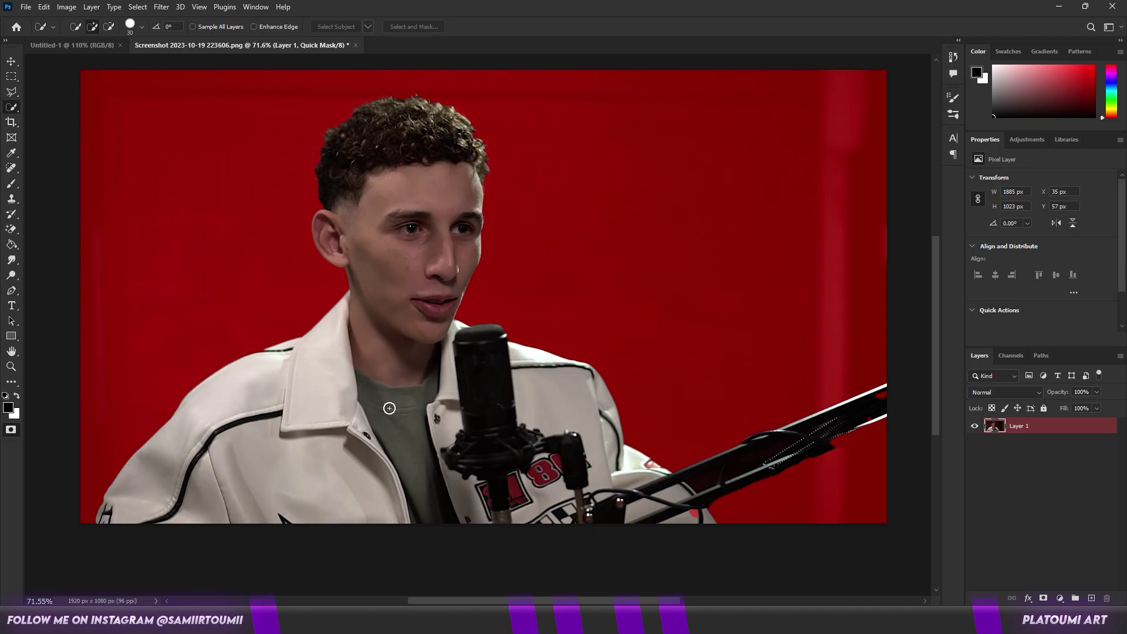
# Examine the Quick Mask edges around the microphone arm, the jacket sleeve, the face and the hair for selection errors
pyautogui.scroll(5, 692, 503)
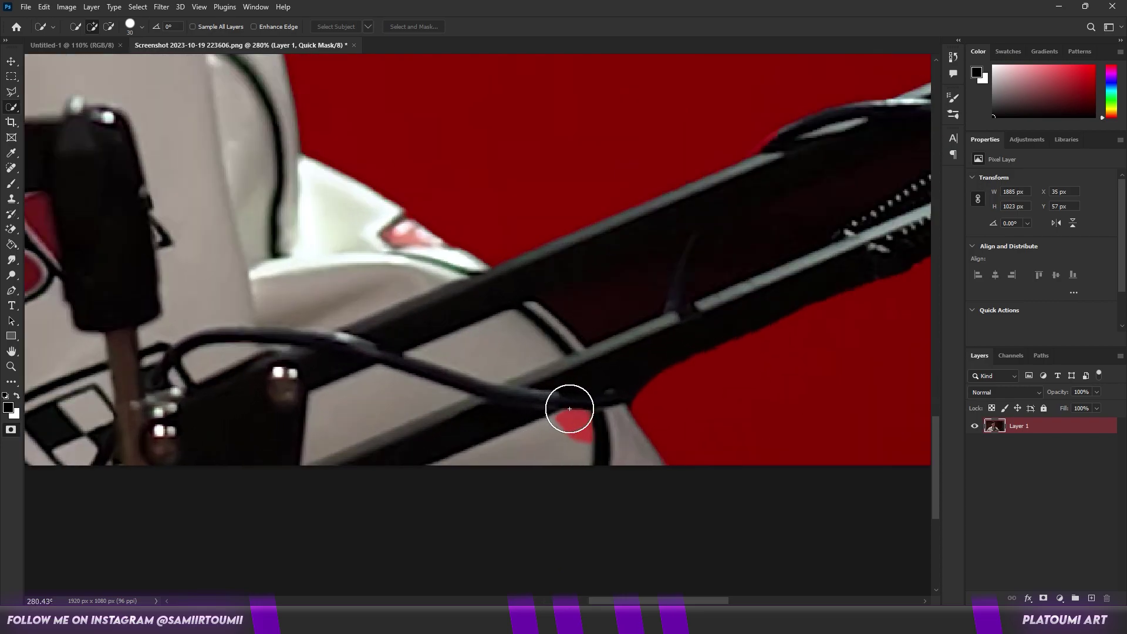
pyautogui.scroll(-4, 563, 426)
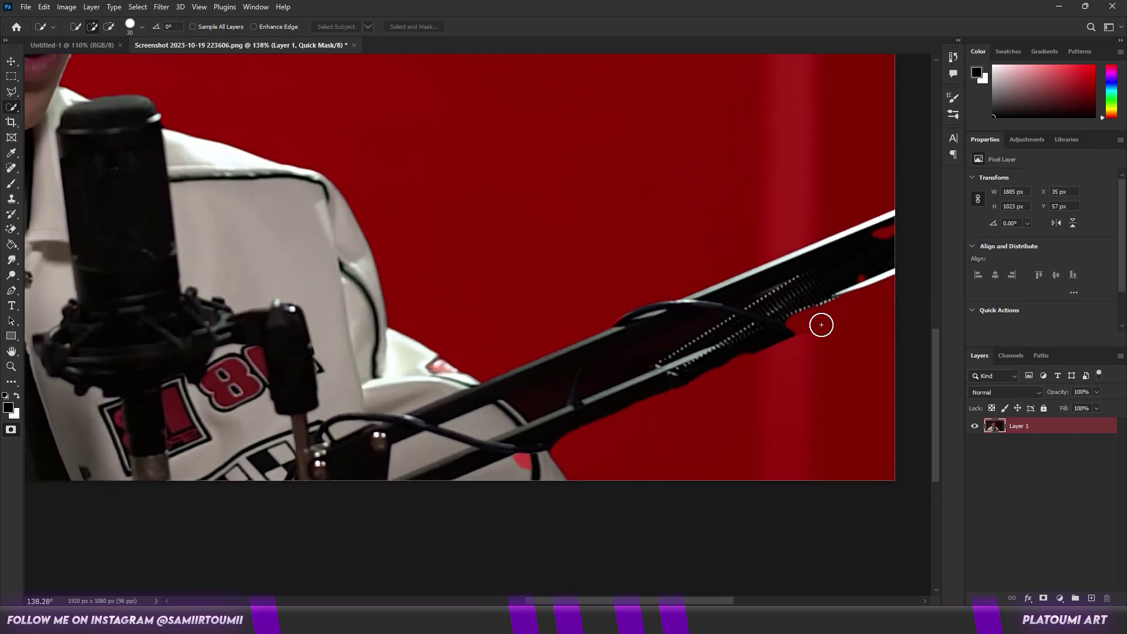
pyautogui.scroll(-1, 670, 352)
pyautogui.scroll(2, 687, 344)
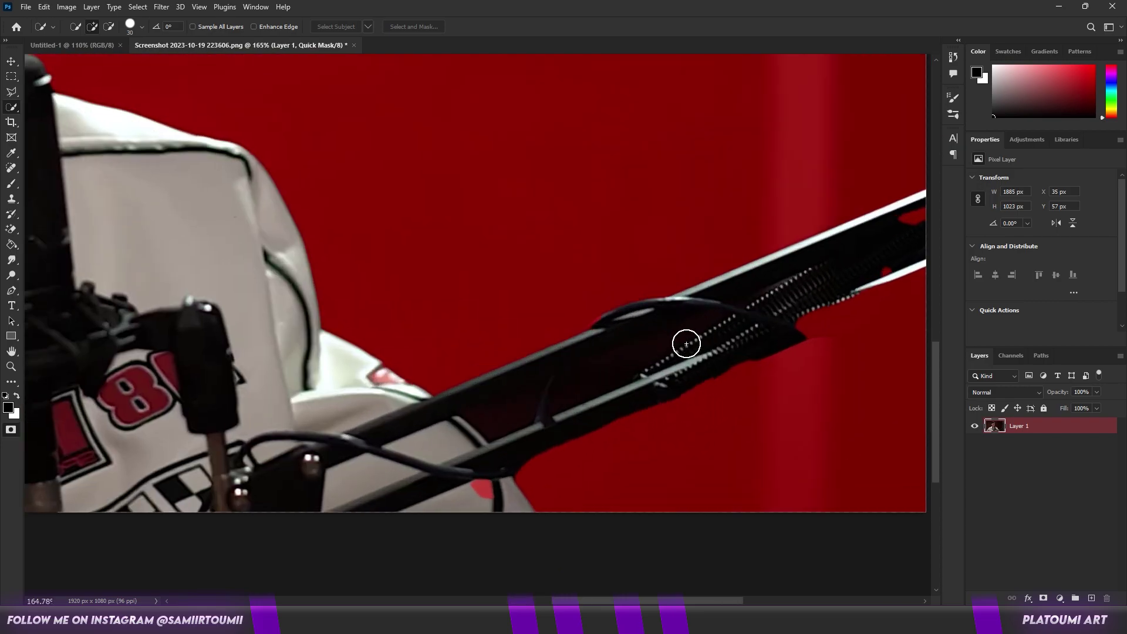
pyautogui.scroll(-2, 551, 425)
pyautogui.scroll(4, 503, 481)
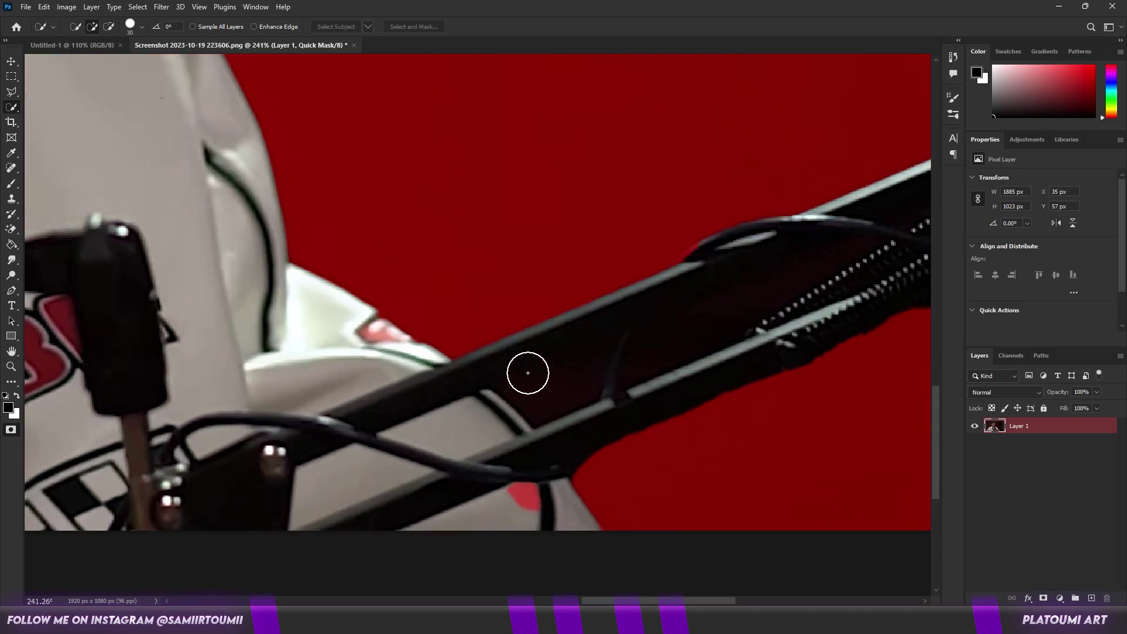
pyautogui.scroll(-2, 522, 379)
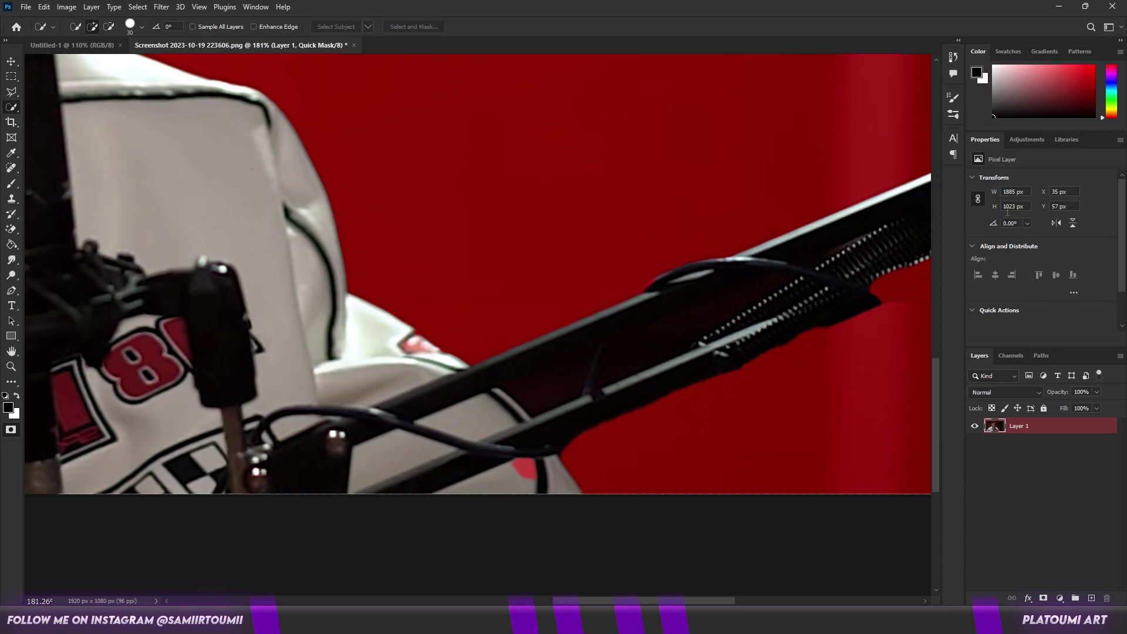
pyautogui.scroll(-2, 756, 294)
pyautogui.scroll(-2, 282, 294)
pyautogui.moveTo(223, 306); pyautogui.dragTo(562, 371)
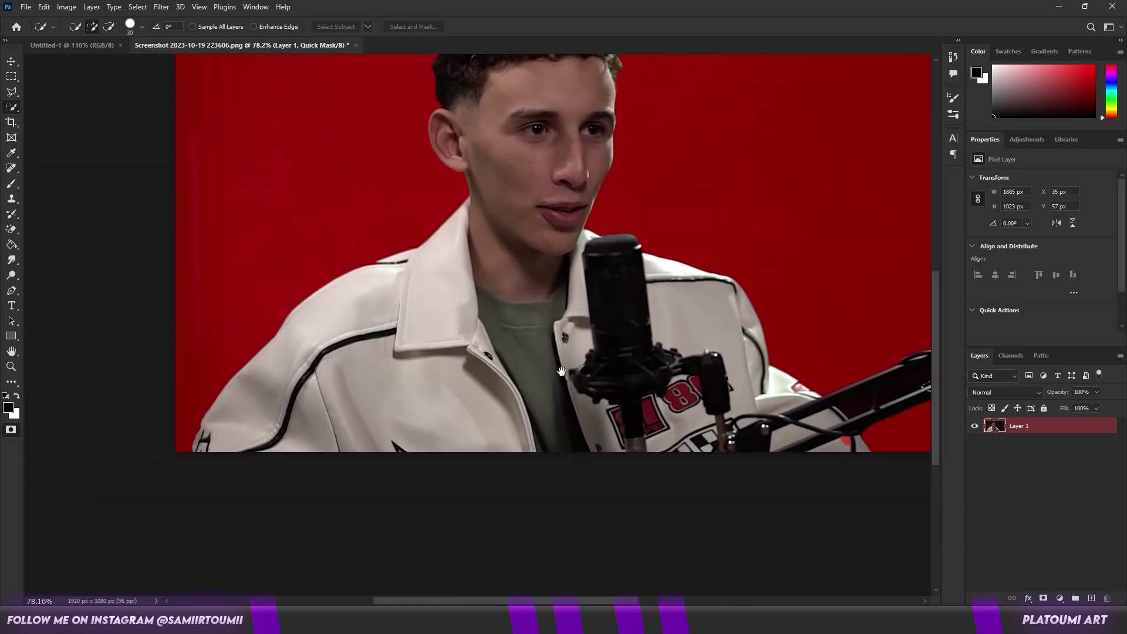
pyautogui.scroll(-1, 562, 371)
pyautogui.scroll(5, 529, 88)
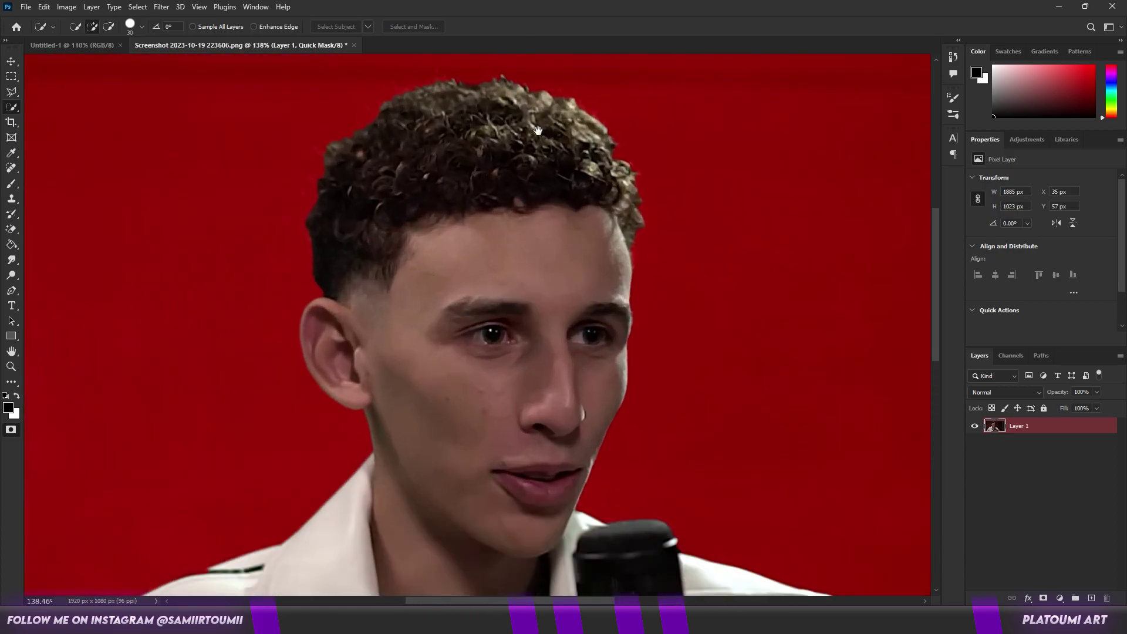
pyautogui.moveTo(538, 131); pyautogui.dragTo(539, 182)
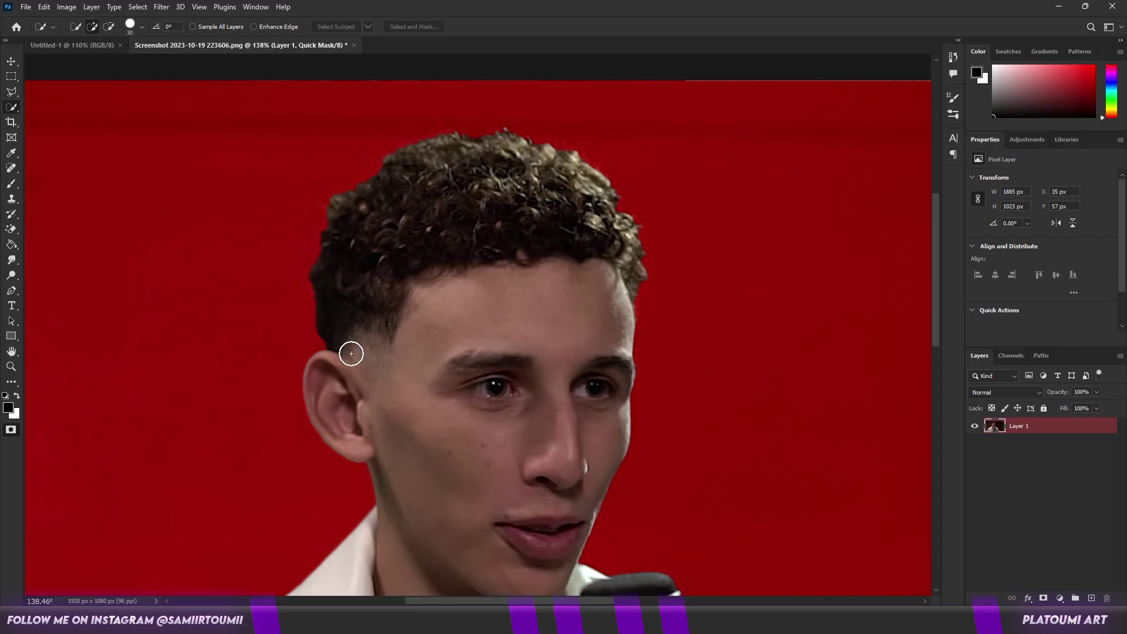
# Turn off Quick Mask mode and switch to the Polygonal Lasso tool in Add to Selection mode at the microphone arm
pyautogui.scroll(-3, 351, 354)
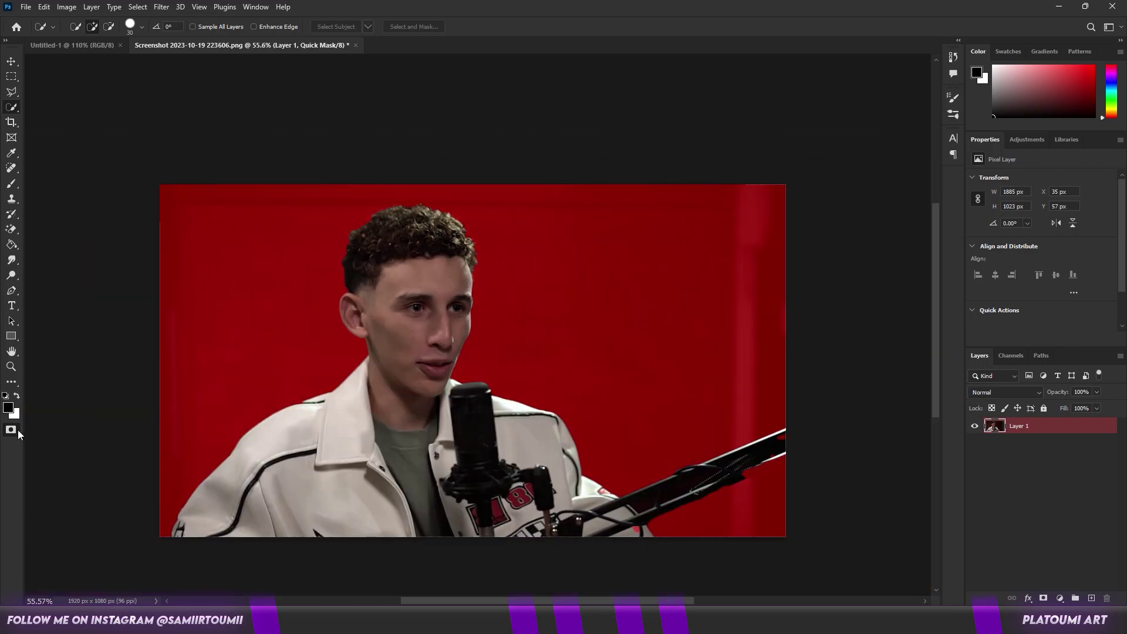
pyautogui.click(10, 431)
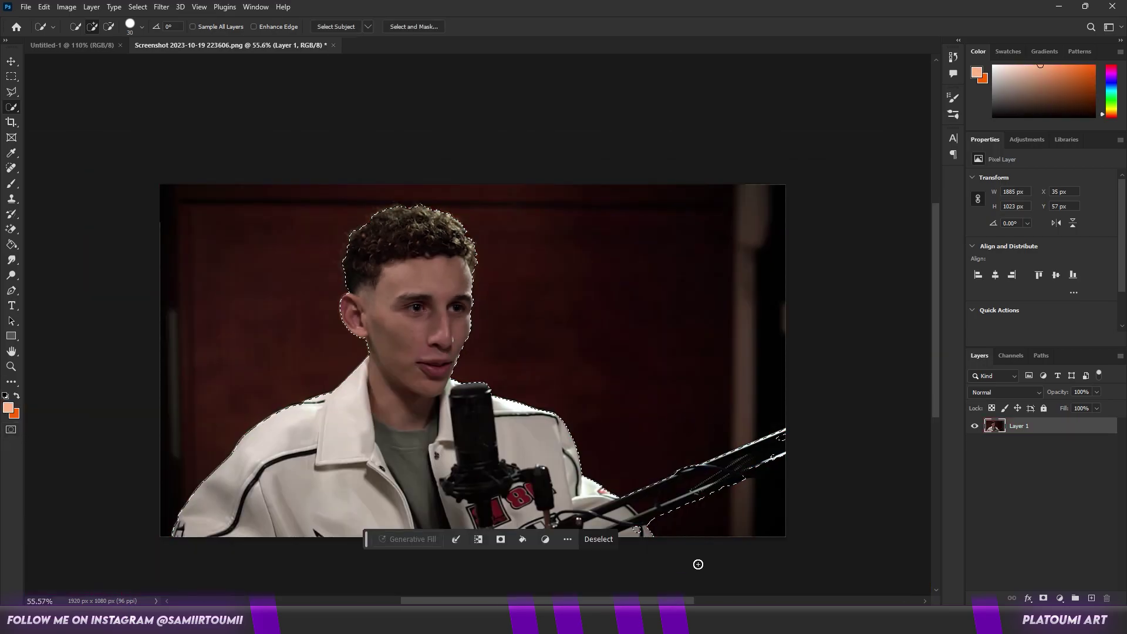
pyautogui.scroll(1, 457, 461)
pyautogui.scroll(1, 458, 461)
pyautogui.scroll(-1, 524, 407)
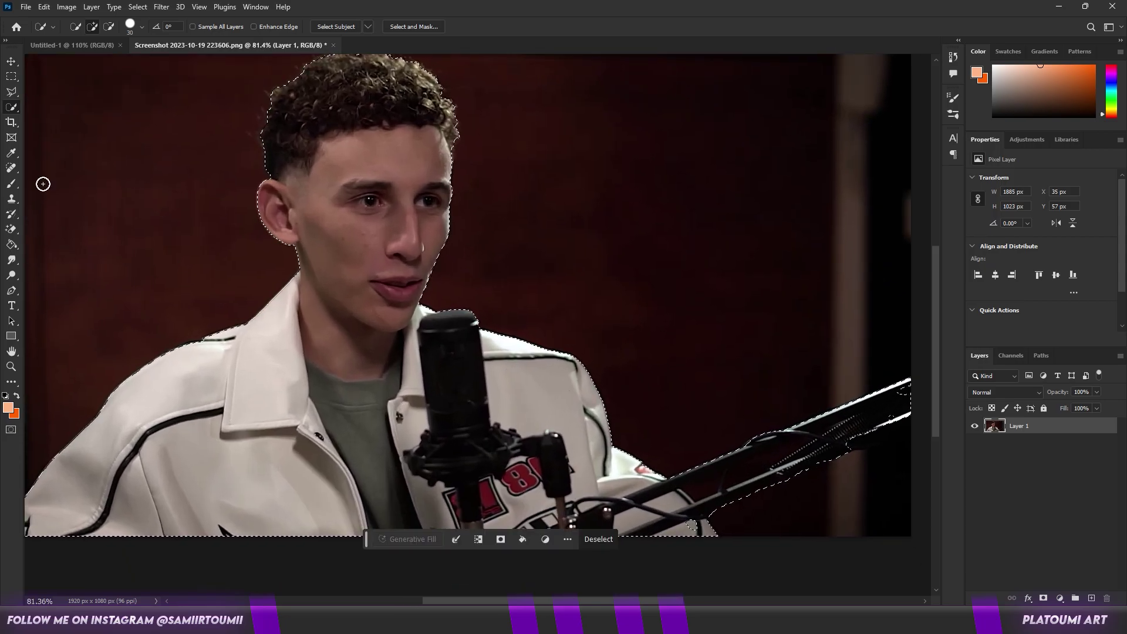
pyautogui.click(11, 93)
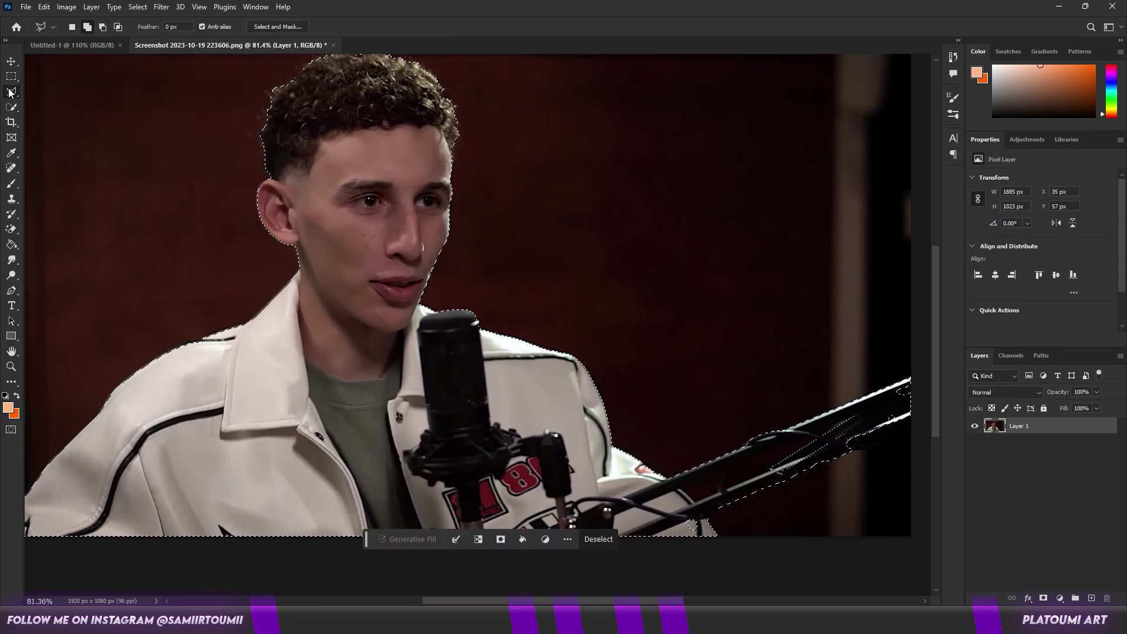
pyautogui.click(87, 27)
pyautogui.scroll(4, 595, 460)
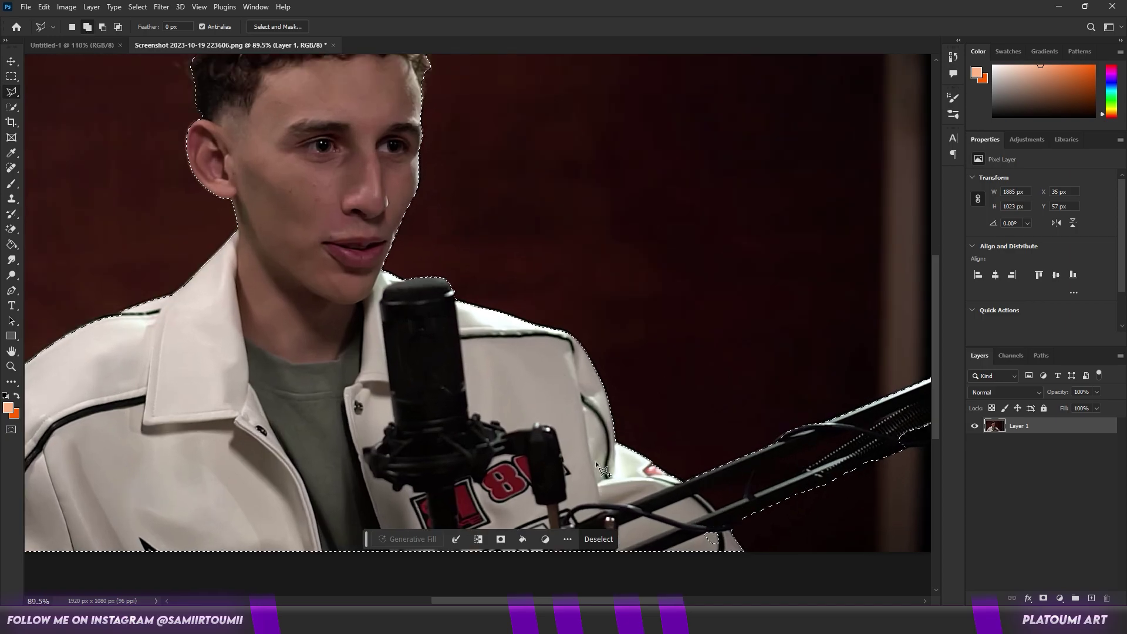
pyautogui.scroll(4, 602, 467)
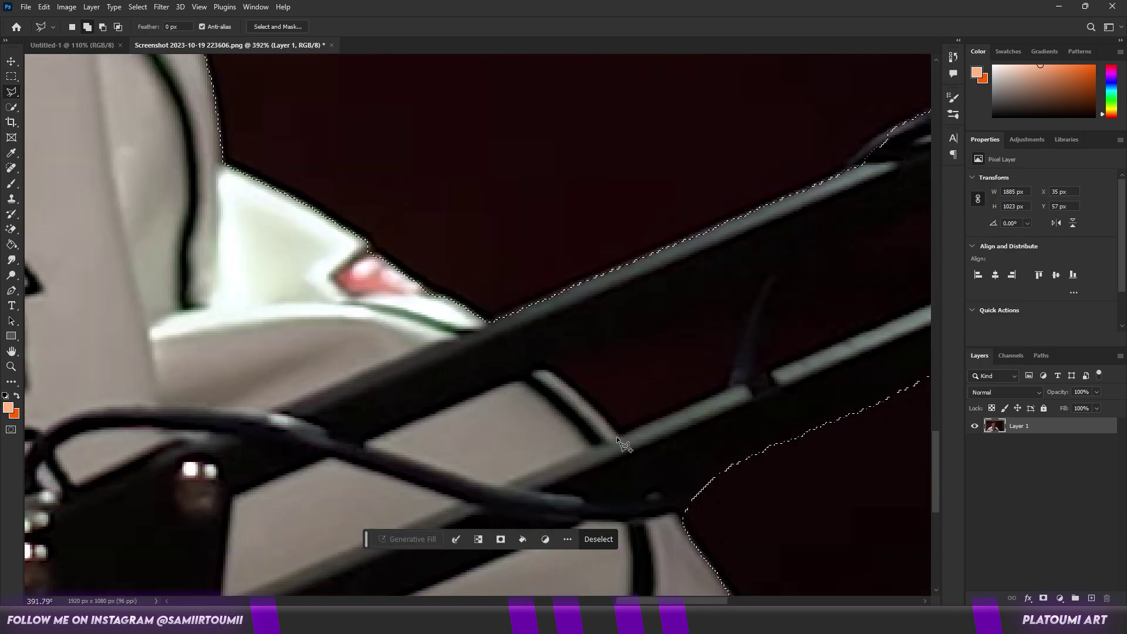
pyautogui.click(540, 364)
pyautogui.click(787, 271)
pyautogui.click(737, 369)
pyautogui.press('Escape')
# Subtract the background gap between the microphone arm's bars beside the sleeve from the selection with the Polygonal Lasso tool
pyautogui.click(102, 29)
pyautogui.click(769, 270)
pyautogui.click(547, 369)
pyautogui.click(616, 435)
pyautogui.click(734, 389)
pyautogui.click(770, 270)
# Subtract the remaining background gaps between the arm's bars, along the springs and at the arm's outer end, from the selection
pyautogui.hscroll(5, 587, 352)
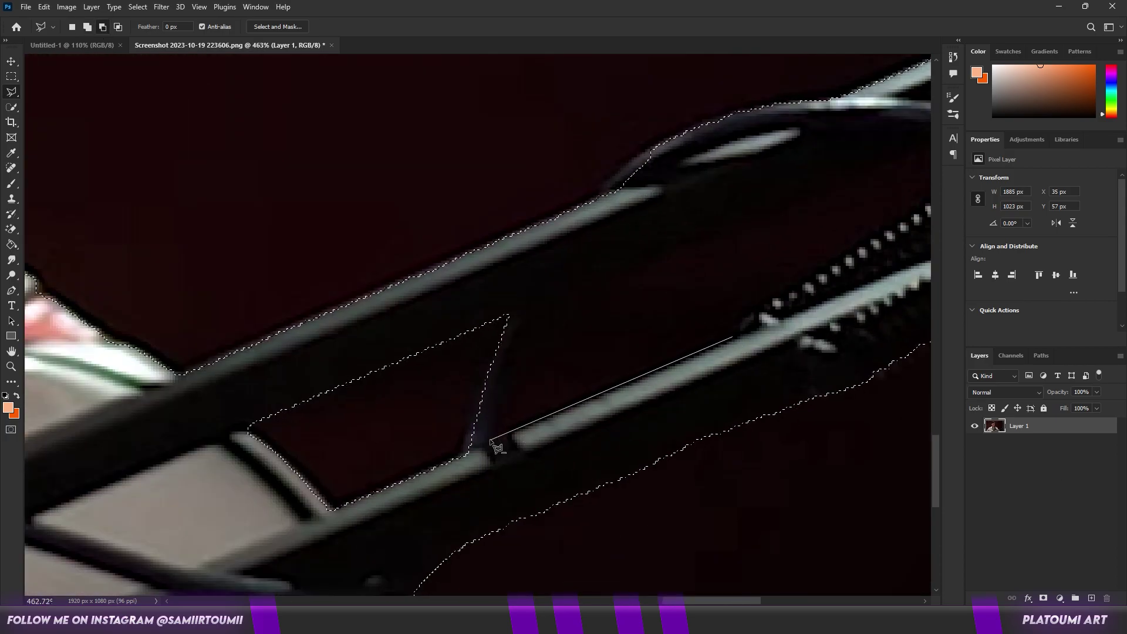
pyautogui.scroll(1, 446, 364)
pyautogui.click(587, 349)
pyautogui.click(305, 541)
pyautogui.scroll(1, 329, 529)
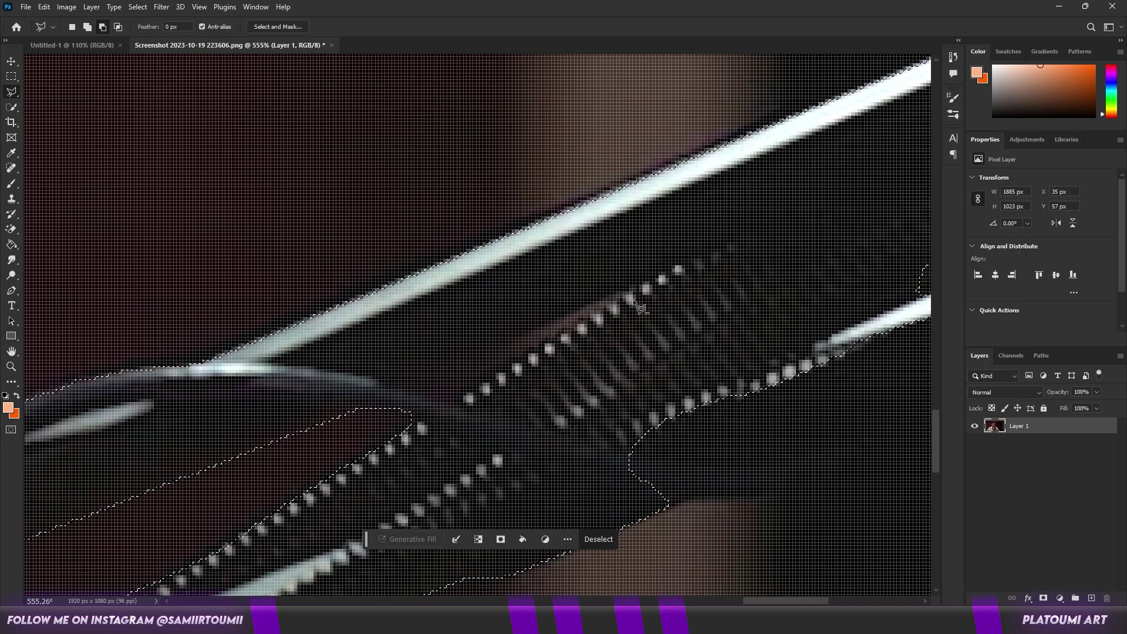
pyautogui.scroll(-2, 329, 528)
pyautogui.moveTo(587, 342); pyautogui.dragTo(585, 315)
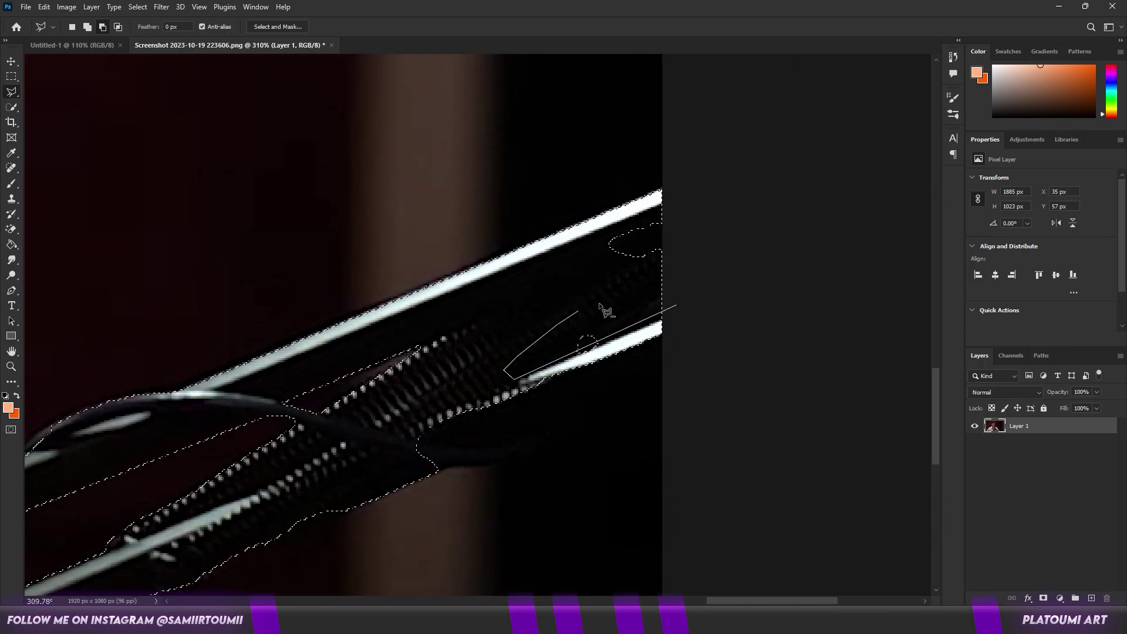
# Add the strip between the bars at the microphone arm's outer end back to the selection with the Polygonal Lasso tool
pyautogui.scroll(3, 637, 355)
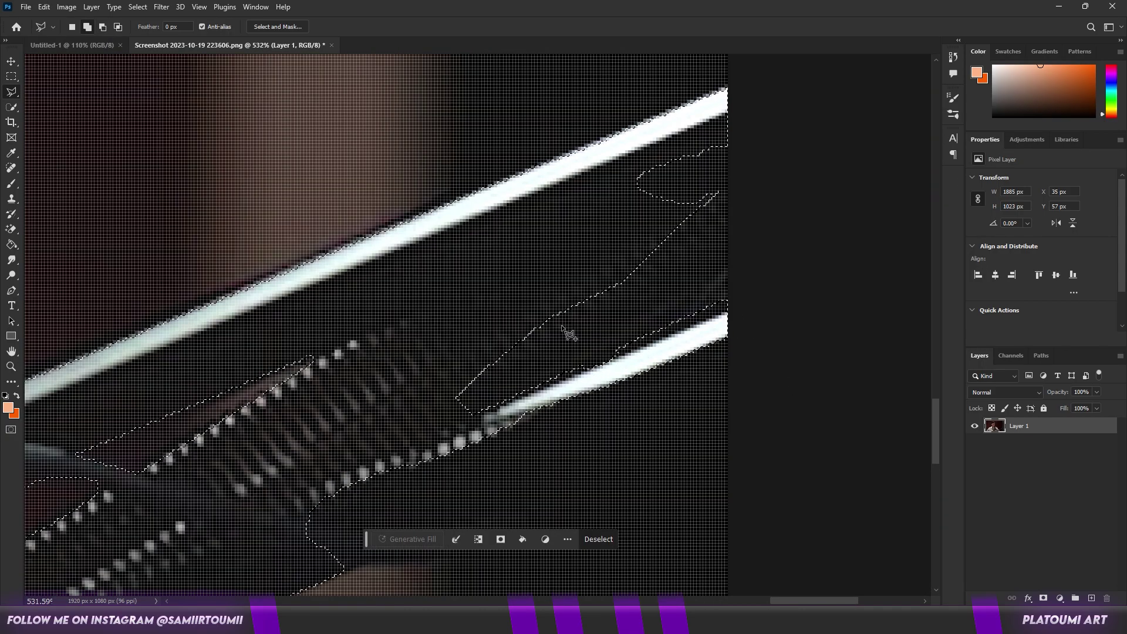
pyautogui.scroll(-2, 605, 317)
pyautogui.click(598, 294)
pyautogui.click(913, 179)
pyautogui.press('Escape')
pyautogui.scroll(-2, 587, 281)
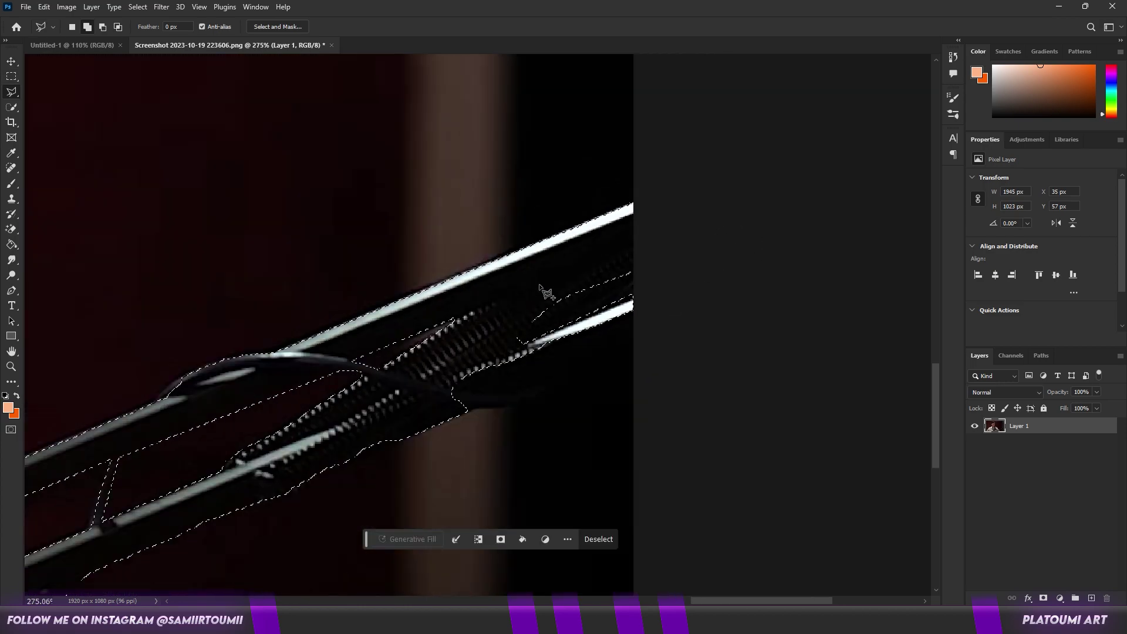
# Add the missing underside of the microphone arm, from below the springs out to the image edge, to the selection
pyautogui.click(464, 352)
pyautogui.click(552, 336)
pyautogui.click(581, 320)
pyautogui.click(758, 227)
pyautogui.click(741, 201)
pyautogui.doubleClick(699, 193)
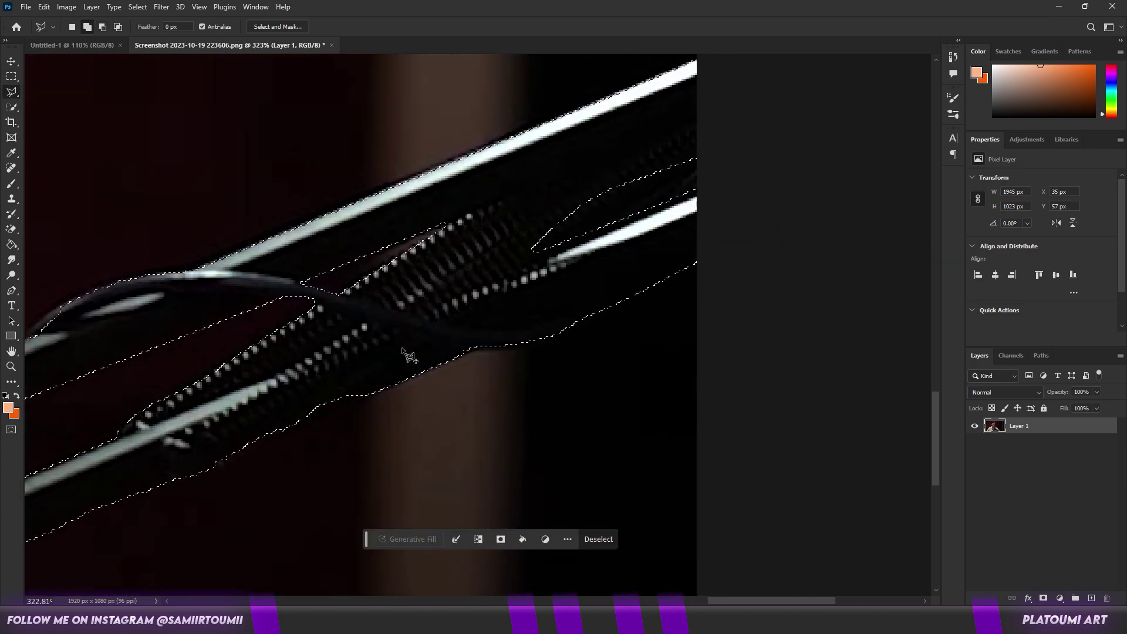
# Mask Layer 1 with the finished selection and open the mask in Select and Mask
pyautogui.scroll(-8, 587, 317)
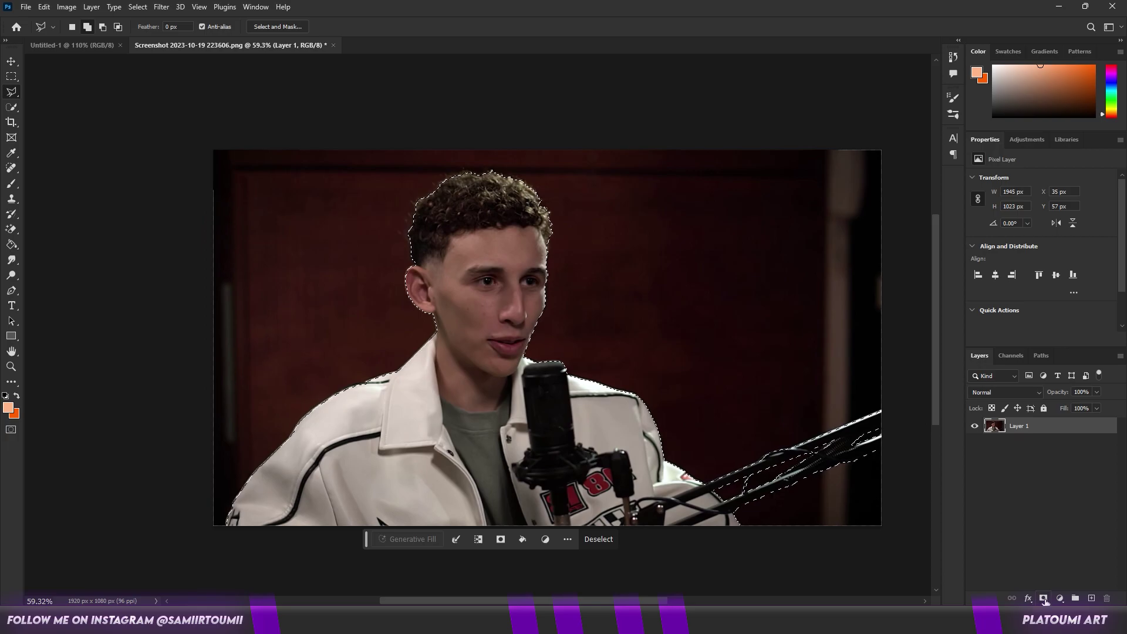
pyautogui.click(1043, 598)
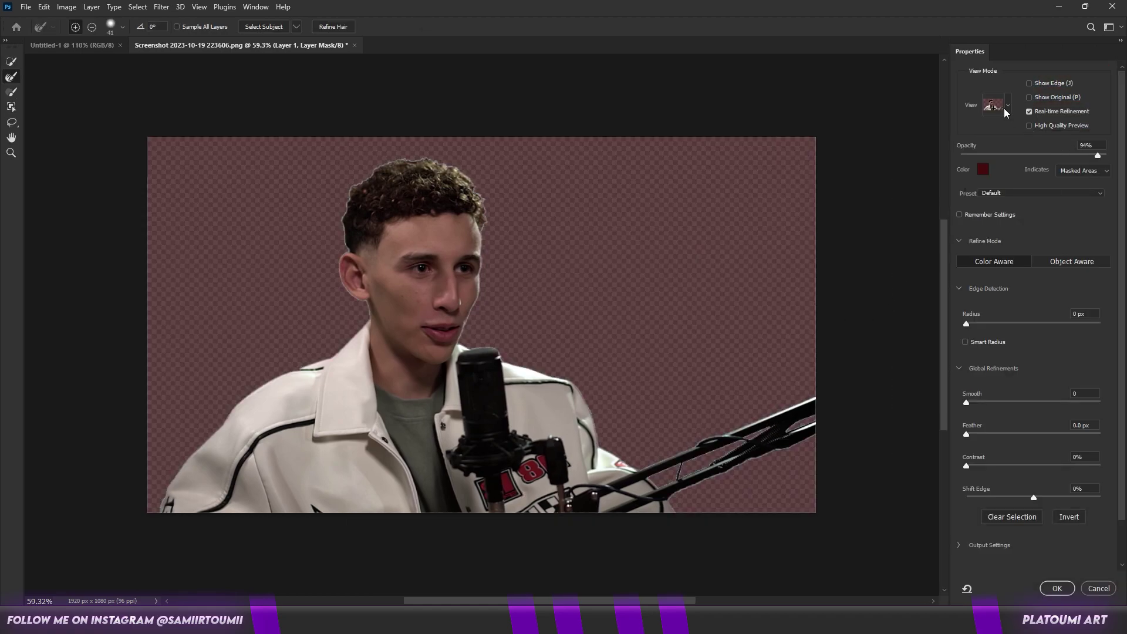
# Set the Select and Mask preview to Overlay with a slightly brighter dark red color and 97% opacity
pyautogui.click(1005, 109)
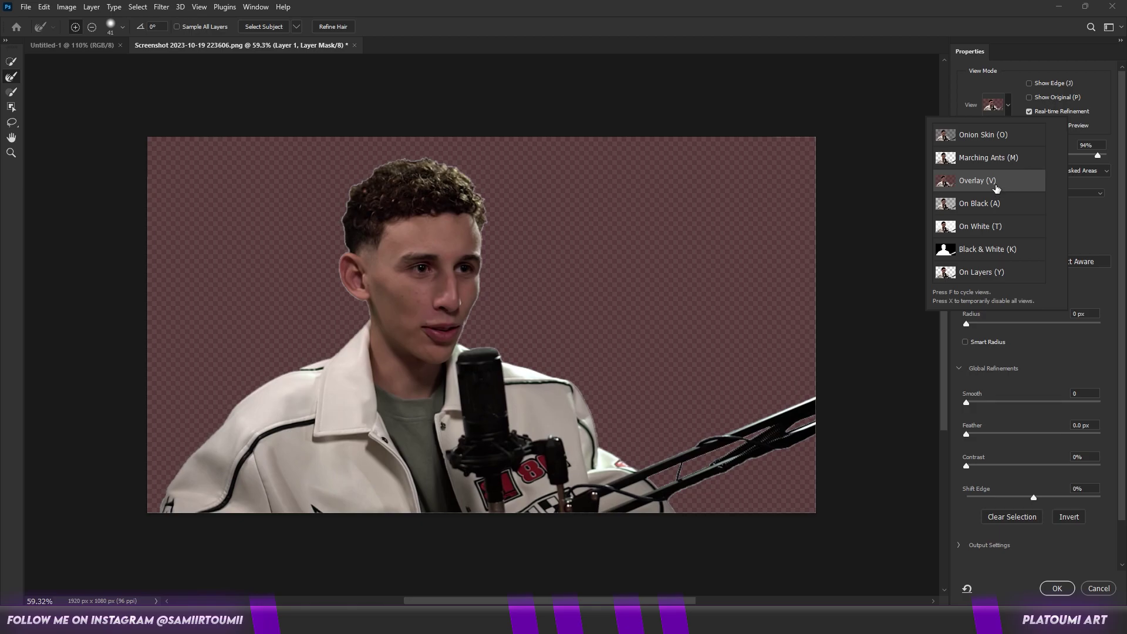
pyautogui.click(979, 181)
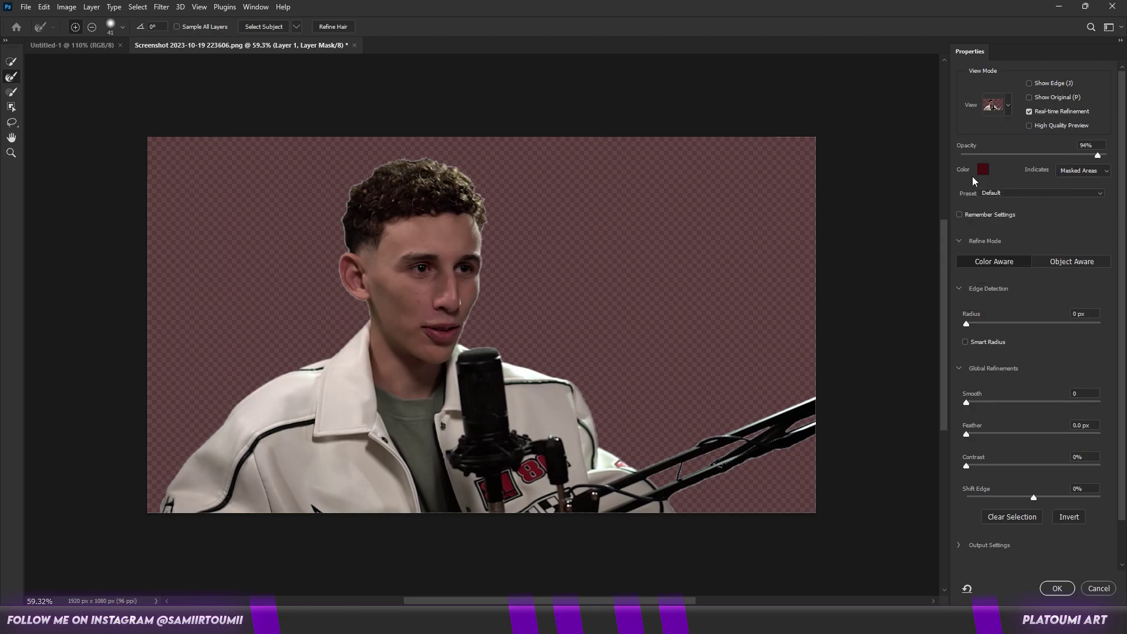
pyautogui.click(973, 174)
pyautogui.moveTo(937, 256)
pyautogui.mouseDown()
pyautogui.moveTo(936, 284)
pyautogui.moveTo(941, 241)
pyautogui.moveTo(943, 252)
pyautogui.mouseUp()
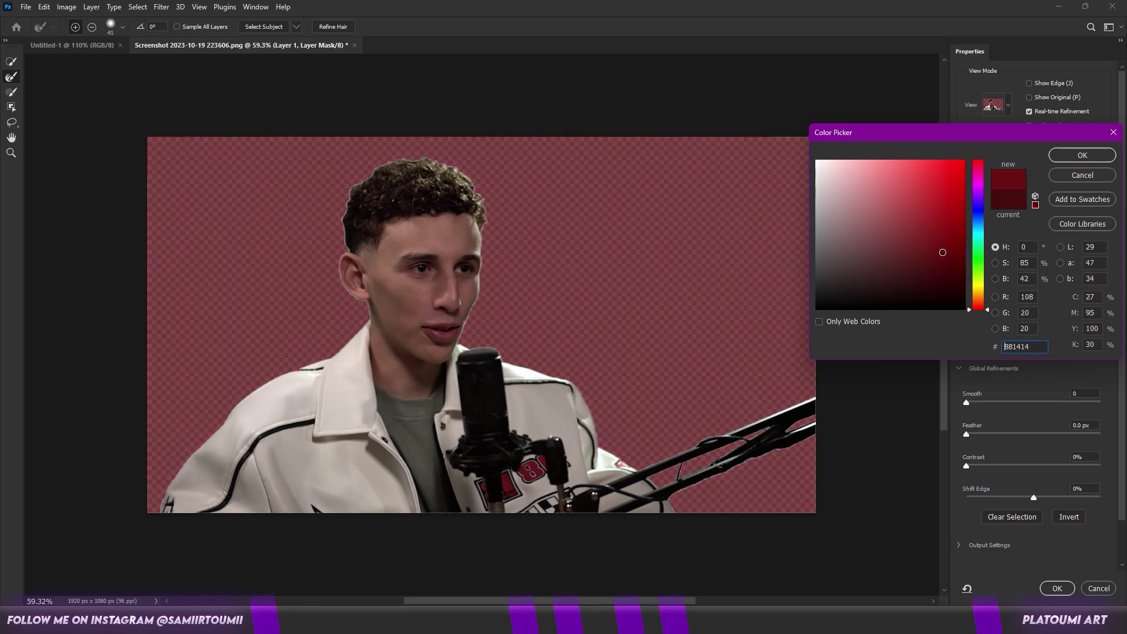
pyautogui.click(1070, 156)
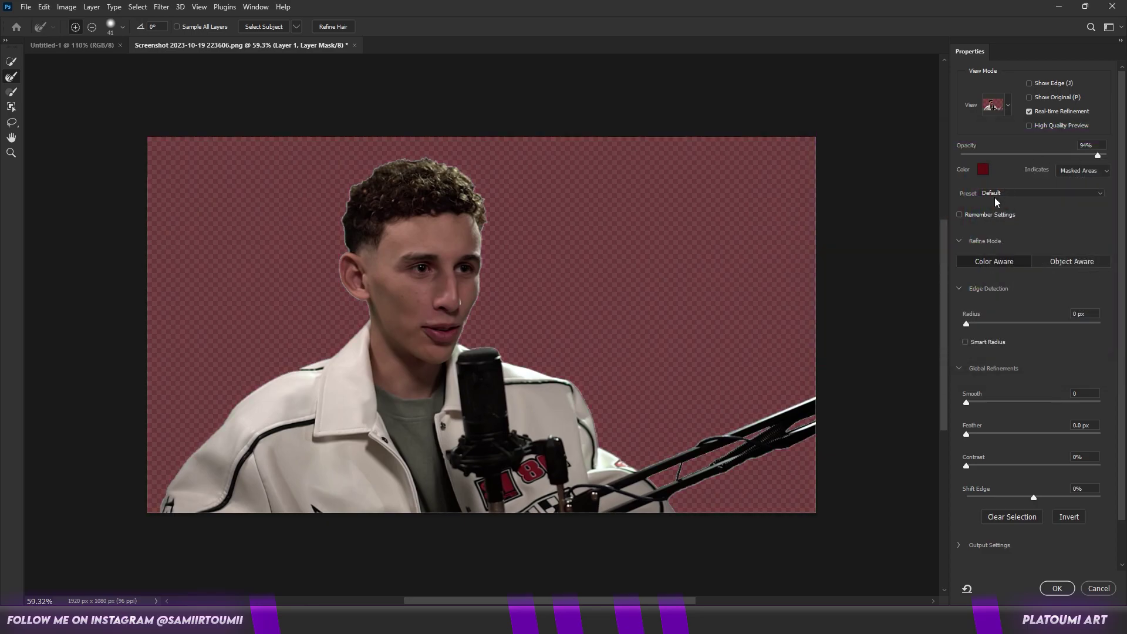
pyautogui.moveTo(1086, 153); pyautogui.dragTo(1126, 159)
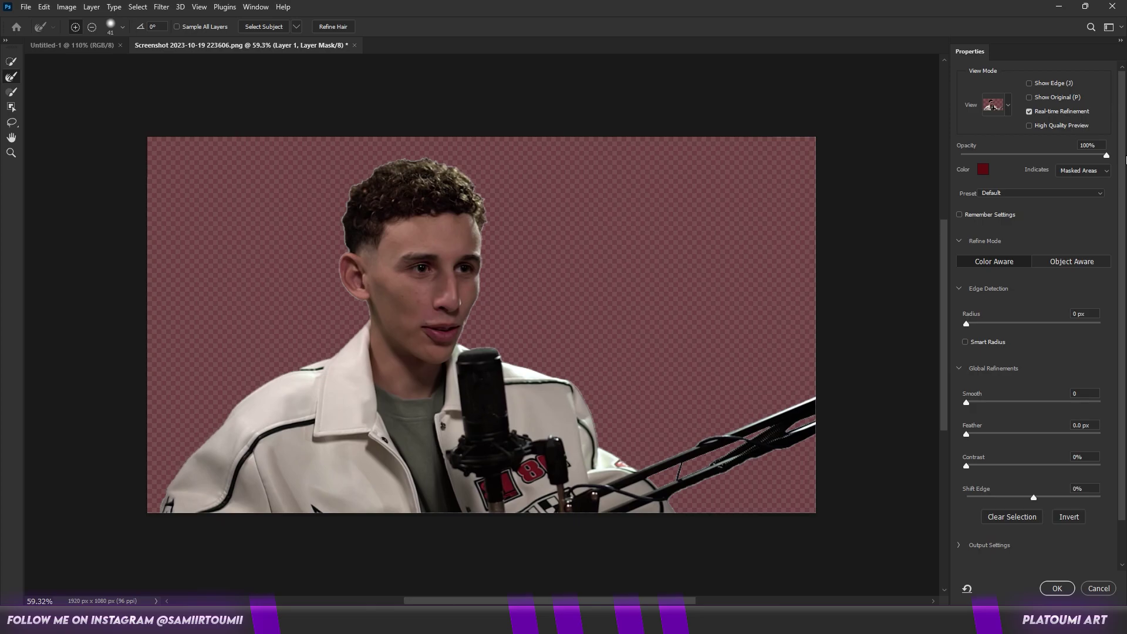
pyautogui.moveTo(1107, 157); pyautogui.dragTo(1104, 160)
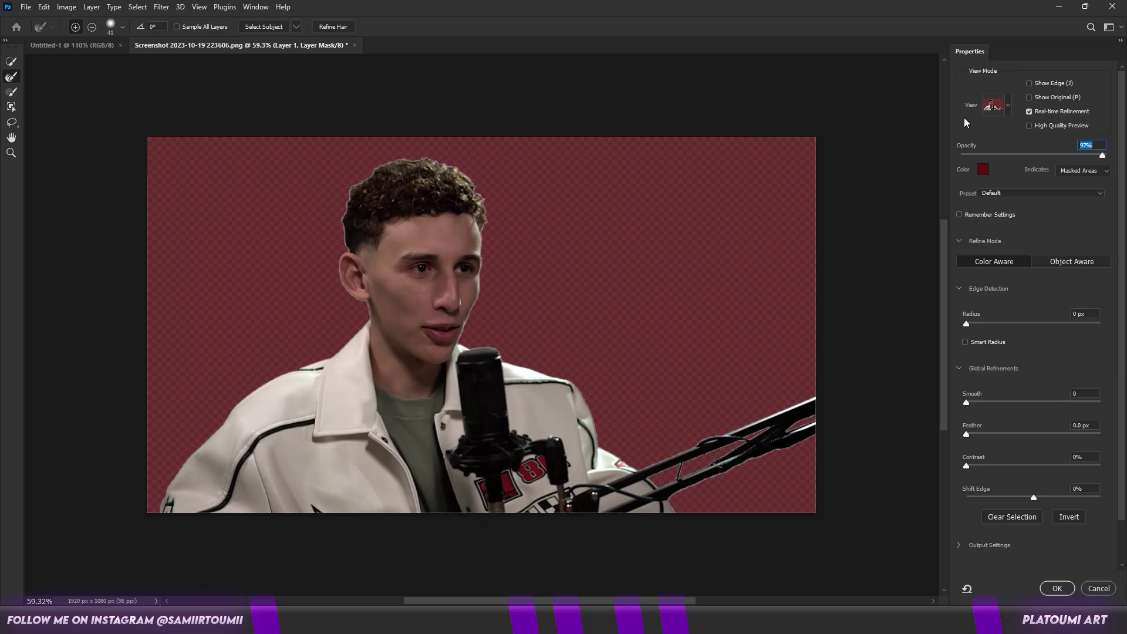
# Brush along the outer edge of the man's curly hair with the Refine Edge Brush
pyautogui.scroll(5, 340, 212)
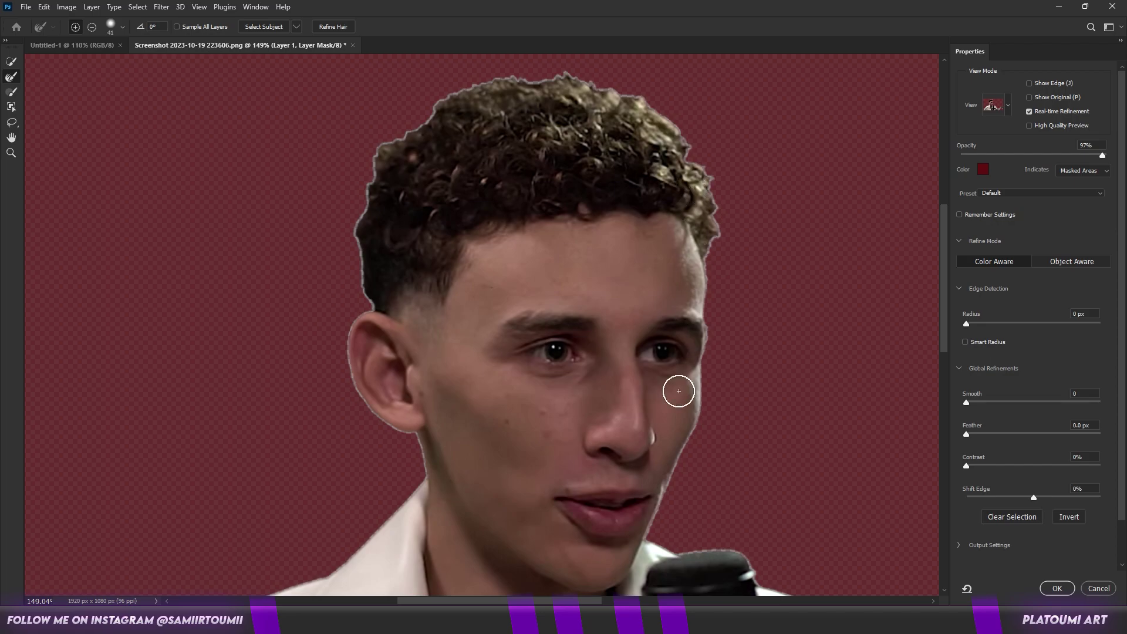
pyautogui.scroll(-3, 289, 328)
pyautogui.scroll(2, 415, 168)
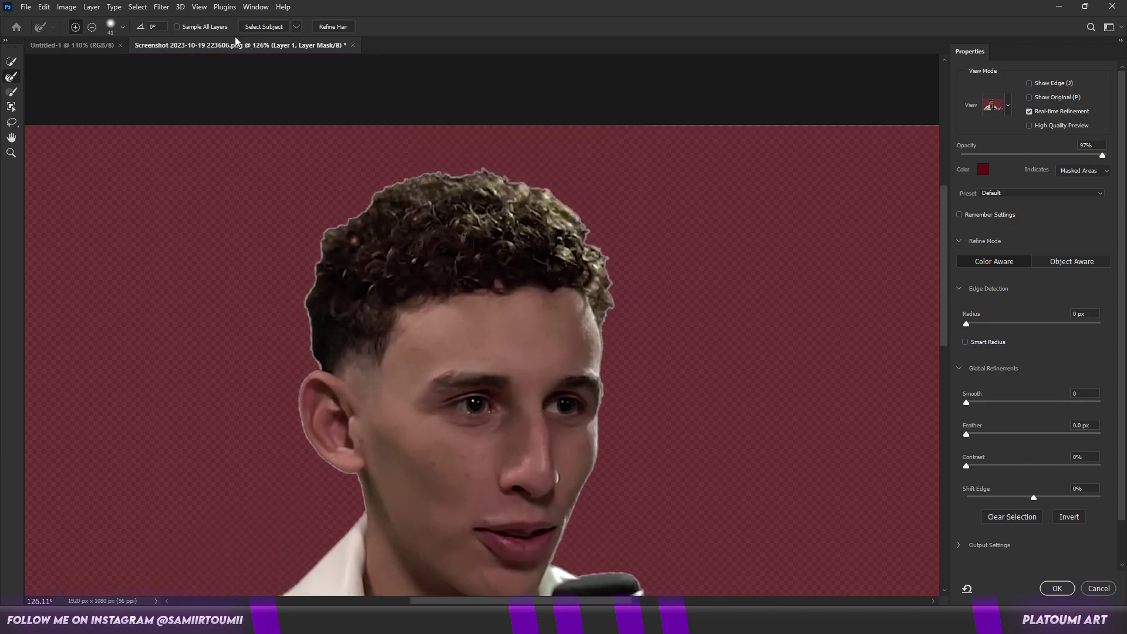
pyautogui.moveTo(589, 240)
pyautogui.mouseDown()
pyautogui.moveTo(558, 202)
pyautogui.moveTo(516, 184)
pyautogui.moveTo(395, 194)
pyautogui.moveTo(326, 276)
pyautogui.mouseUp()
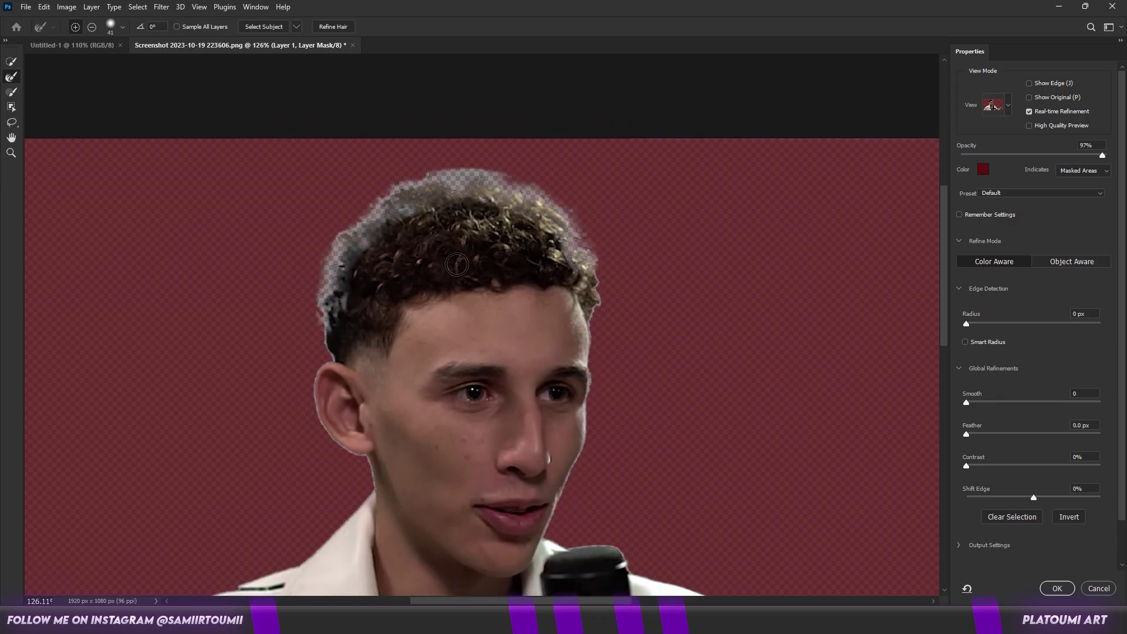
pyautogui.scroll(-3, 457, 265)
pyautogui.scroll(1, 470, 285)
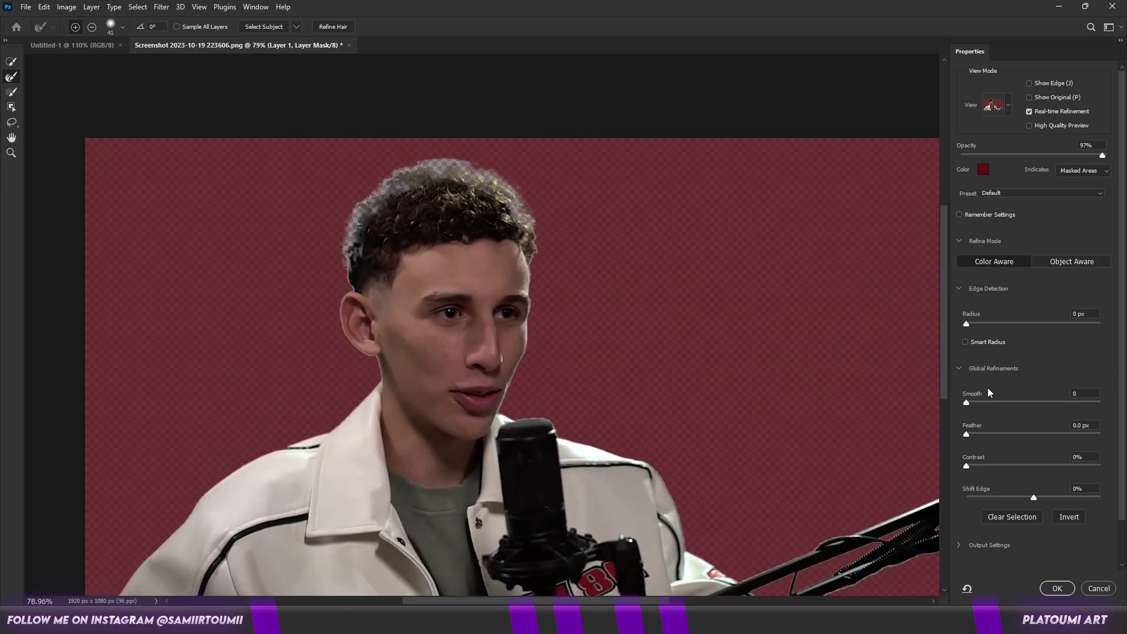
# Refine the mask by shifting its edge inward, increasing the edge detection Radius and raising Smooth slightly
pyautogui.moveTo(1032, 497); pyautogui.dragTo(991, 499)
pyautogui.moveTo(966, 323); pyautogui.dragTo(991, 325)
pyautogui.click(968, 403)
pyautogui.moveTo(980, 405); pyautogui.dragTo(983, 404)
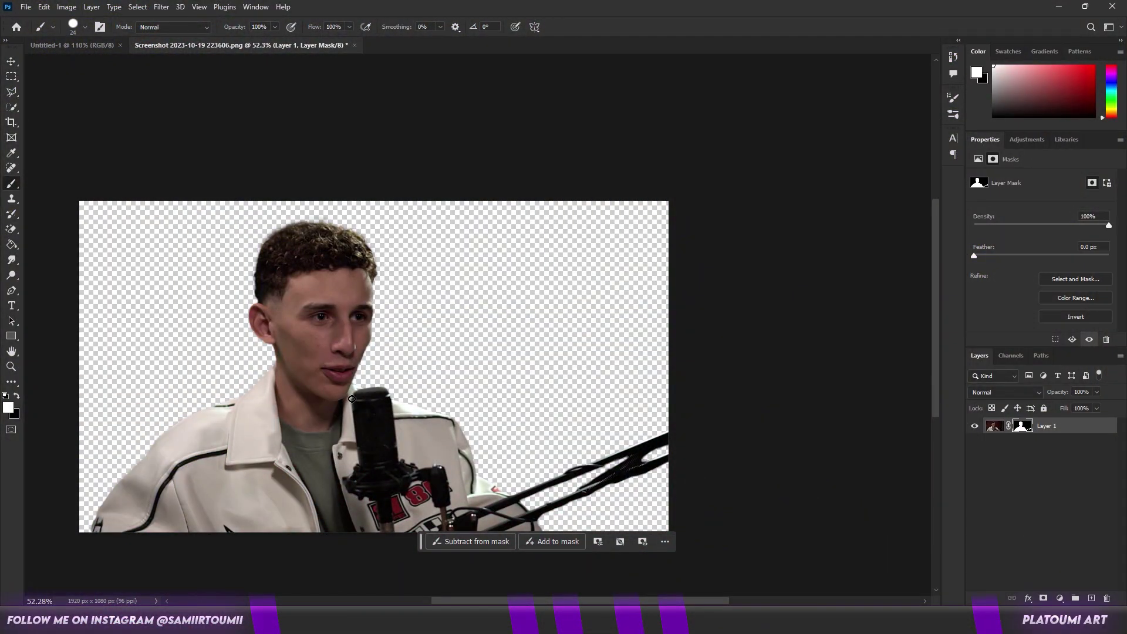
# Duplicate the masked Layer 1 and delete the layer mask from the original layer underneath
pyautogui.scroll(1, 350, 400)
pyautogui.click(4, 62)
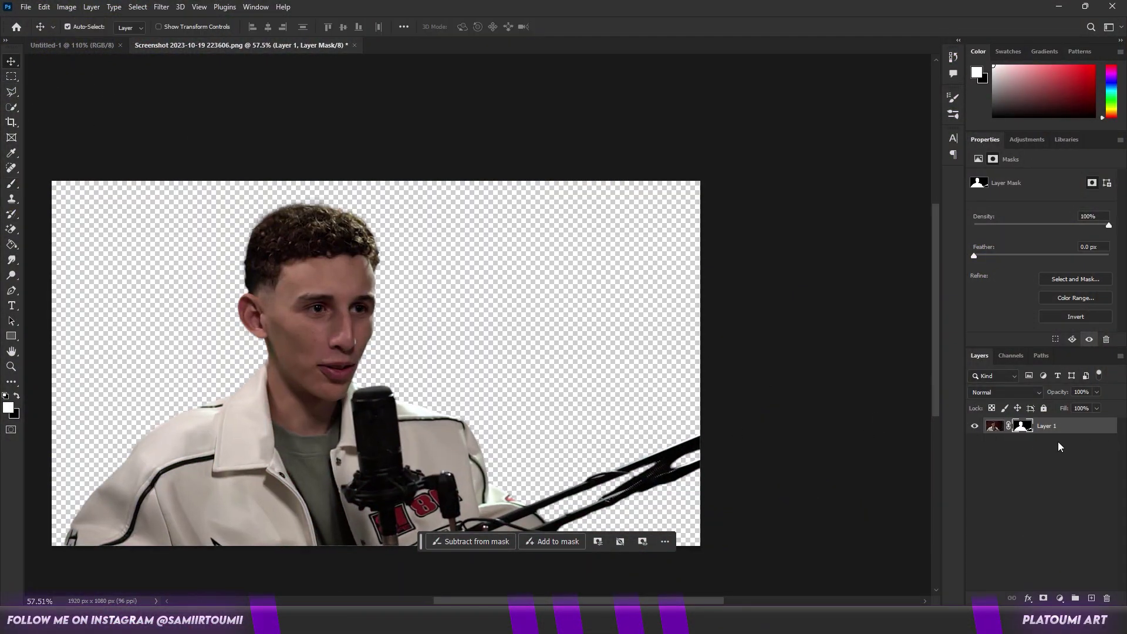
pyautogui.hotkey('ctrl', 'j')
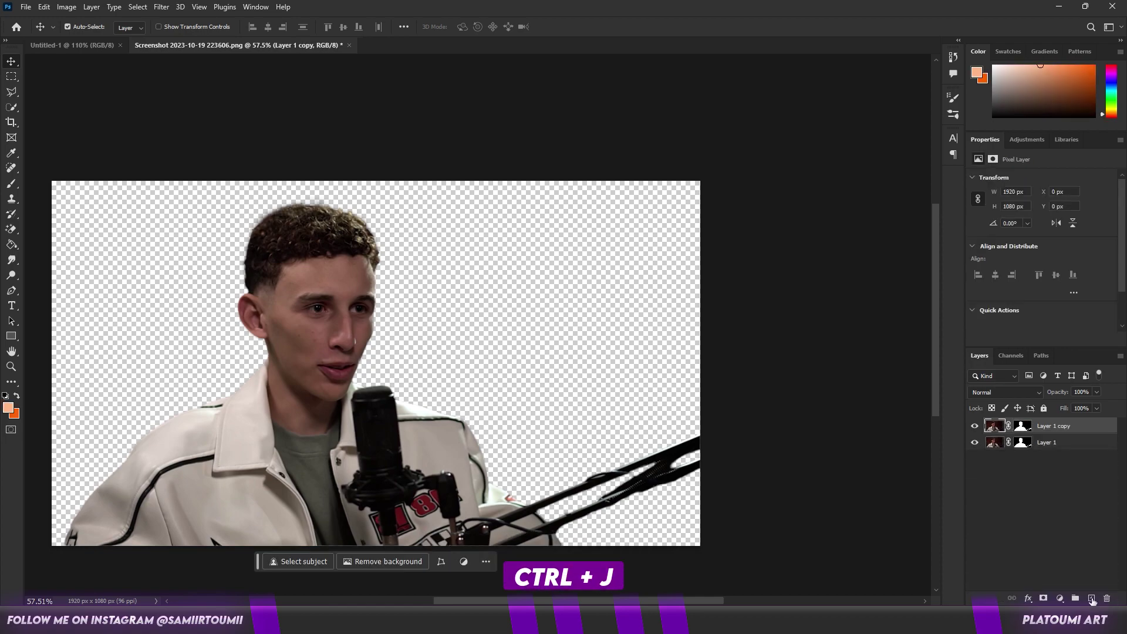
pyautogui.click(1022, 442)
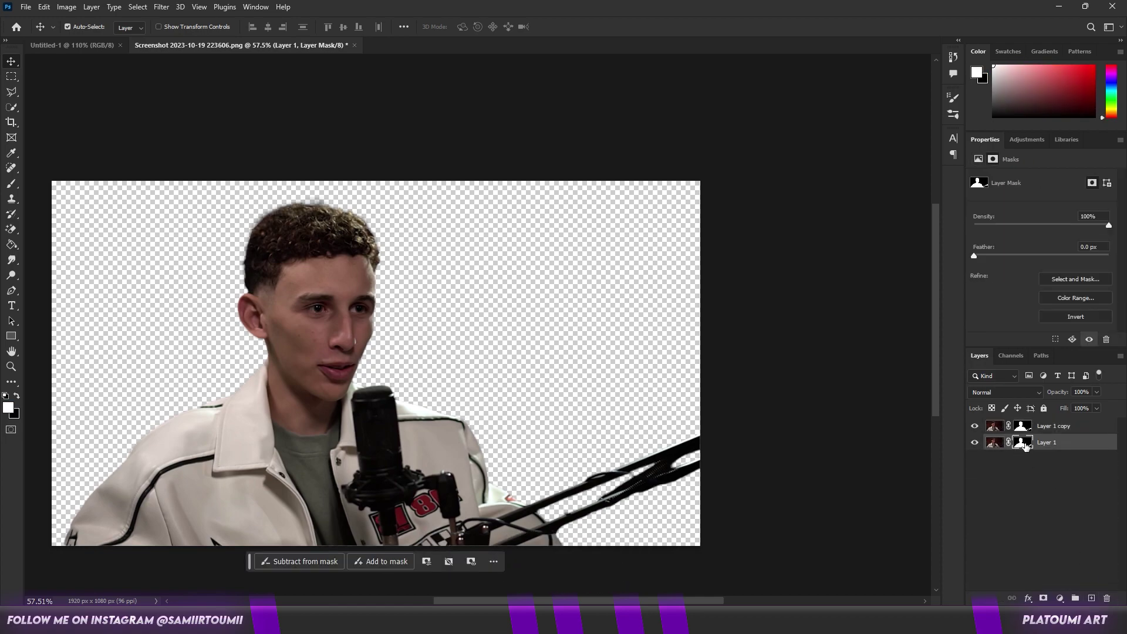
pyautogui.press('Delete')
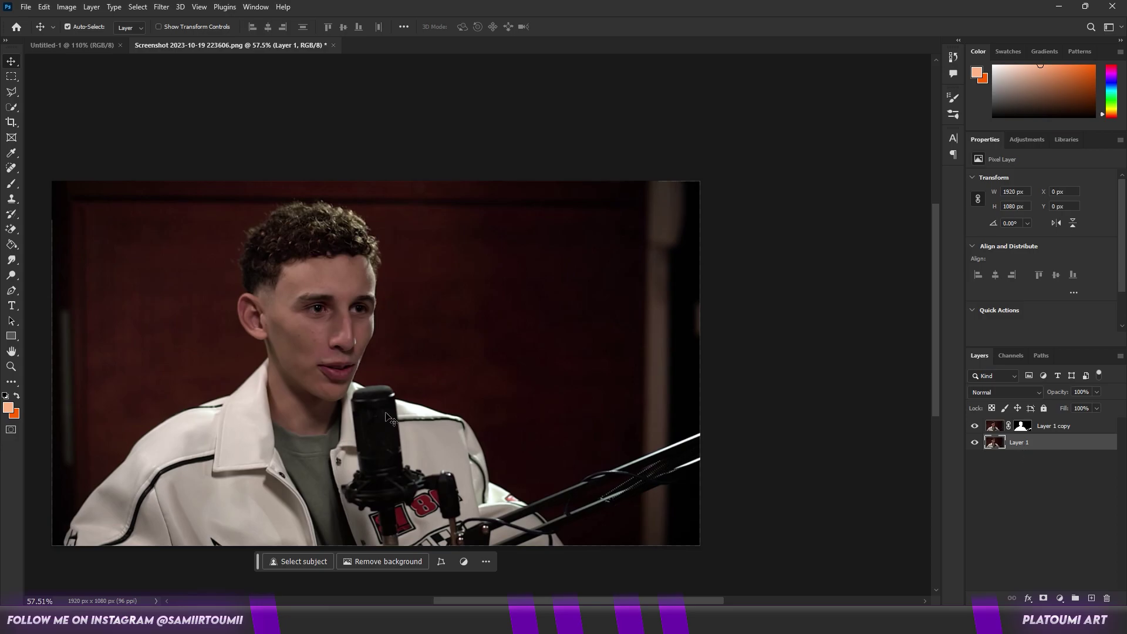
# Rename the unmasked lower layer as background
pyautogui.scroll(2, 391, 418)
pyautogui.doubleClick(1028, 446)
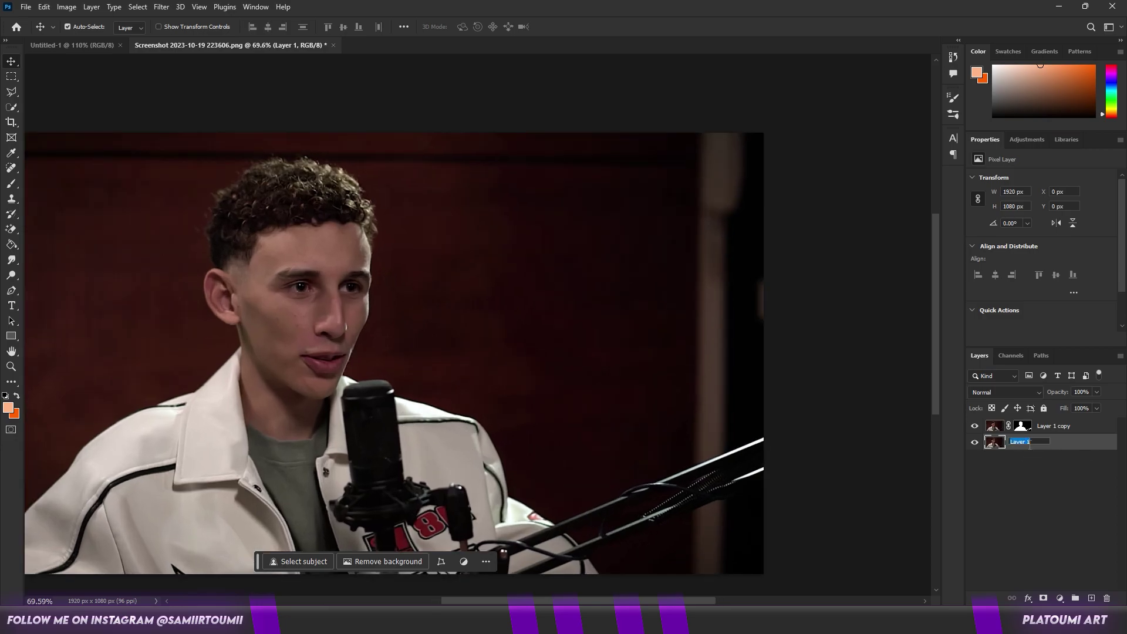
pyautogui.write('background')
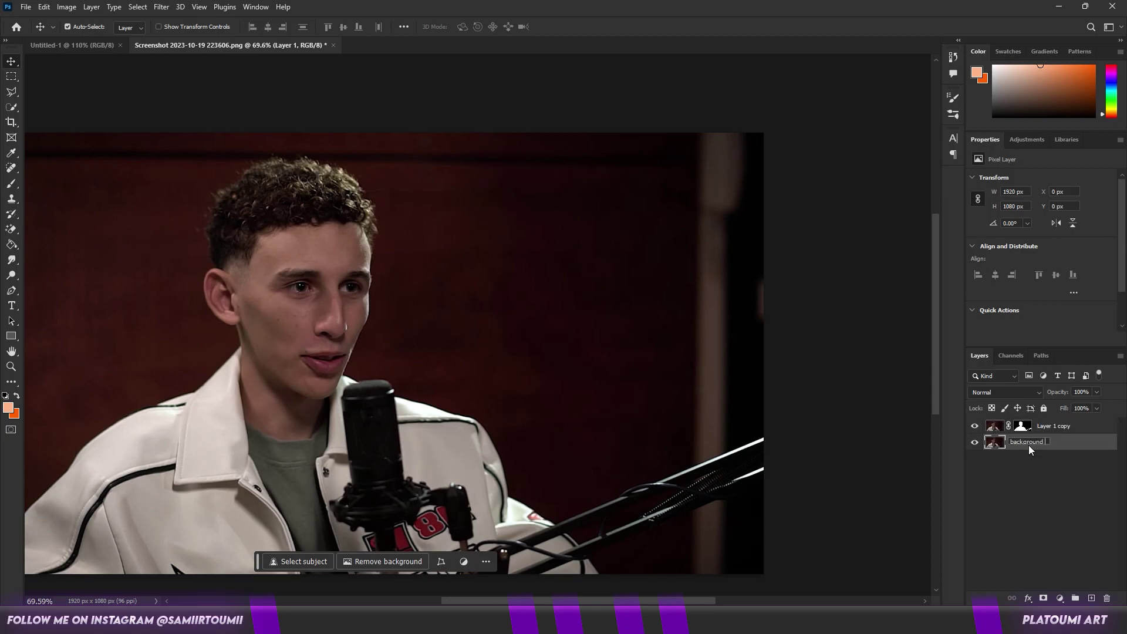
pyautogui.press('Return')
# Rename the masked copy above it as person
pyautogui.doubleClick(1059, 426)
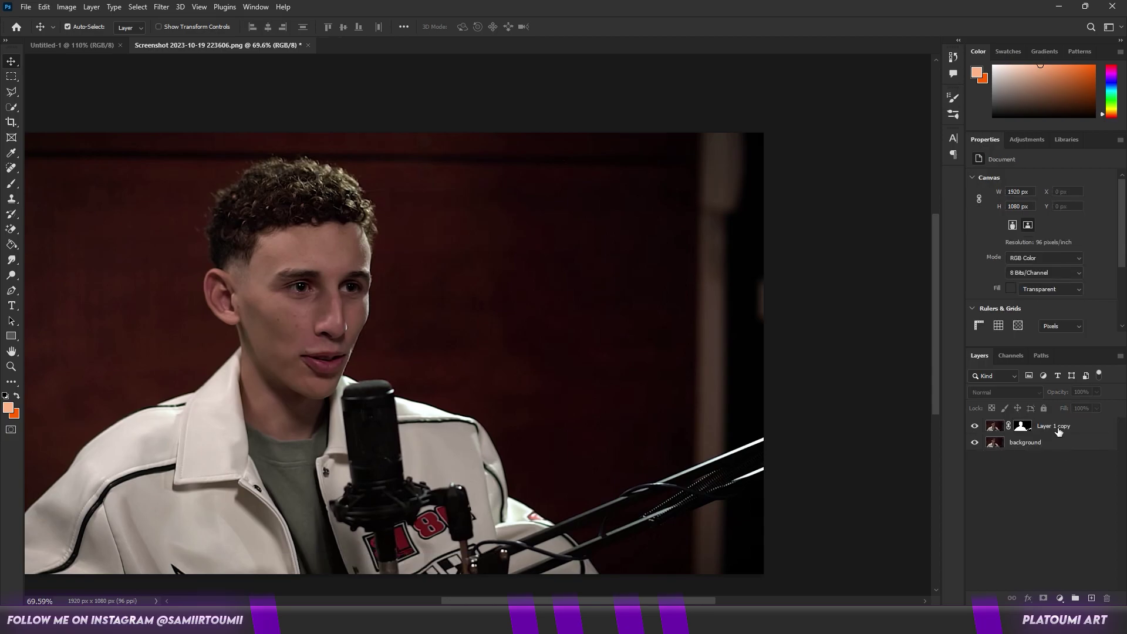
pyautogui.write('pers')
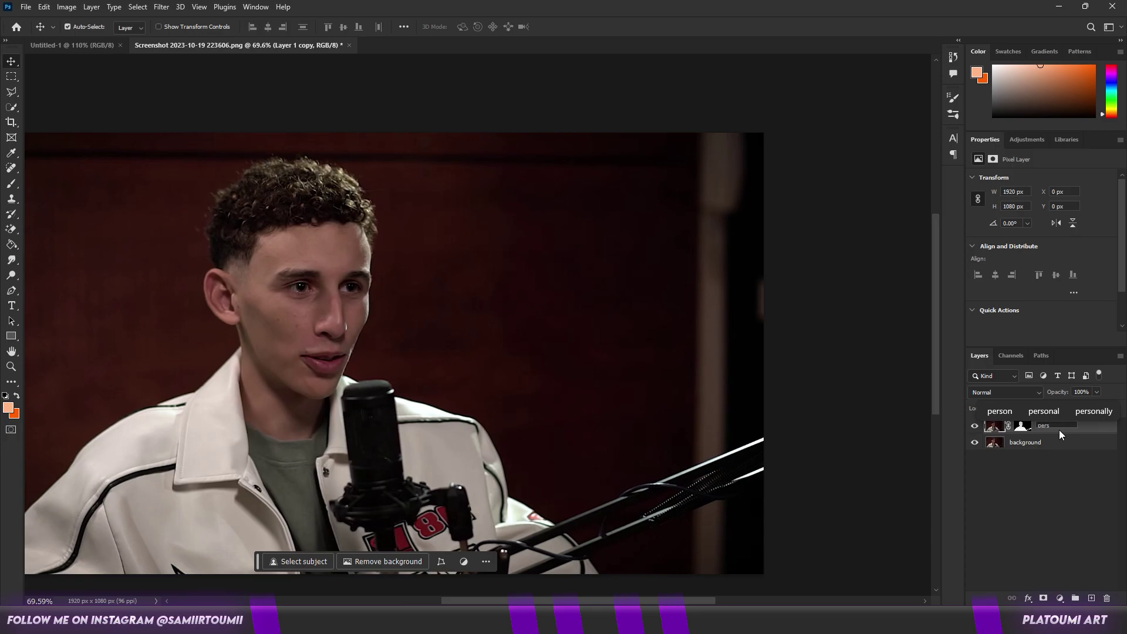
pyautogui.write('on')
pyautogui.click(1029, 486)
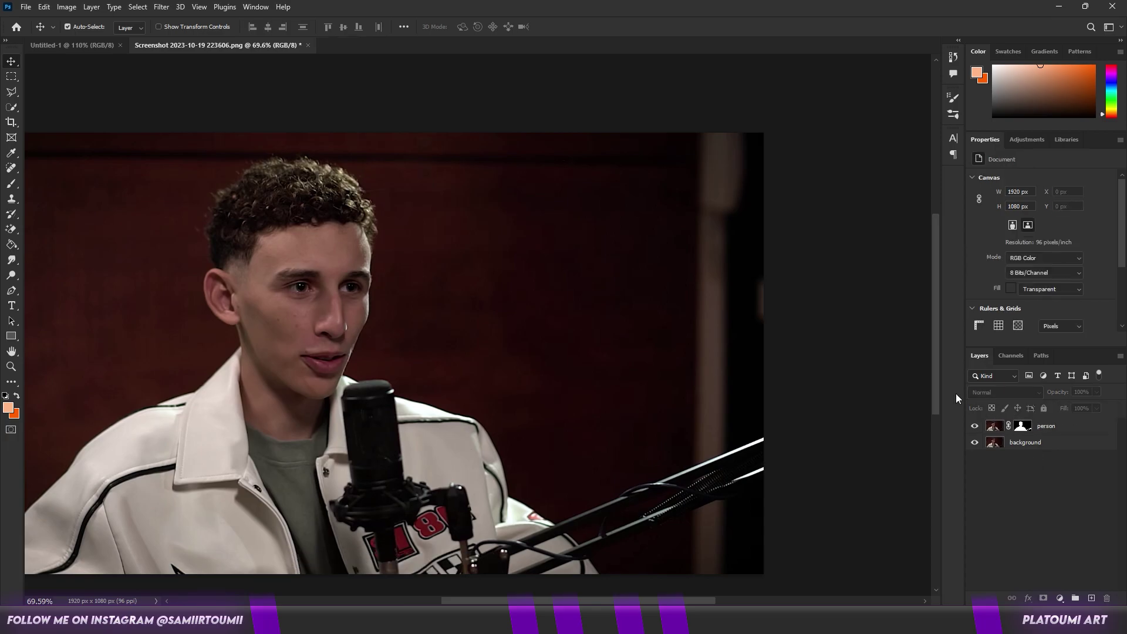
pyautogui.scroll(-3, 450, 280)
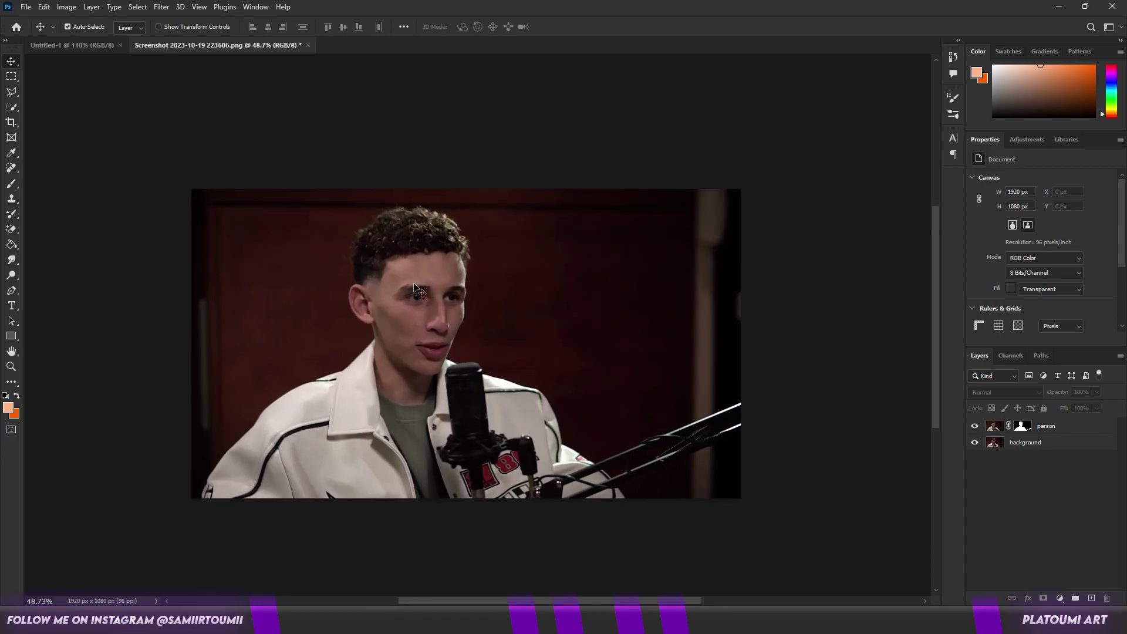
# Group the person and background layers together
pyautogui.click(1000, 428)
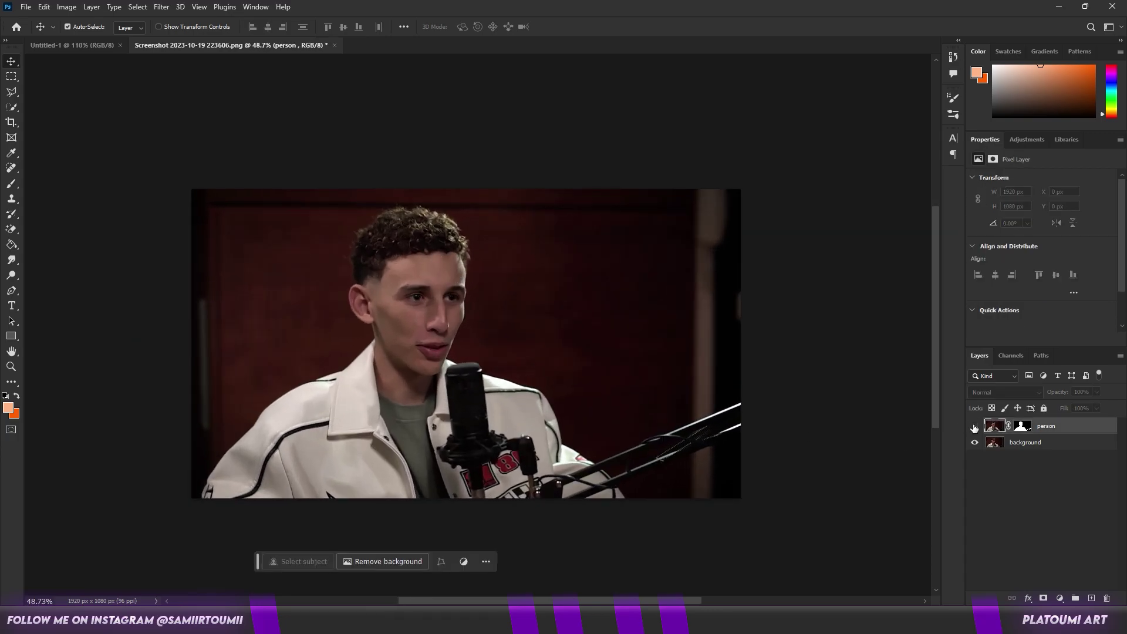
pyautogui.click(975, 444)
pyautogui.click(976, 444)
pyautogui.scroll(2, 505, 304)
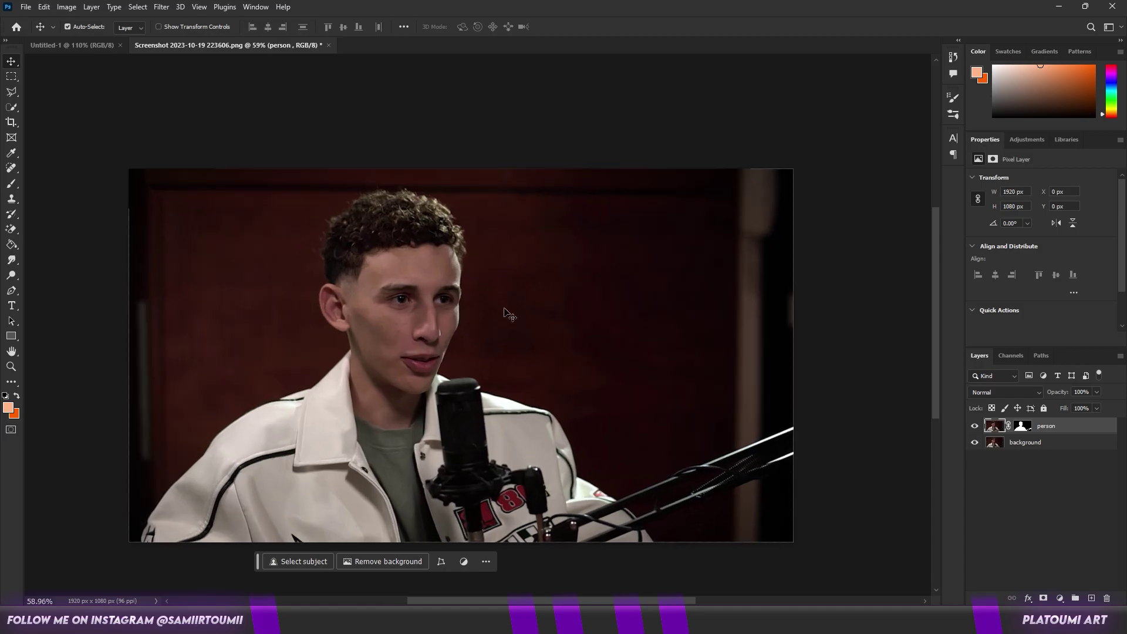
pyautogui.scroll(1, 339, 282)
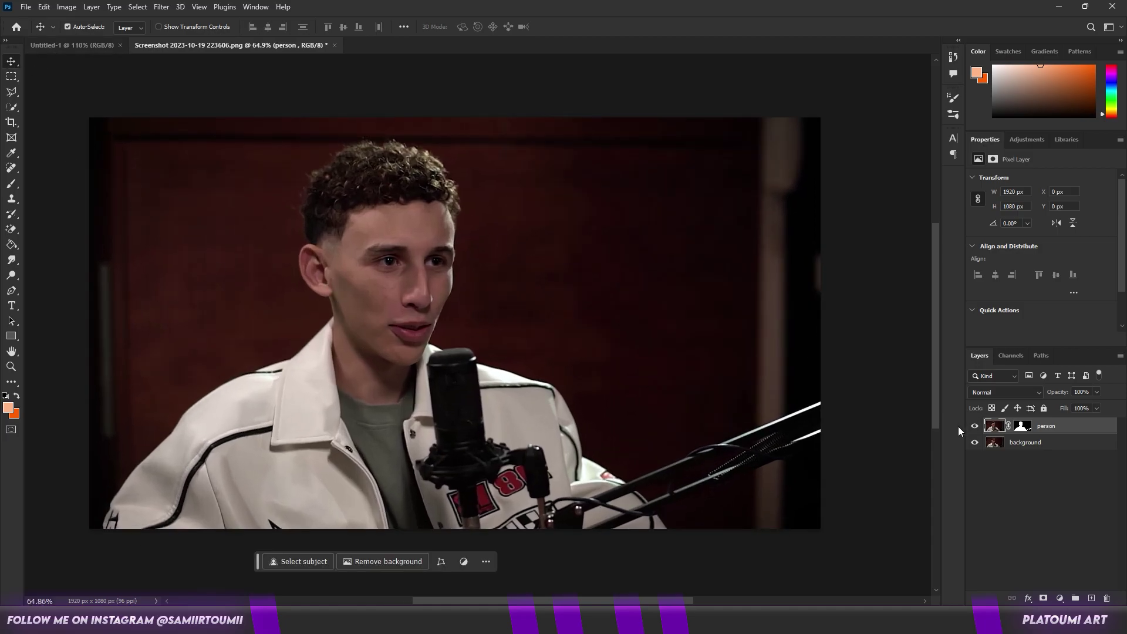
pyautogui.click(1084, 453)
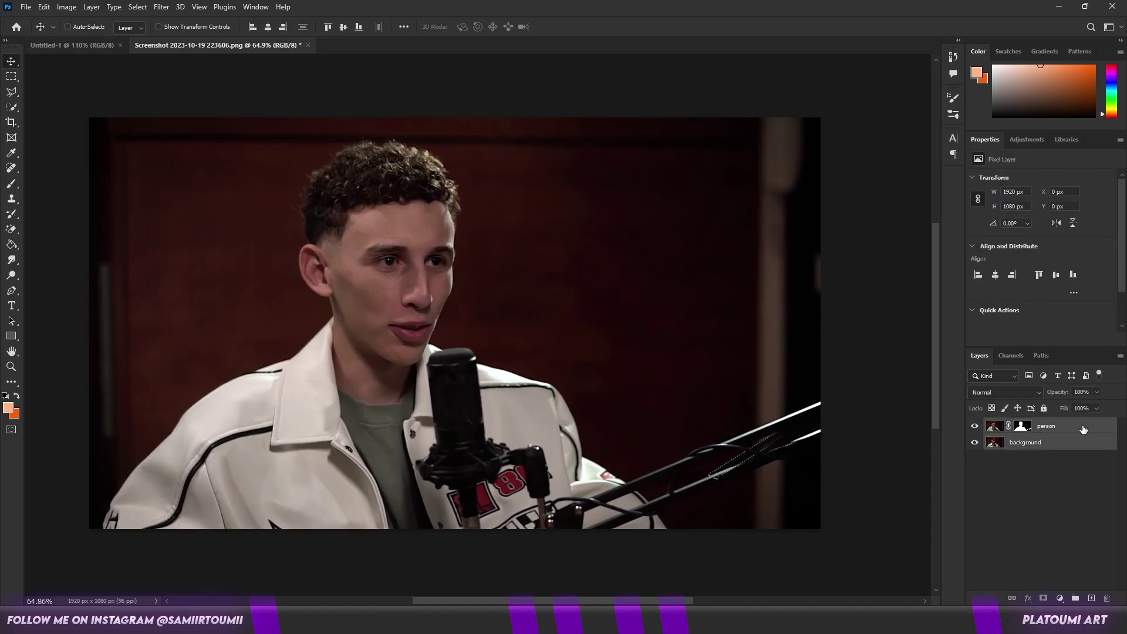
pyautogui.hotkey('ctrl', 'g')
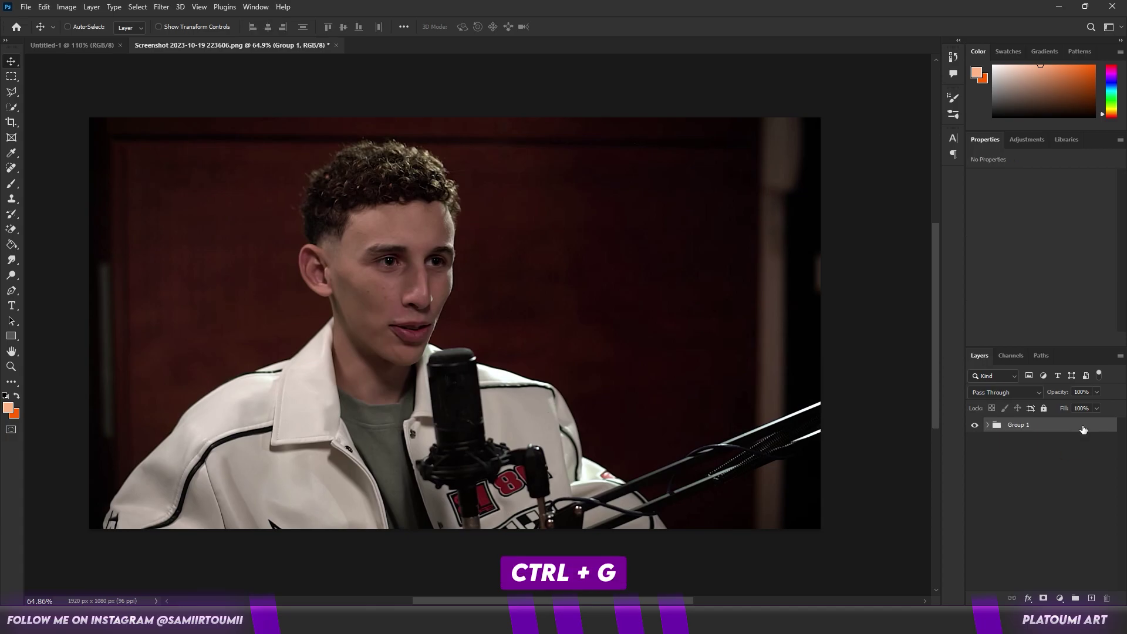
# Copy the layer group and paste it into the 1280 × 720 Untitled-1 document
pyautogui.hotkey('ctrl', 'c')
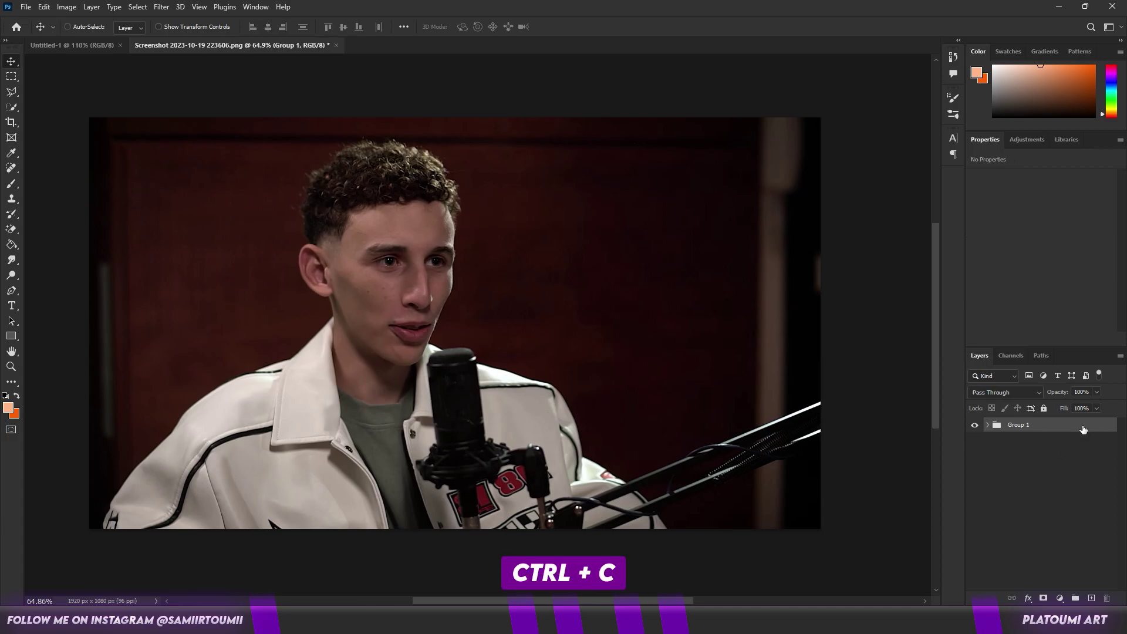
pyautogui.click(65, 45)
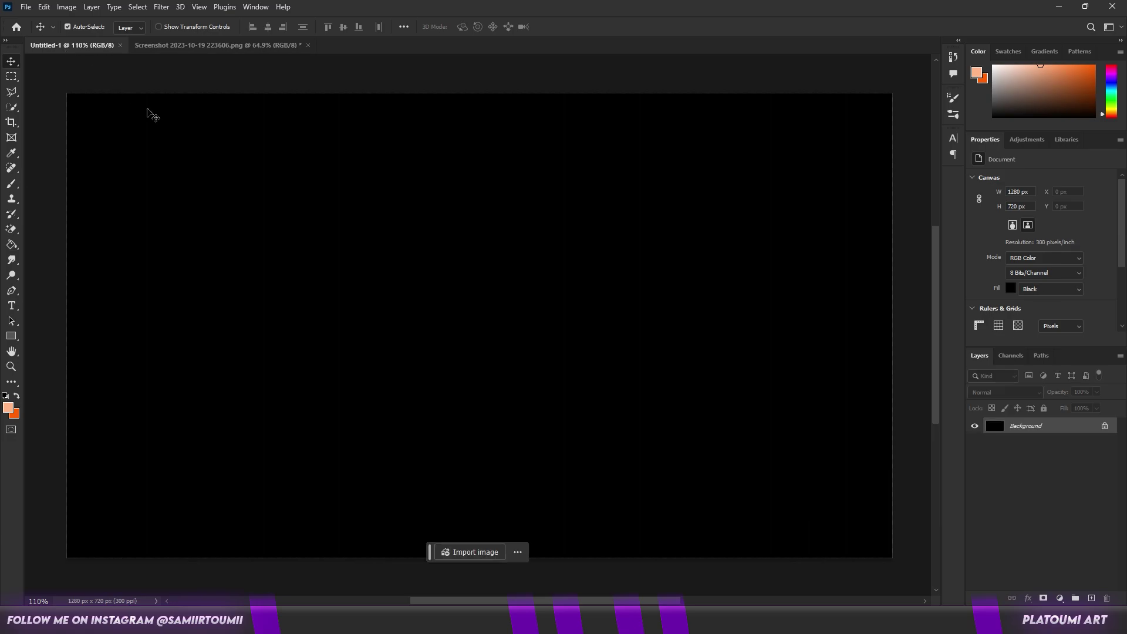
pyautogui.scroll(2, 340, 301)
pyautogui.hscroll(2, 438, 275)
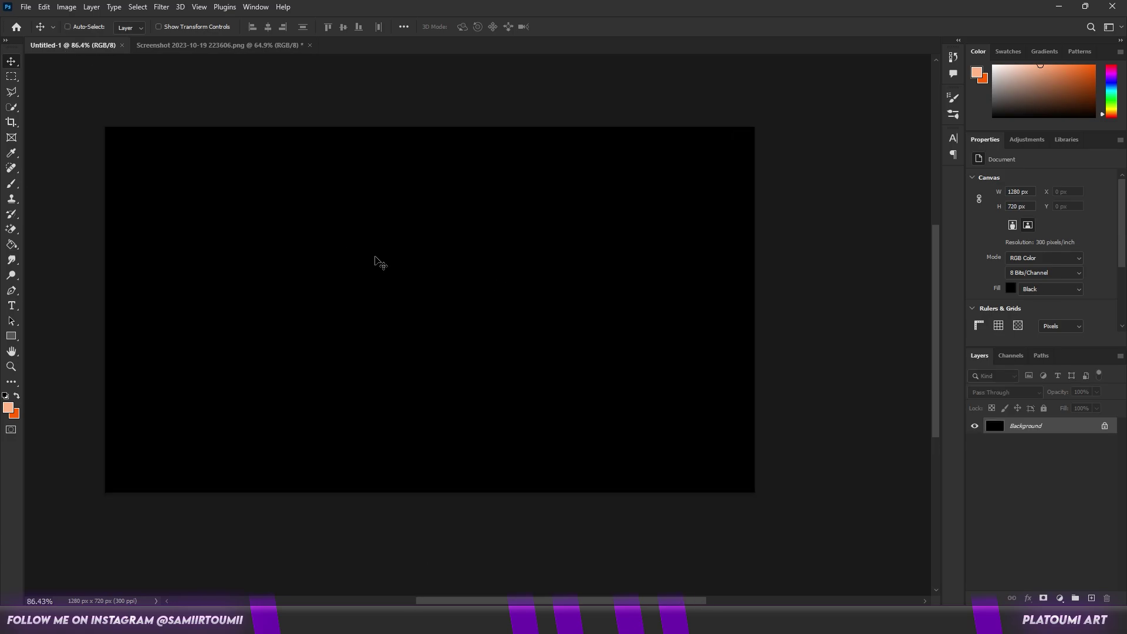
pyautogui.hotkey('ctrl', 'v')
# Scale the pasted group down to about 75% and rotate it about -2.2° over the canvas
pyautogui.hotkey('ctrl', 't')
pyautogui.scroll(-2, 369, 266)
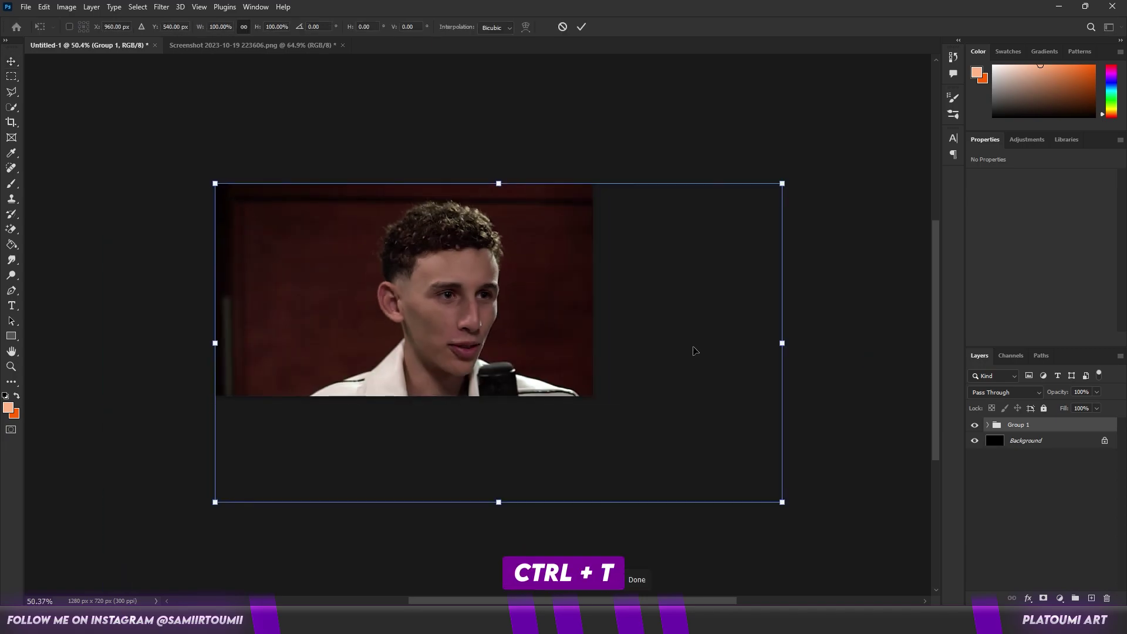
pyautogui.moveTo(786, 511); pyautogui.dragTo(647, 422)
pyautogui.scroll(2, 407, 276)
pyautogui.moveTo(401, 283); pyautogui.dragTo(371, 276)
pyautogui.moveTo(668, 120); pyautogui.dragTo(658, 126)
pyautogui.moveTo(712, 207); pyautogui.dragTo(713, 211)
pyautogui.moveTo(127, 456); pyautogui.dragTo(104, 475)
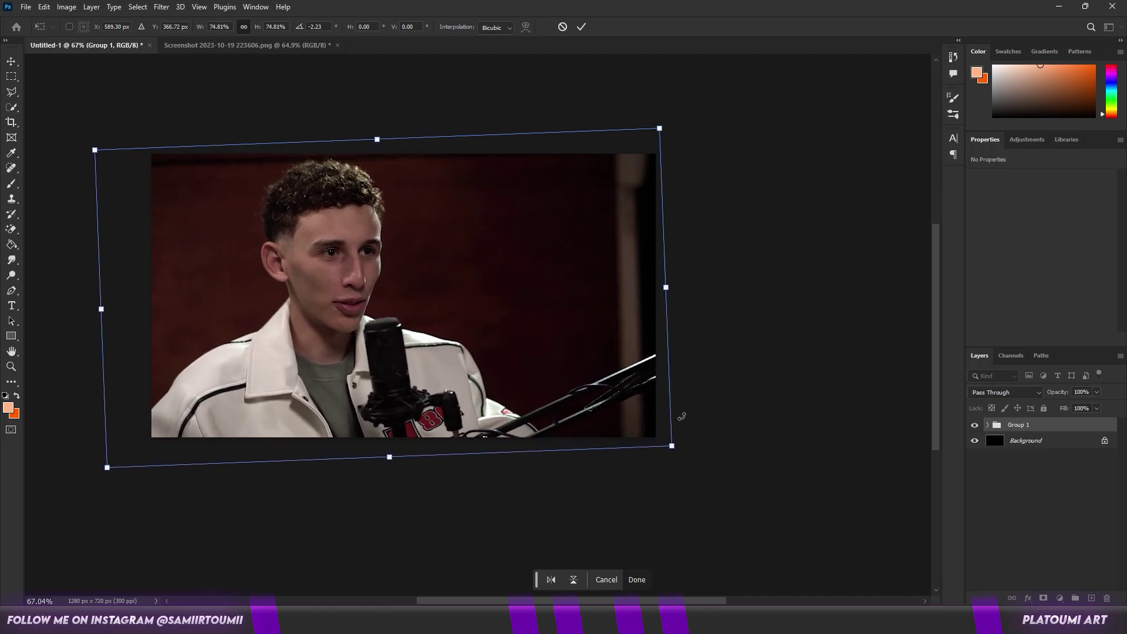
# Reduce the group's tilt to about -1.86°
pyautogui.scroll(2, 441, 407)
pyautogui.moveTo(772, 433); pyautogui.dragTo(811, 434)
pyautogui.scroll(-2, 811, 435)
pyautogui.moveTo(382, 257); pyautogui.dragTo(474, 296)
pyautogui.scroll(1, 368, 233)
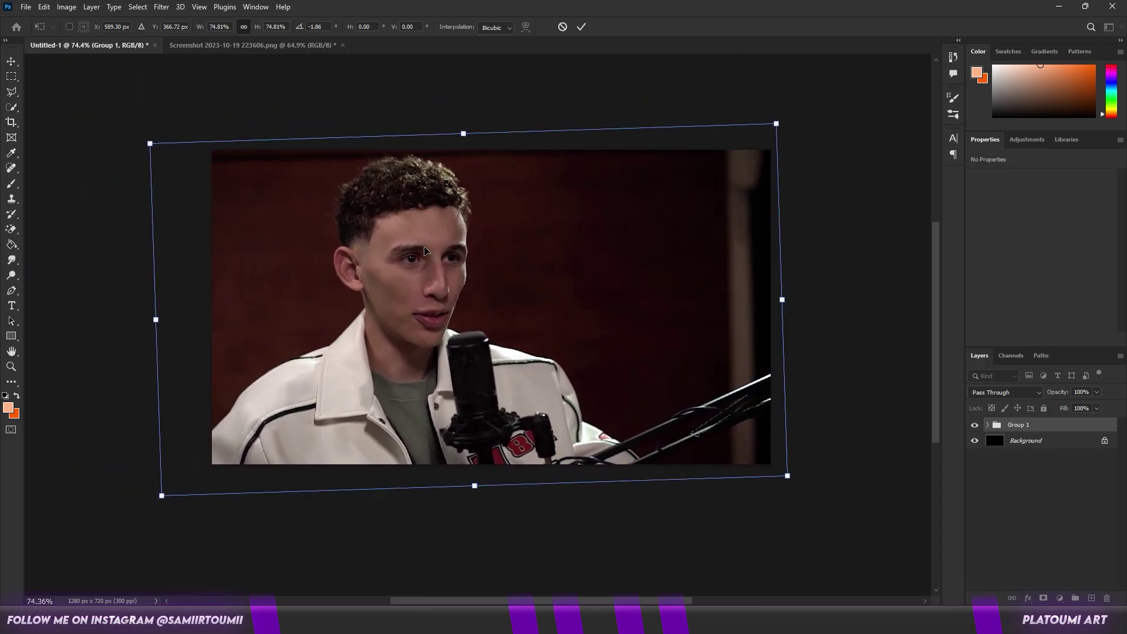
# Enlarge the group to about 77.4%, nudge it so it covers the canvas, and apply the transform
pyautogui.moveTo(441, 244); pyautogui.dragTo(424, 250)
pyautogui.moveTo(581, 228); pyautogui.dragTo(581, 227)
pyautogui.moveTo(763, 147); pyautogui.dragTo(783, 141)
pyautogui.moveTo(696, 203); pyautogui.dragTo(694, 211)
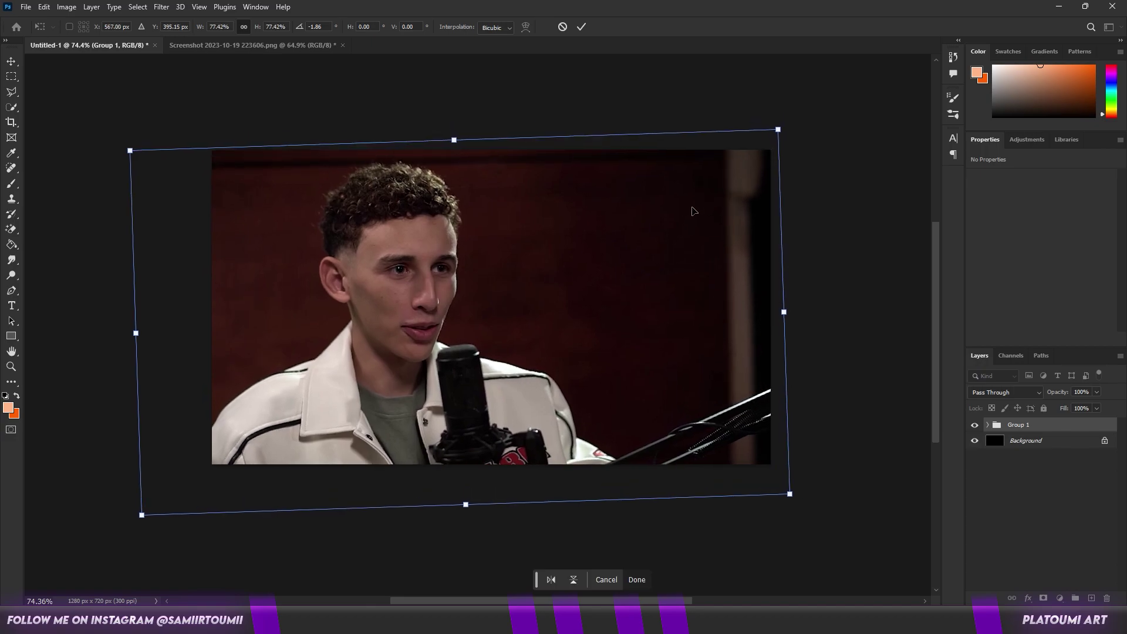
pyautogui.press('Right')
pyautogui.press('Right')
pyautogui.press('Right')
pyautogui.press('Right')
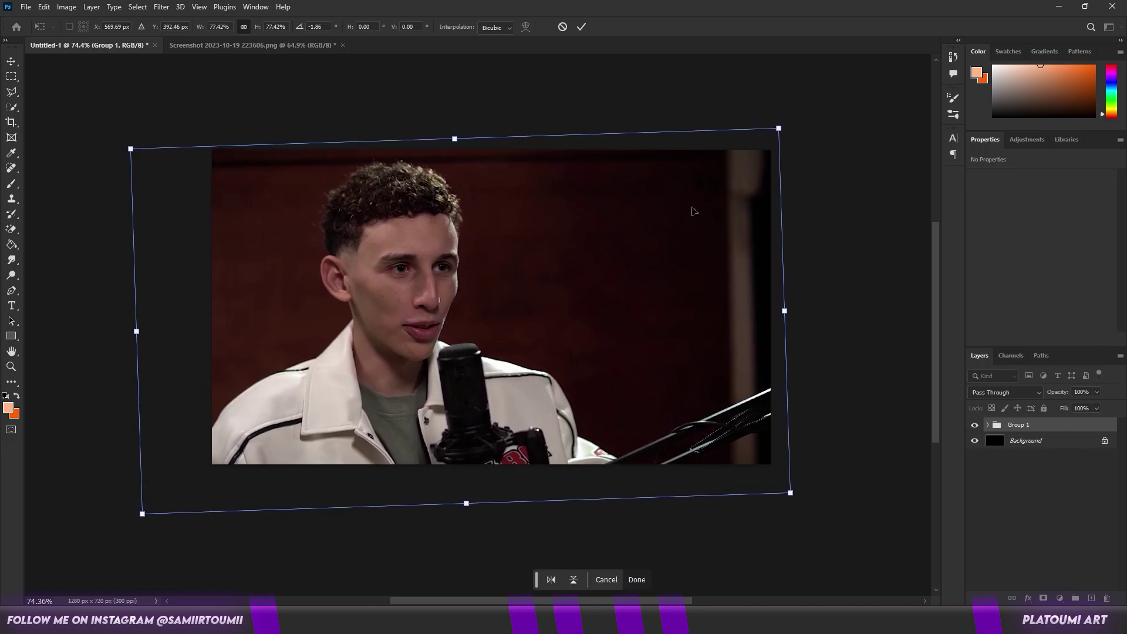
pyautogui.press('Return')
pyautogui.scroll(1, 692, 211)
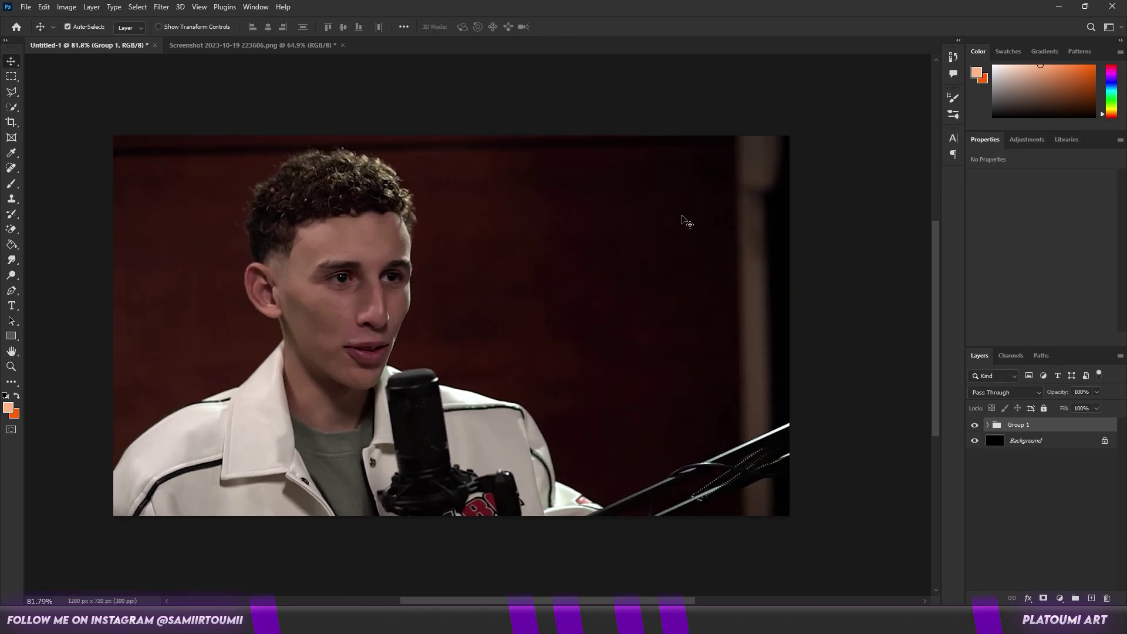
# Delete the locked black Background layer and expand Group 1 to select its background layer
pyautogui.moveTo(1014, 444); pyautogui.dragTo(1107, 599)
pyautogui.click(988, 425)
pyautogui.click(1049, 463)
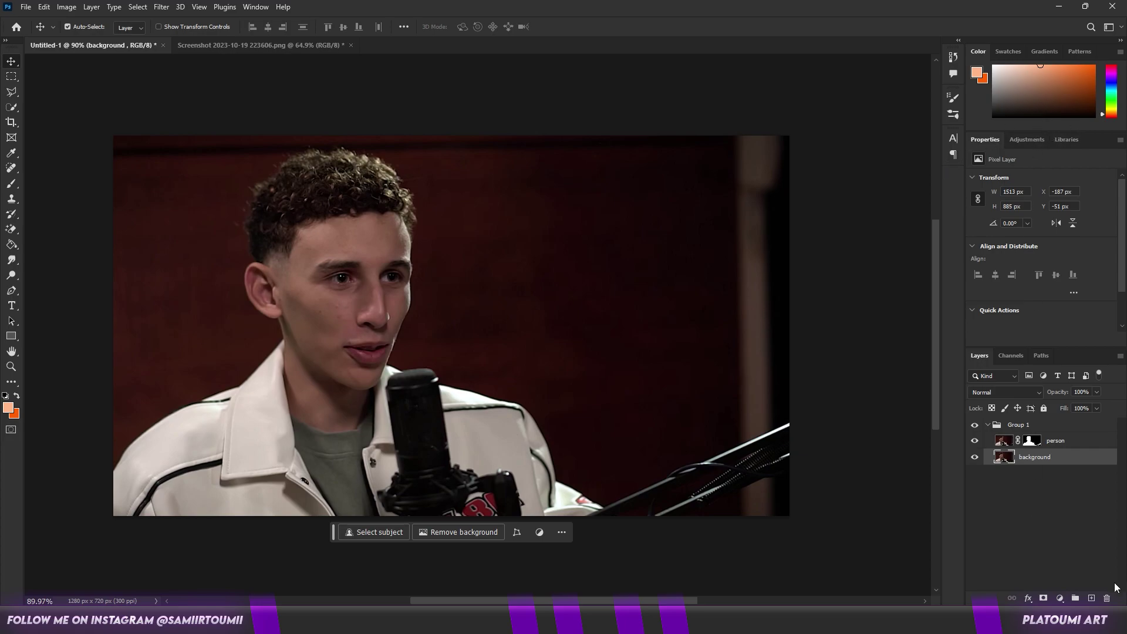
# Add a layer between person and background and paint one soft orange dab with a brush about 326 px wide
pyautogui.click(1093, 599)
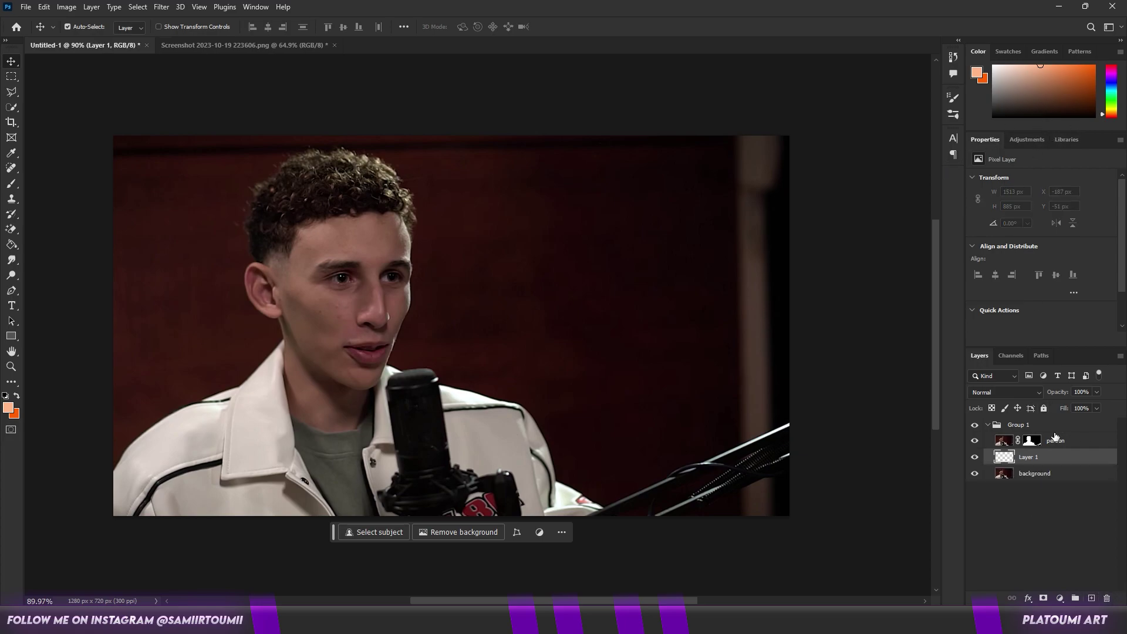
pyautogui.click(17, 400)
pyautogui.click(12, 185)
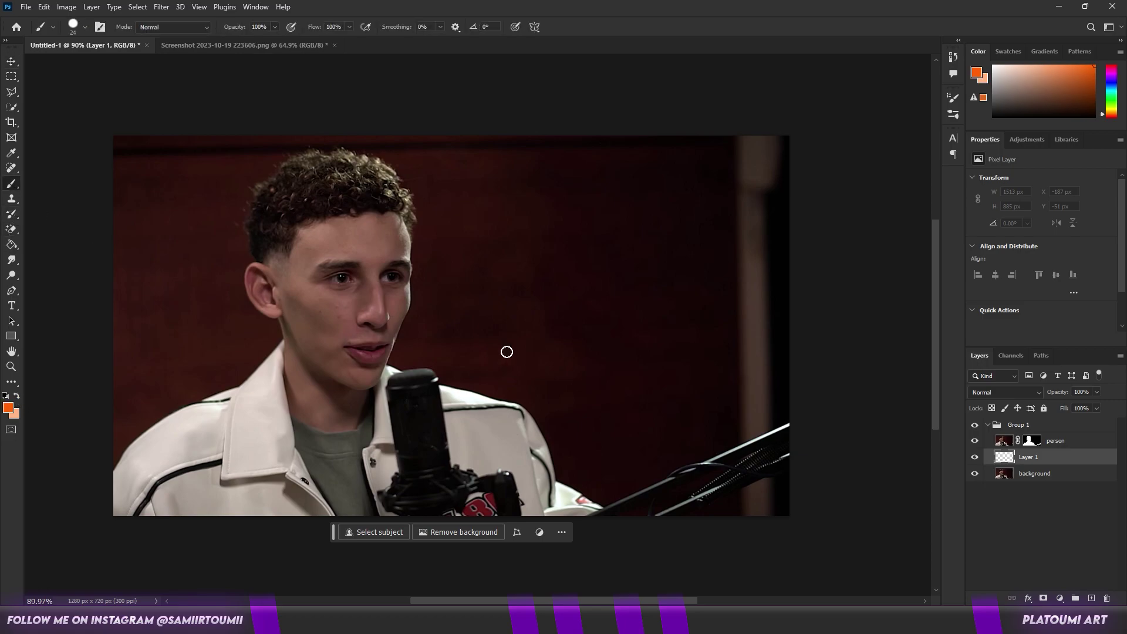
pyautogui.moveTo(481, 317)
pyautogui.mouseDown()
pyautogui.moveTo(505, 314)
pyautogui.moveTo(488, 317)
pyautogui.moveTo(483, 288)
pyautogui.moveTo(472, 288)
pyautogui.moveTo(483, 302)
pyautogui.mouseUp()
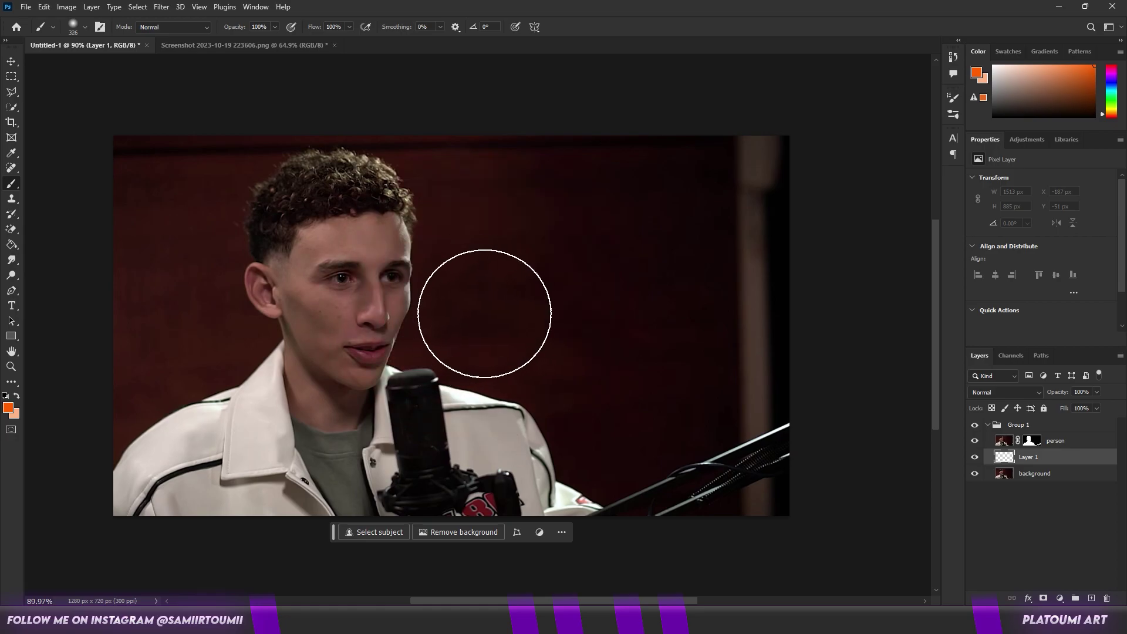
pyautogui.click(484, 313)
# Move the orange glow behind the man's head and enlarge it to about 145%
pyautogui.hotkey('ctrl', 't')
pyautogui.moveTo(508, 347); pyautogui.dragTo(344, 375)
pyautogui.moveTo(459, 340)
pyautogui.mouseDown()
pyautogui.moveTo(524, 329)
pyautogui.moveTo(522, 340)
pyautogui.mouseUp()
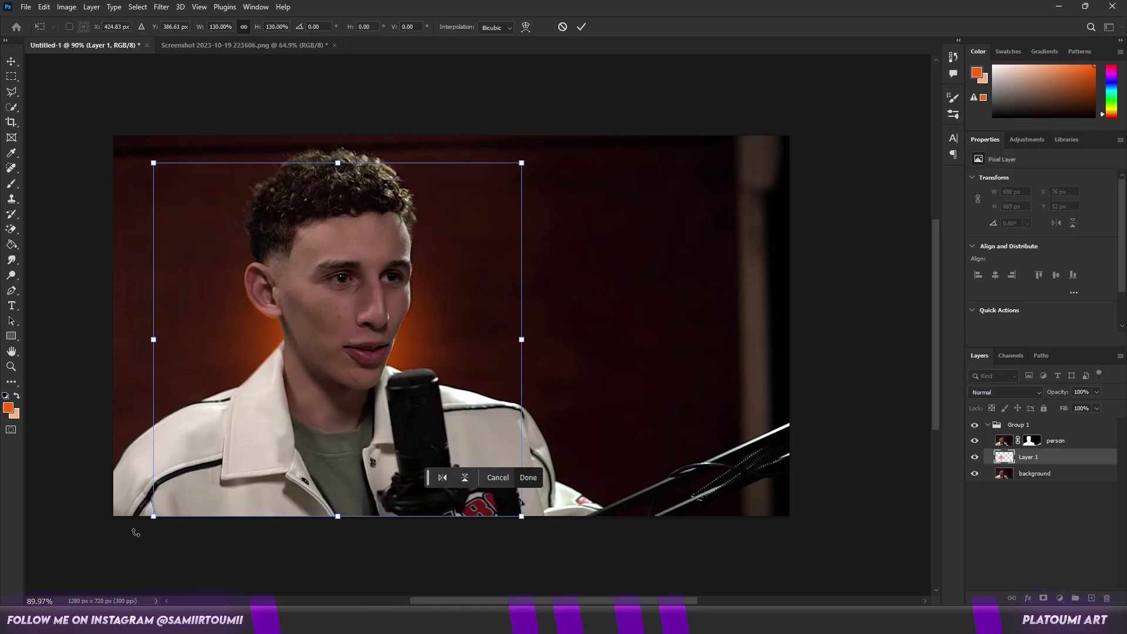
pyautogui.moveTo(151, 516); pyautogui.dragTo(110, 557)
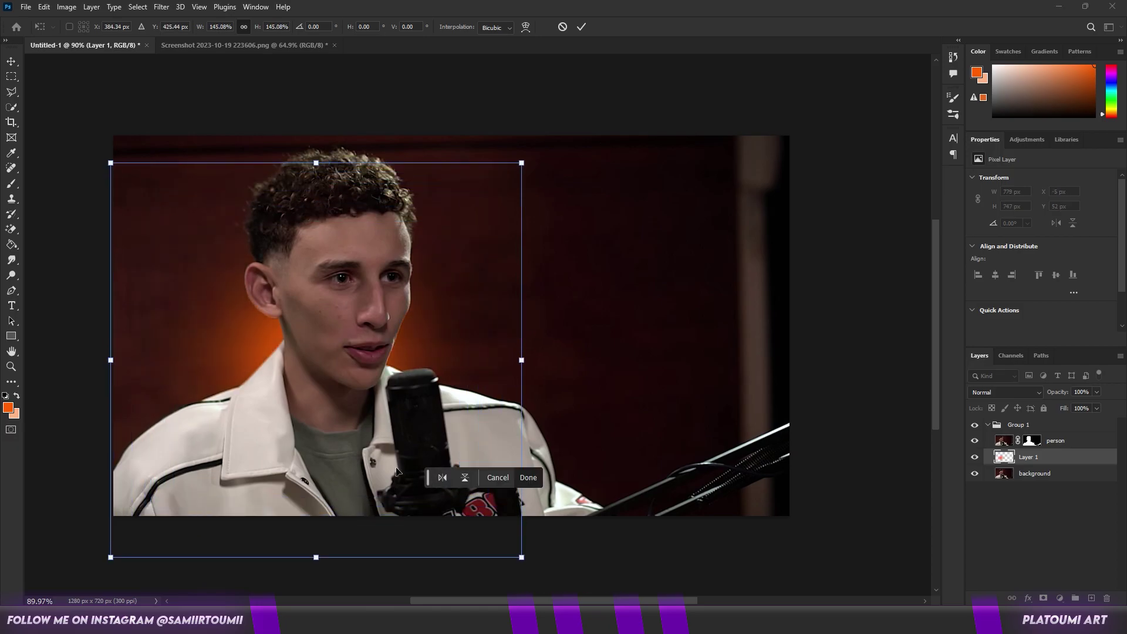
# Recentre the orange glow behind the head and shoulders and enlarge it to about 180%
pyautogui.moveTo(317, 263); pyautogui.dragTo(338, 305)
pyautogui.moveTo(338, 207); pyautogui.dragTo(339, 170)
pyautogui.moveTo(347, 301); pyautogui.dragTo(346, 285)
pyautogui.moveTo(559, 368); pyautogui.dragTo(570, 368)
pyautogui.moveTo(113, 373); pyautogui.dragTo(90, 364)
pyautogui.moveTo(320, 336); pyautogui.dragTo(325, 334)
pyautogui.moveTo(327, 151); pyautogui.dragTo(329, 123)
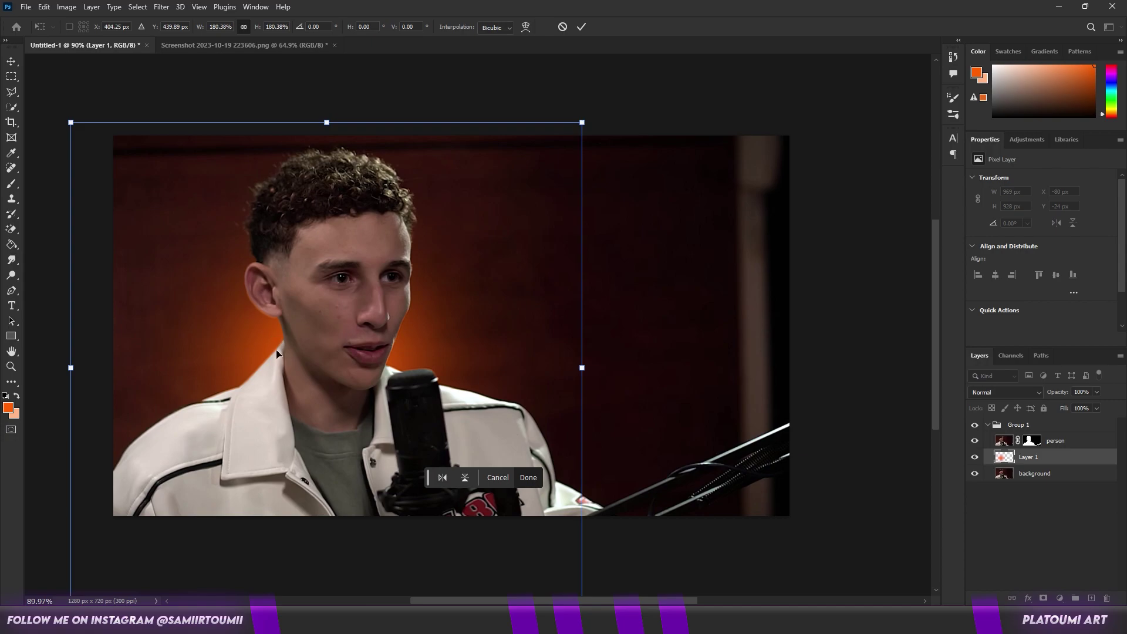
# Raise the orange glow slightly, enlarge it to about 992 × 951 px, and apply the transform
pyautogui.moveTo(242, 354); pyautogui.dragTo(248, 334)
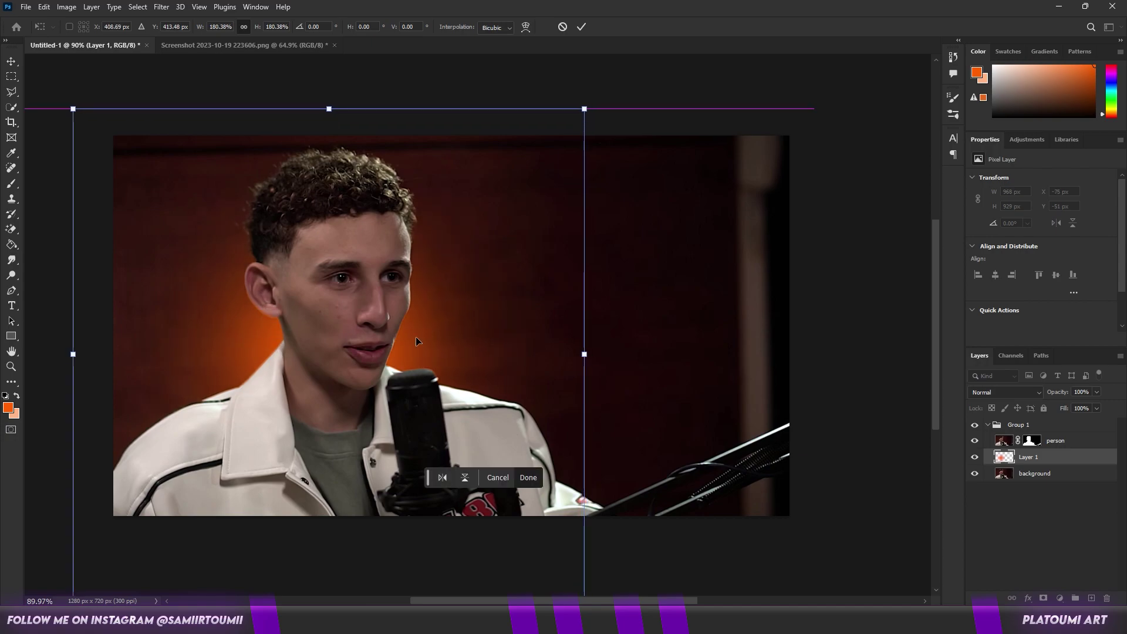
pyautogui.moveTo(79, 356); pyautogui.dragTo(73, 354)
pyautogui.moveTo(256, 329); pyautogui.dragTo(269, 330)
pyautogui.moveTo(397, 287); pyautogui.dragTo(395, 286)
pyautogui.press('Return')
# Add a layer above the orange glow and paint one soft light-peach dab on it
pyautogui.press('b')
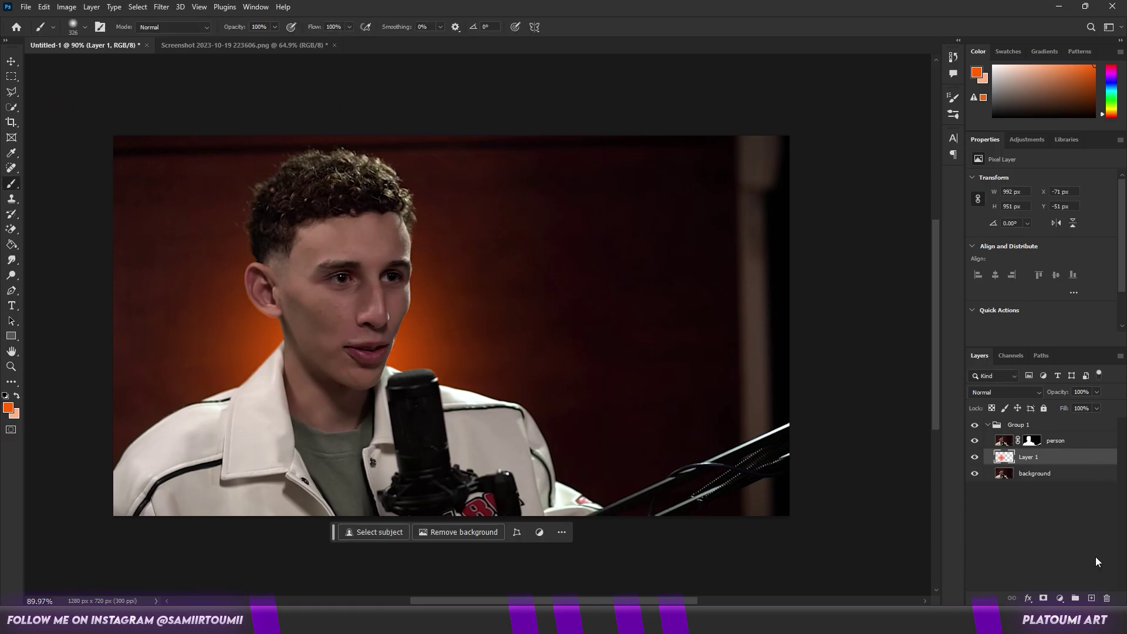
pyautogui.click(1092, 597)
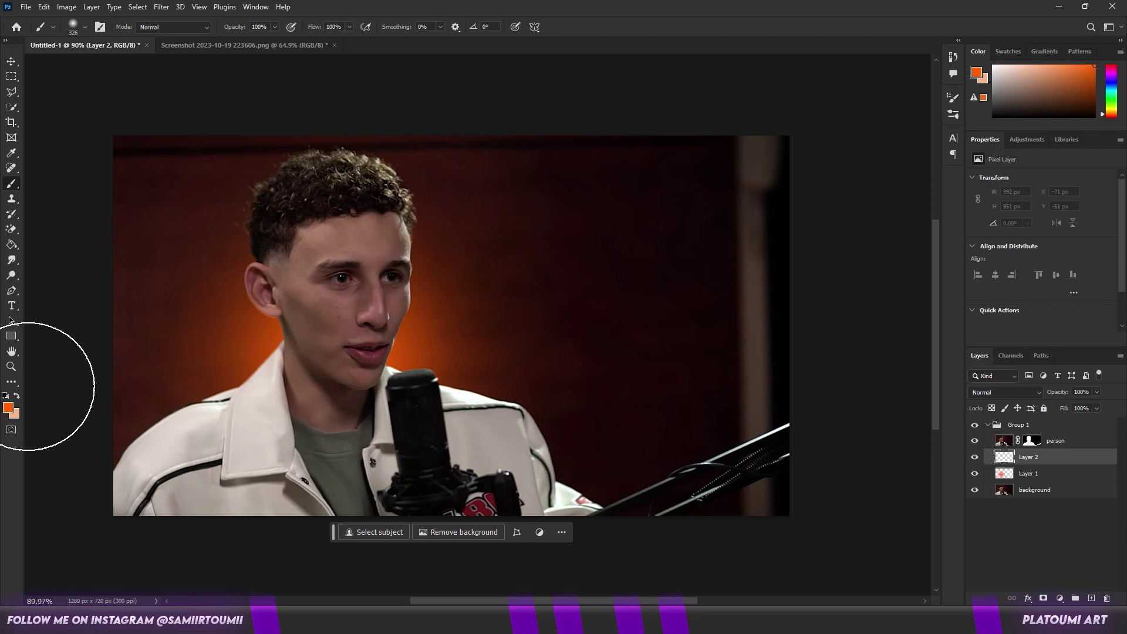
pyautogui.click(17, 396)
pyautogui.click(8, 407)
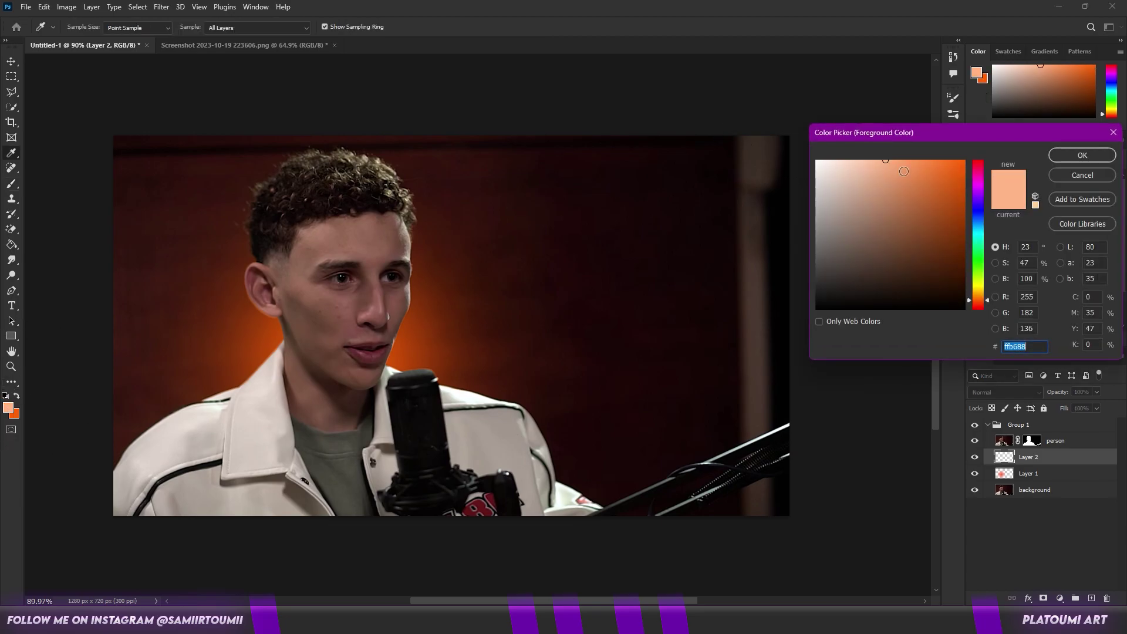
pyautogui.click(888, 158)
pyautogui.click(1083, 156)
pyautogui.press('b')
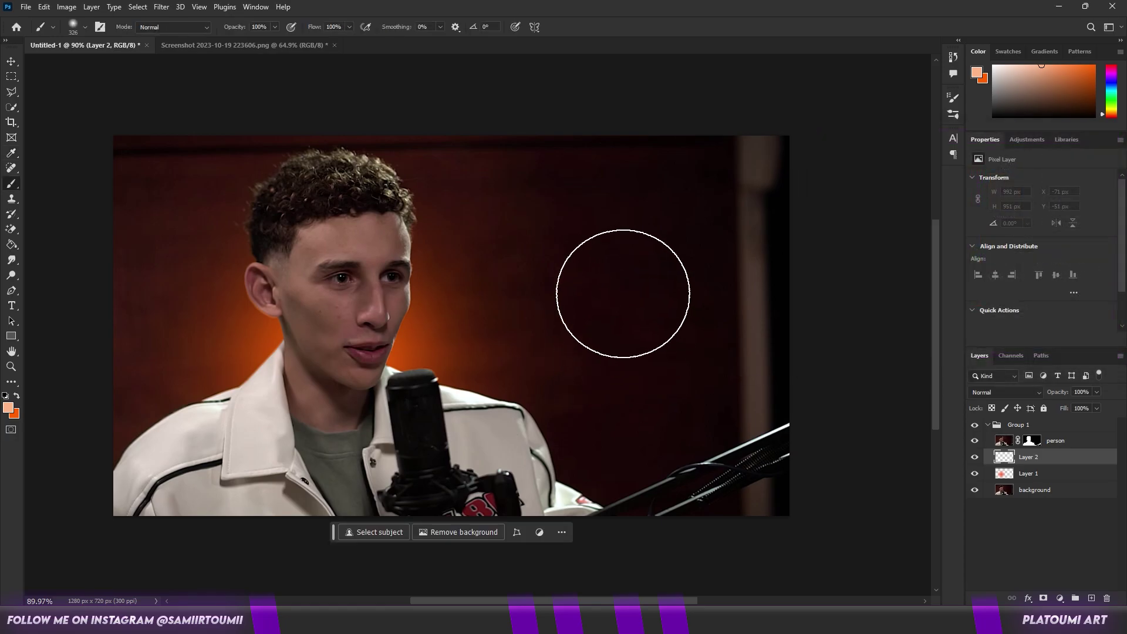
pyautogui.click(618, 285)
# Move the peach glow behind the man's head, enlarge it over the orange glow, and apply the transform
pyautogui.hotkey('ctrl', 't')
pyautogui.moveTo(624, 305); pyautogui.dragTo(325, 364)
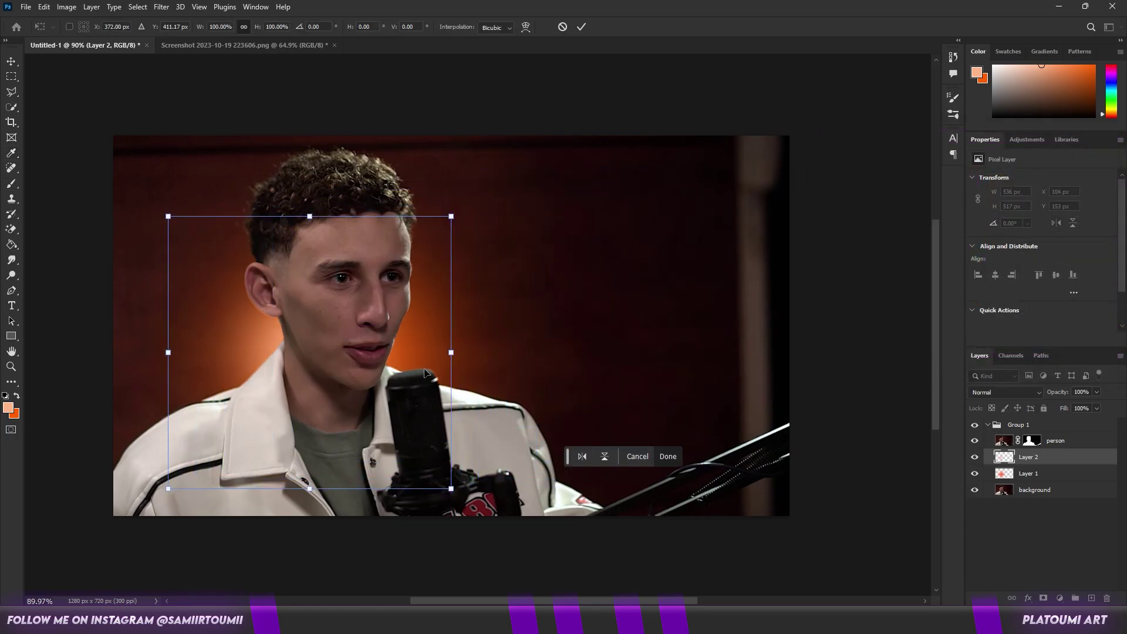
pyautogui.moveTo(451, 353); pyautogui.dragTo(512, 352)
pyautogui.moveTo(168, 352); pyautogui.dragTo(131, 352)
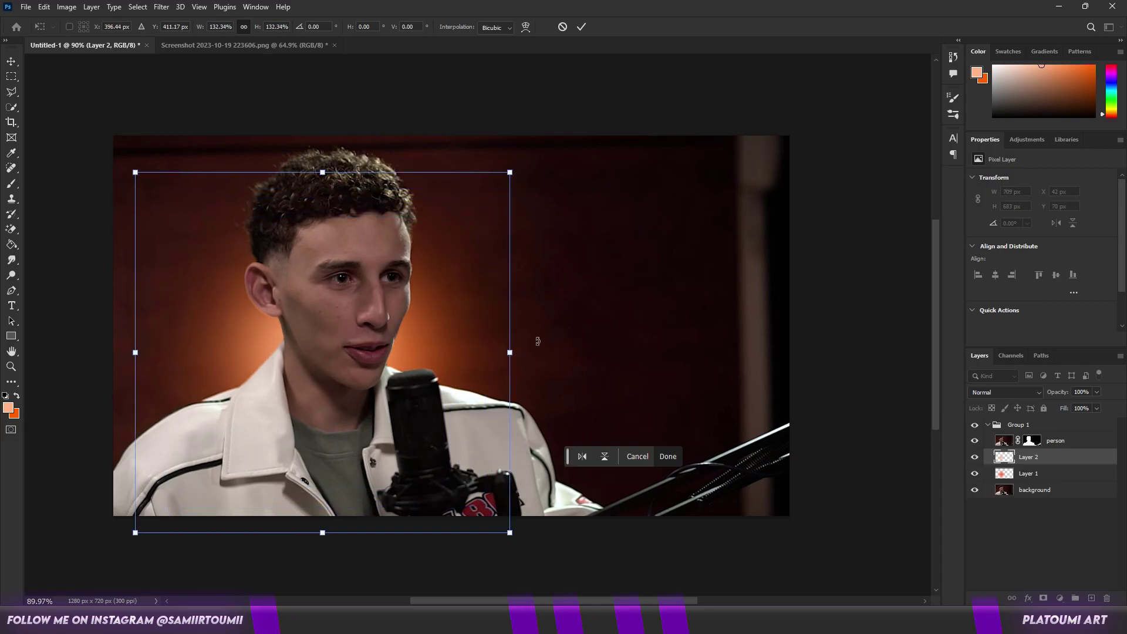
pyautogui.moveTo(131, 171); pyautogui.dragTo(98, 118)
pyautogui.press('Return')
# Set the blend mode of both glow layers, Layer 1 and Layer 2, to Linear Dodge (Add)
pyautogui.scroll(2, 160, 379)
pyautogui.keyDown('ctrl'); pyautogui.click(1028, 473); pyautogui.keyUp('ctrl')
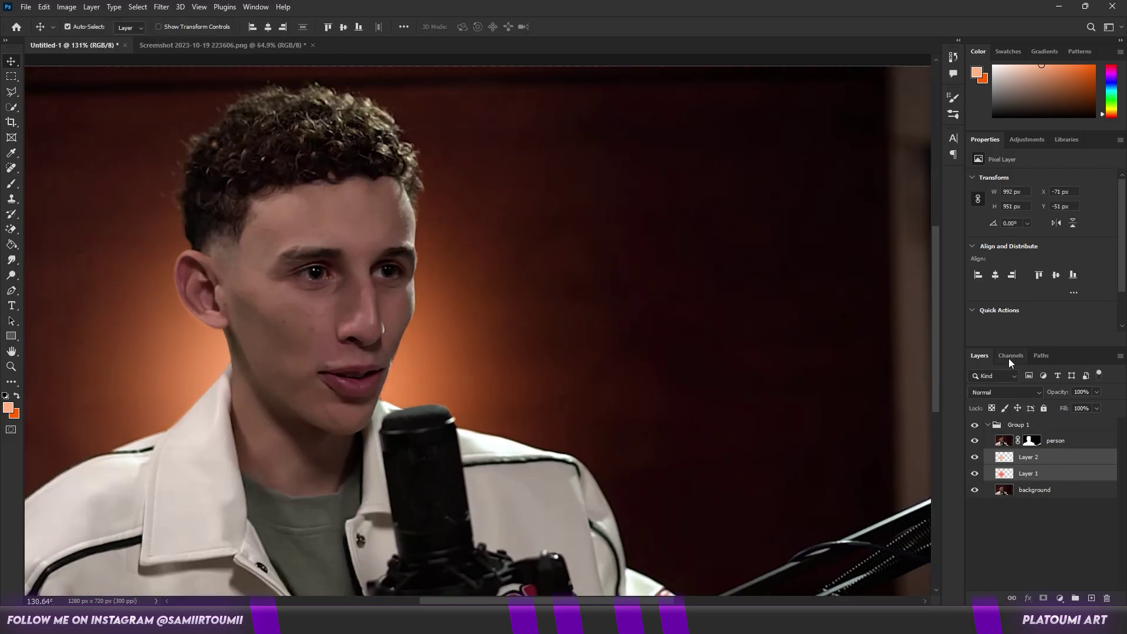
pyautogui.click(1005, 390)
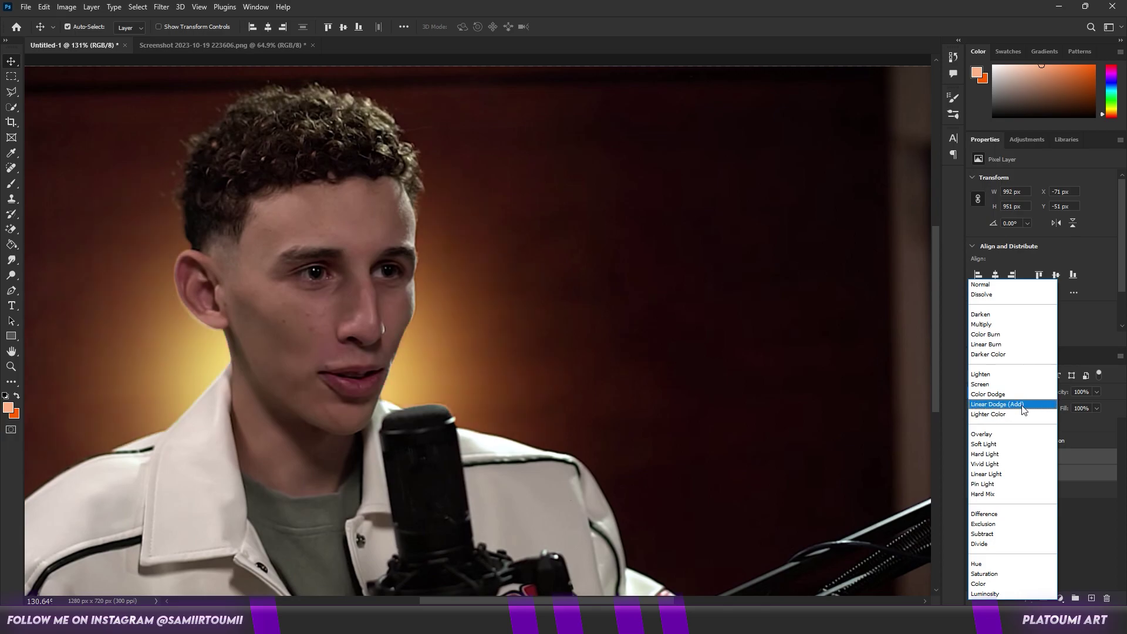
pyautogui.click(1020, 407)
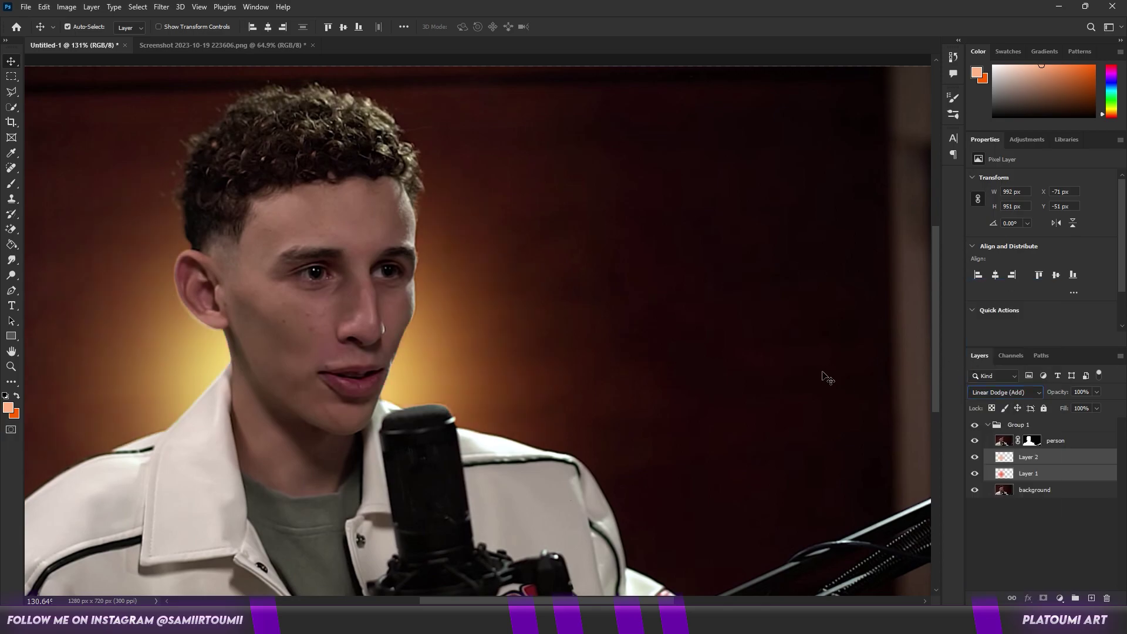
pyautogui.scroll(-4, 636, 320)
pyautogui.scroll(2, 522, 294)
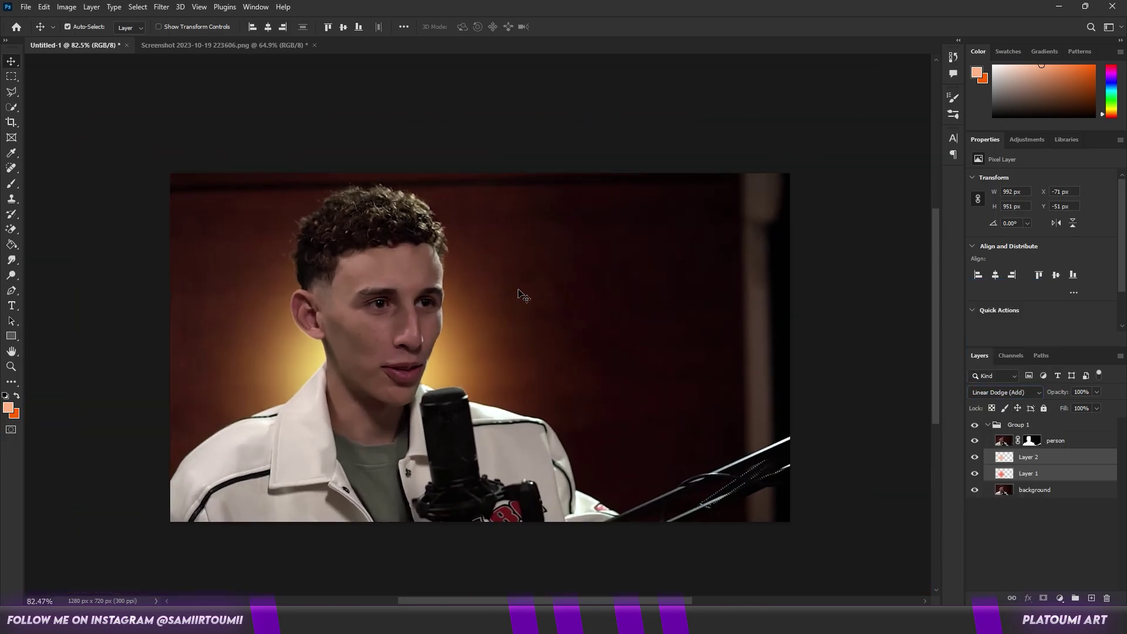
# Select the background layer, switch to the mini folder, and examine the reference thumbnail maxresdefault
pyautogui.click(1064, 492)
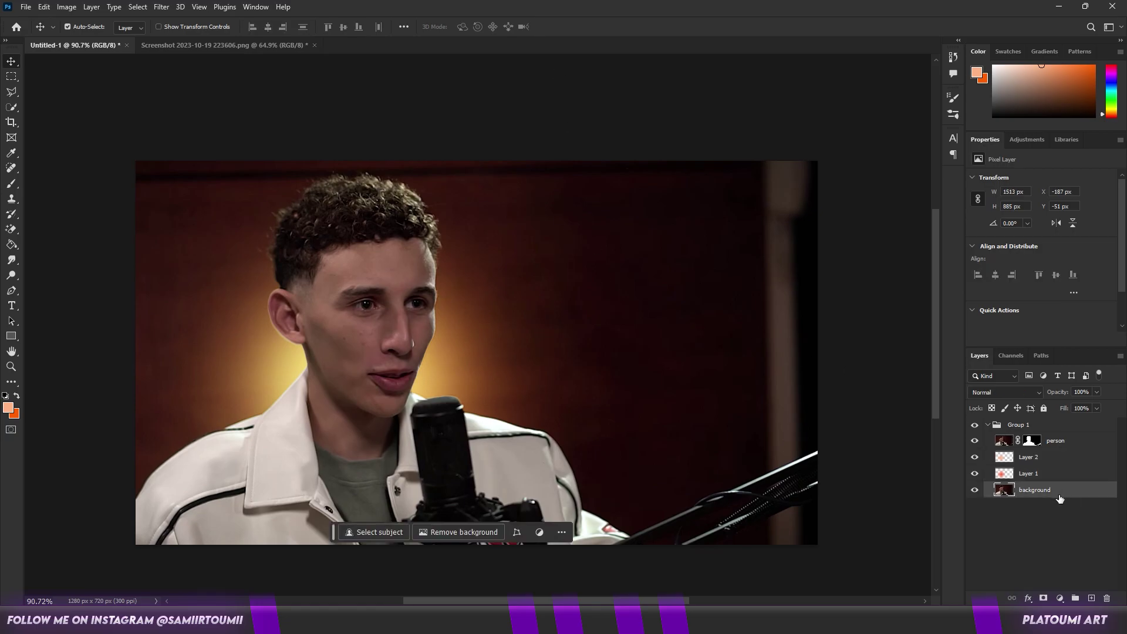
pyautogui.scroll(1, 445, 409)
pyautogui.moveTo(445, 409); pyautogui.dragTo(445, 379)
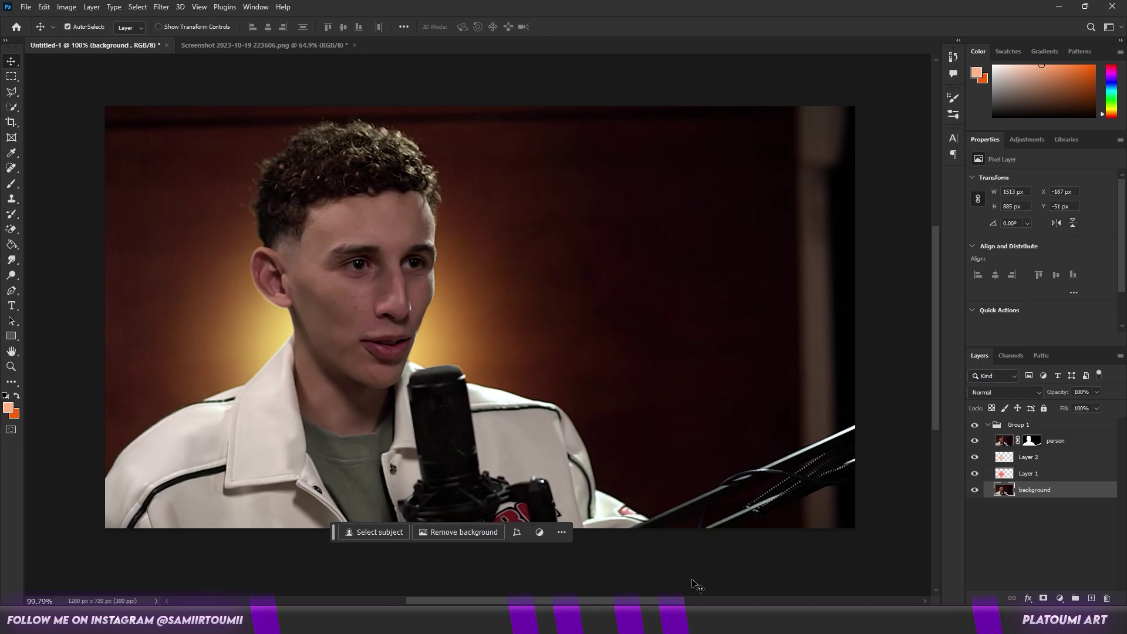
pyautogui.click(681, 622)
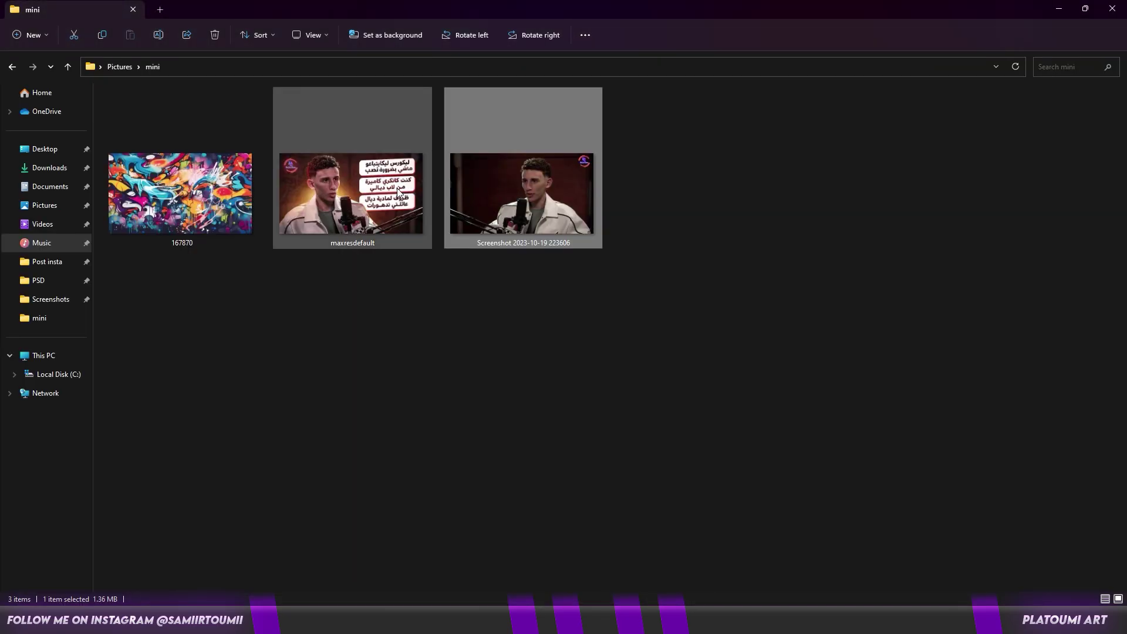
pyautogui.doubleClick(351, 194)
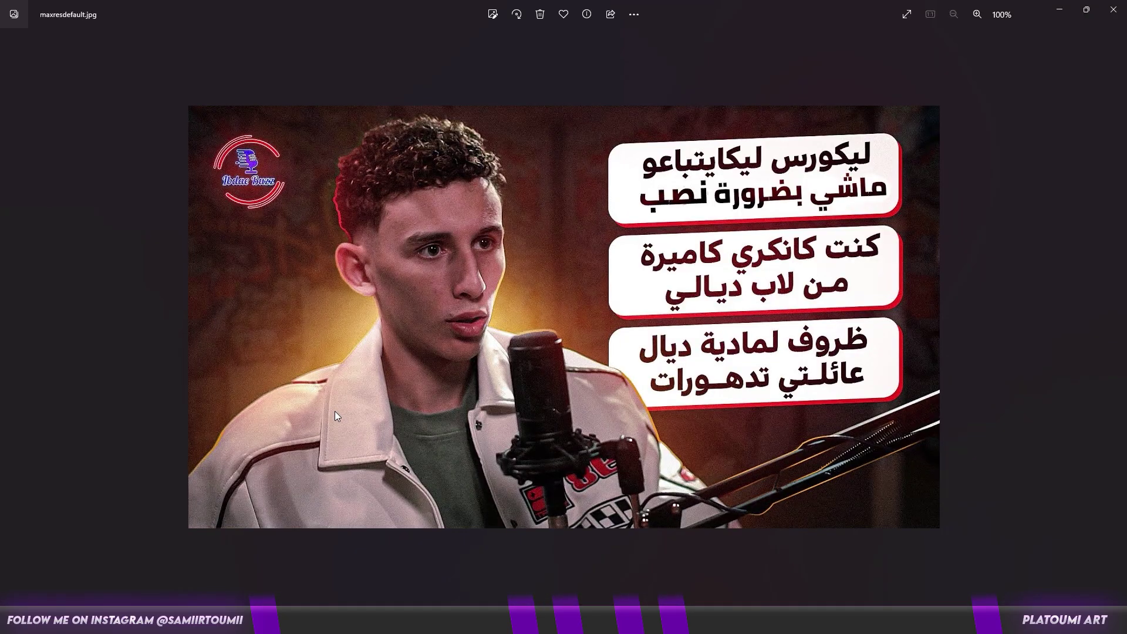
pyautogui.scroll(3, 262, 290)
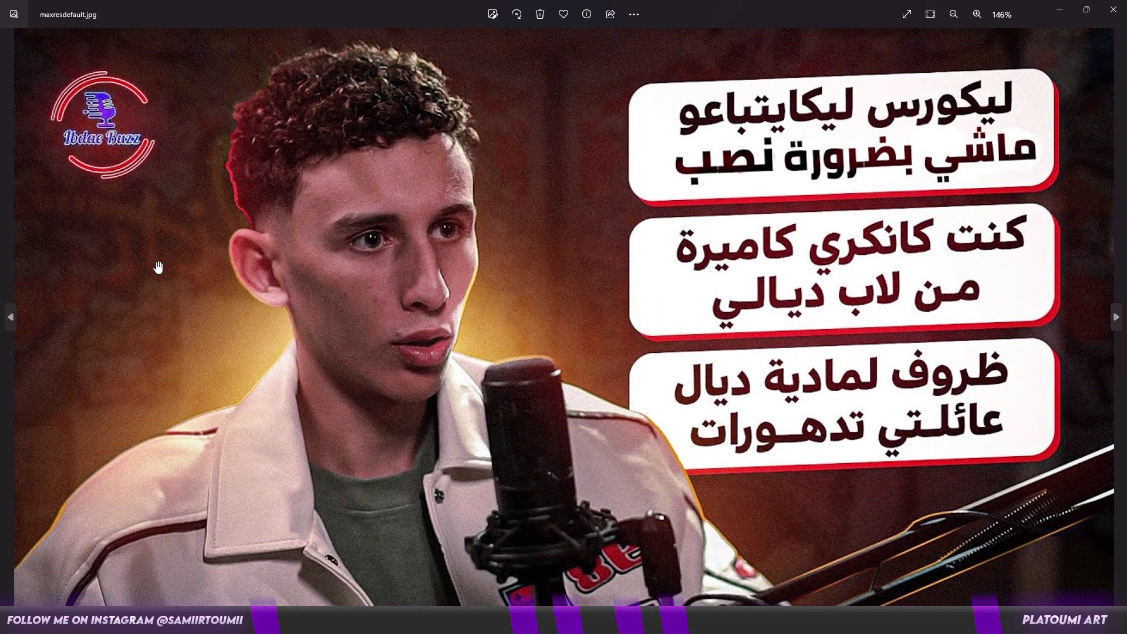
pyautogui.scroll(-3, 176, 252)
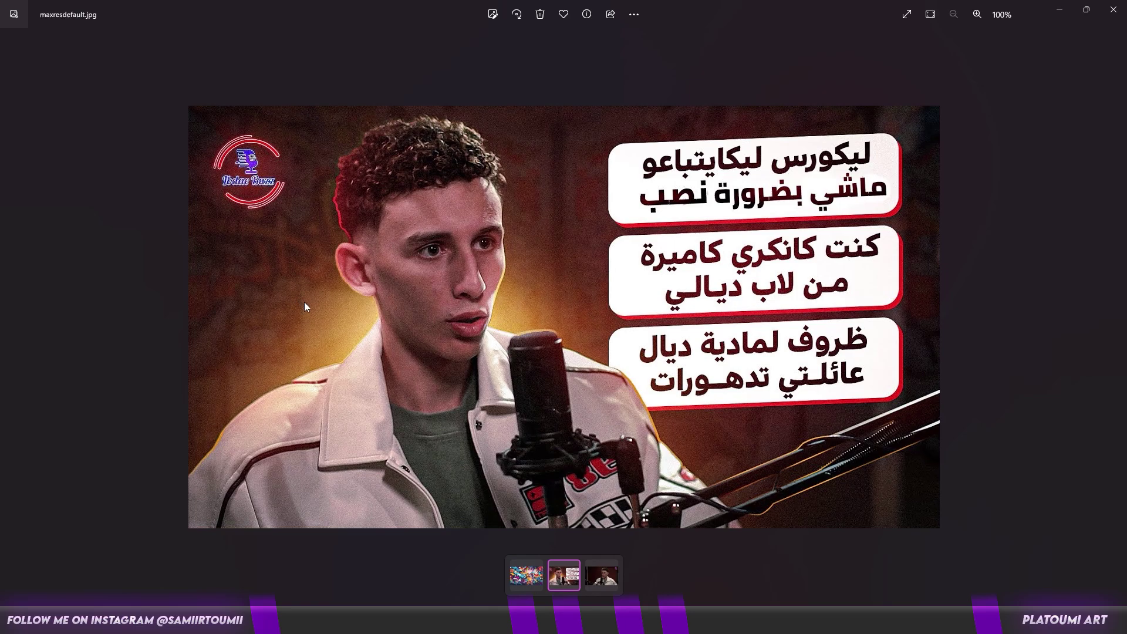
pyautogui.click(1060, 9)
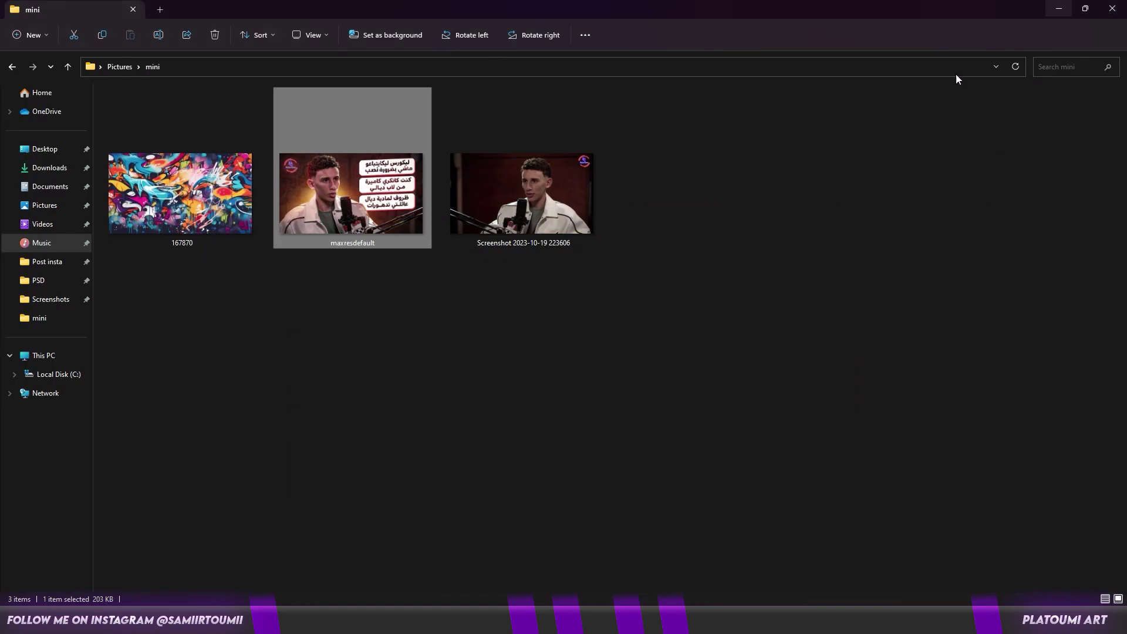
# Place the graffiti image 167870 from the mini folder directly above the background layer and blend it with Multiply at 68% fill
pyautogui.moveTo(180, 194); pyautogui.dragTo(452, 397)
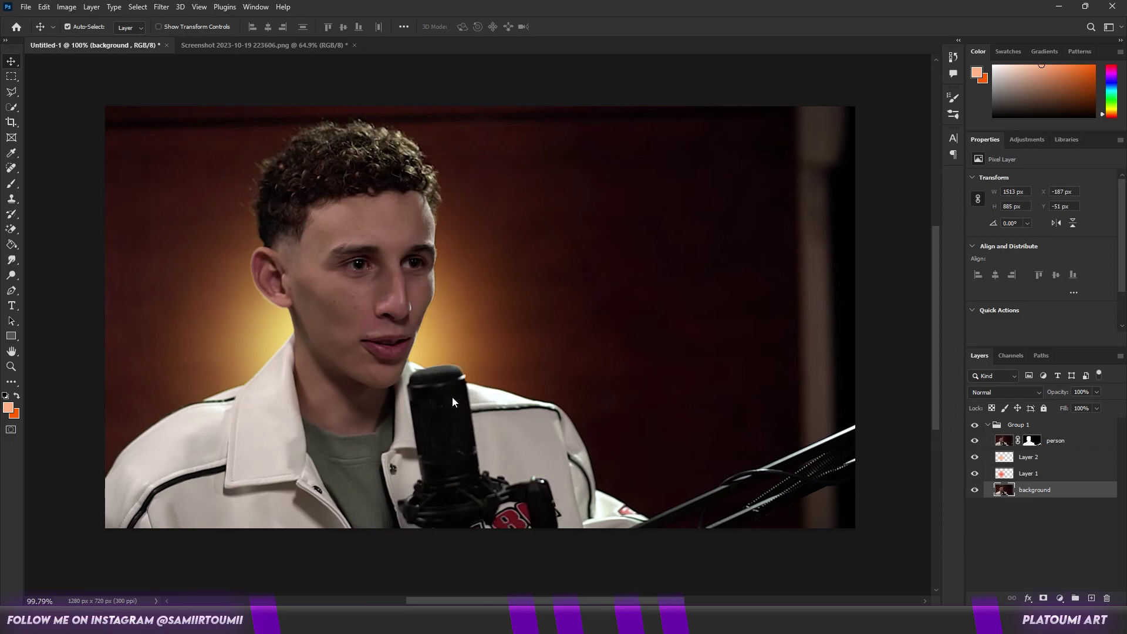
pyautogui.press('Return')
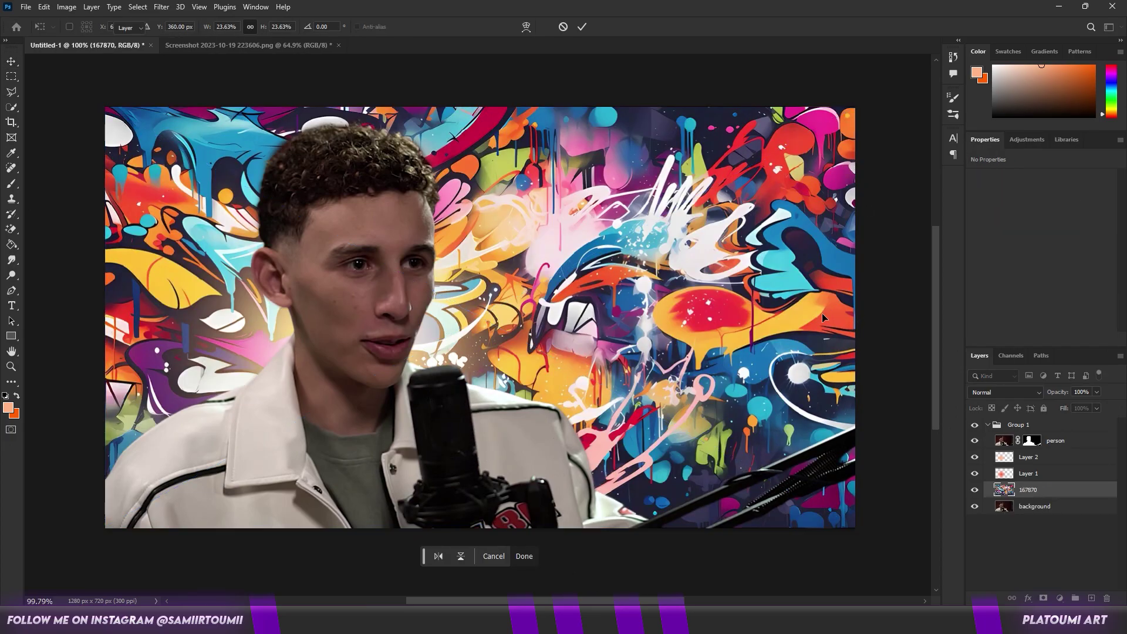
pyautogui.click(1023, 393)
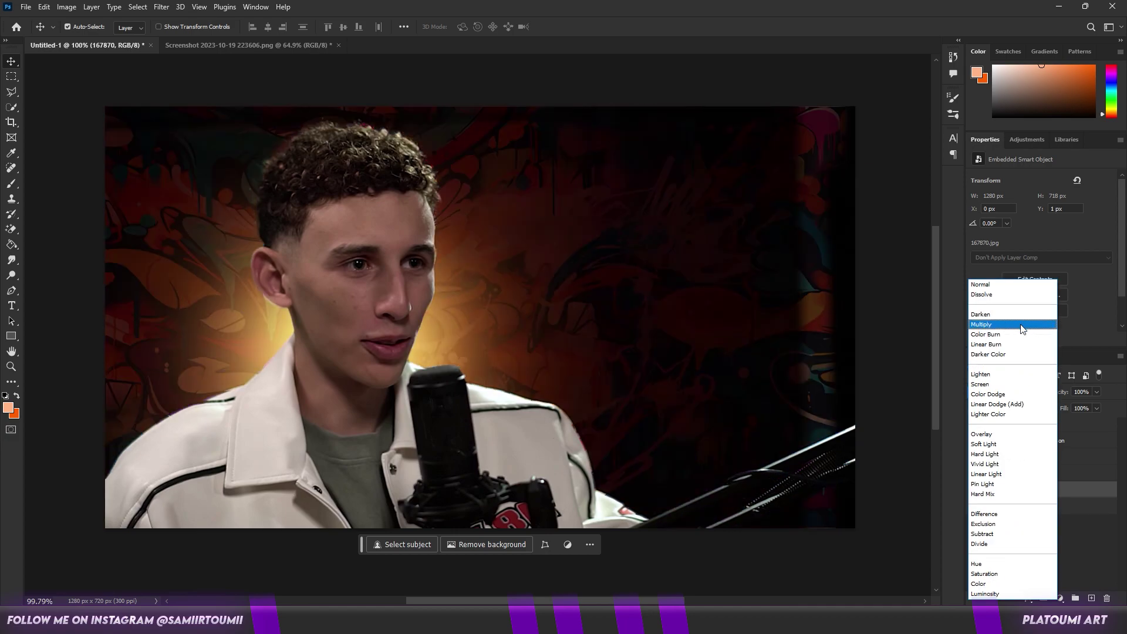
pyautogui.click(1024, 323)
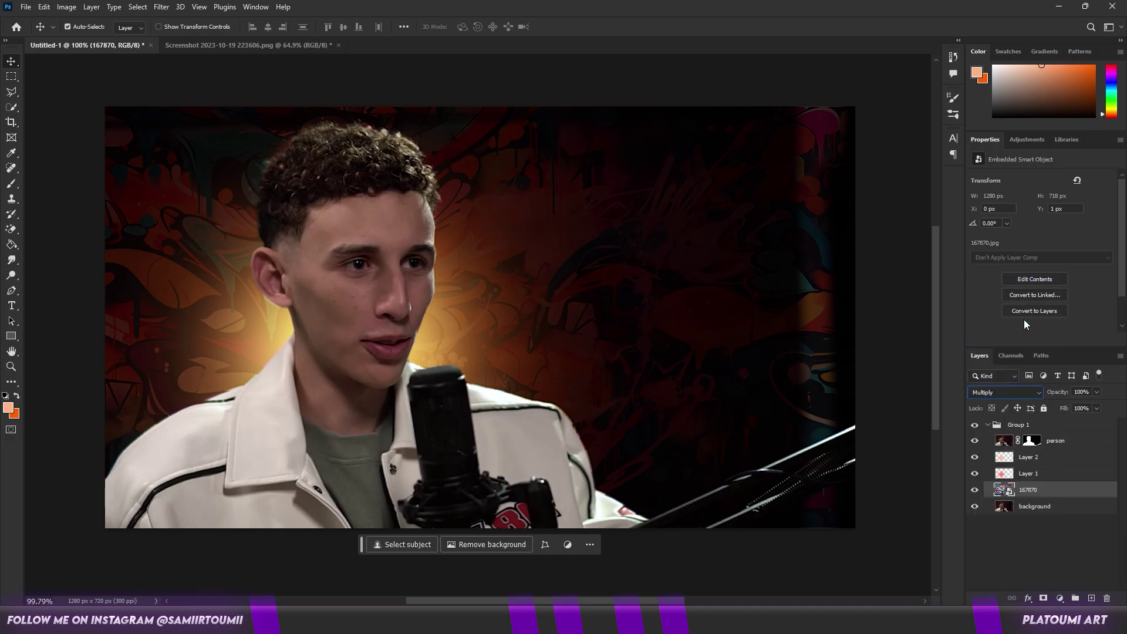
pyautogui.click(1097, 409)
pyautogui.moveTo(1061, 424); pyautogui.dragTo(1073, 424)
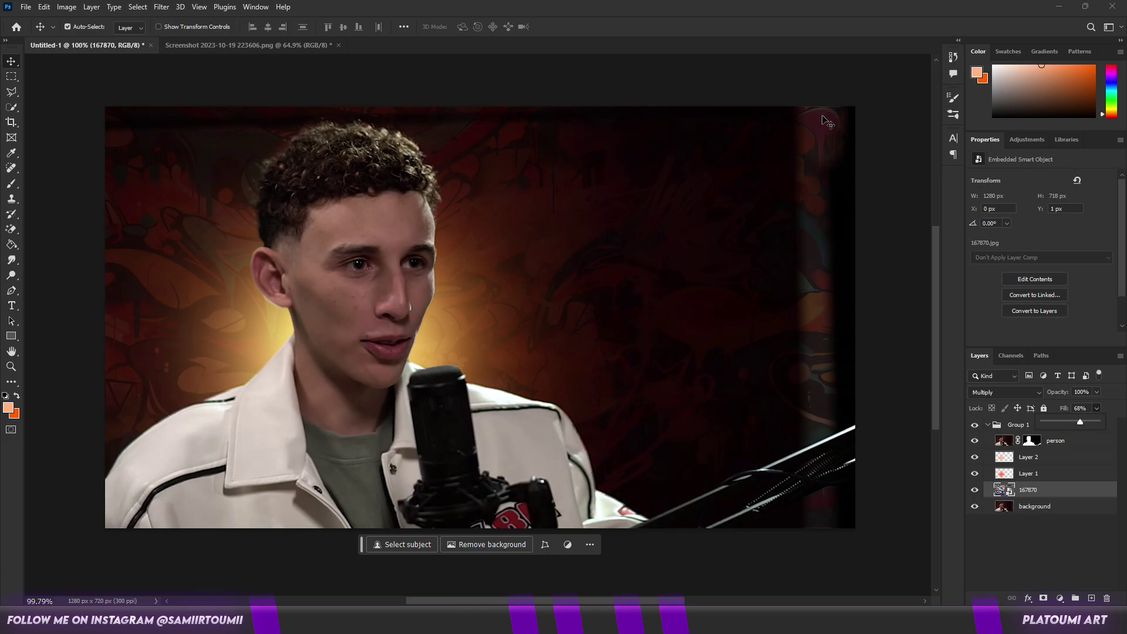
# Hide and show the person layer to check the layers beneath it
pyautogui.click(1006, 442)
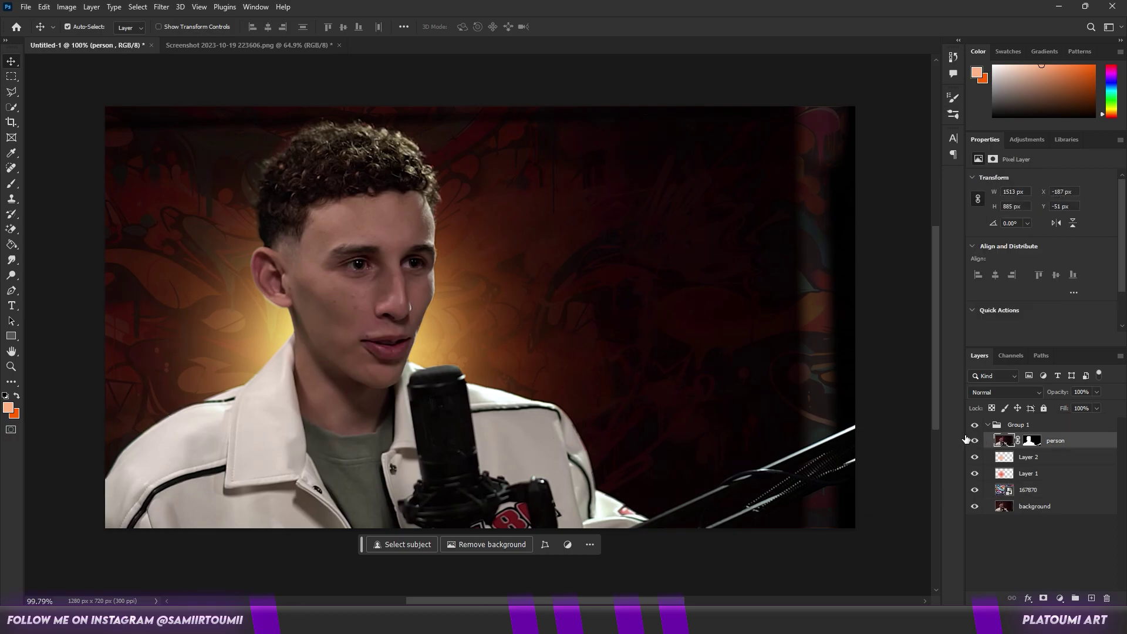
pyautogui.click(975, 441)
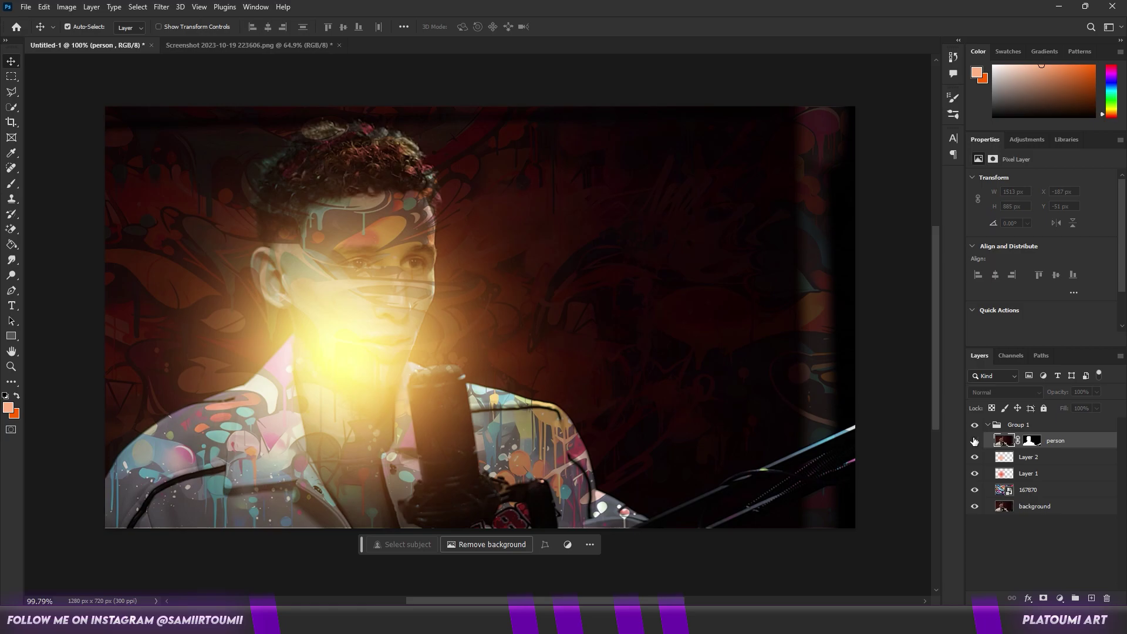
pyautogui.click(974, 441)
# On the background layer, marquee a 153 × 720 px strip over the light column along the image's right edge
pyautogui.click(1009, 504)
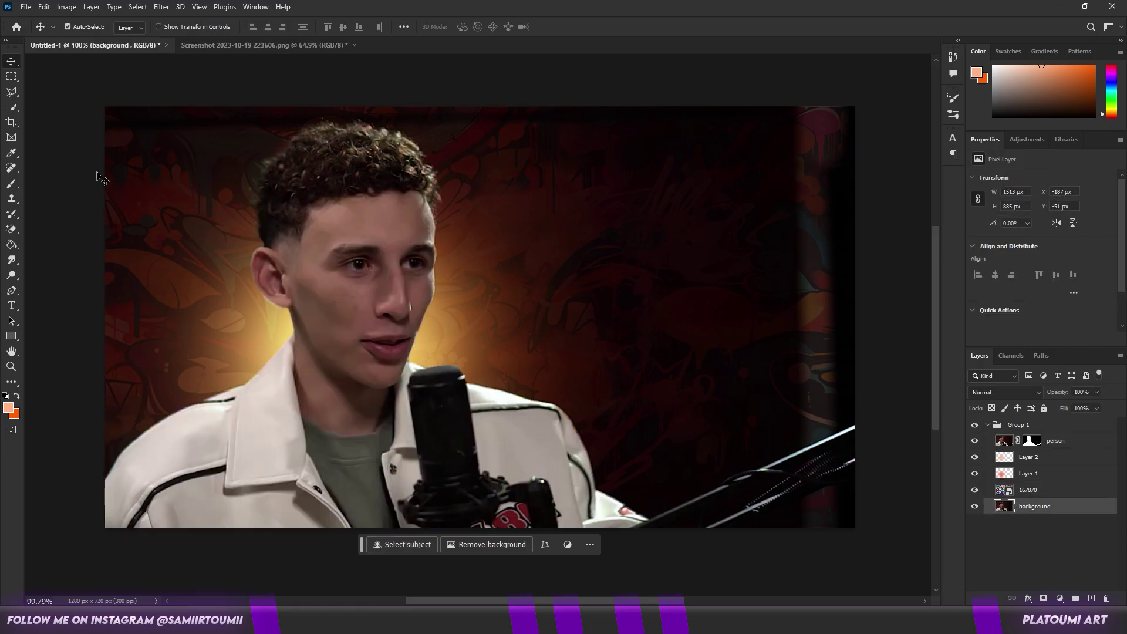
pyautogui.click(11, 77)
pyautogui.scroll(-1, 717, 188)
pyautogui.moveTo(871, 104); pyautogui.dragTo(761, 513)
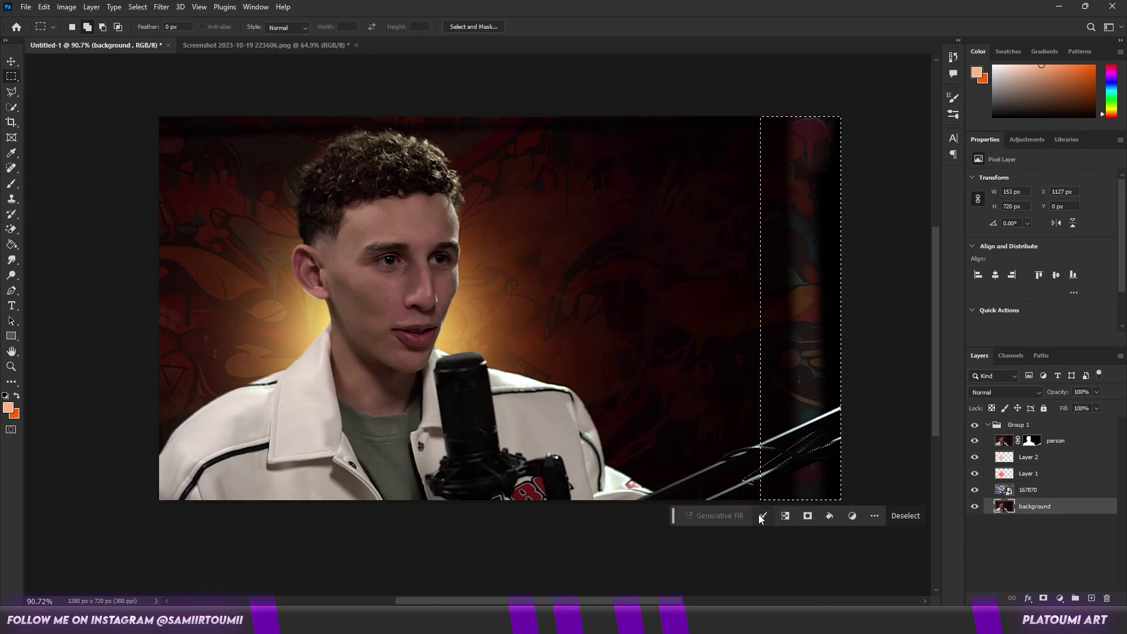
# Run Content-Aware Fill on the strip with the microphone arm excluded from the sampling area, output it to a new layer, and deselect
pyautogui.click(44, 7)
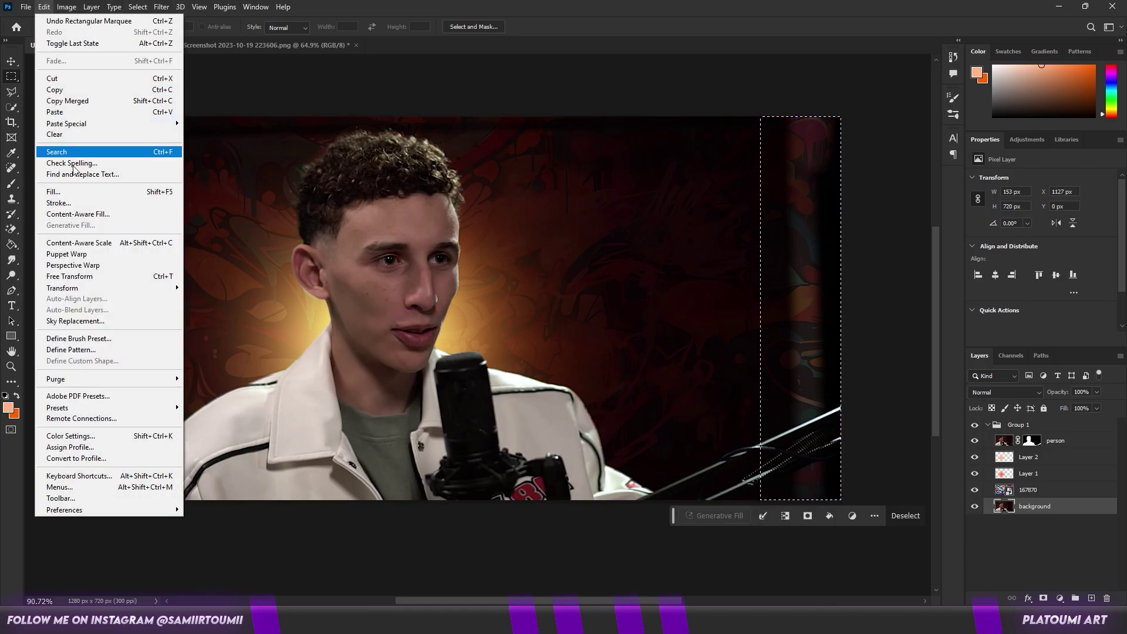
pyautogui.click(105, 214)
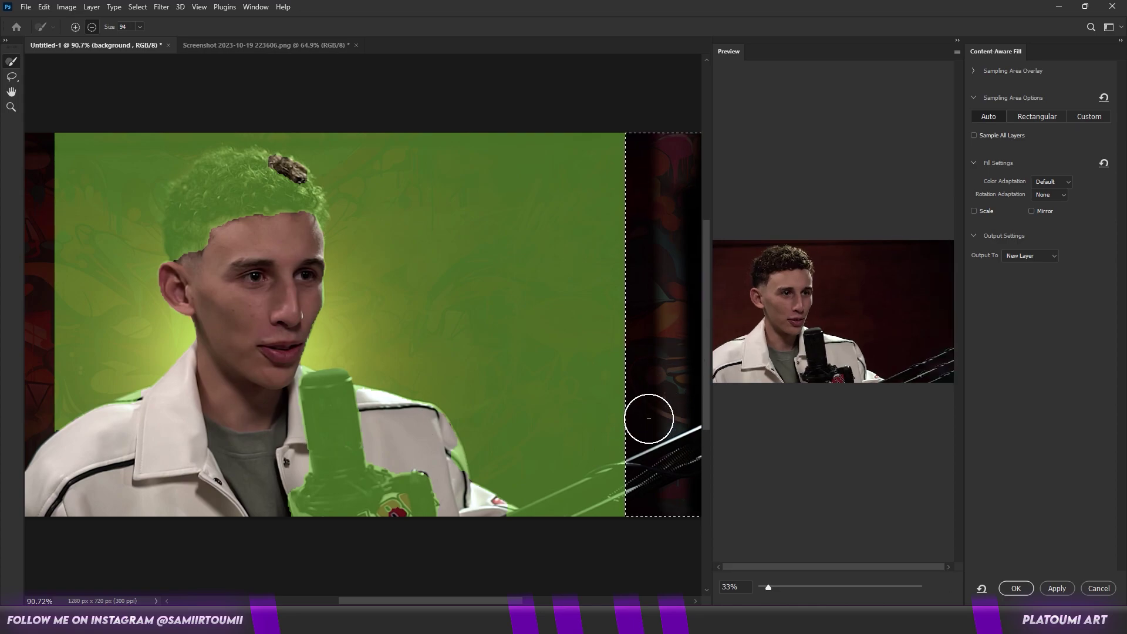
pyautogui.moveTo(681, 473)
pyautogui.mouseDown()
pyautogui.moveTo(647, 524)
pyautogui.moveTo(622, 522)
pyautogui.moveTo(633, 487)
pyautogui.moveTo(702, 451)
pyautogui.moveTo(478, 536)
pyautogui.mouseUp()
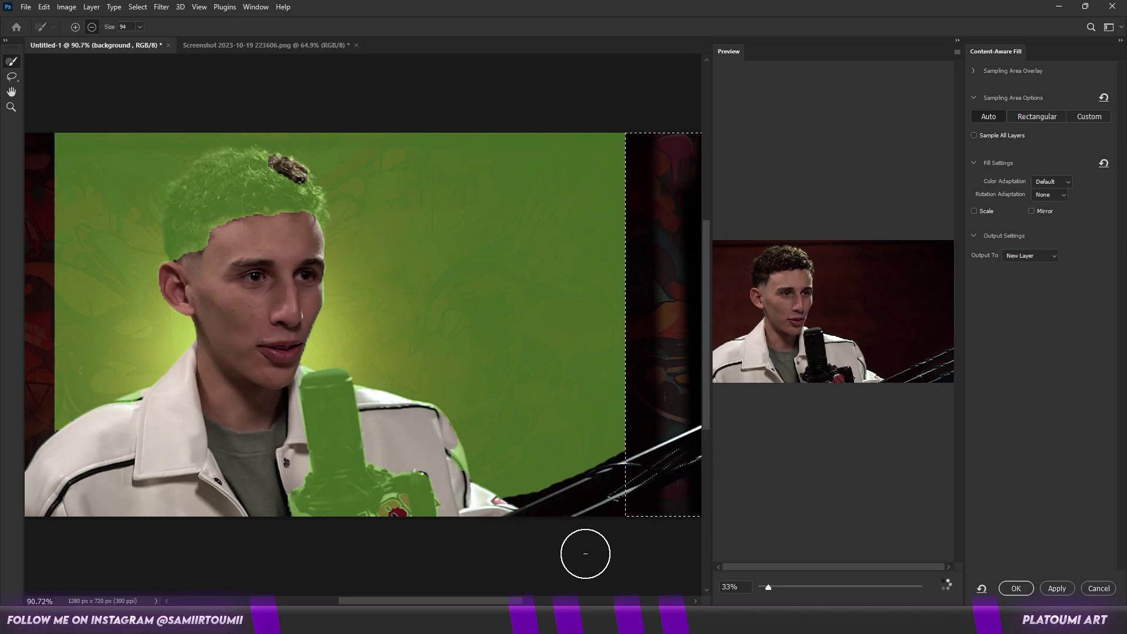
pyautogui.click(1054, 588)
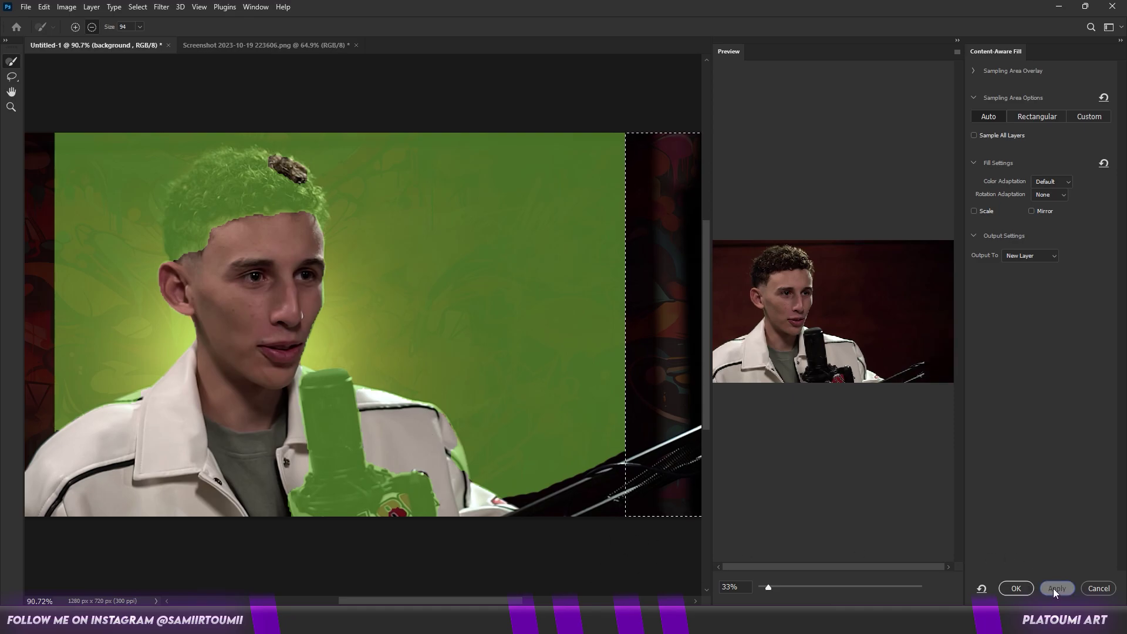
pyautogui.click(562, 238)
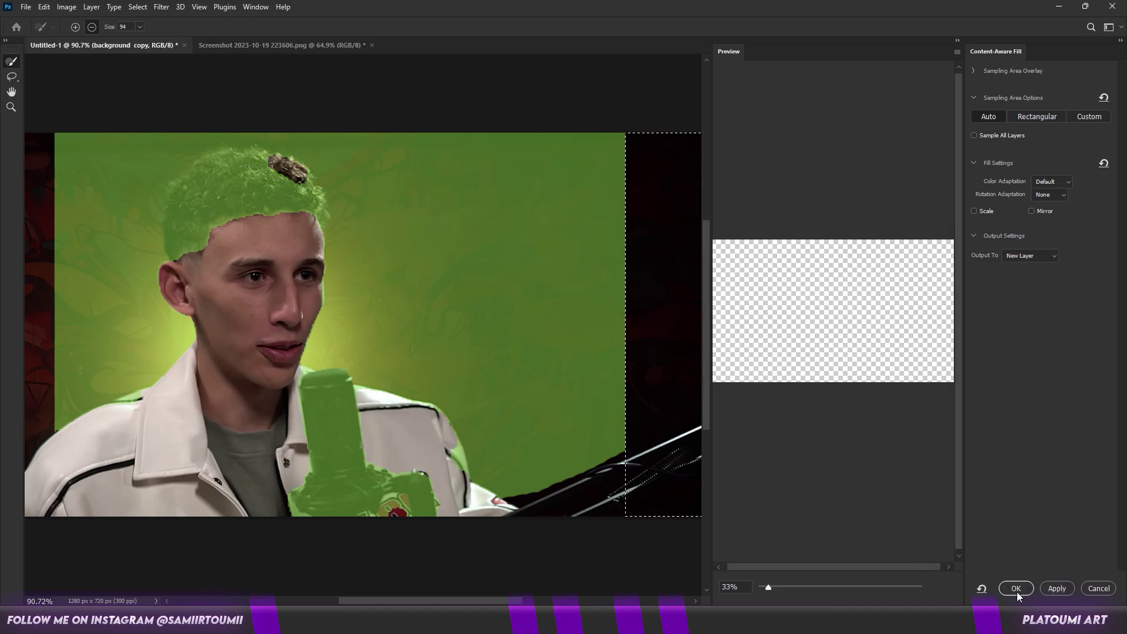
pyautogui.click(1017, 589)
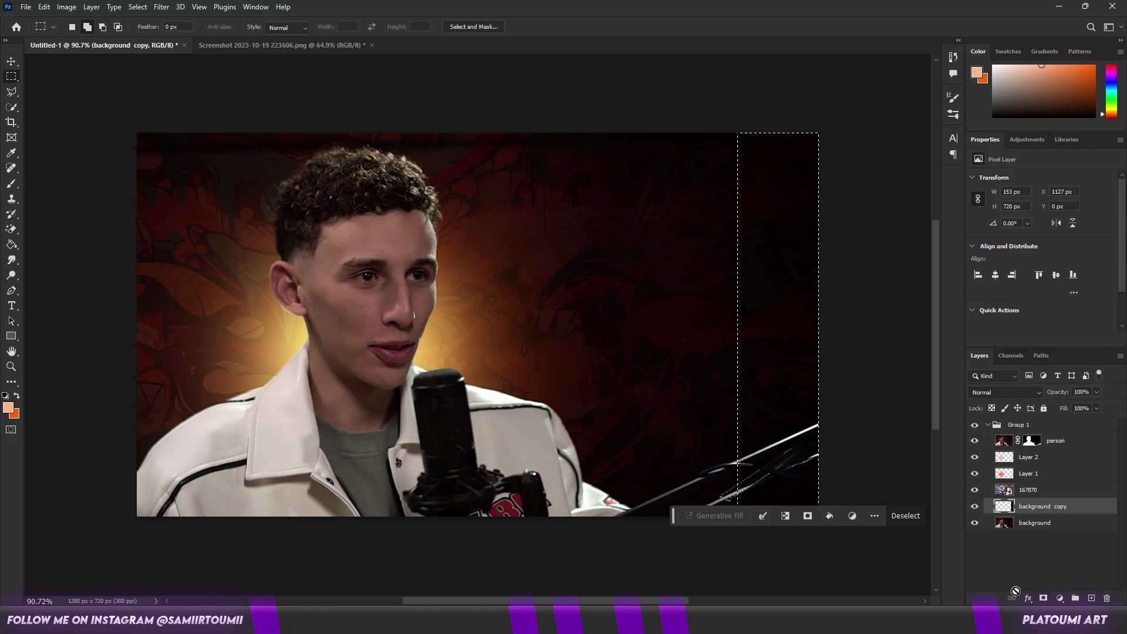
pyautogui.hotkey('ctrl', 'd')
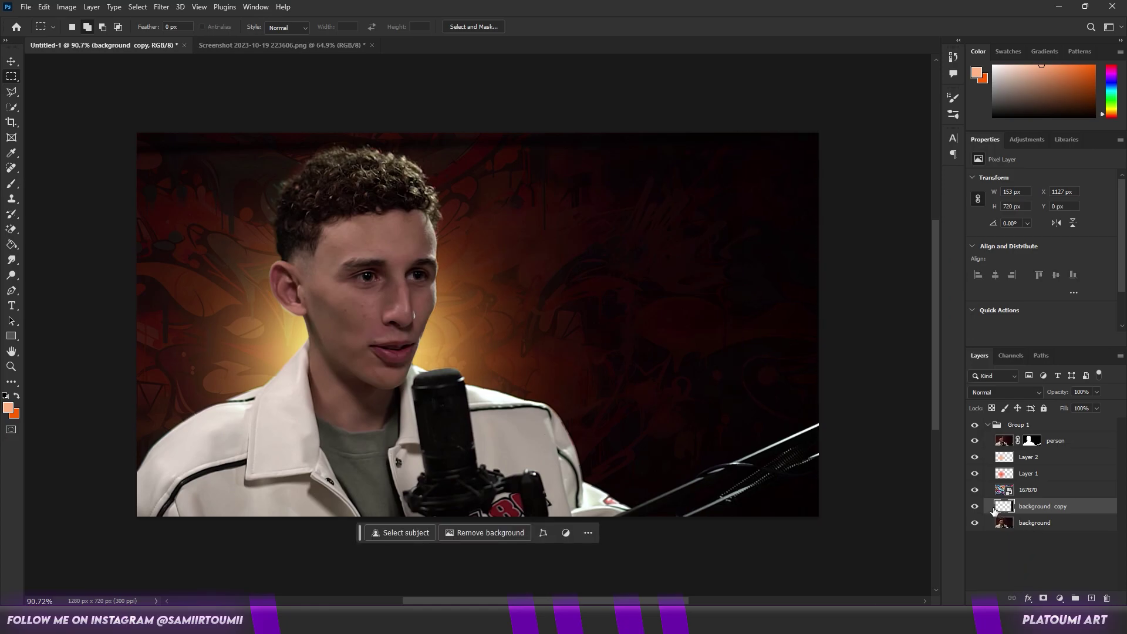
# Merge the background copy layer with the original background layer and rename the merged layer background
pyautogui.click(975, 507)
pyautogui.keyDown('shift'); pyautogui.click(1084, 516); pyautogui.keyUp('shift')
pyautogui.hotkey('ctrl', 'e')
pyautogui.doubleClick(1057, 506)
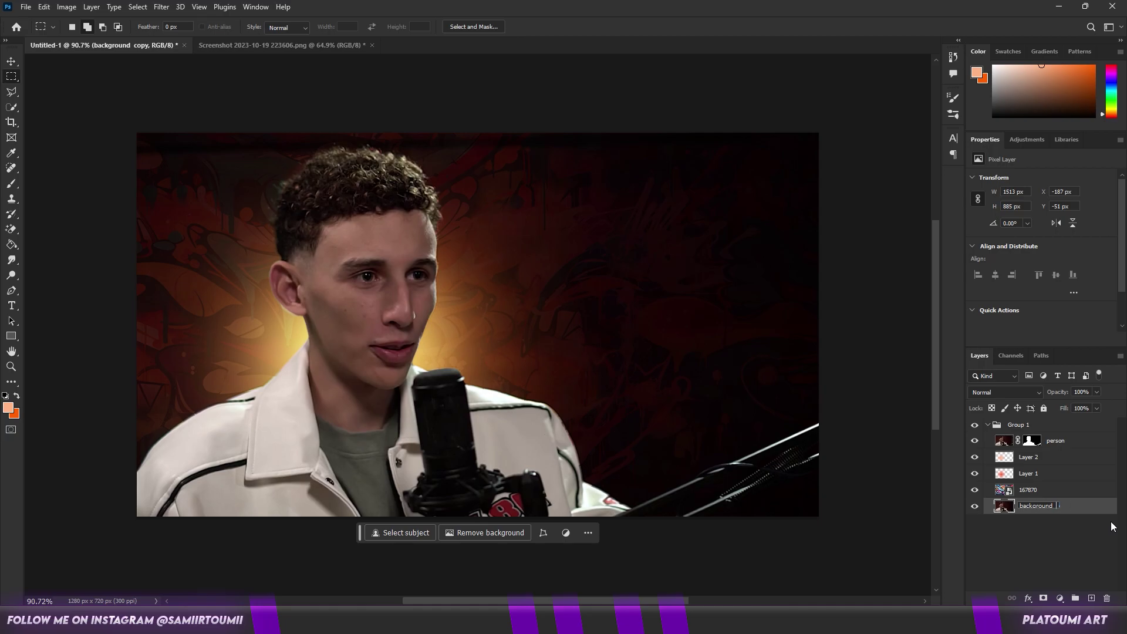
pyautogui.click(1080, 534)
pyautogui.hotkey('ctrl', '1')
pyautogui.scroll(1, 414, 349)
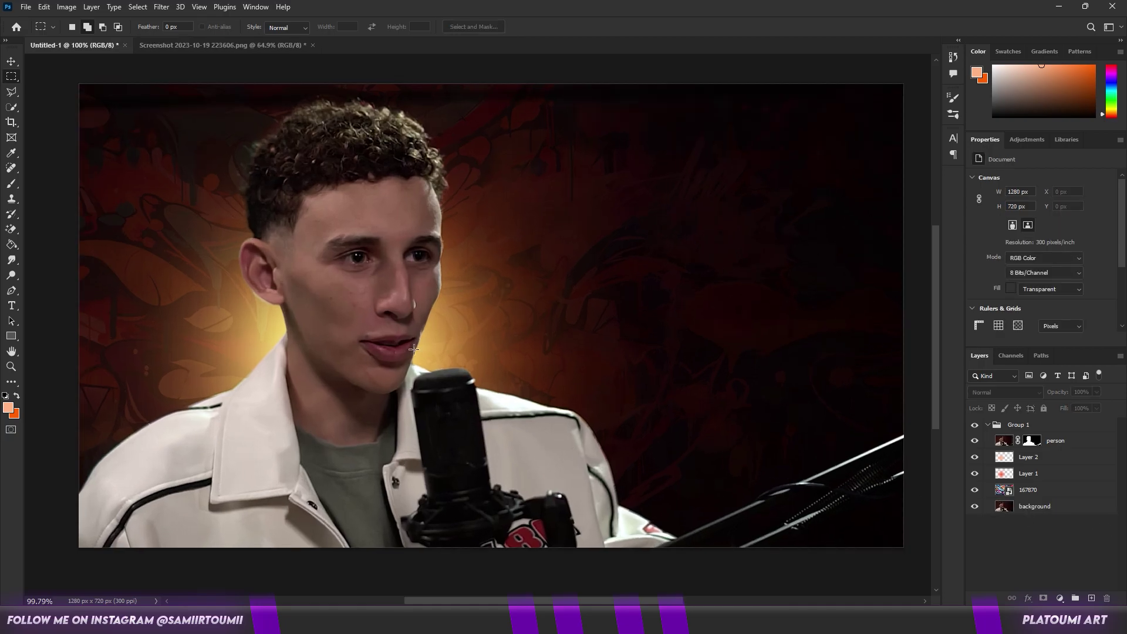
# Add an Exposure adjustment layer directly above the 167870 layer, with exposure +1.16 and gamma correction 1.00
pyautogui.click(1023, 488)
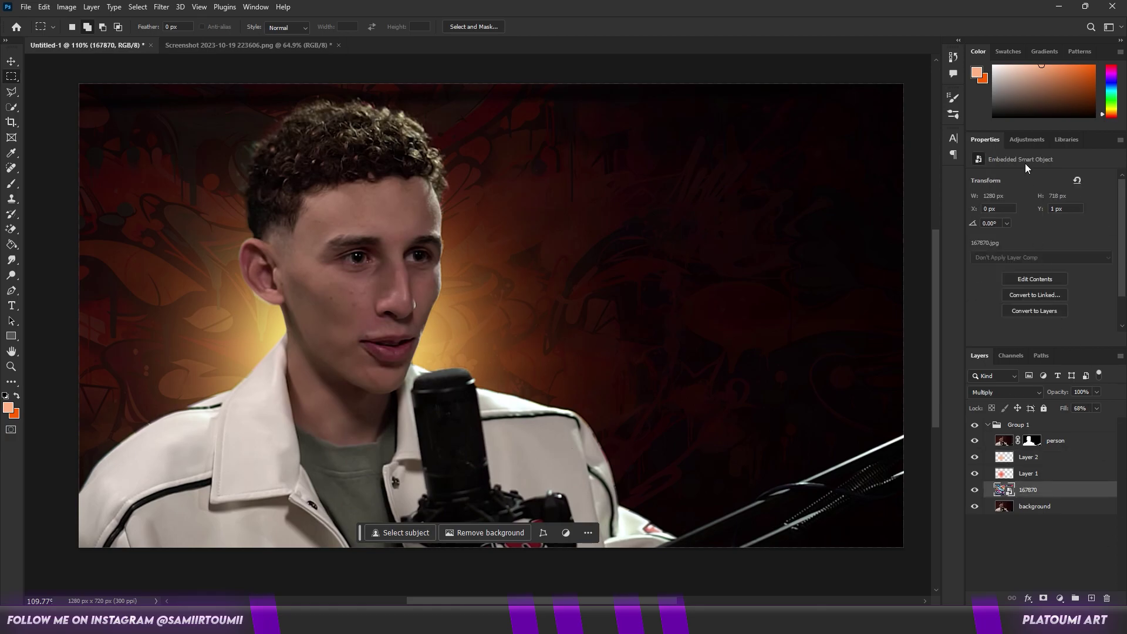
pyautogui.click(1030, 143)
pyautogui.click(1026, 323)
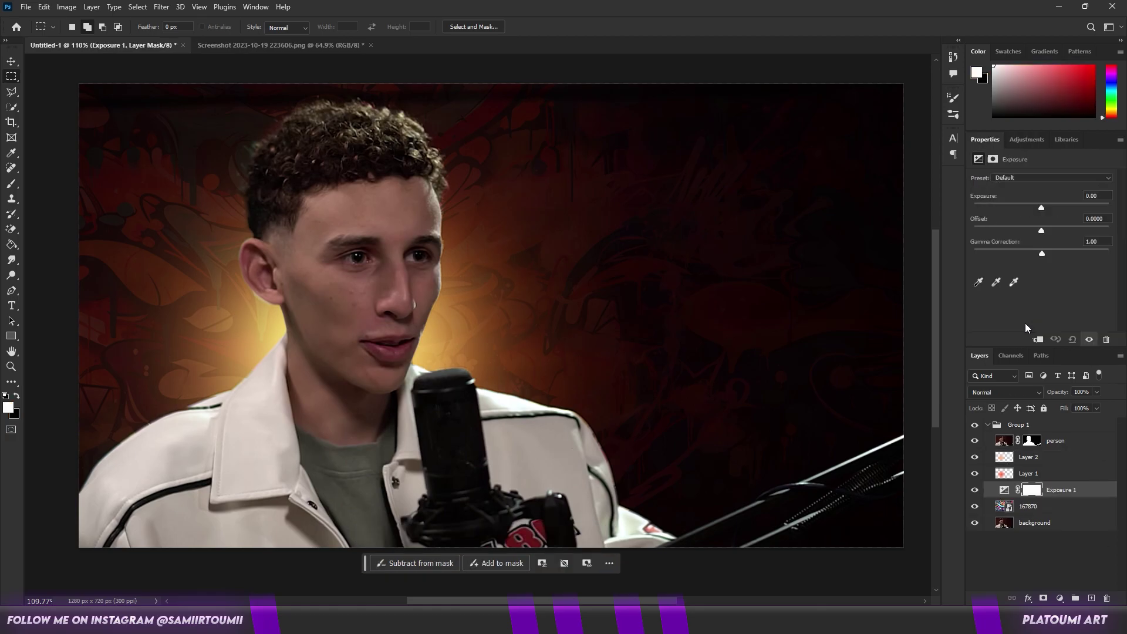
pyautogui.moveTo(1042, 206); pyautogui.dragTo(1052, 212)
pyautogui.moveTo(1043, 253); pyautogui.dragTo(1048, 251)
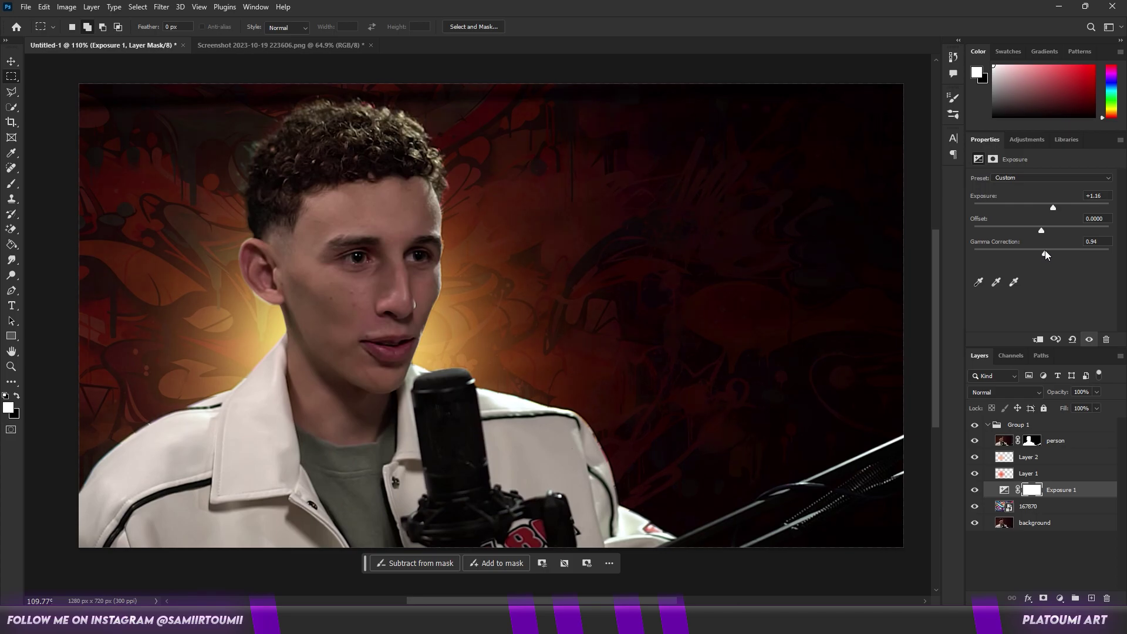
# Examine the brightened graffiti background and backlight at several zoom levels
pyautogui.scroll(-3, 379, 359)
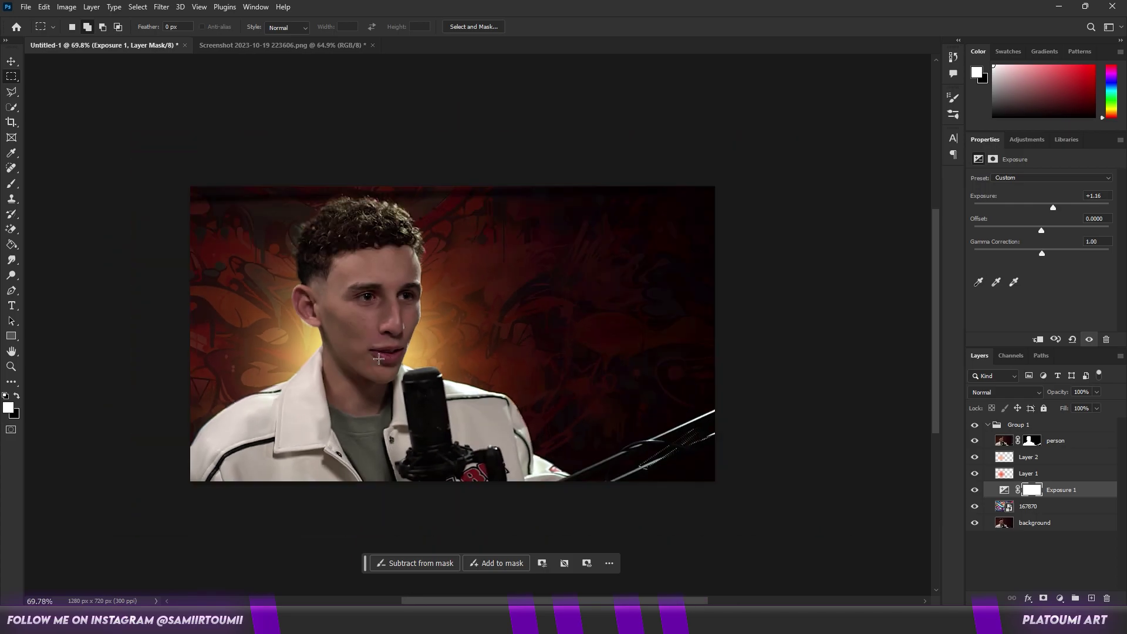
pyautogui.scroll(-1, 379, 352)
pyautogui.scroll(3, 399, 355)
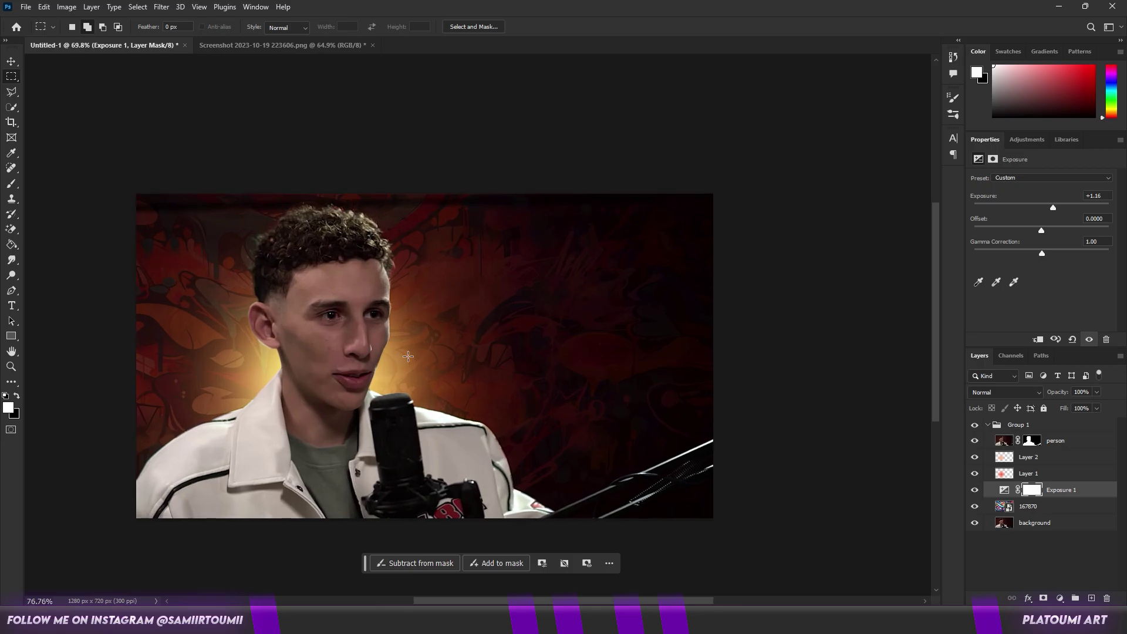
pyautogui.scroll(1, 398, 391)
pyautogui.scroll(1, 402, 390)
pyautogui.scroll(-2, 411, 370)
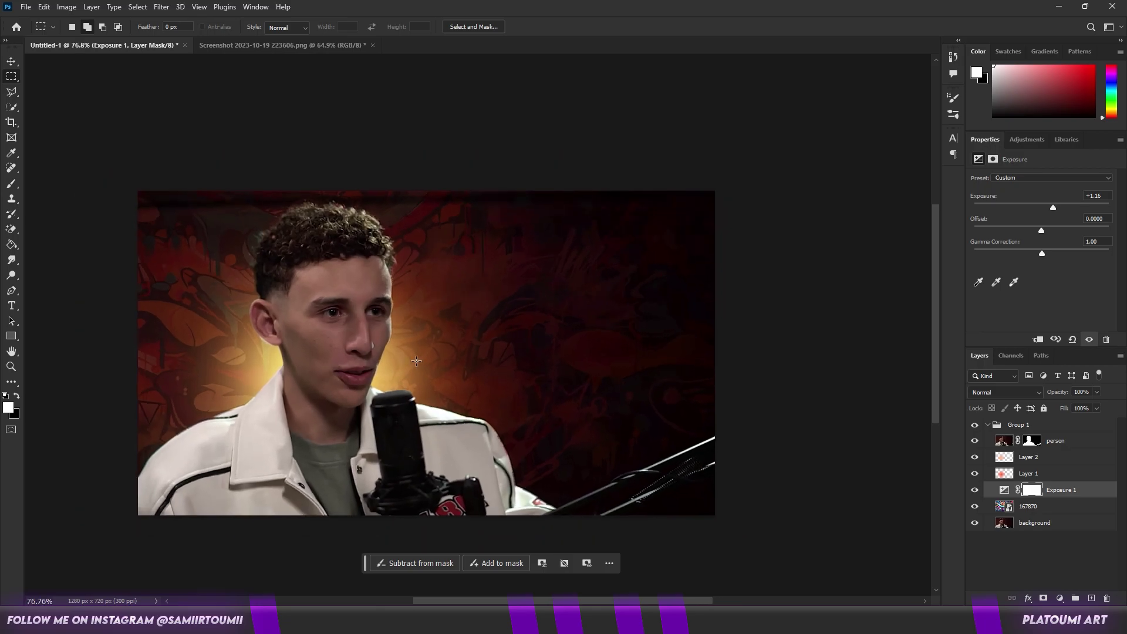
pyautogui.scroll(1, 414, 389)
pyautogui.scroll(-1, 414, 389)
pyautogui.scroll(1, 415, 388)
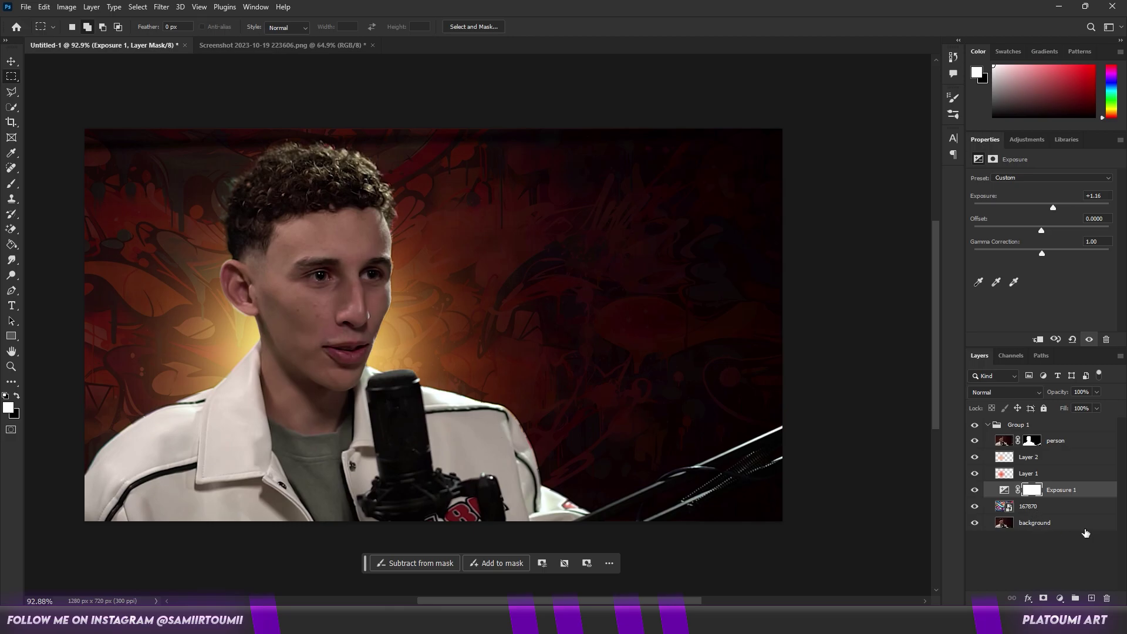
# Add an Inner Glow to the person layer, setting its size to 9 px and its choke to 0%
pyautogui.click(1091, 446)
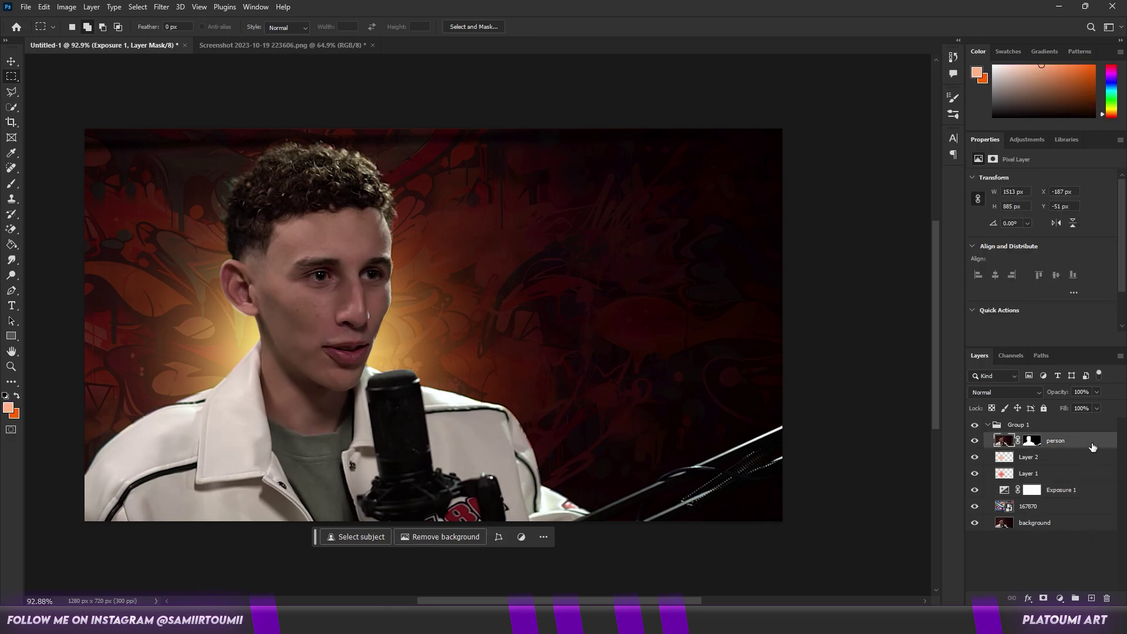
pyautogui.doubleClick(1092, 449)
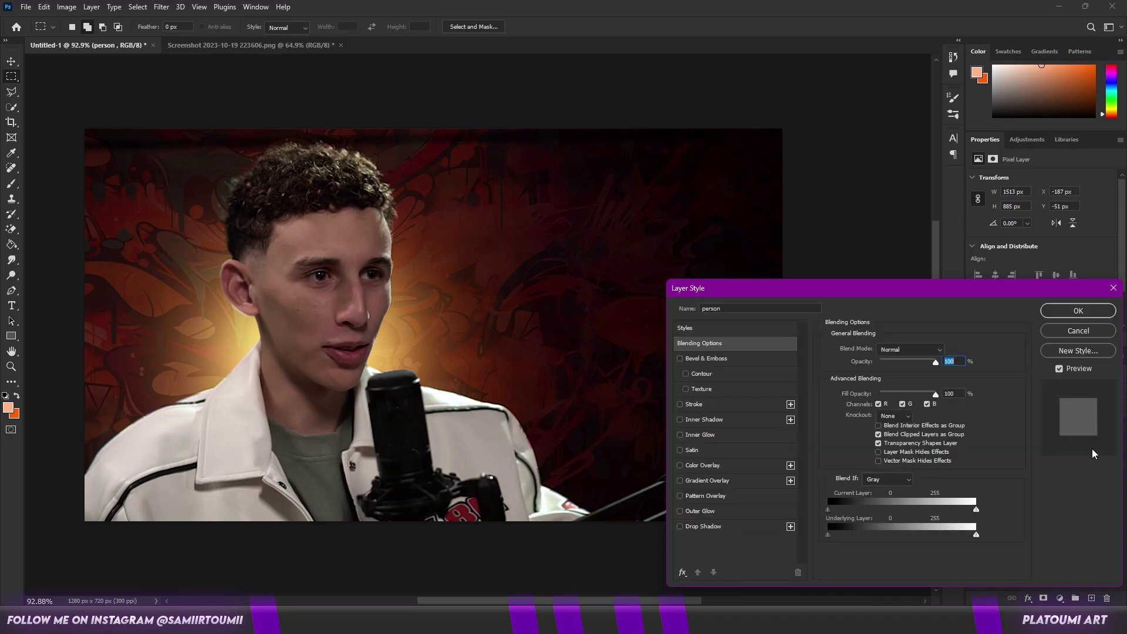
pyautogui.click(716, 436)
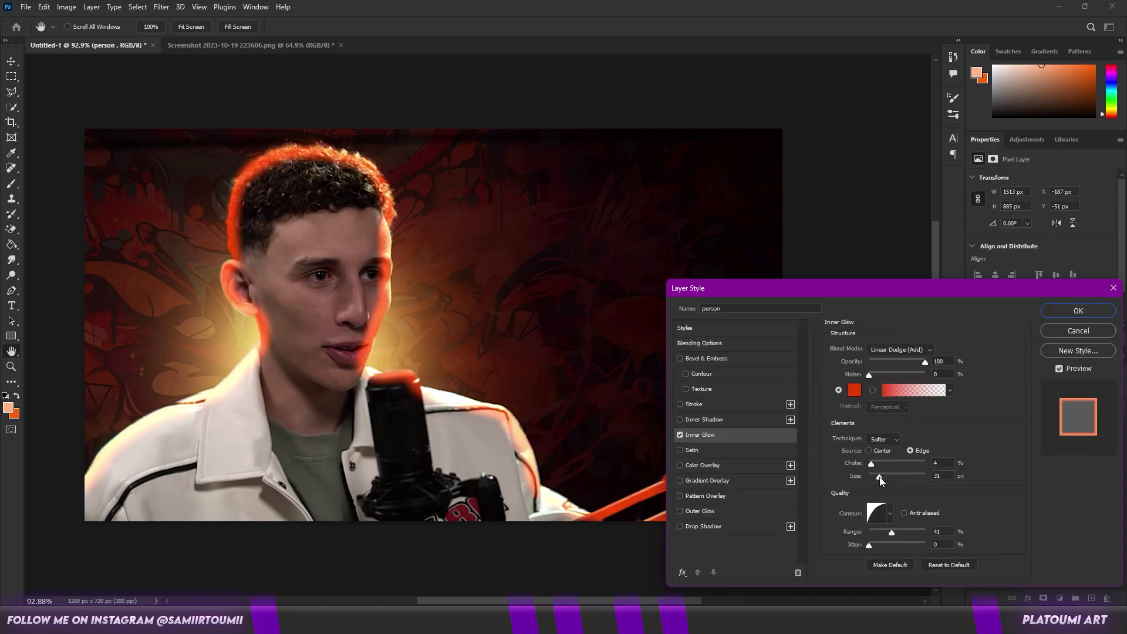
pyautogui.moveTo(879, 477); pyautogui.dragTo(875, 477)
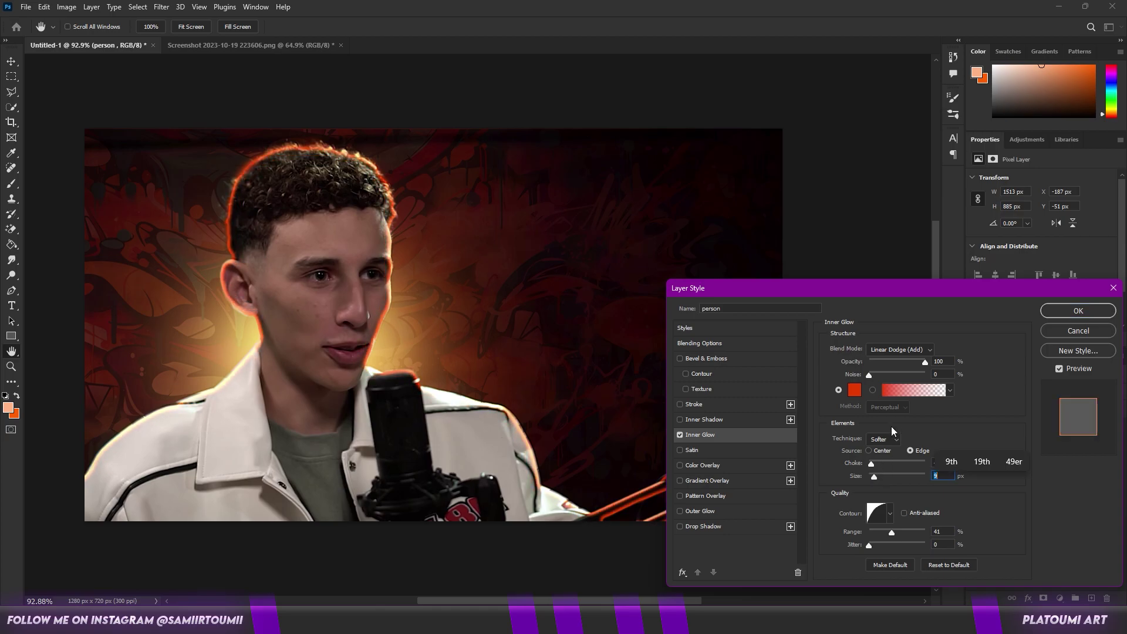
pyautogui.click(870, 464)
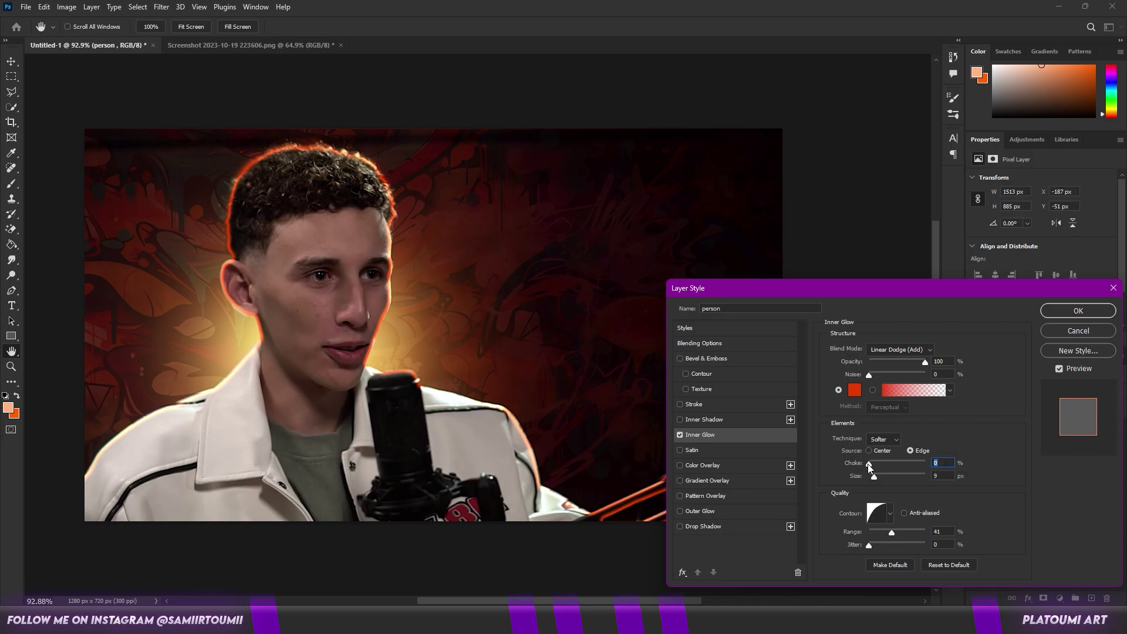
# Change the inner glow color to the orange ff6c00
pyautogui.click(854, 391)
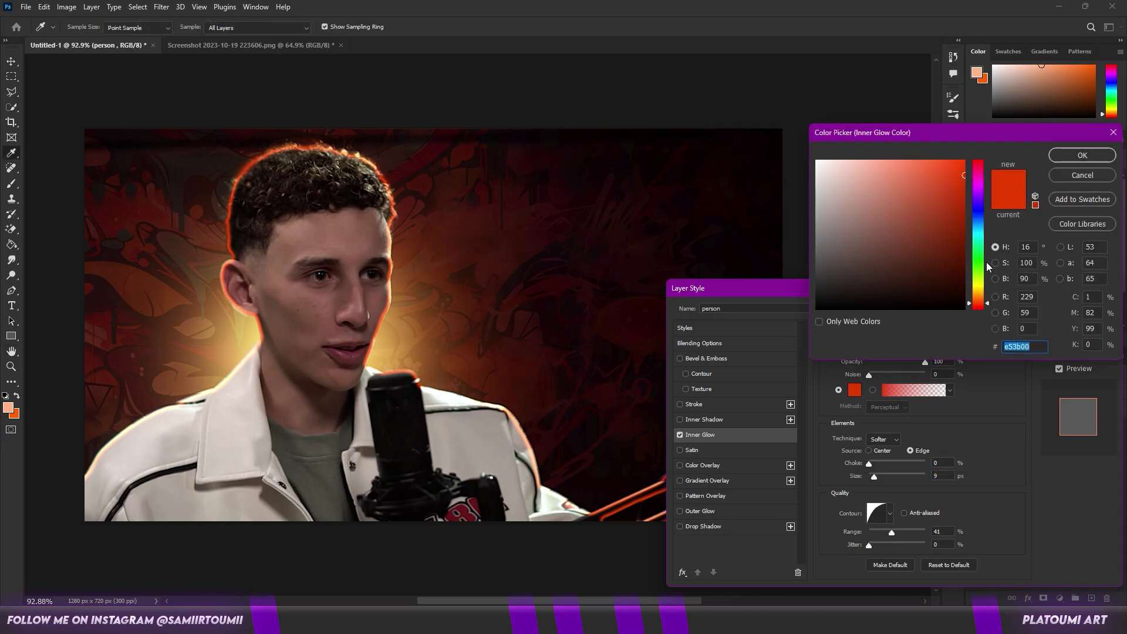
pyautogui.moveTo(965, 220); pyautogui.dragTo(973, 129)
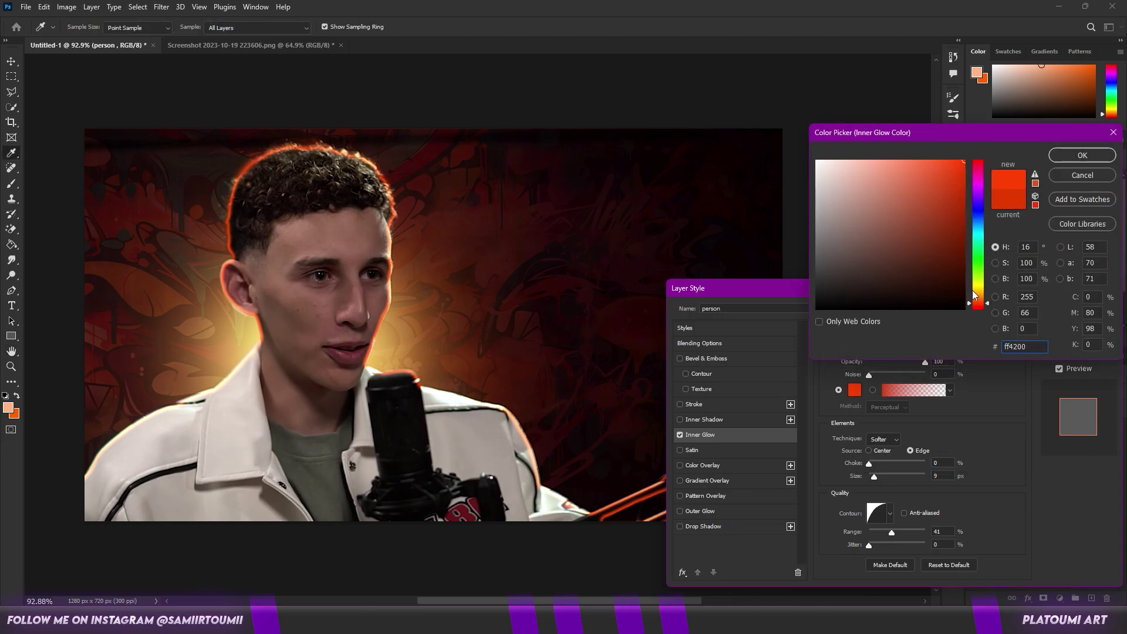
pyautogui.moveTo(977, 303); pyautogui.dragTo(979, 300)
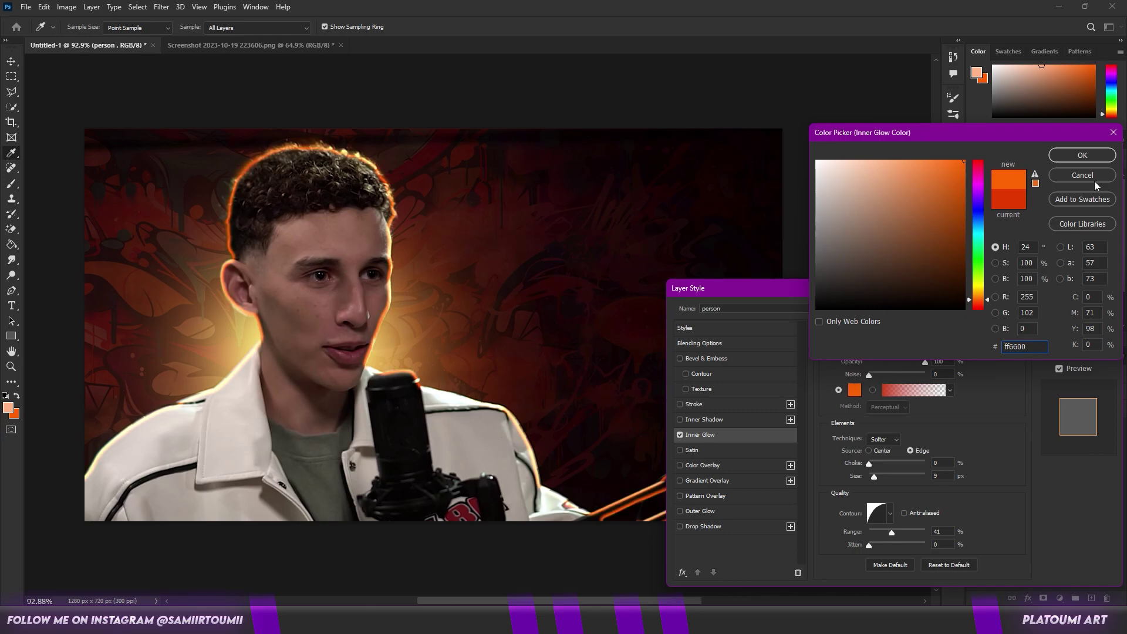
pyautogui.moveTo(985, 303); pyautogui.dragTo(987, 302)
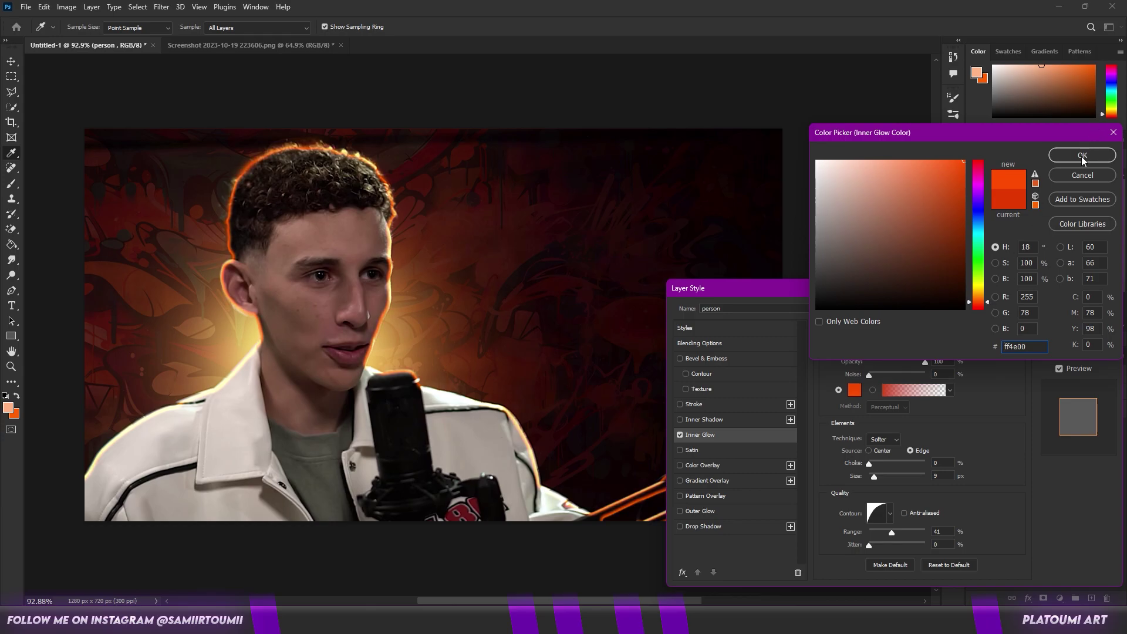
pyautogui.moveTo(988, 302); pyautogui.dragTo(984, 299)
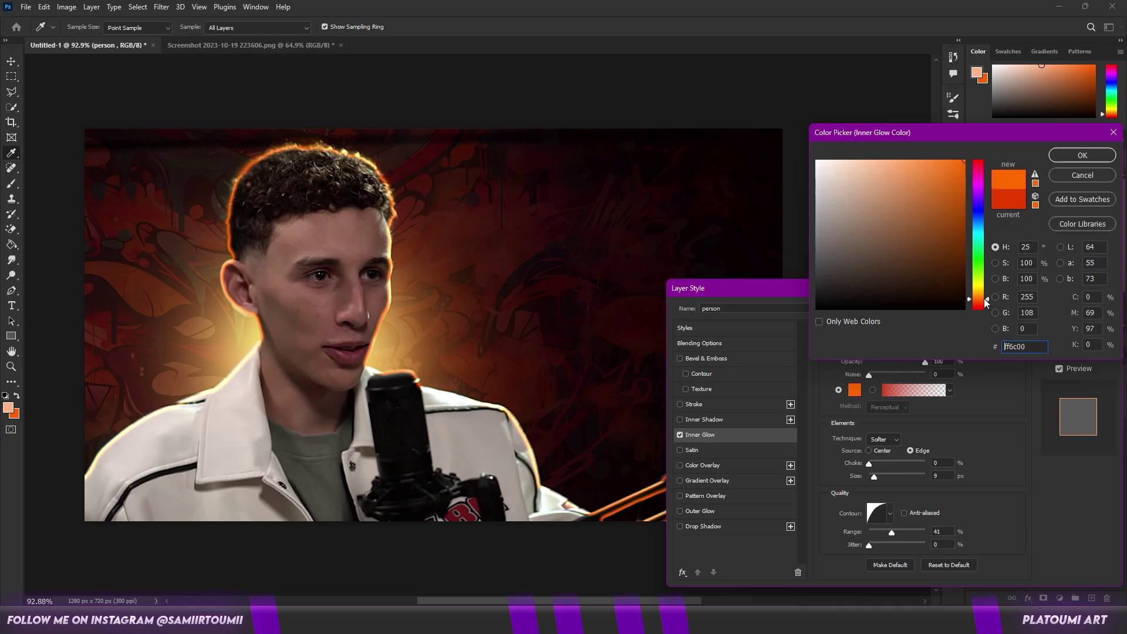
pyautogui.click(1082, 156)
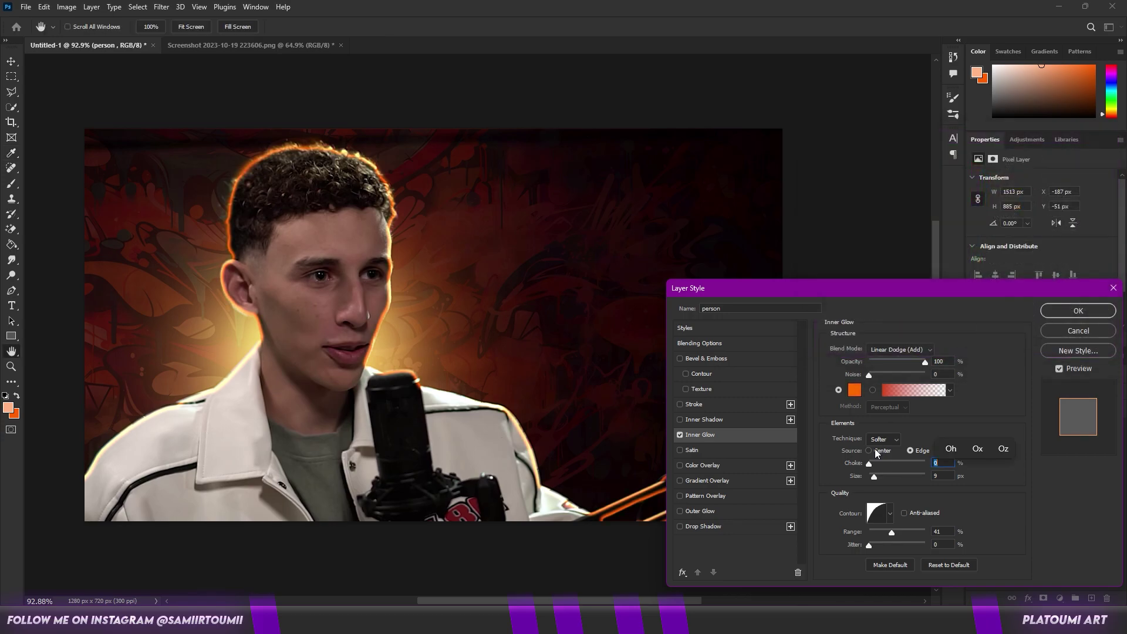
# Raise the inner glow's choke to strengthen the edge light and apply the layer style
pyautogui.moveTo(870, 462); pyautogui.dragTo(876, 464)
pyautogui.press('Up')
pyautogui.moveTo(925, 366); pyautogui.dragTo(953, 361)
pyautogui.press('Return')
pyautogui.press('m')
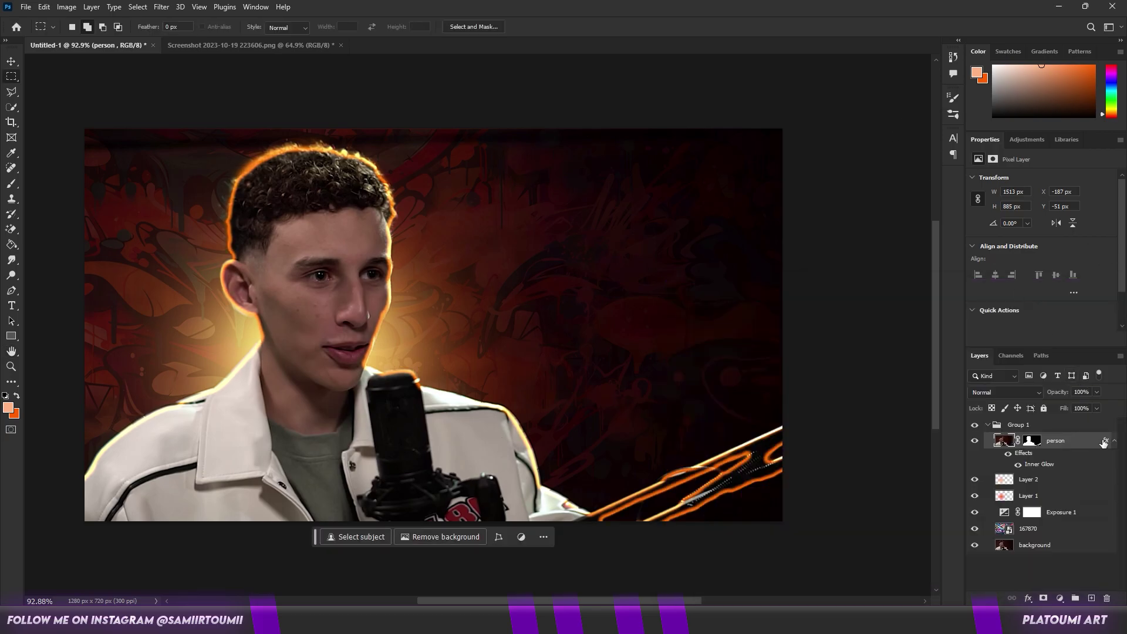
# Convert the person's inner glow into its own layer and give that layer an inverted, black layer mask
pyautogui.rightClick(1104, 441)
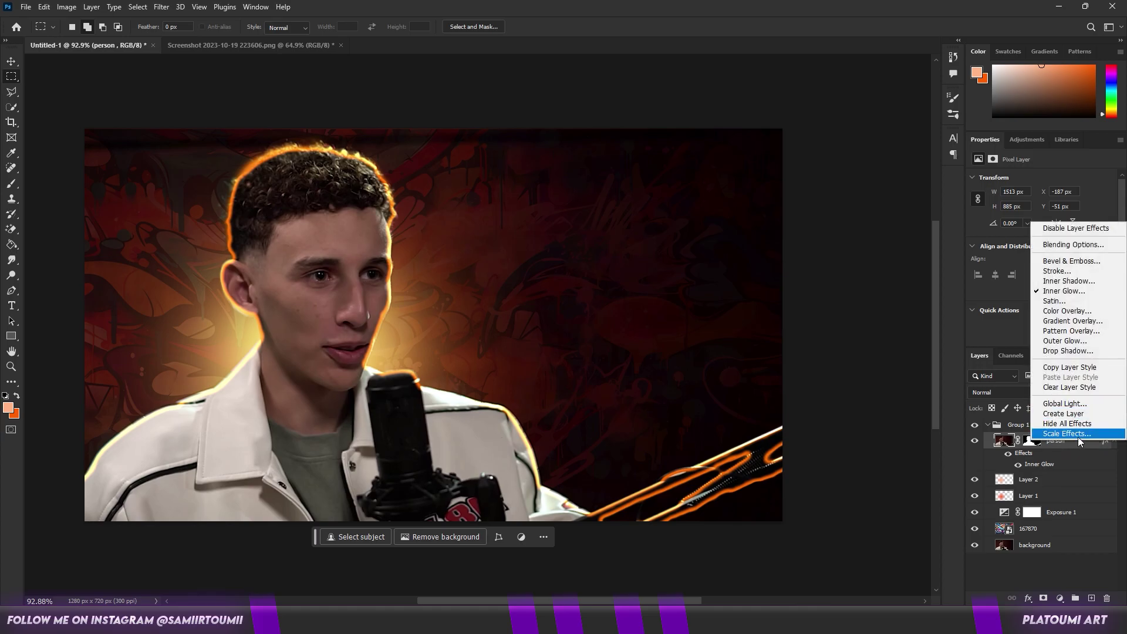
pyautogui.click(1078, 414)
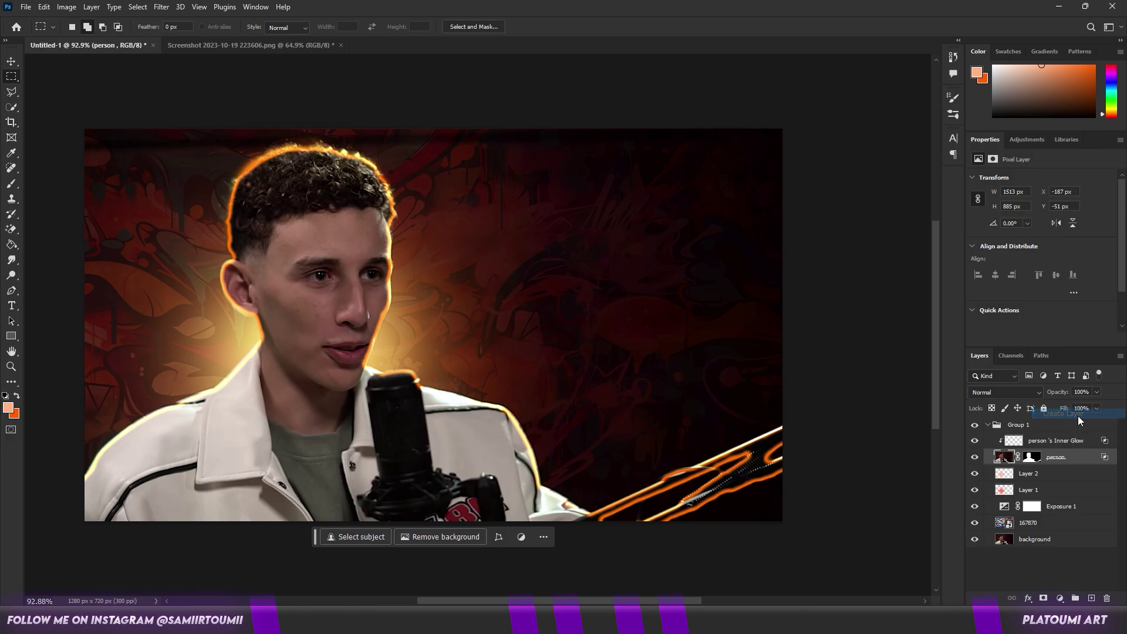
pyautogui.click(1033, 444)
pyautogui.click(1043, 598)
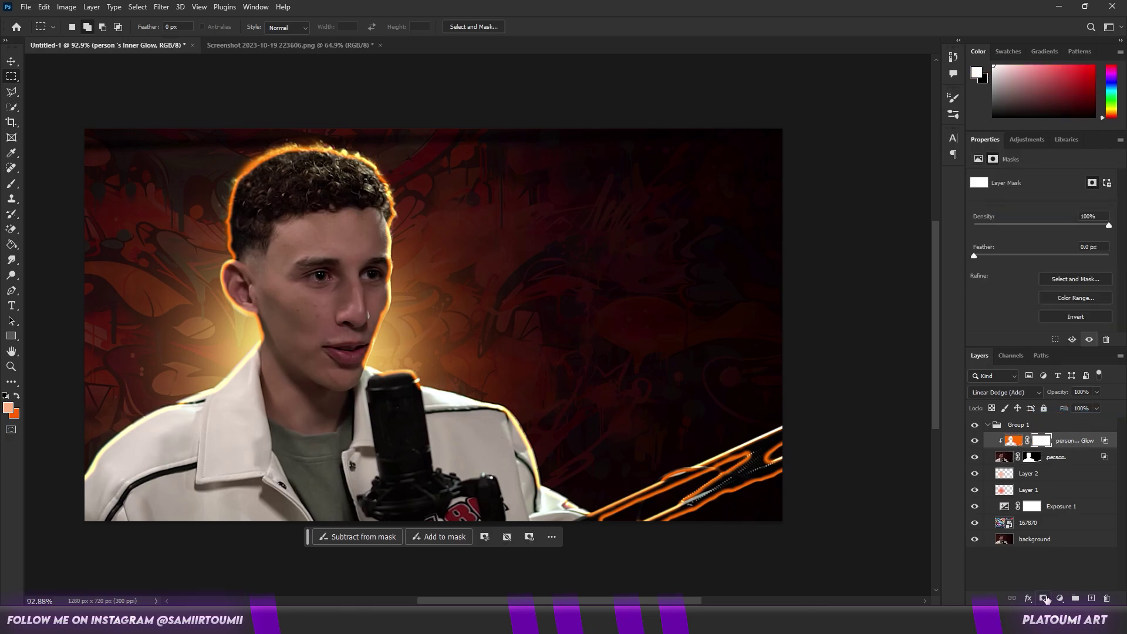
pyautogui.hotkey('ctrl', 'i')
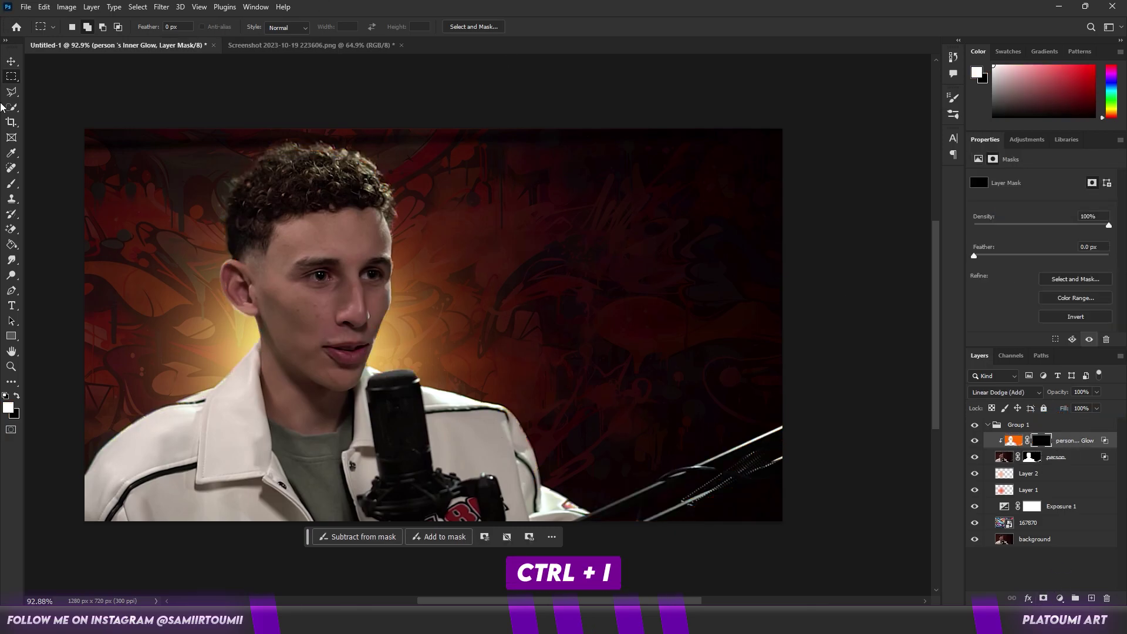
# Reveal the glow along the back of the hair and top of the ear by painting the mask white with a soft 64 px brush
pyautogui.press('b')
pyautogui.scroll(3, 235, 326)
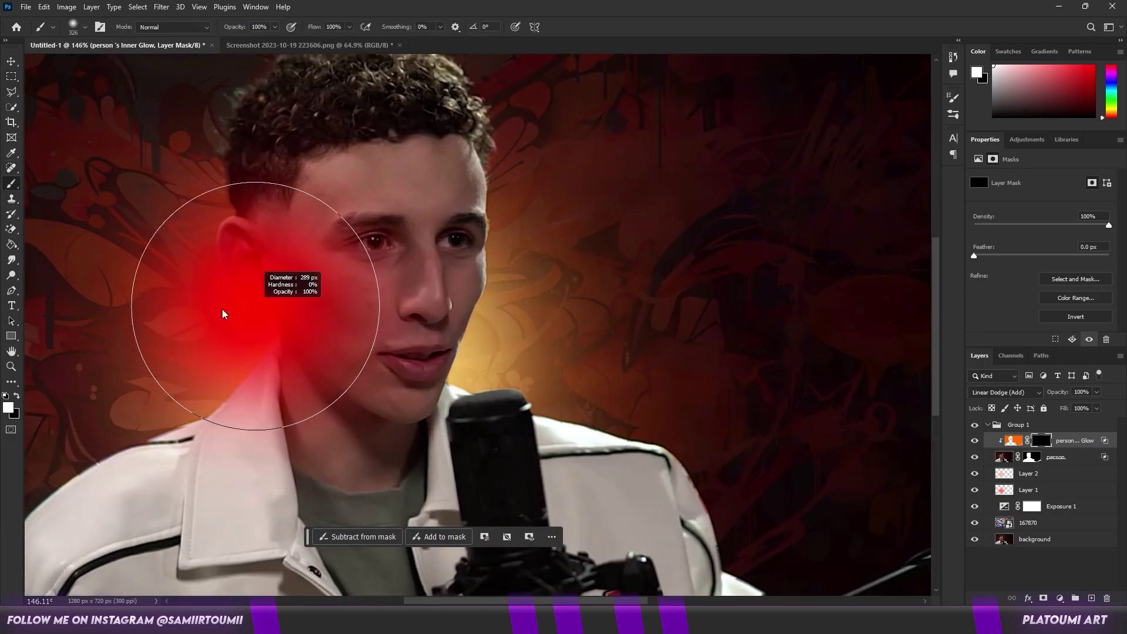
pyautogui.moveTo(300, 312); pyautogui.dragTo(275, 314)
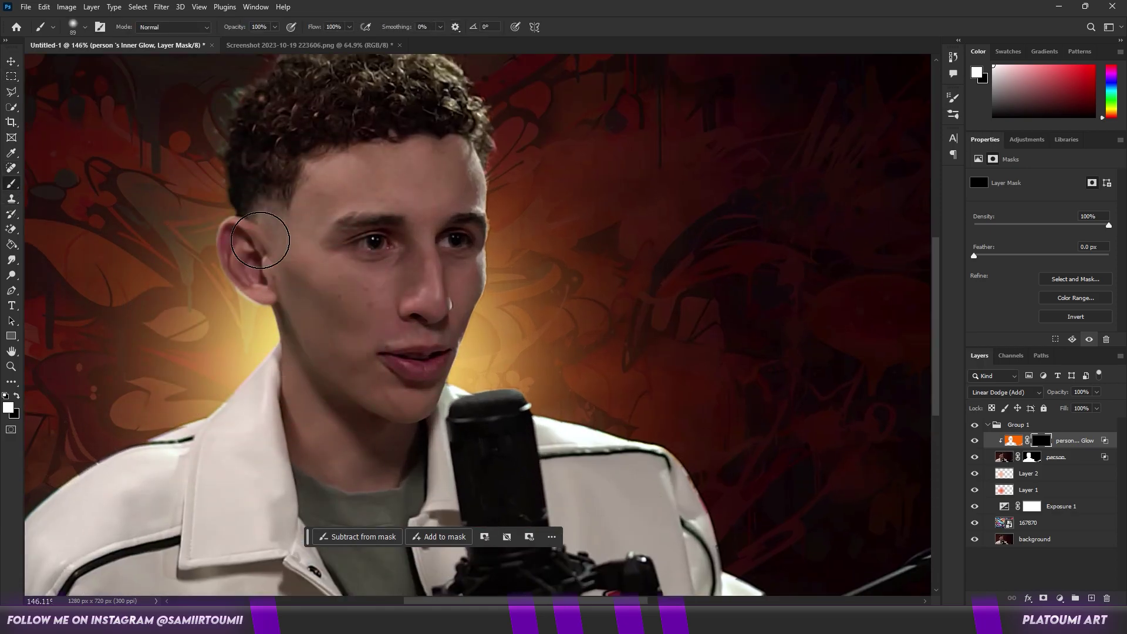
pyautogui.scroll(1, 243, 184)
pyautogui.moveTo(243, 184); pyautogui.dragTo(297, 295)
pyautogui.moveTo(296, 217); pyautogui.dragTo(287, 217)
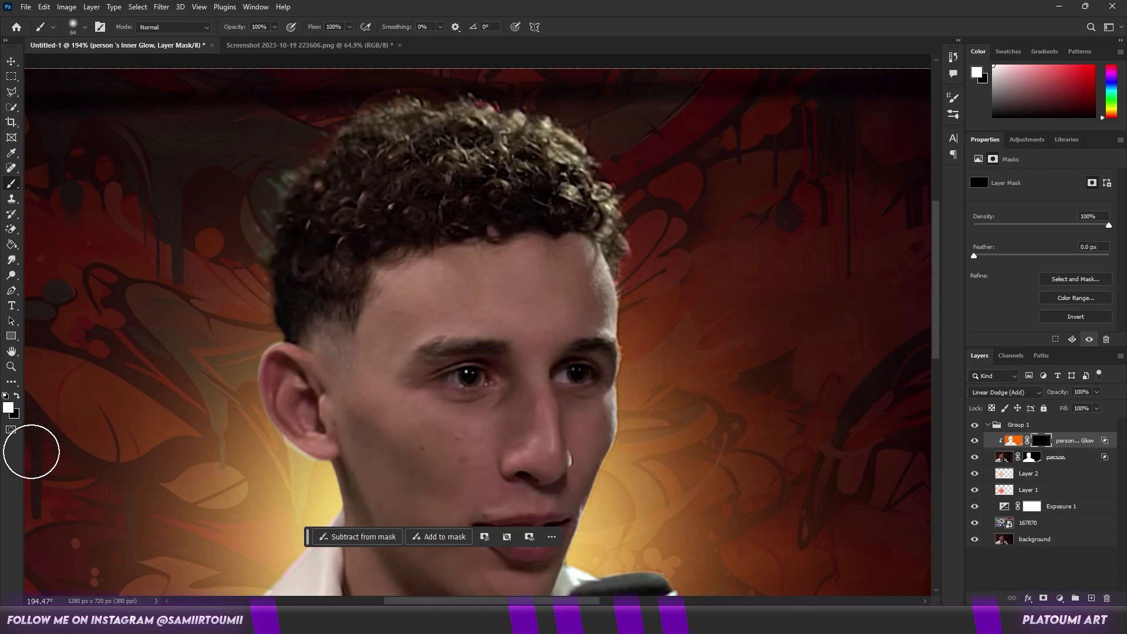
pyautogui.moveTo(313, 150)
pyautogui.mouseDown()
pyautogui.moveTo(289, 171)
pyautogui.moveTo(269, 239)
pyautogui.moveTo(278, 336)
pyautogui.mouseUp()
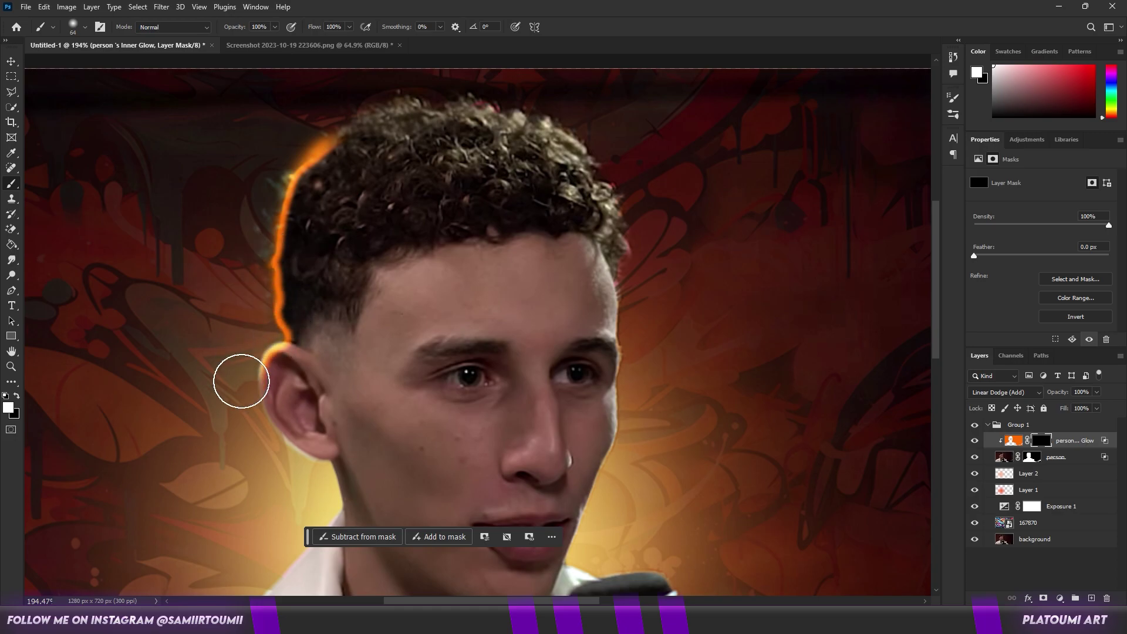
# Mask out the glow on the upper back of the hair and soften it around the ear with a larger black brush
pyautogui.scroll(-5, 327, 164)
pyautogui.scroll(4, 330, 366)
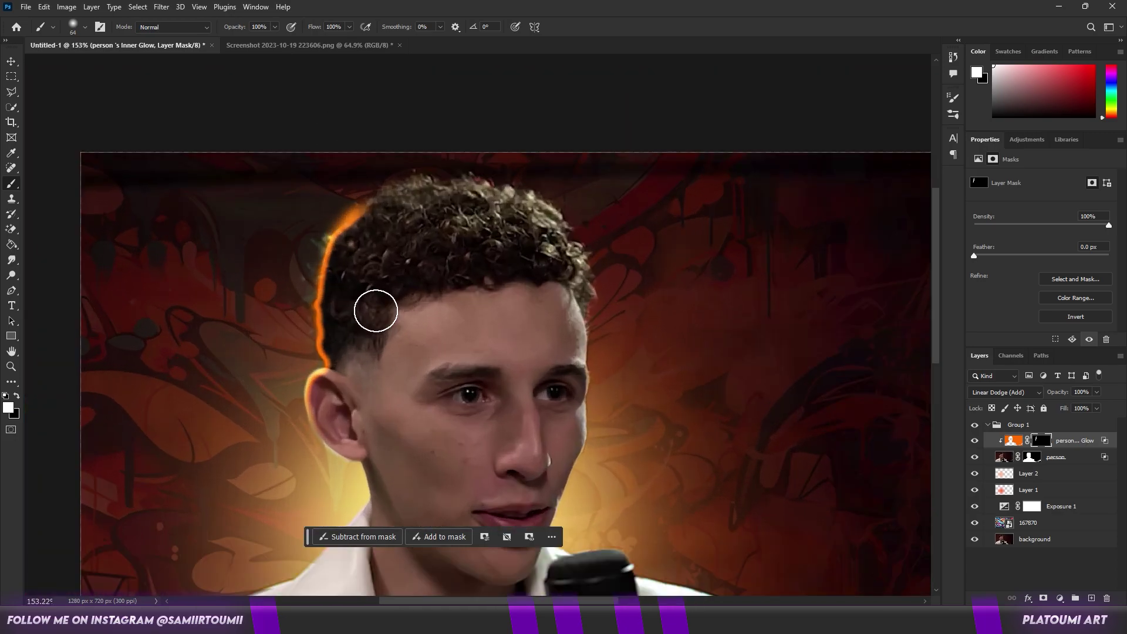
pyautogui.press('x')
pyautogui.moveTo(441, 257); pyautogui.dragTo(440, 256)
pyautogui.moveTo(369, 218); pyautogui.dragTo(358, 241)
pyautogui.scroll(-2, 374, 387)
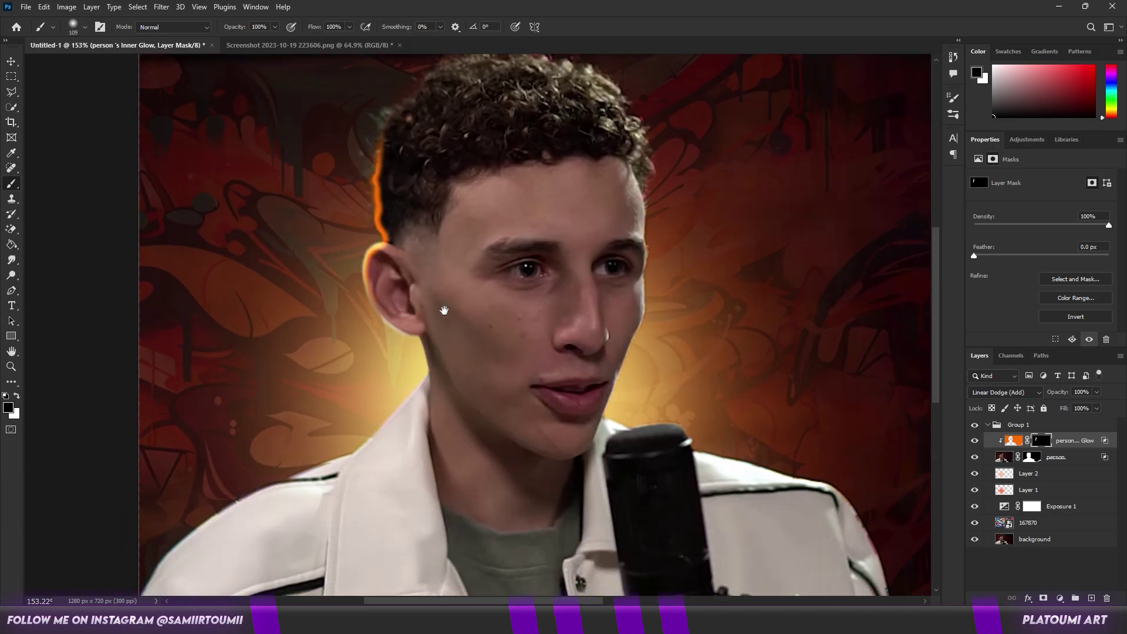
pyautogui.scroll(-2, 370, 230)
pyautogui.scroll(-1, 383, 183)
pyautogui.scroll(3, 383, 184)
pyautogui.moveTo(368, 454)
pyautogui.mouseDown()
pyautogui.moveTo(372, 410)
pyautogui.moveTo(308, 407)
pyautogui.moveTo(358, 392)
pyautogui.moveTo(335, 393)
pyautogui.moveTo(344, 381)
pyautogui.mouseUp()
# Paint faint glow onto the mask along the far side of the face and the microphone top in white at 33% brush opacity
pyautogui.moveTo(237, 29)
pyautogui.mouseDown()
pyautogui.moveTo(209, 36)
pyautogui.moveTo(223, 35)
pyautogui.mouseUp()
pyautogui.scroll(4, 346, 362)
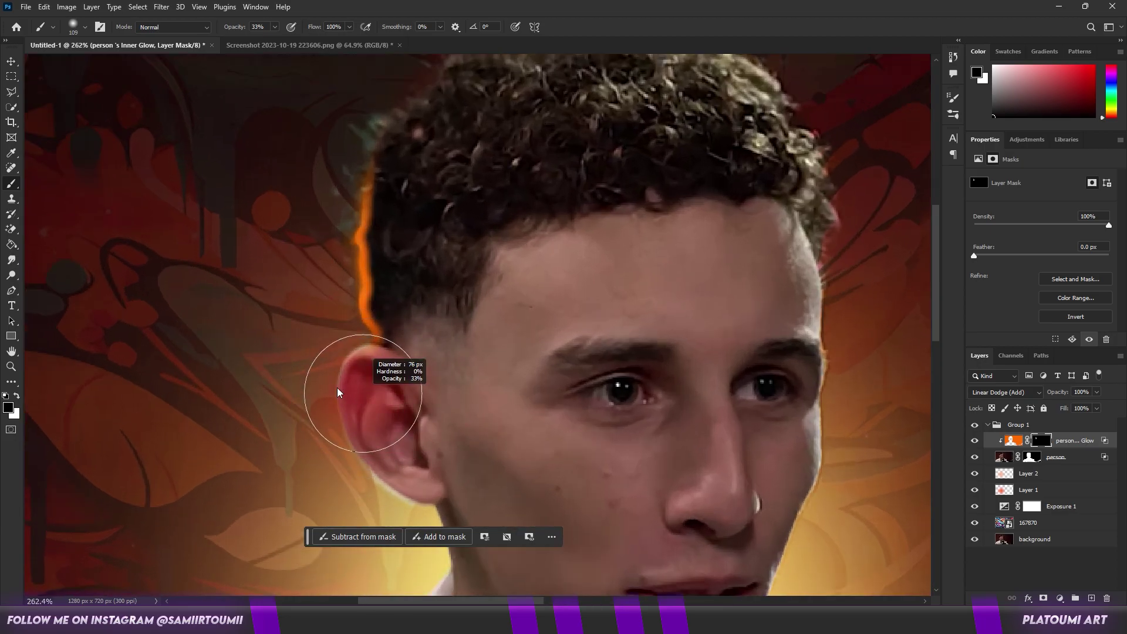
pyautogui.press('x')
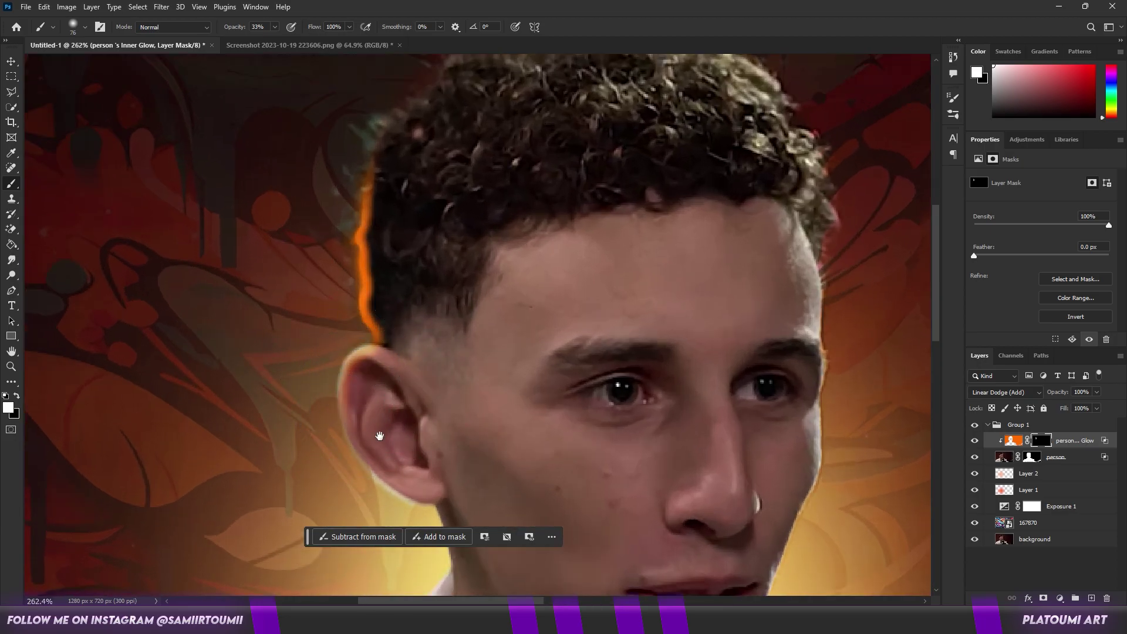
pyautogui.moveTo(379, 435); pyautogui.dragTo(377, 290)
pyautogui.moveTo(402, 403); pyautogui.dragTo(437, 221)
pyautogui.moveTo(478, 264); pyautogui.dragTo(315, 327)
pyautogui.scroll(-5, 653, 393)
pyautogui.scroll(6, 440, 176)
pyautogui.press('x')
pyautogui.scroll(-6, 514, 342)
pyautogui.scroll(3, 515, 341)
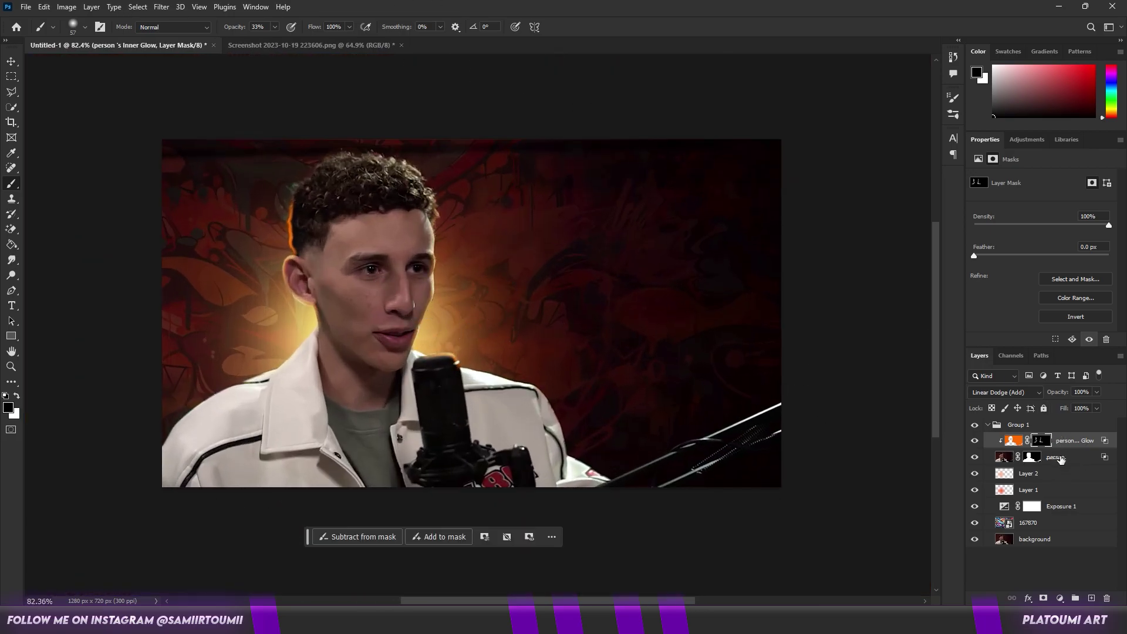
# Add a Hue/Saturation adjustment layer above the glow layer and enable Colorize
pyautogui.click(1013, 441)
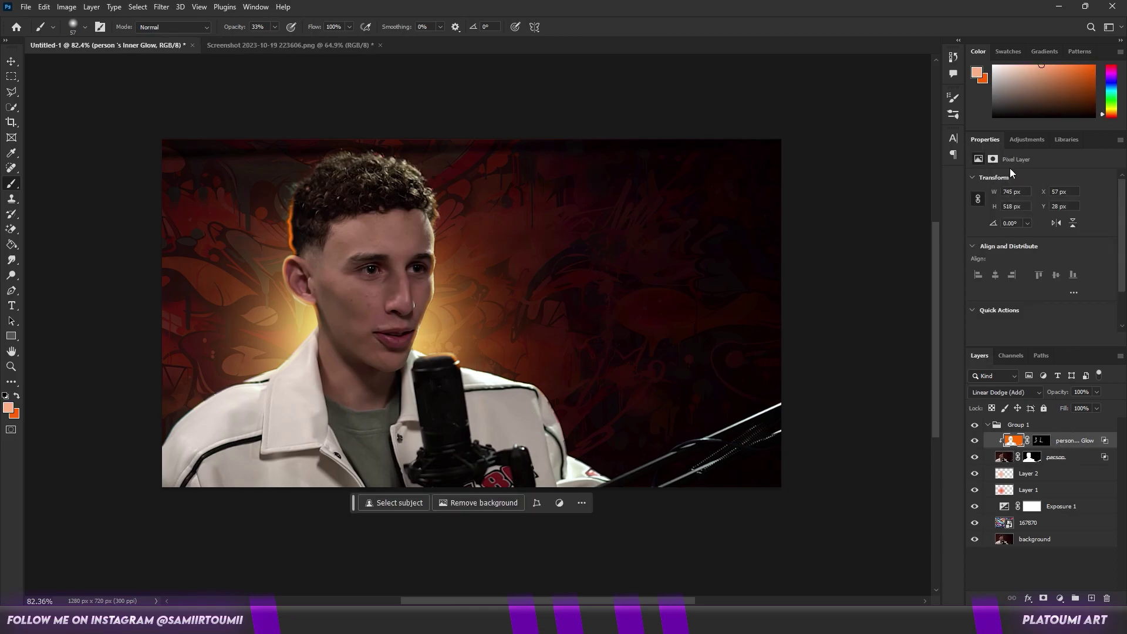
pyautogui.click(1021, 144)
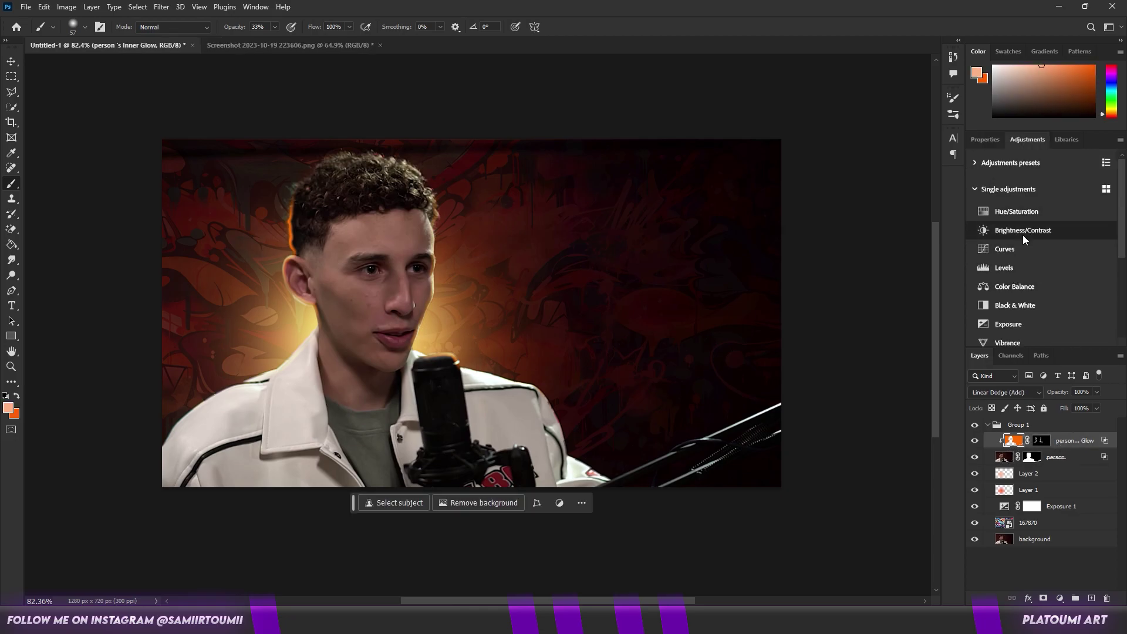
pyautogui.click(1029, 212)
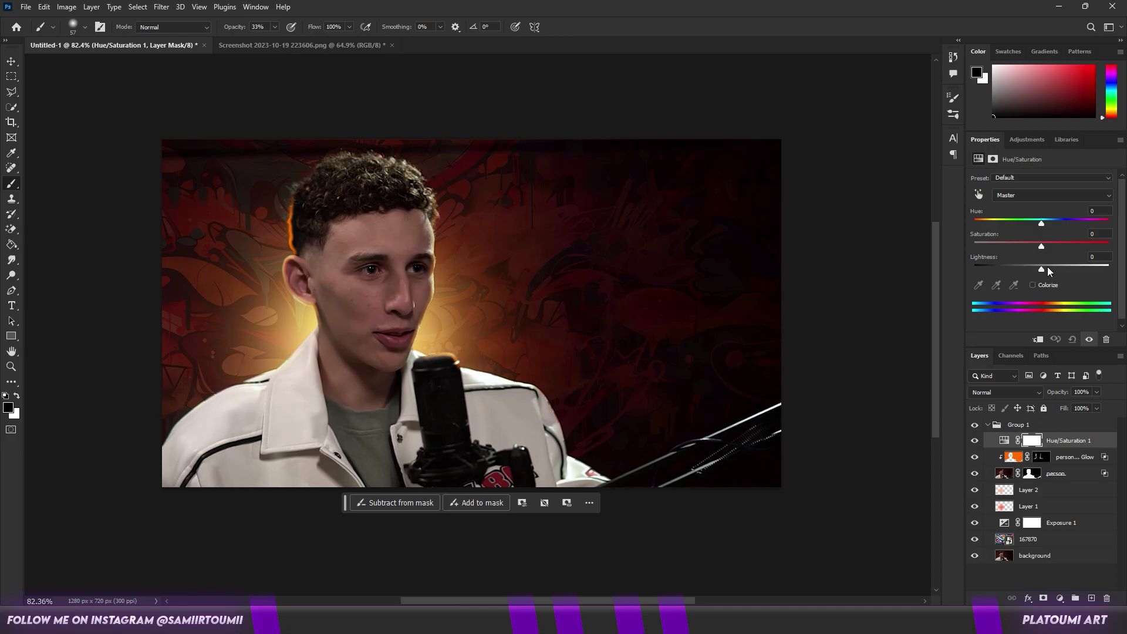
pyautogui.click(1033, 285)
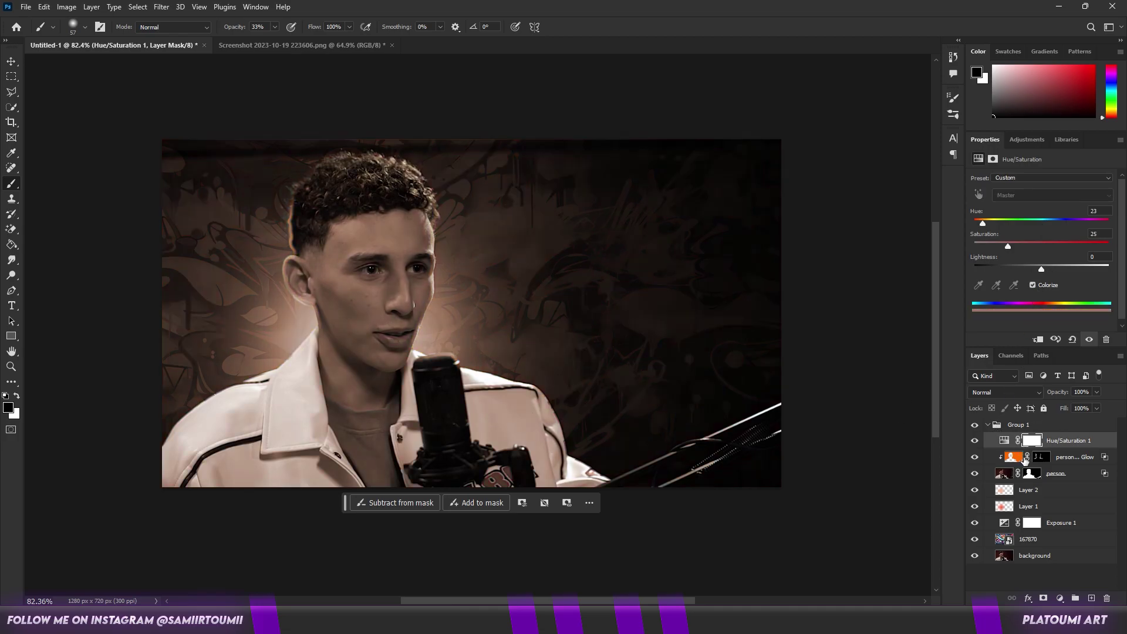
# Place the Hue/Saturation layer unclipped between the glow and person layers and set its saturation to 100
pyautogui.moveTo(1009, 442); pyautogui.dragTo(1009, 462)
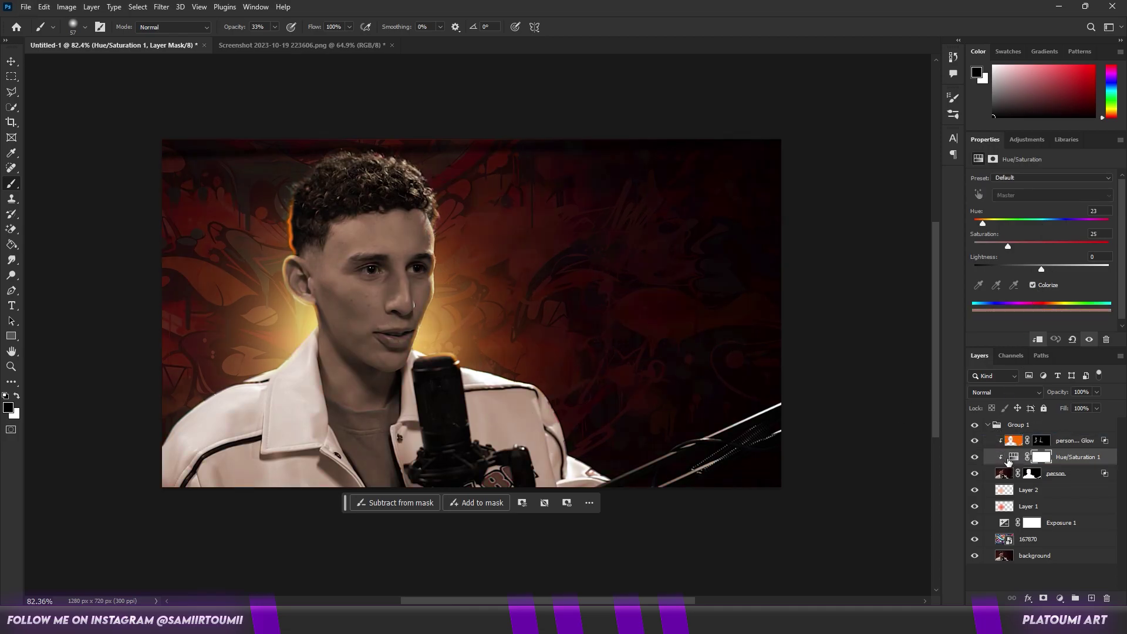
pyautogui.keyDown('alt'); pyautogui.click(1015, 464); pyautogui.keyUp('alt')
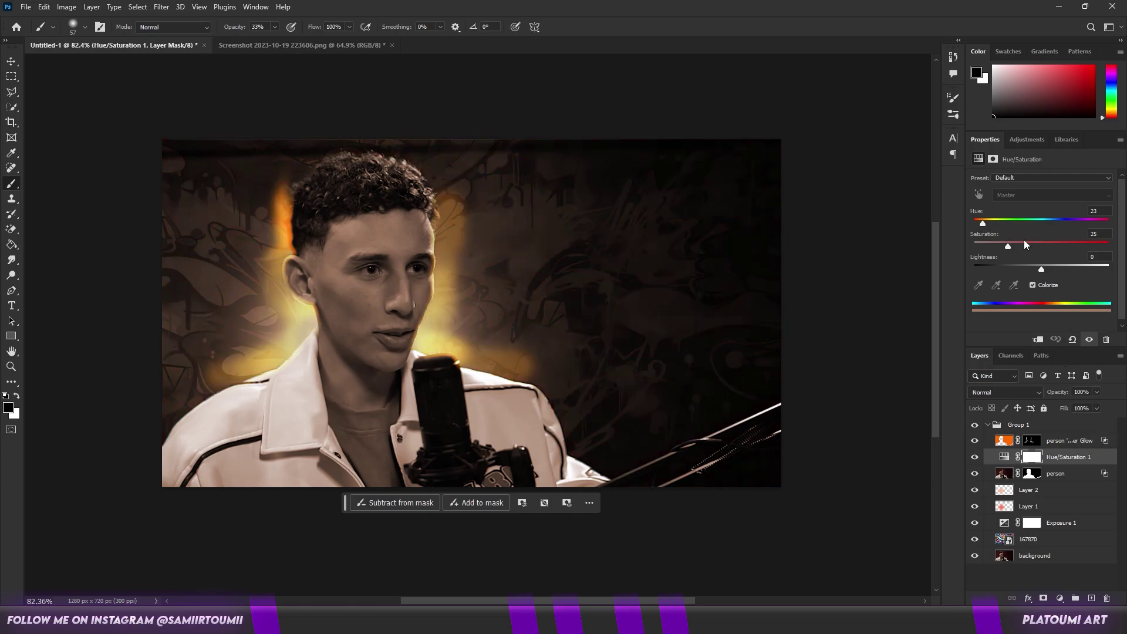
pyautogui.moveTo(1015, 249); pyautogui.dragTo(1115, 247)
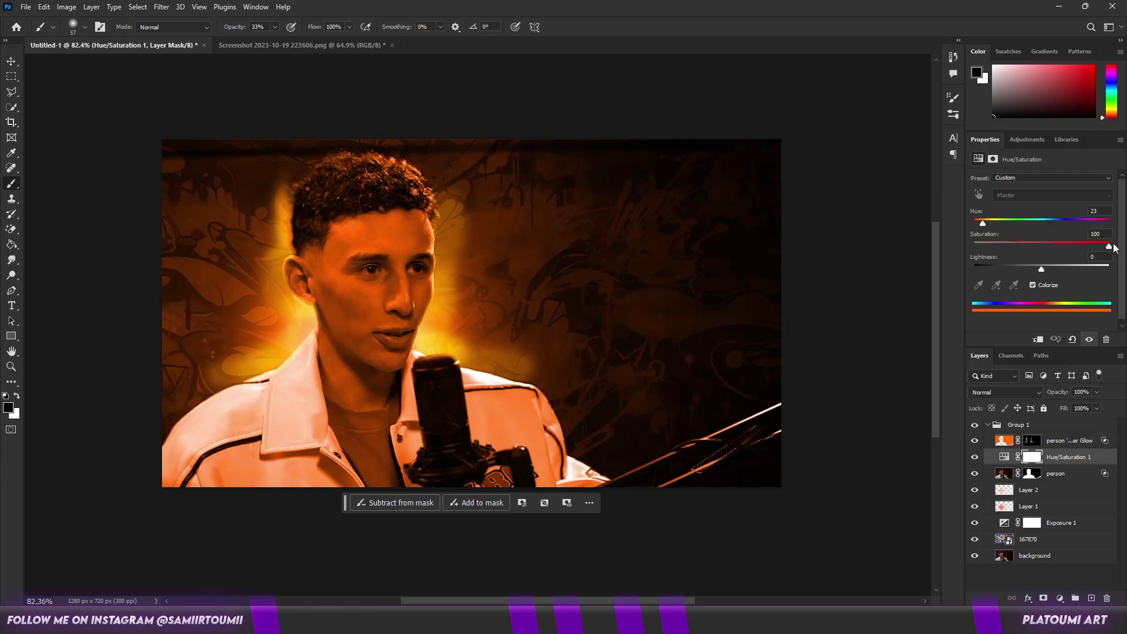
# Move the glow layer beneath the Hue/Saturation layer and clip both of them to the person layer
pyautogui.moveTo(1005, 446); pyautogui.dragTo(1005, 464)
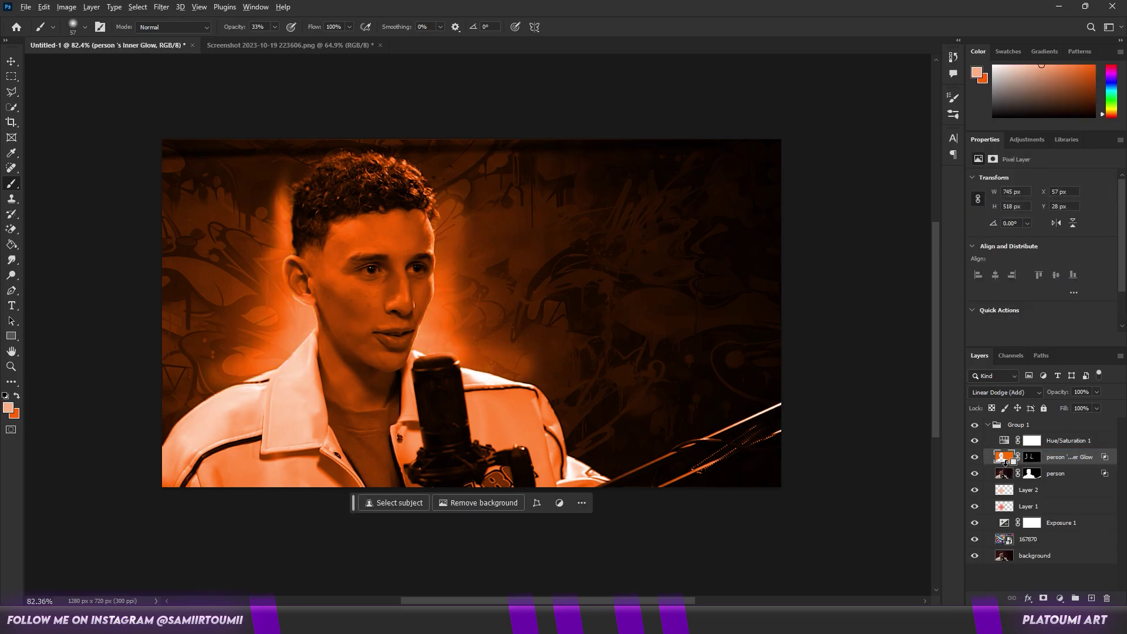
pyautogui.keyDown('alt'); pyautogui.click(1005, 465); pyautogui.keyUp('alt')
pyautogui.keyDown('alt'); pyautogui.click(1007, 448); pyautogui.keyUp('alt')
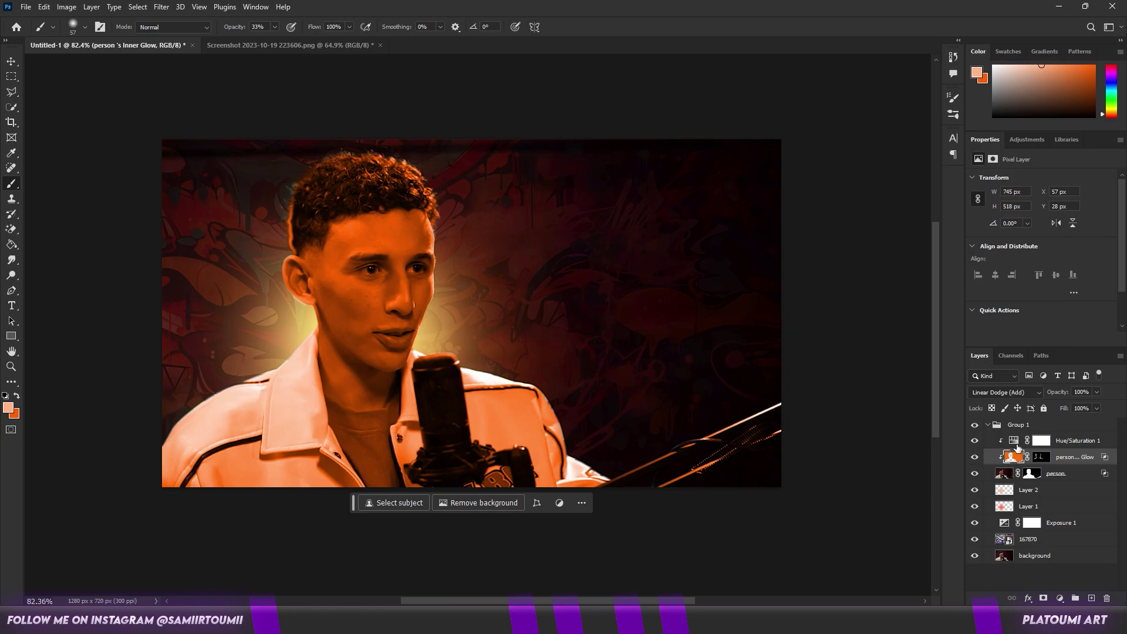
pyautogui.click(1017, 445)
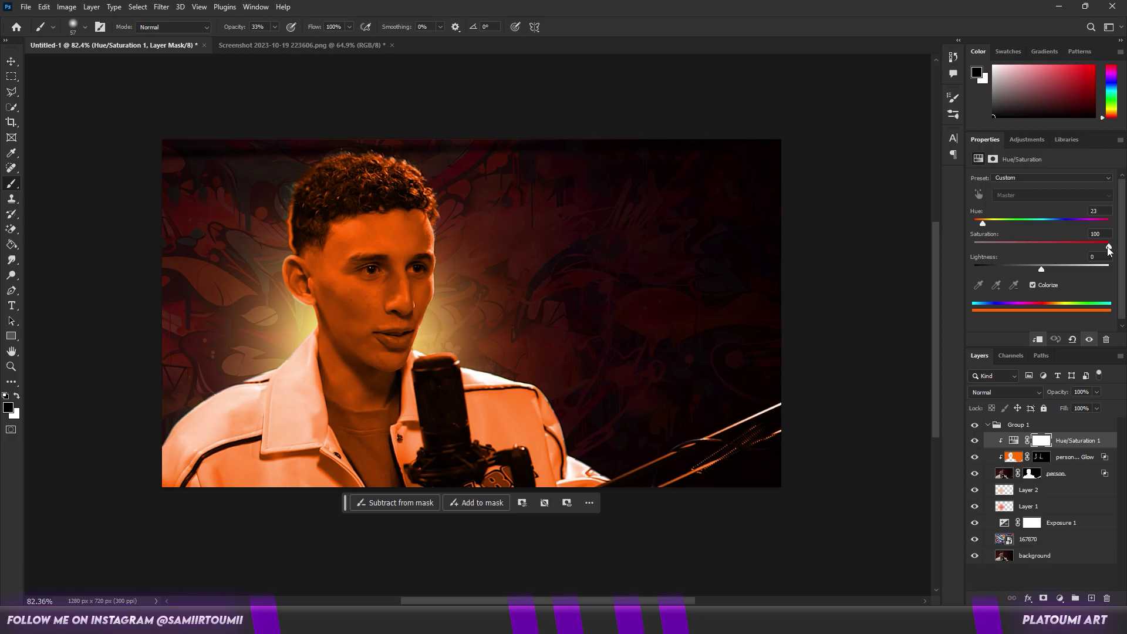
# Set the Hue/Saturation layer's saturation to 93 and lightness to -5, and fine-tune its orange hue
pyautogui.moveTo(1079, 247); pyautogui.dragTo(1100, 249)
pyautogui.moveTo(1039, 270)
pyautogui.mouseDown()
pyautogui.moveTo(1051, 269)
pyautogui.moveTo(1038, 270)
pyautogui.mouseUp()
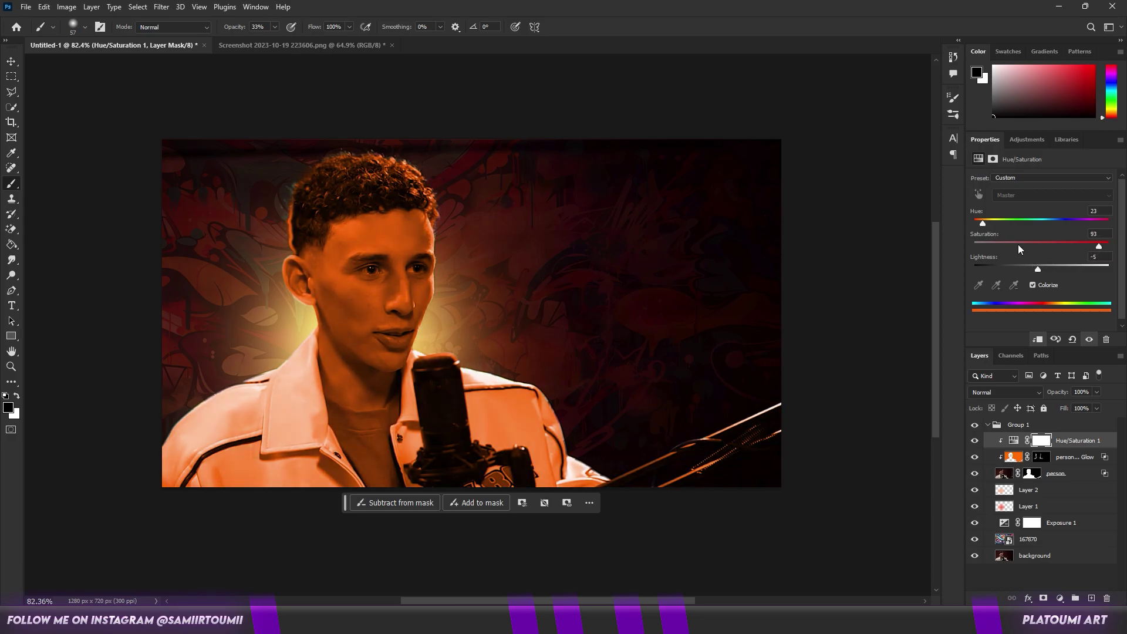
pyautogui.moveTo(984, 224); pyautogui.dragTo(981, 231)
# Invert the Hue/Saturation mask and paint the tint back in white at 33% opacity around the ear, neck and face edges
pyautogui.click(1040, 442)
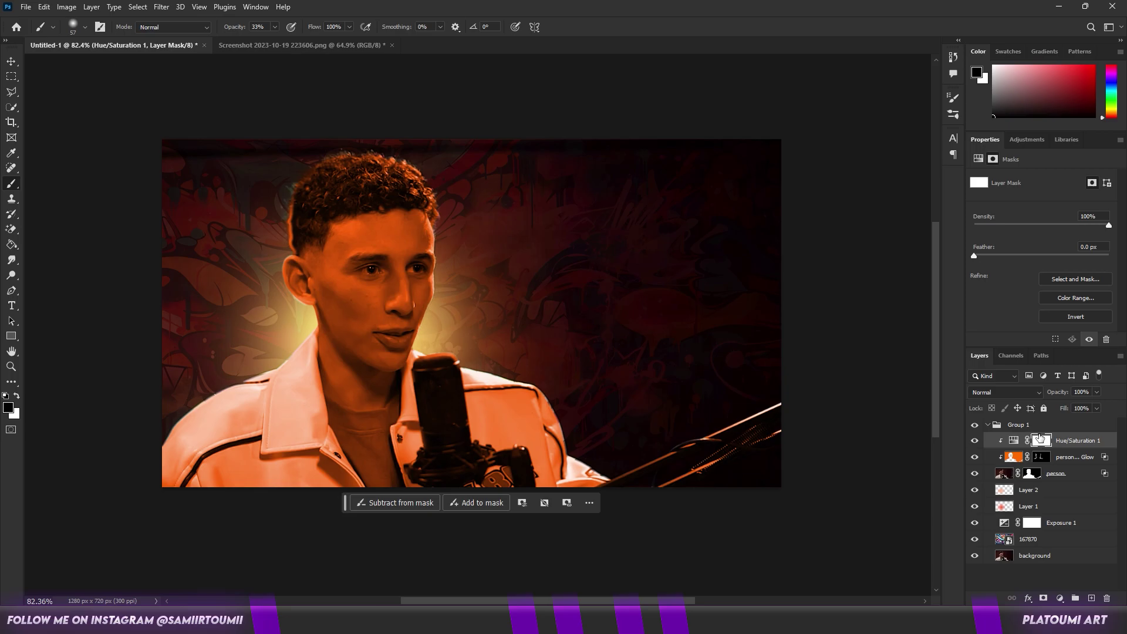
pyautogui.hotkey('ctrl', 'i')
pyautogui.moveTo(317, 228); pyautogui.dragTo(339, 223)
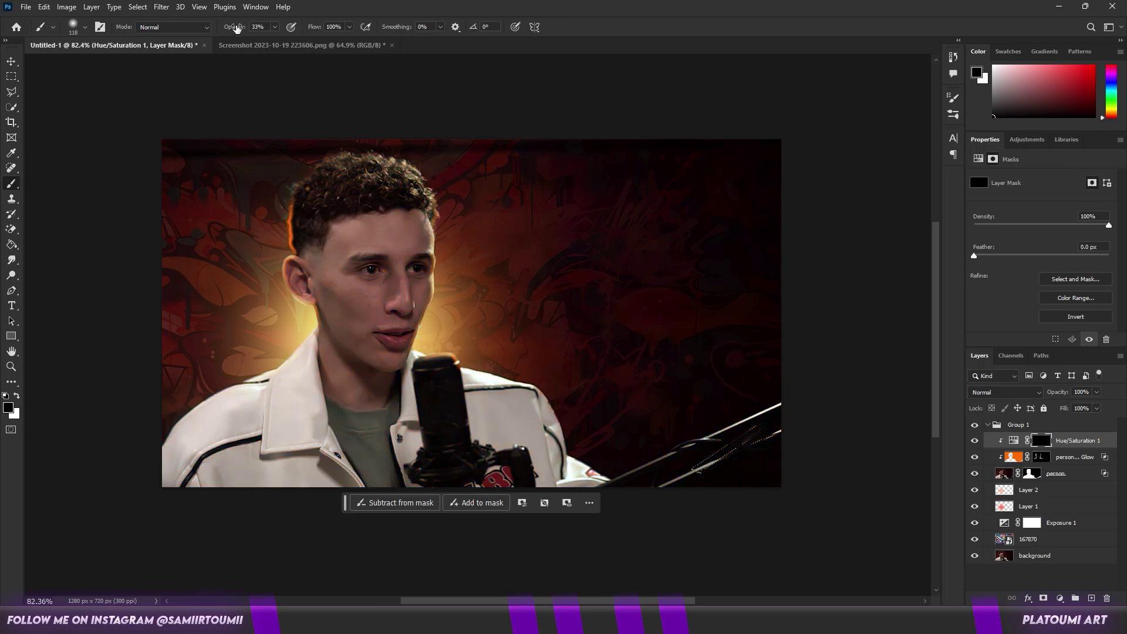
pyautogui.scroll(3, 294, 301)
pyautogui.moveTo(294, 300)
pyautogui.mouseDown()
pyautogui.moveTo(311, 302)
pyautogui.moveTo(322, 326)
pyautogui.mouseUp()
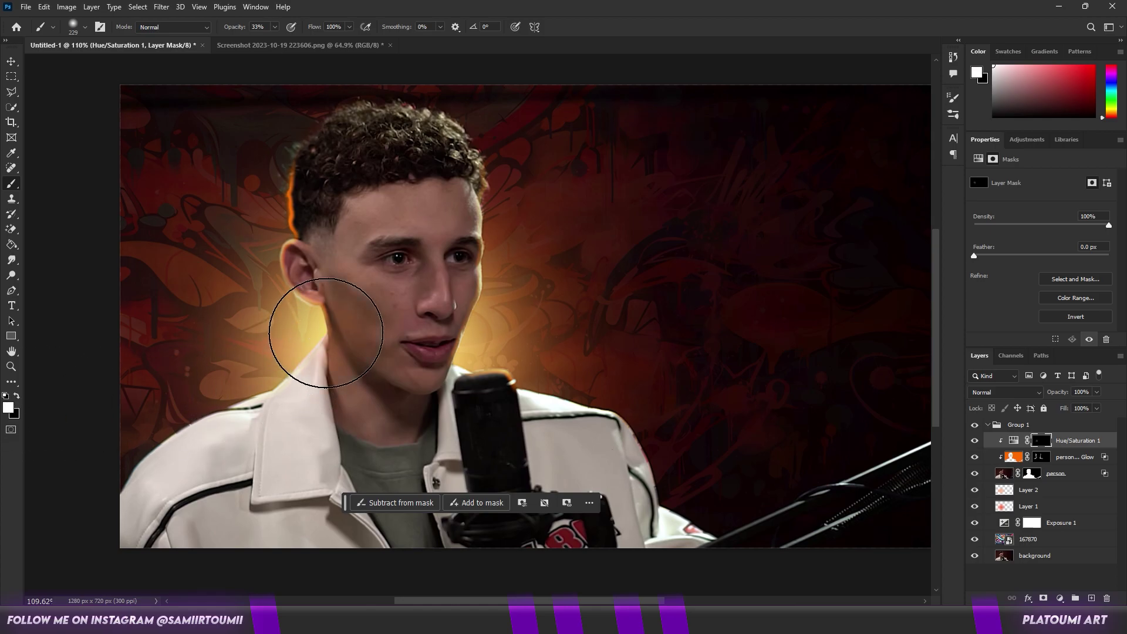
pyautogui.moveTo(276, 214); pyautogui.dragTo(286, 151)
pyautogui.hotkey('ctrl', 'z')
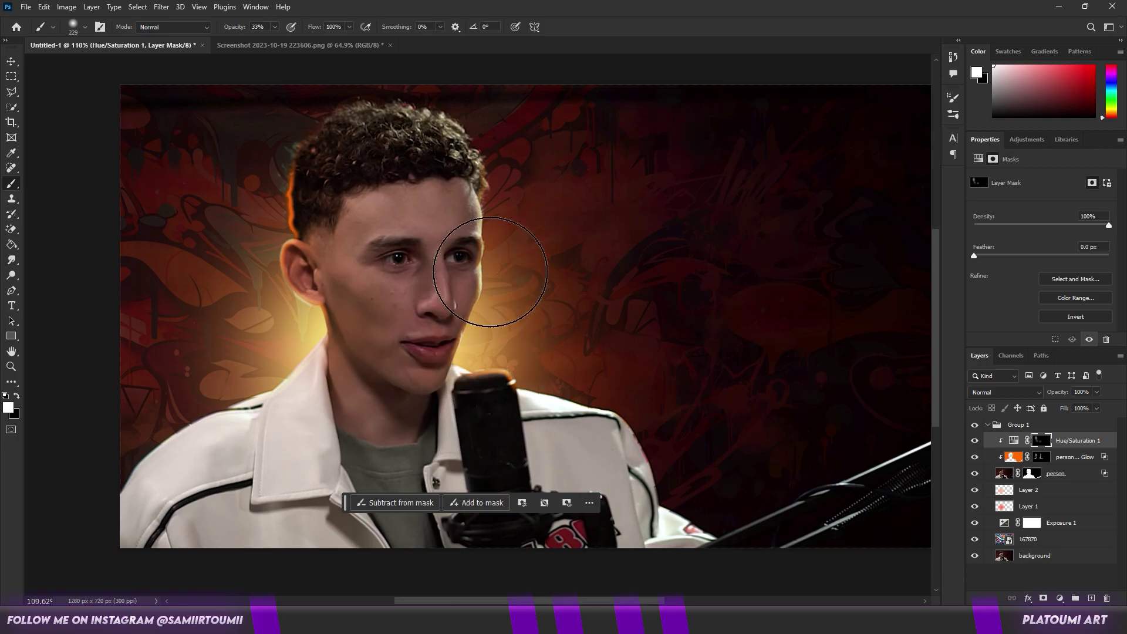
# Refine the orange tint on the Hue/Saturation mask around the hair and face edges, using black to reduce it
pyautogui.scroll(-6, 282, 239)
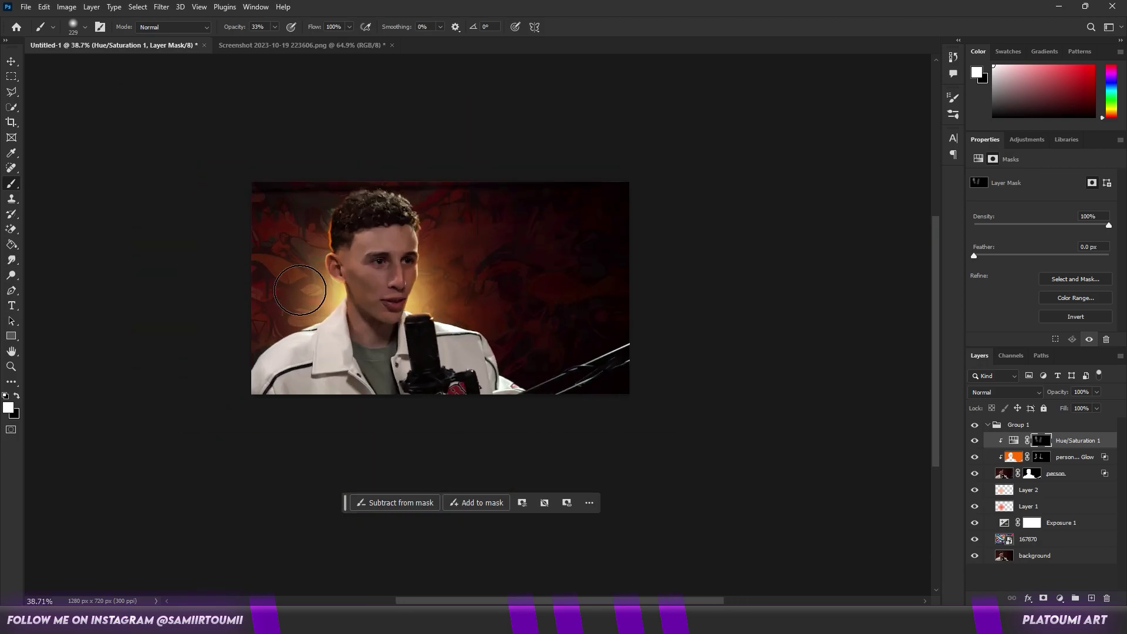
pyautogui.scroll(8, 301, 290)
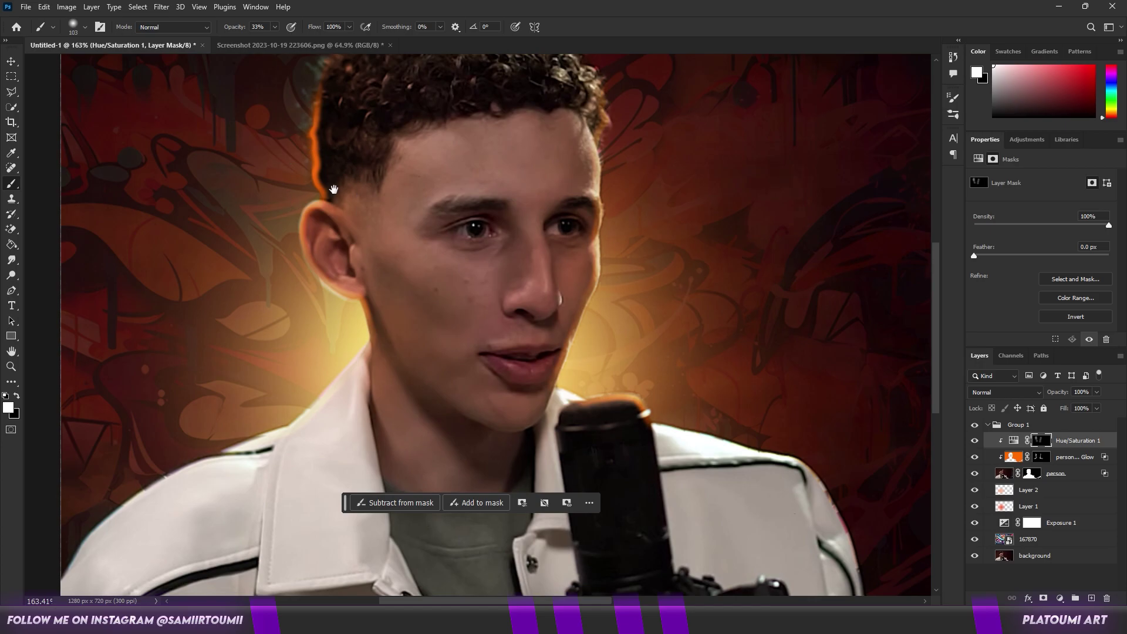
pyautogui.moveTo(334, 189); pyautogui.dragTo(390, 327)
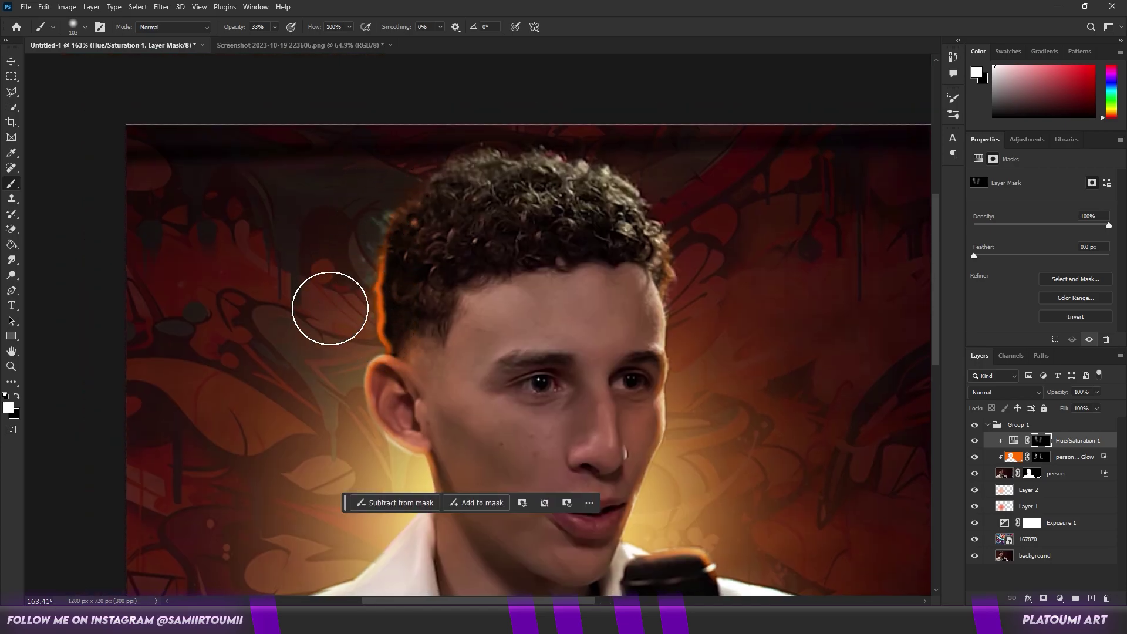
pyautogui.moveTo(411, 357); pyautogui.dragTo(422, 254)
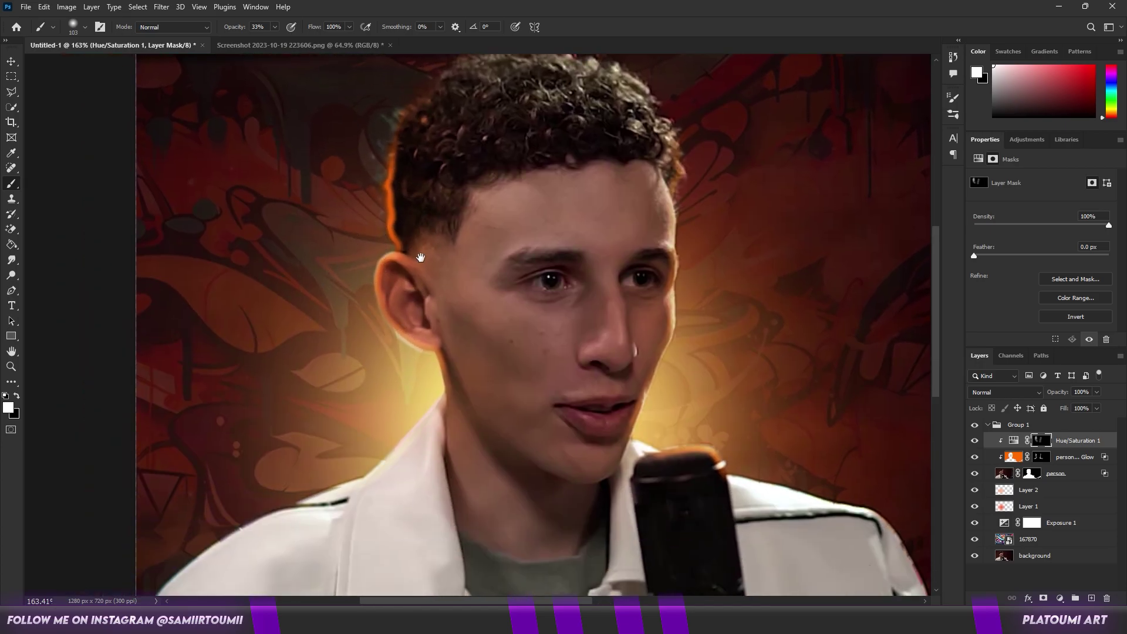
pyautogui.scroll(-5, 411, 329)
pyautogui.press('x')
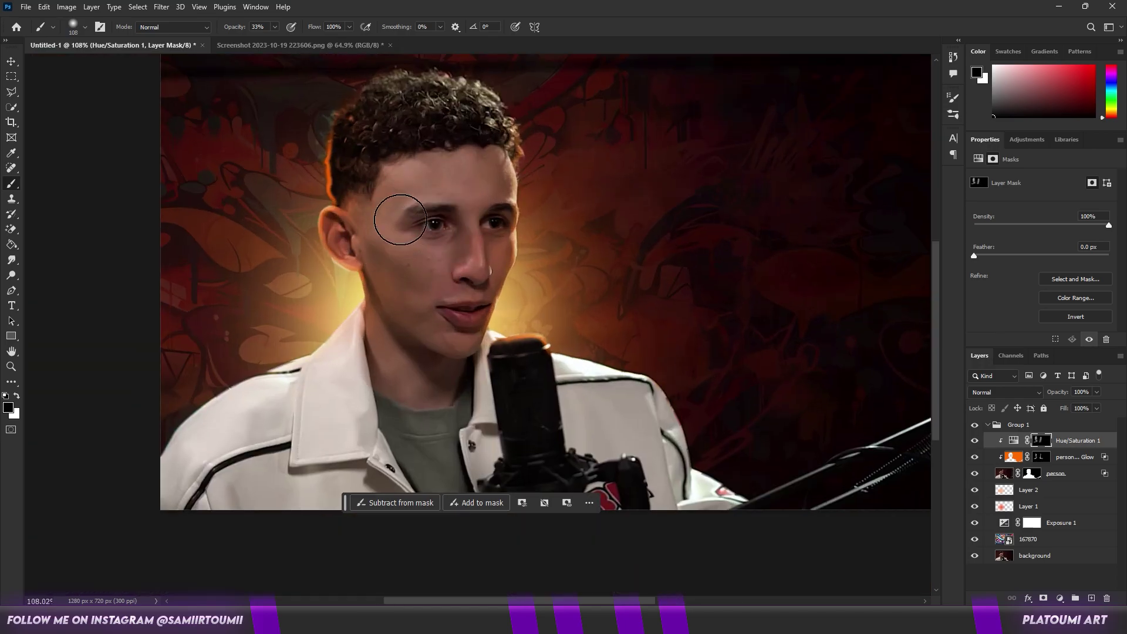
pyautogui.scroll(-5, 411, 117)
pyautogui.scroll(4, 412, 166)
pyautogui.scroll(-1, 348, 216)
pyautogui.scroll(2, 333, 267)
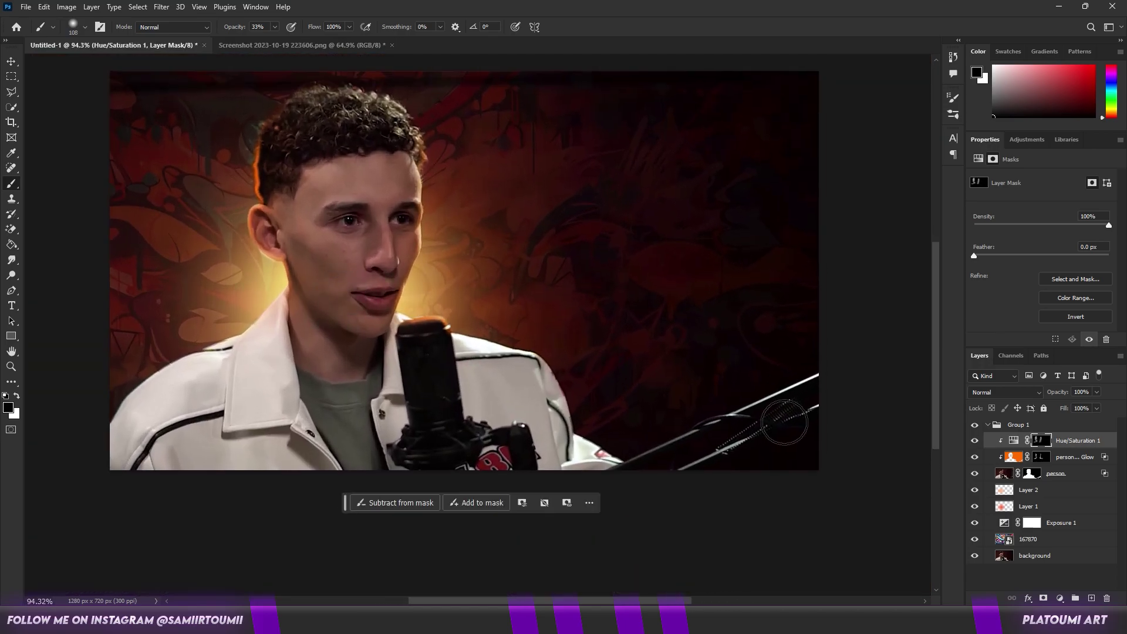
# Add a Solid Color fill layer in orange ff6000 directly above the person layer, clipped to it
pyautogui.click(1067, 475)
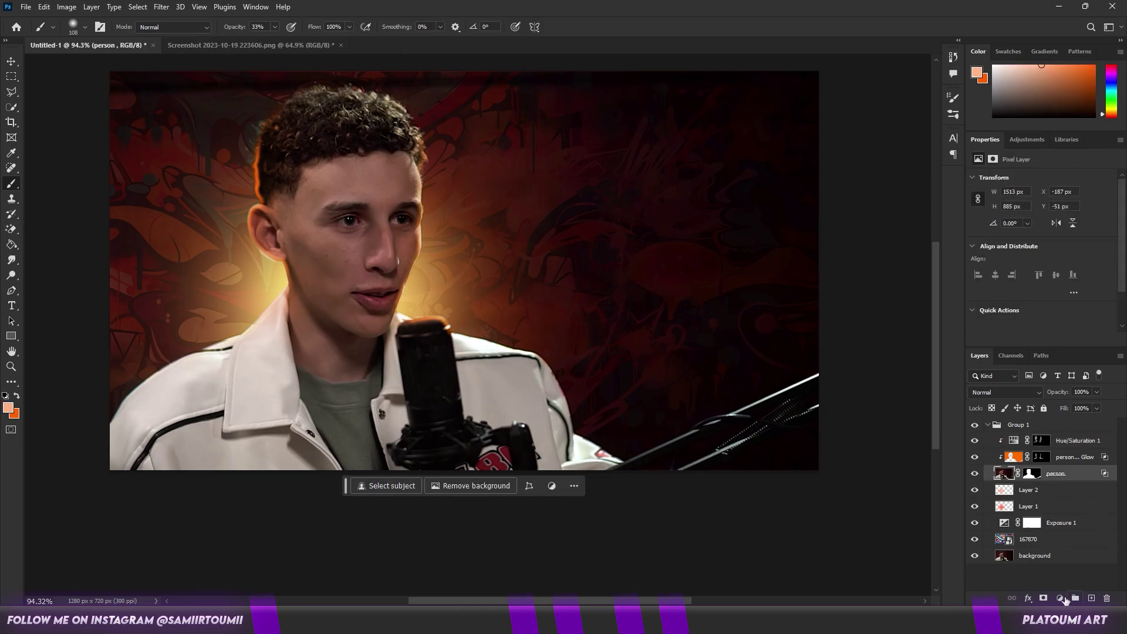
pyautogui.click(1060, 598)
pyautogui.click(1065, 389)
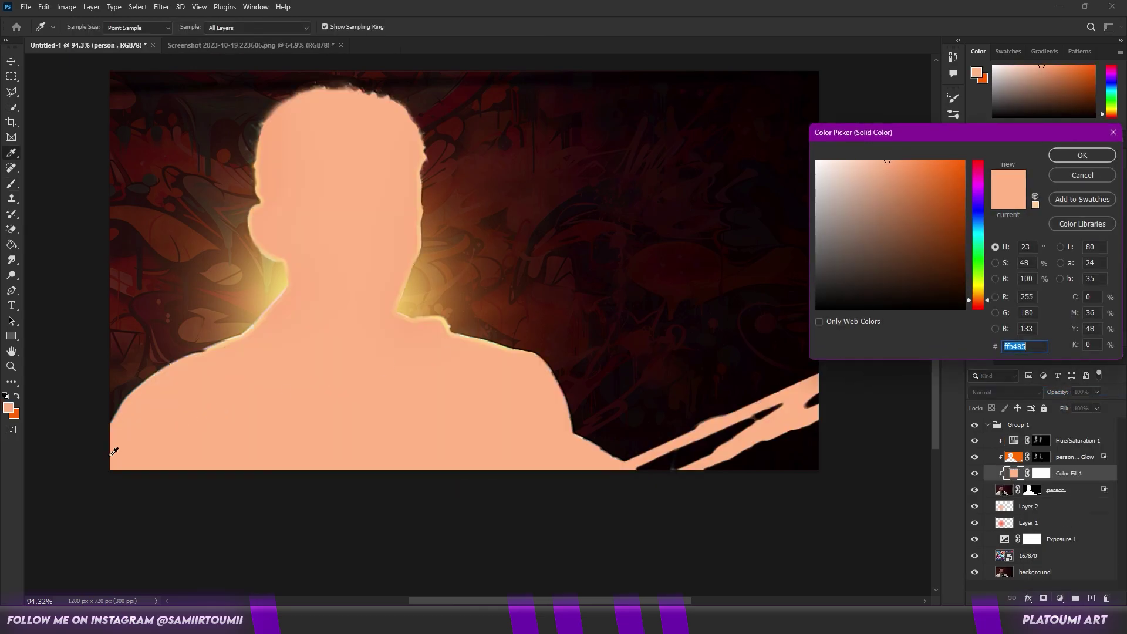
pyautogui.click(17, 411)
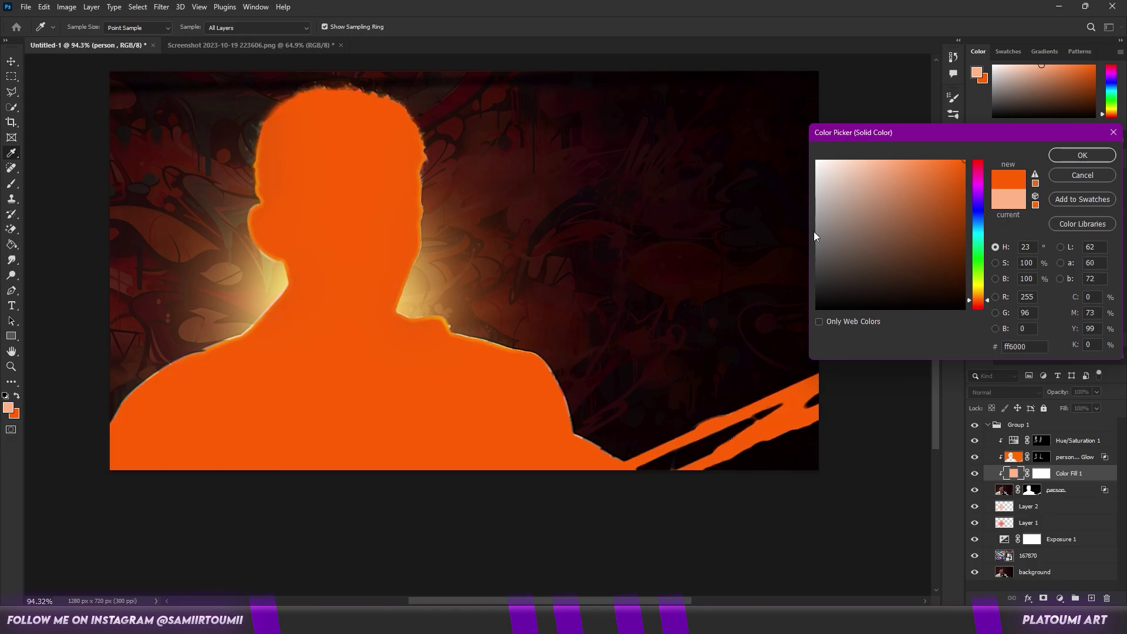
pyautogui.click(1079, 157)
# Set the orange fill layer's blend mode to Color Dodge and invert its mask to black
pyautogui.click(1007, 393)
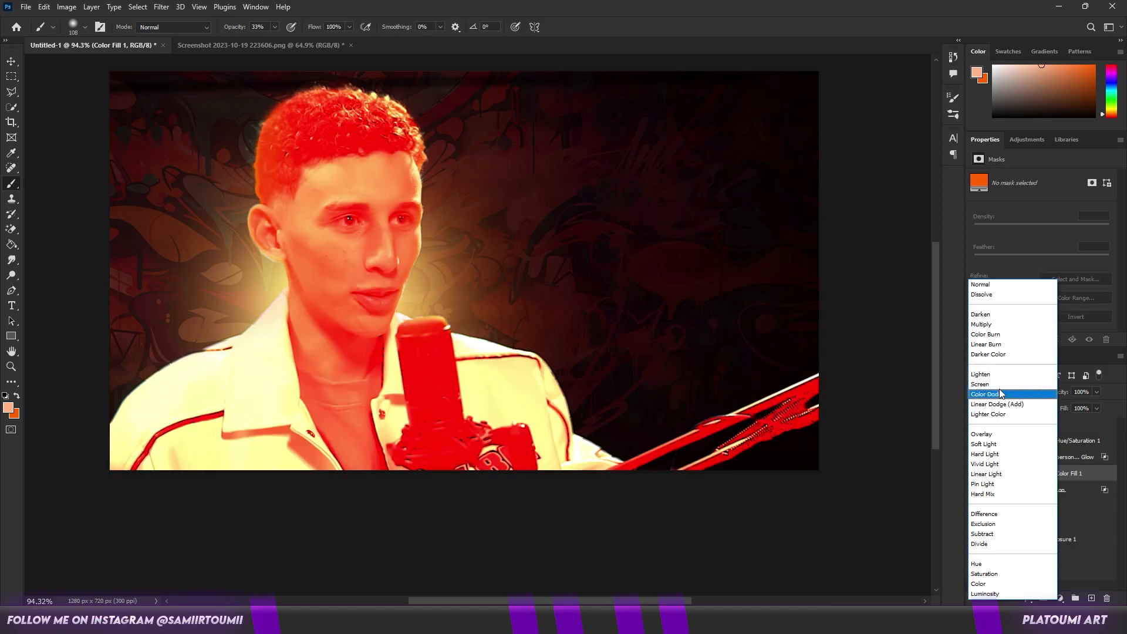
pyautogui.click(1001, 394)
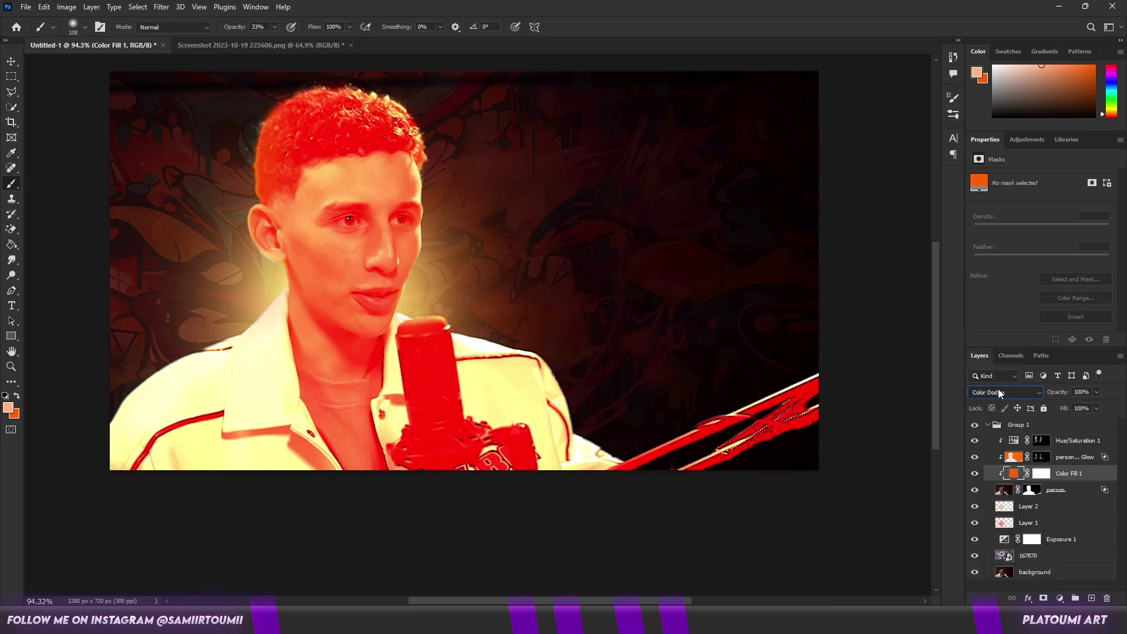
pyautogui.click(1039, 476)
pyautogui.hotkey('ctrl', 'i')
# Paint the Color Dodge glow onto the fill mask with a large soft white brush around the neck, jaw and microphone top
pyautogui.scroll(3, 301, 263)
pyautogui.keyDown('alt'); pyautogui.rightClick(301, 262); pyautogui.keyUp('alt')
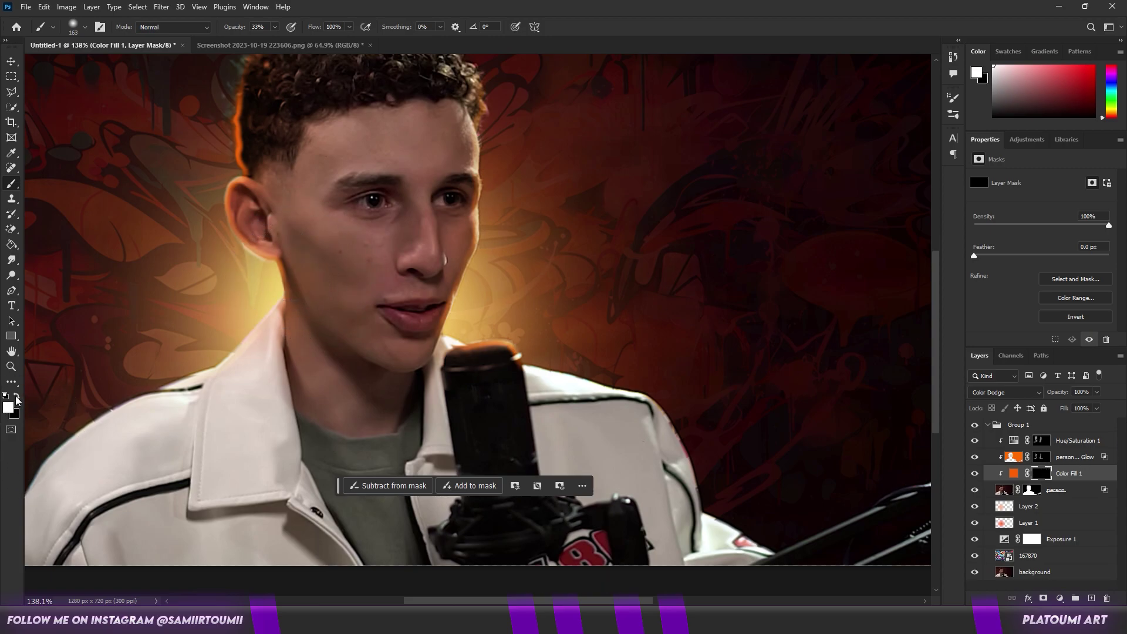
pyautogui.scroll(-4, 409, 399)
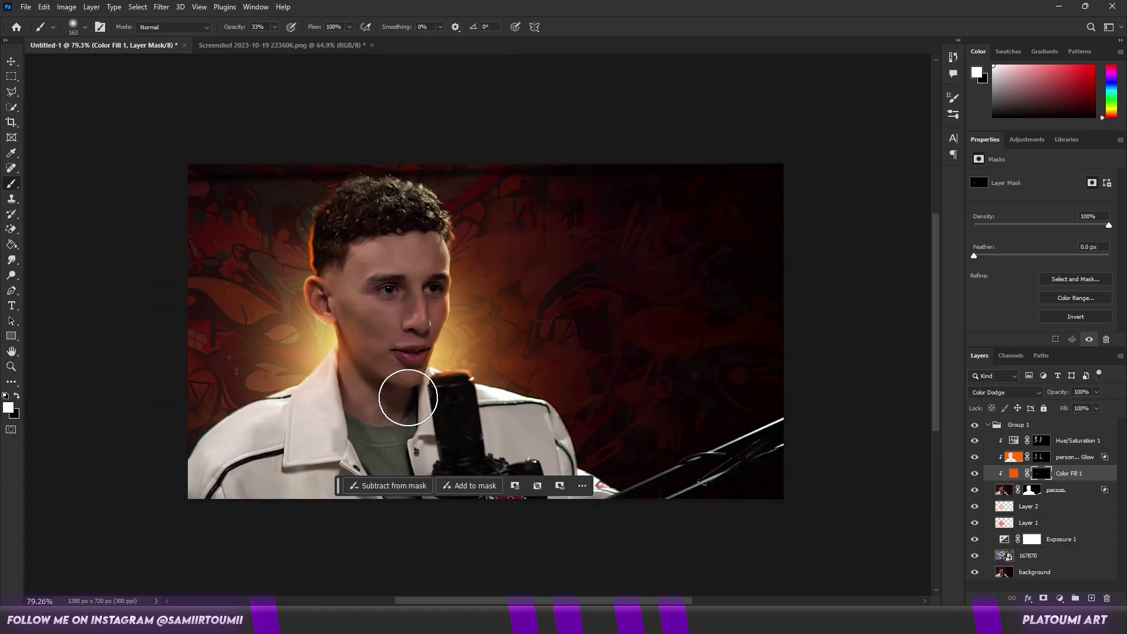
pyautogui.keyDown('alt'); pyautogui.rightClick(311, 346); pyautogui.keyUp('alt')
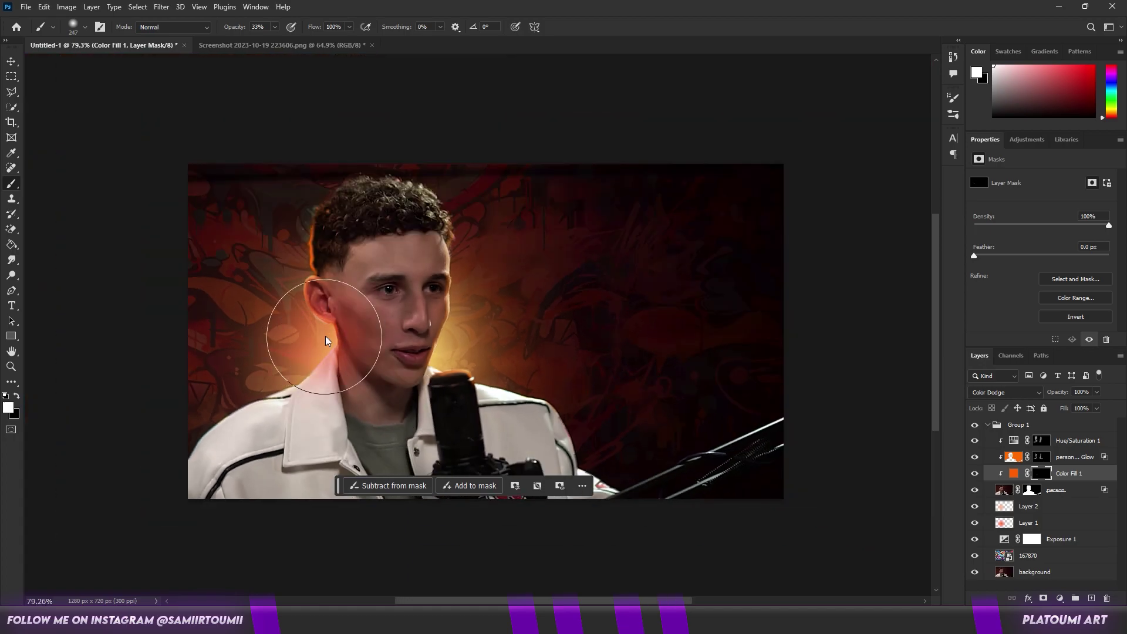
pyautogui.click(345, 343)
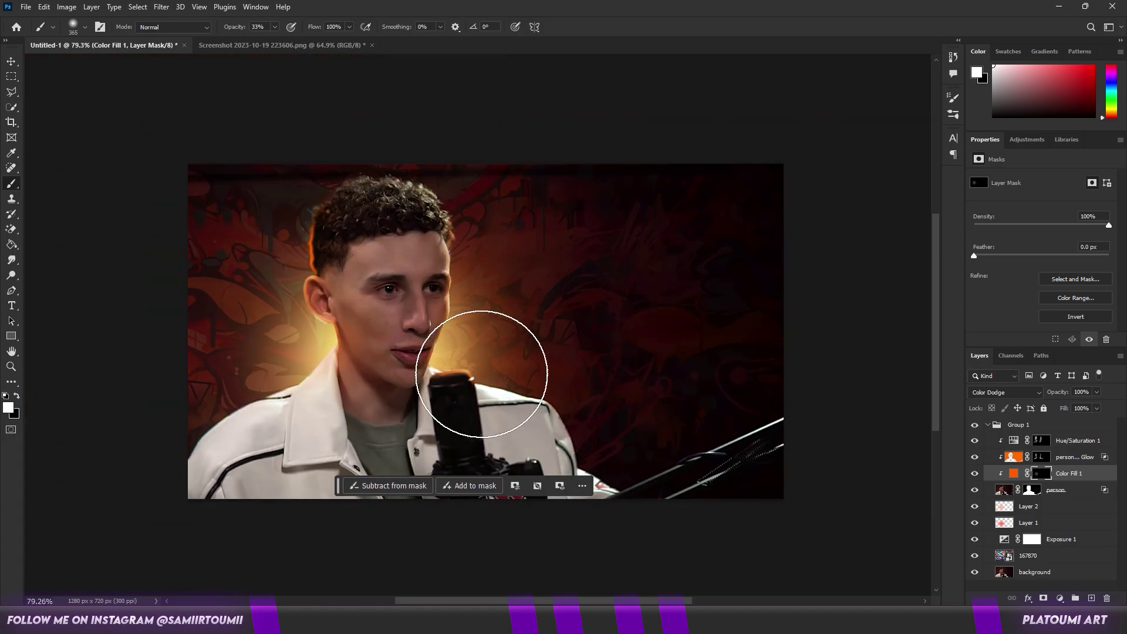
pyautogui.keyDown('alt'); pyautogui.rightClick(458, 356); pyautogui.keyUp('alt')
pyautogui.moveTo(452, 341)
pyautogui.mouseDown()
pyautogui.moveTo(438, 370)
pyautogui.moveTo(446, 352)
pyautogui.mouseUp()
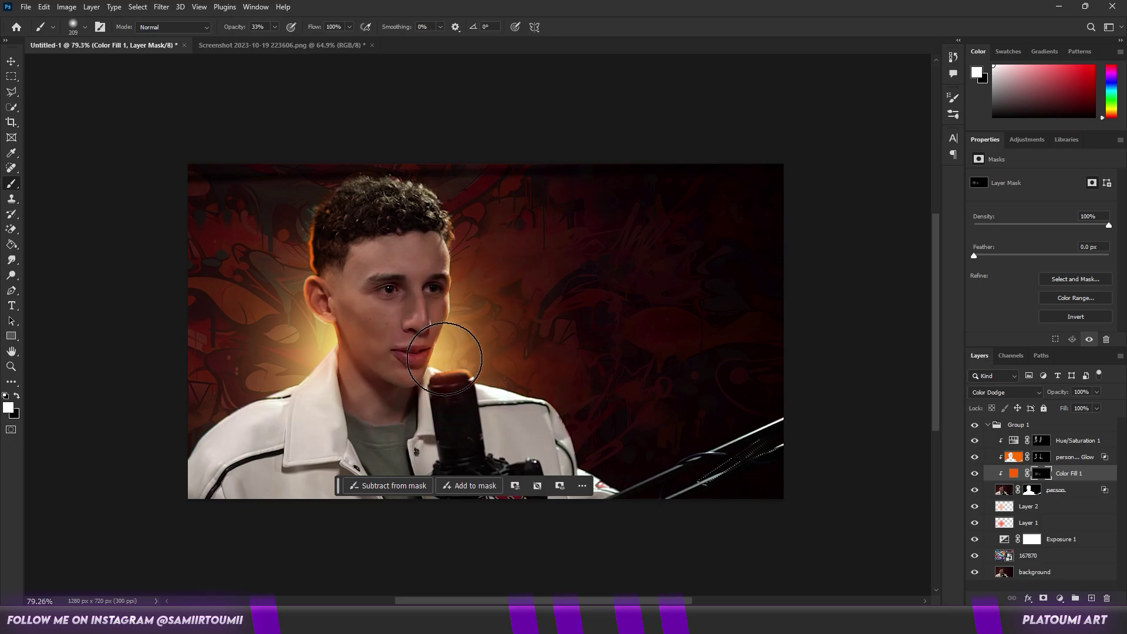
pyautogui.keyDown('alt'); pyautogui.rightClick(277, 264); pyautogui.keyUp('alt')
pyautogui.moveTo(277, 265)
pyautogui.mouseDown()
pyautogui.moveTo(323, 196)
pyautogui.moveTo(229, 304)
pyautogui.mouseUp()
pyautogui.hotkey('ctrl', 'z')
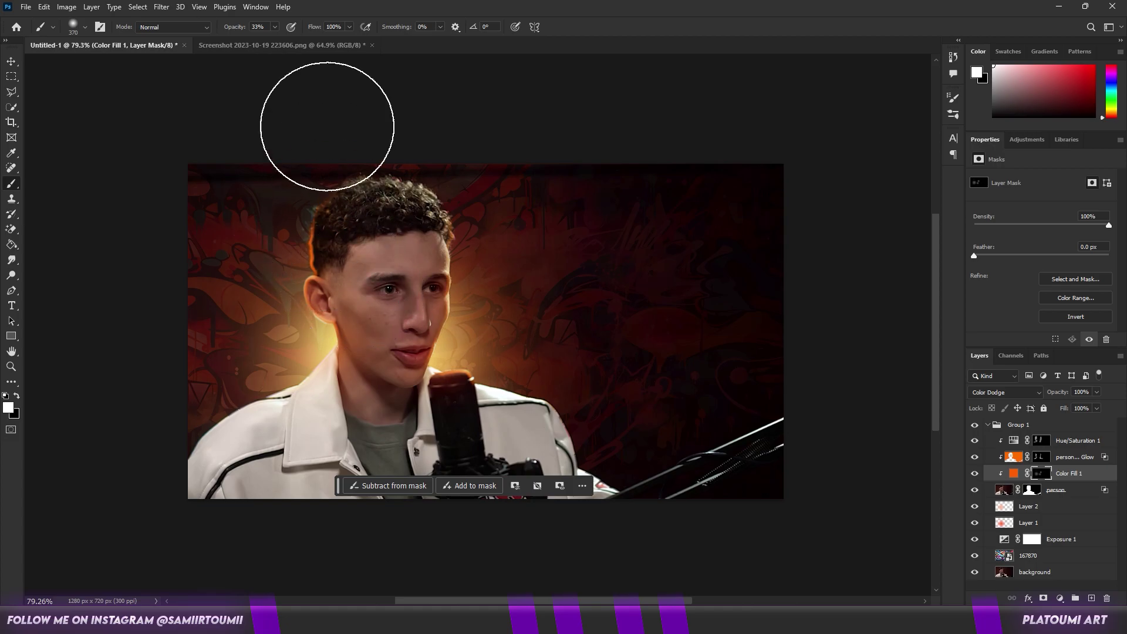
# Lower the brush flow to 20% and paint subtle dodge glow on the fill mask over the hair edge and jacket shoulders
pyautogui.click(341, 29)
pyautogui.keyDown('alt'); pyautogui.rightClick(332, 191); pyautogui.keyUp('alt')
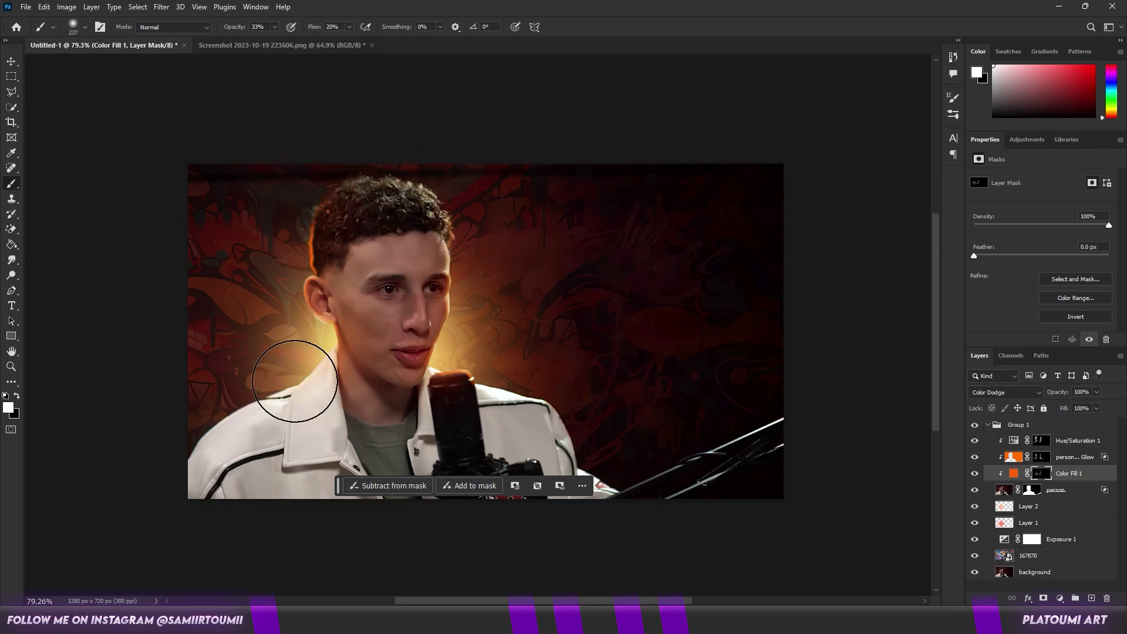
pyautogui.keyDown('alt'); pyautogui.rightClick(539, 381); pyautogui.keyUp('alt')
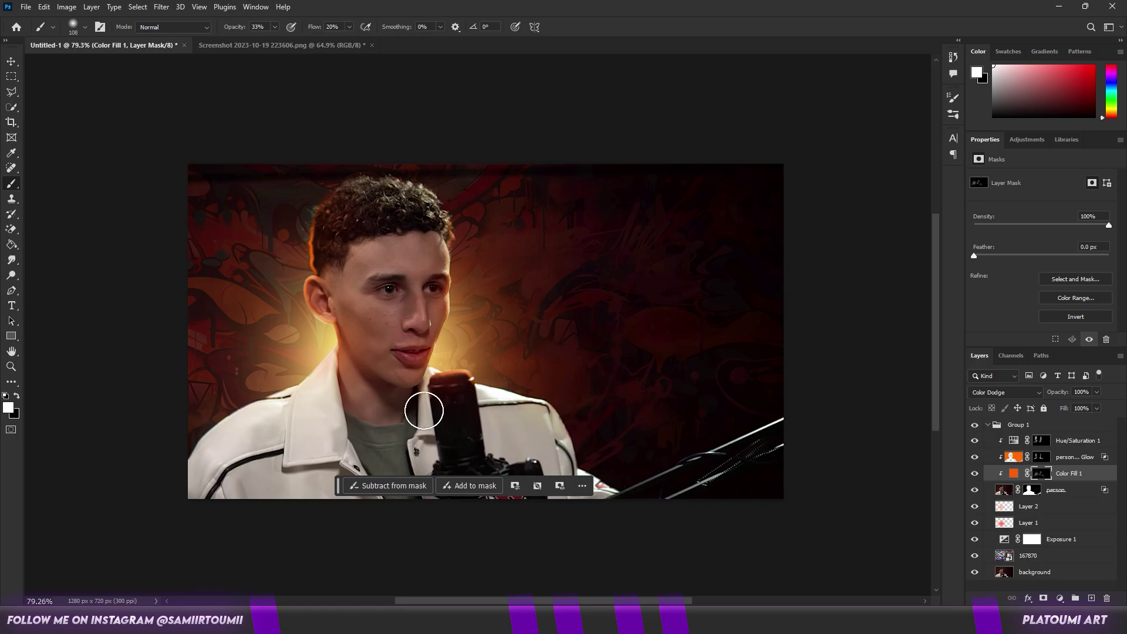
pyautogui.scroll(5, 424, 411)
pyautogui.scroll(-3, 425, 353)
pyautogui.scroll(-2, 414, 225)
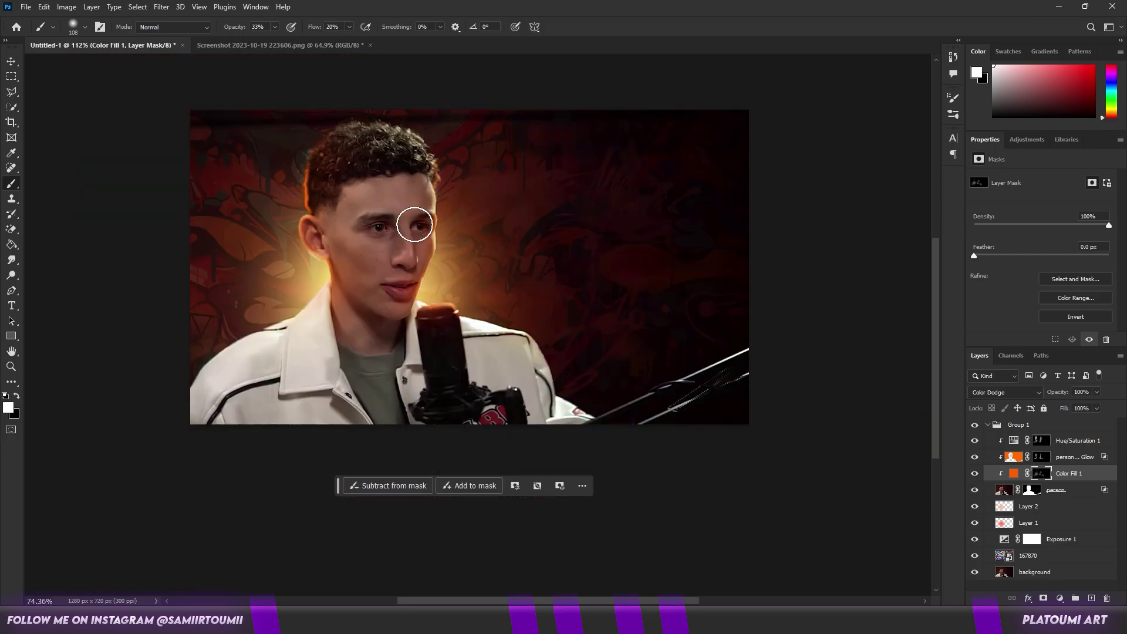
pyautogui.scroll(-4, 415, 225)
pyautogui.scroll(2, 415, 324)
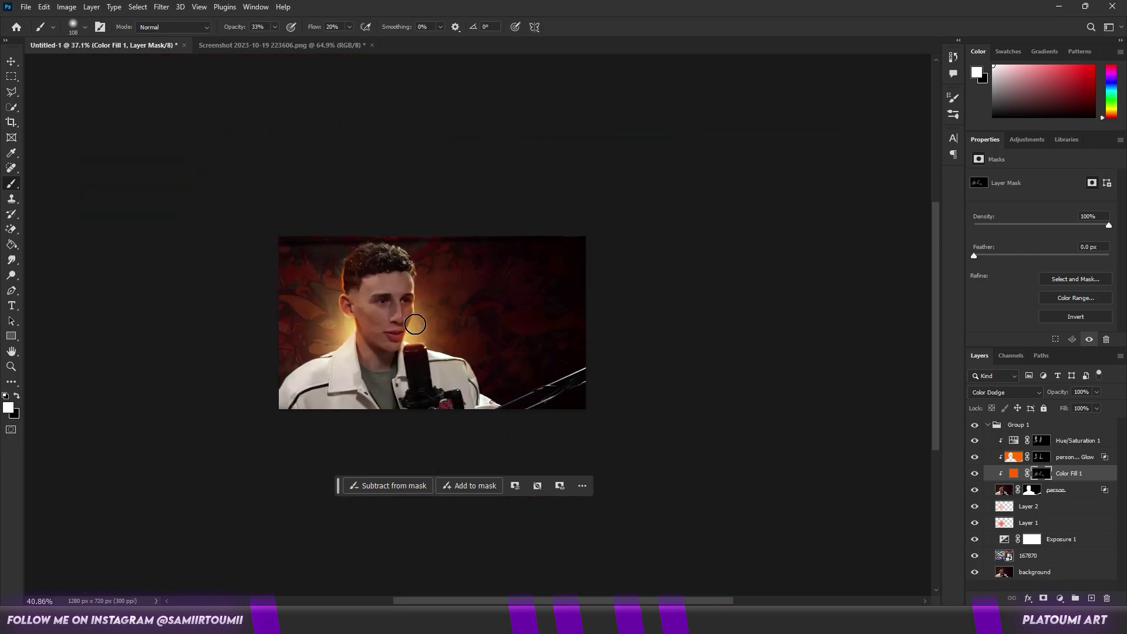
pyautogui.scroll(4, 415, 324)
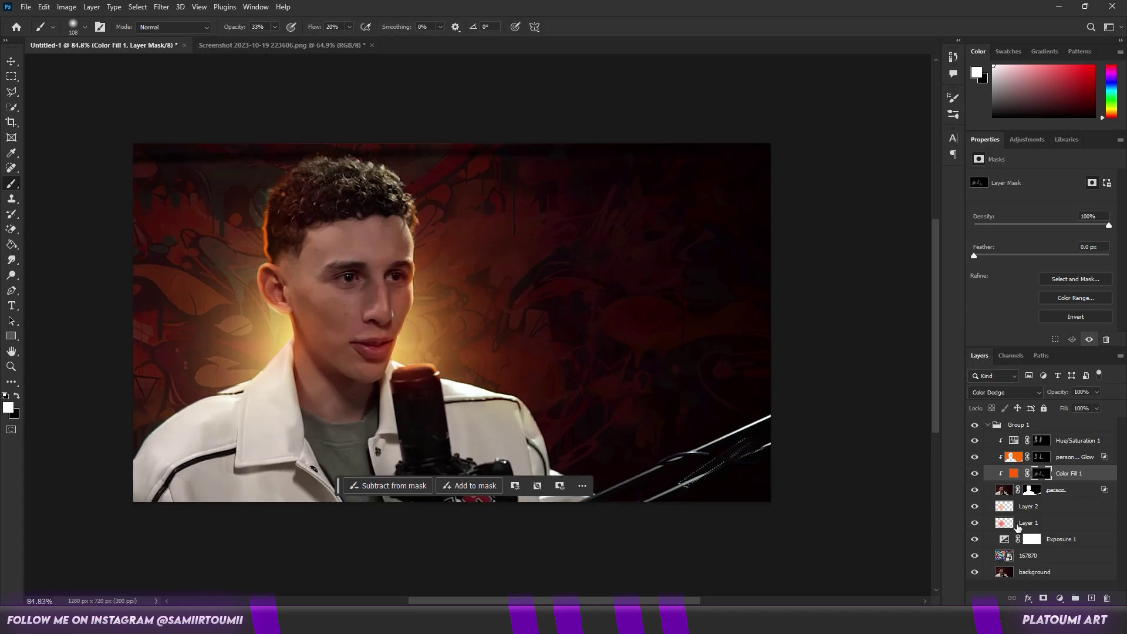
# Add a clipped Curves adjustment above the person layer and pull the curve's midpoint down to darken him
pyautogui.click(1006, 497)
pyautogui.click(1042, 145)
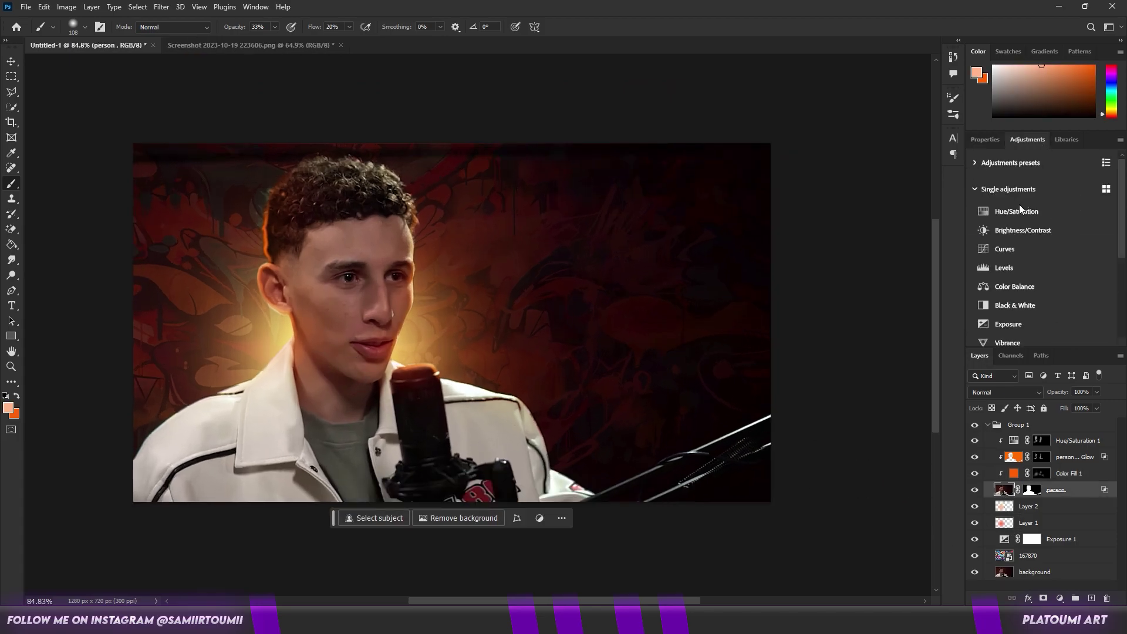
pyautogui.click(999, 256)
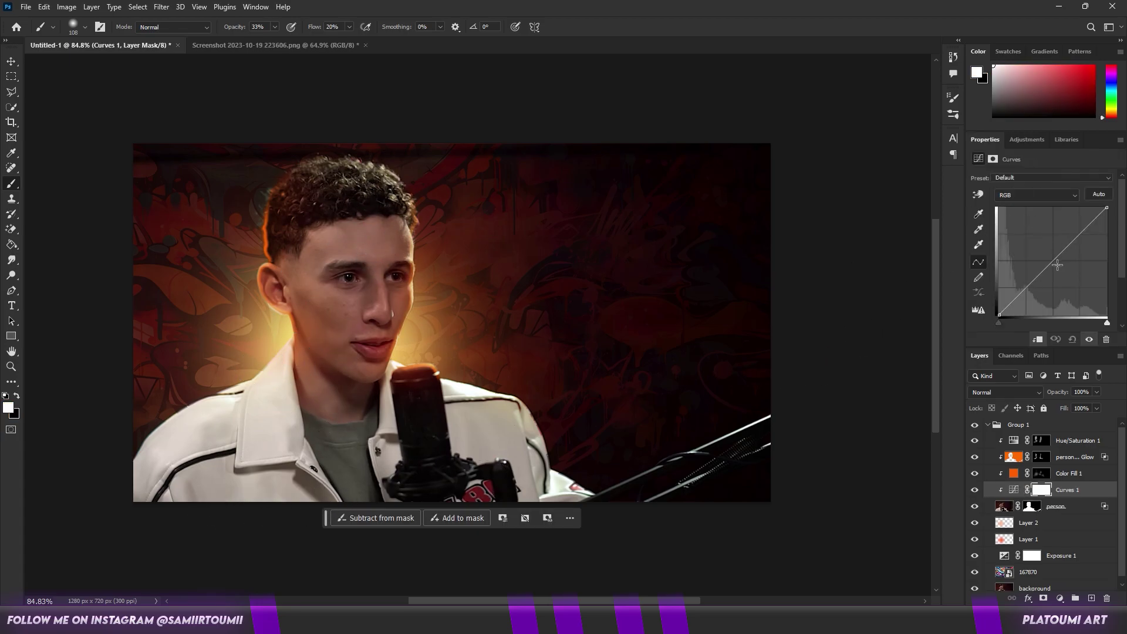
pyautogui.moveTo(1053, 264); pyautogui.dragTo(1059, 276)
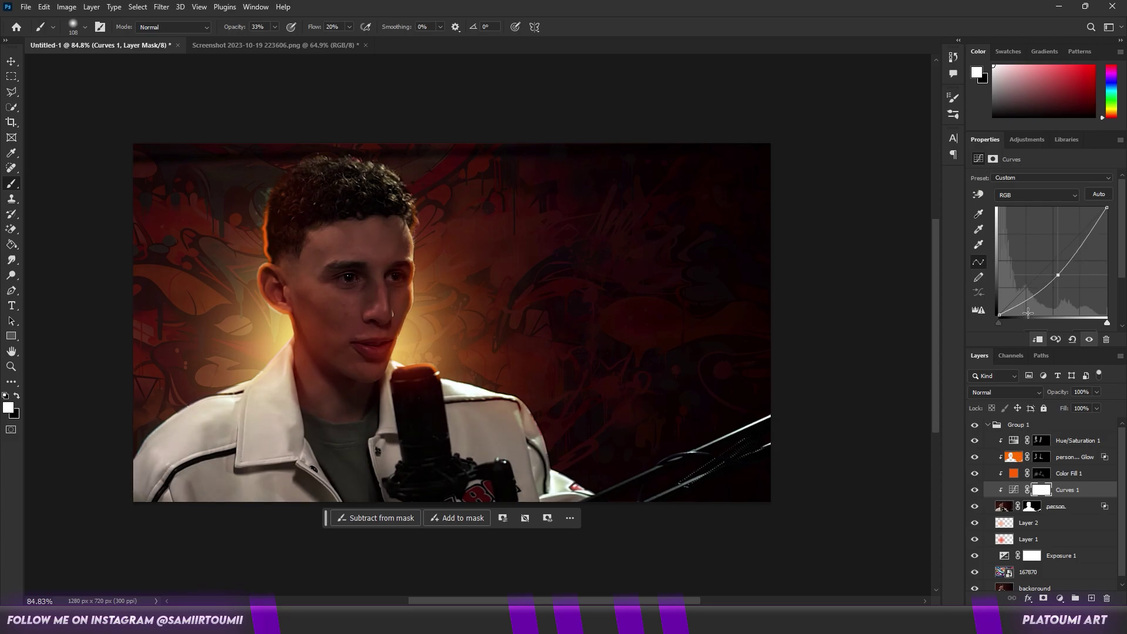
# Invert the Curves mask and paint the darkening over the lower jacket in white at 100% opacity and flow with a 249 px brush
pyautogui.click(1044, 492)
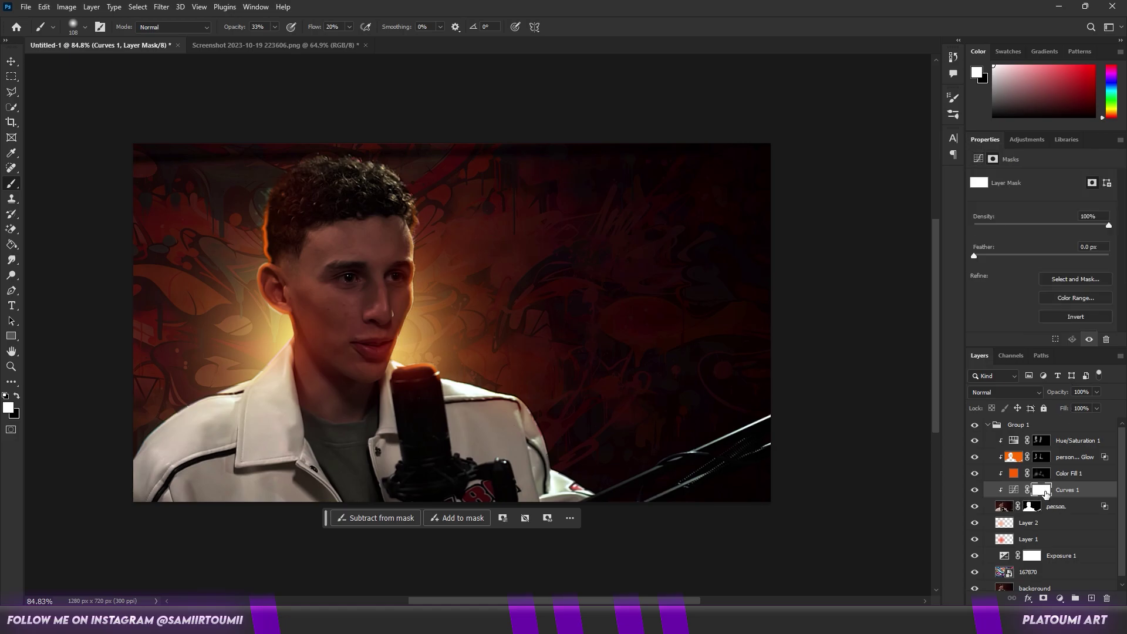
pyautogui.hotkey('ctrl', 'i')
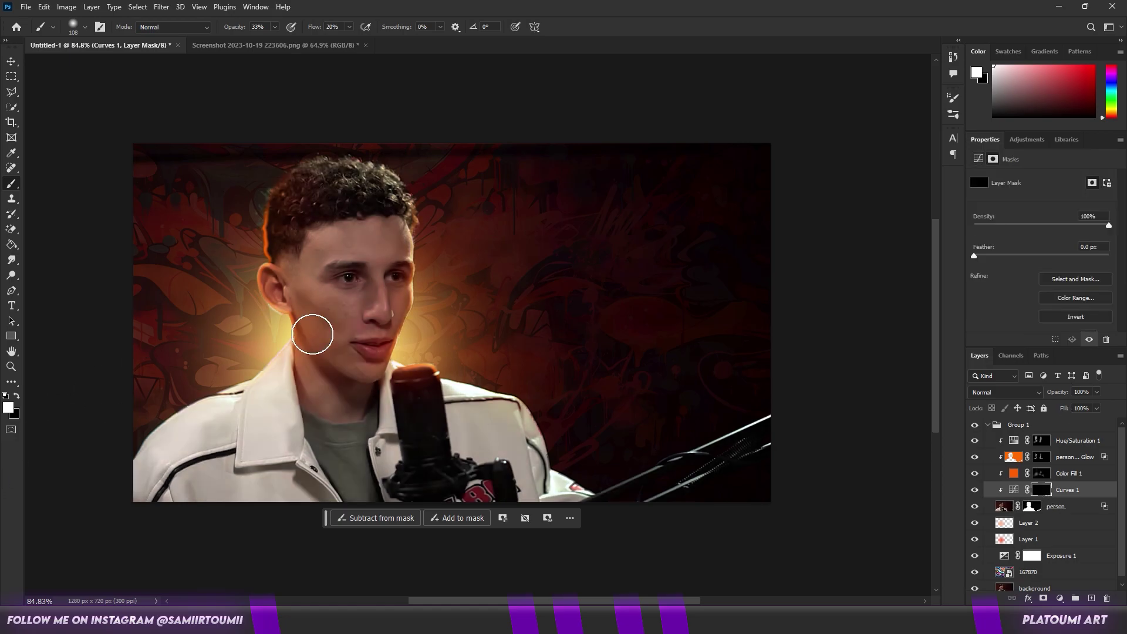
pyautogui.moveTo(318, 395)
pyautogui.mouseDown()
pyautogui.moveTo(336, 344)
pyautogui.moveTo(364, 327)
pyautogui.mouseUp()
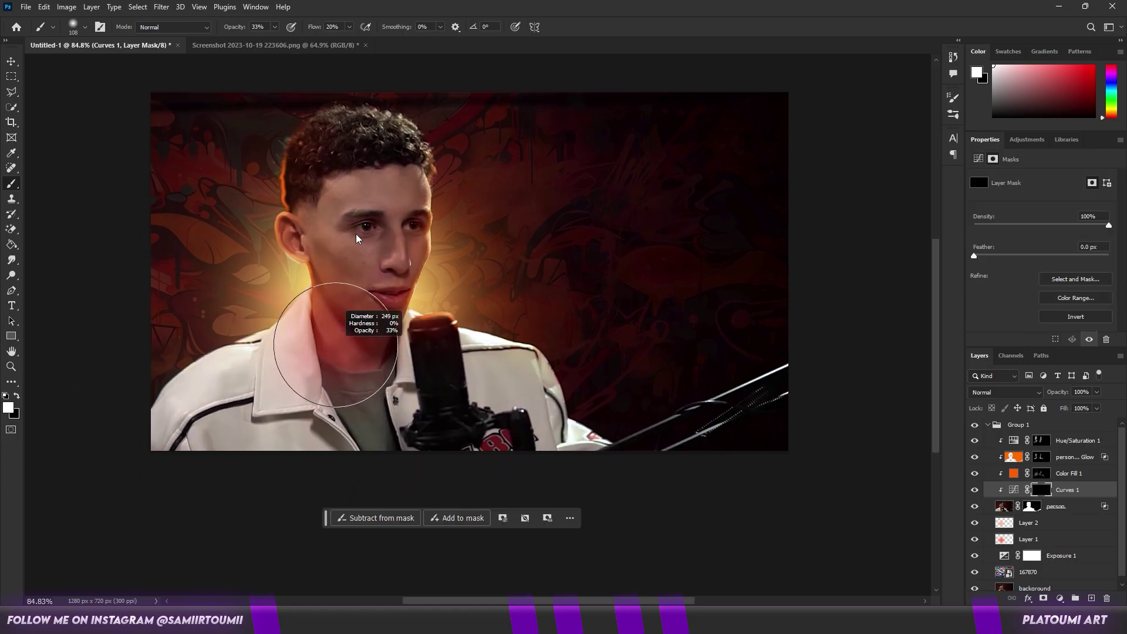
pyautogui.moveTo(312, 27); pyautogui.dragTo(717, 189)
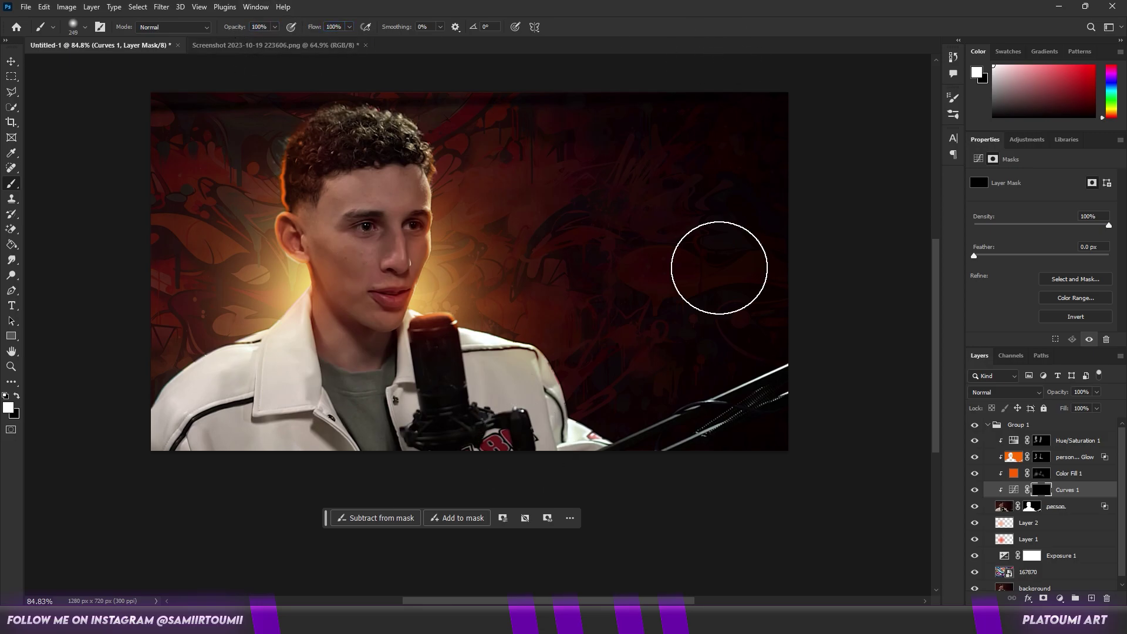
pyautogui.moveTo(398, 476)
pyautogui.mouseDown()
pyautogui.moveTo(191, 475)
pyautogui.moveTo(108, 415)
pyautogui.moveTo(266, 419)
pyautogui.moveTo(153, 428)
pyautogui.moveTo(330, 410)
pyautogui.moveTo(133, 390)
pyautogui.moveTo(220, 422)
pyautogui.mouseUp()
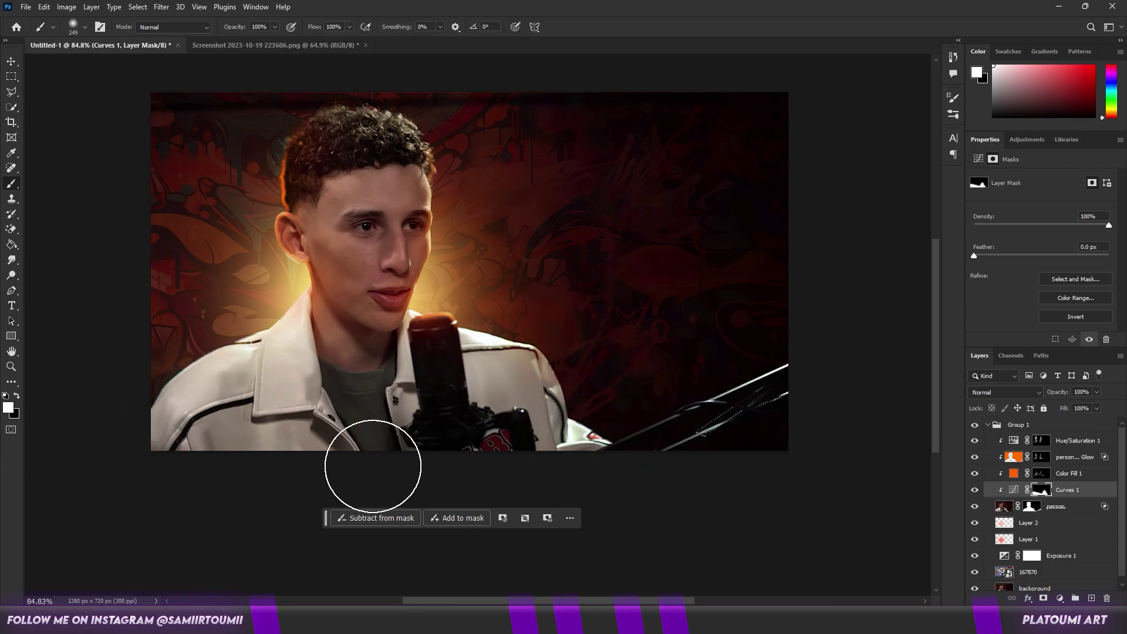
# Fine-tune the jacket-darkening Curves adjustment by nudging the curve's midpoint slightly
pyautogui.scroll(-5, 408, 376)
pyautogui.scroll(2, 403, 395)
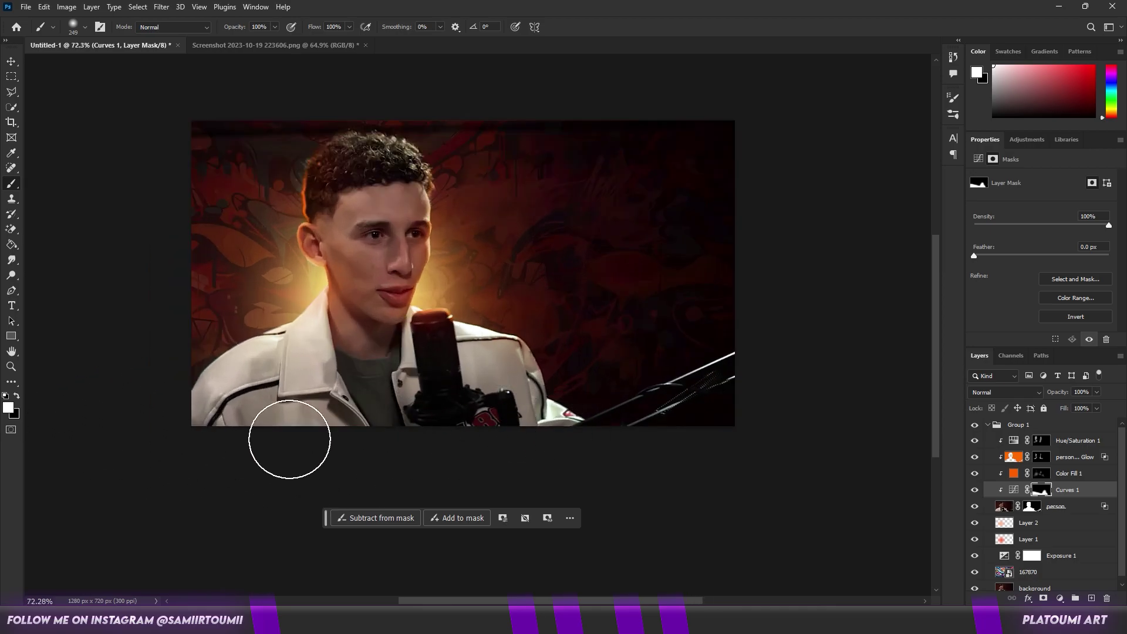
pyautogui.click(1014, 489)
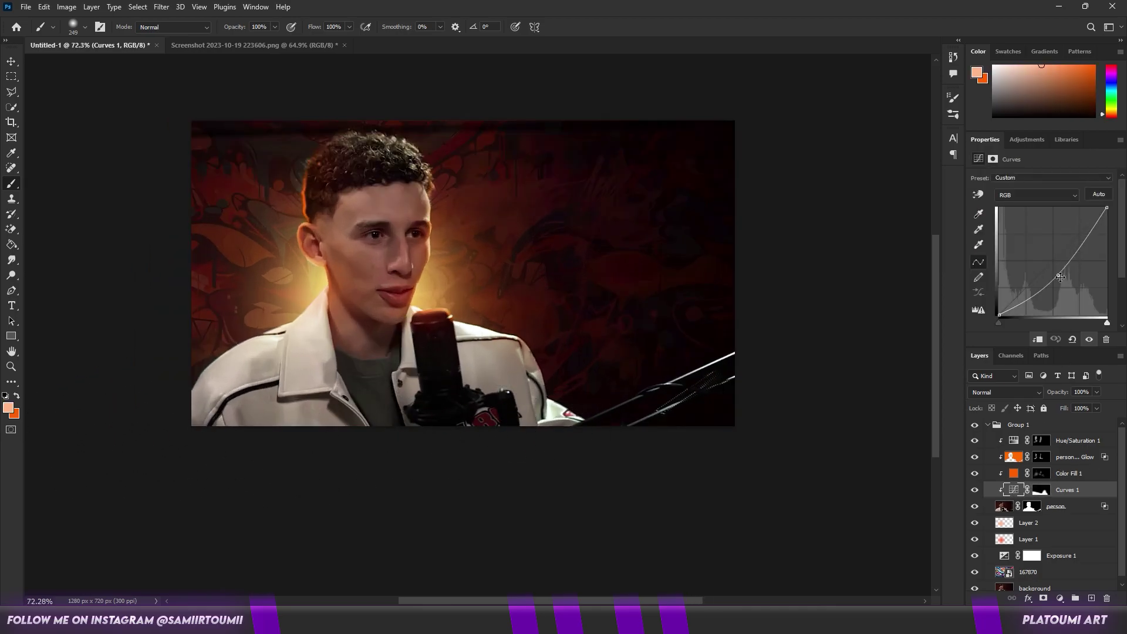
pyautogui.moveTo(1060, 276); pyautogui.dragTo(1059, 277)
# Add a second clipped Curves adjustment directly above the person layer and raise the curve's midpoint slightly to brighten him
pyautogui.click(1053, 507)
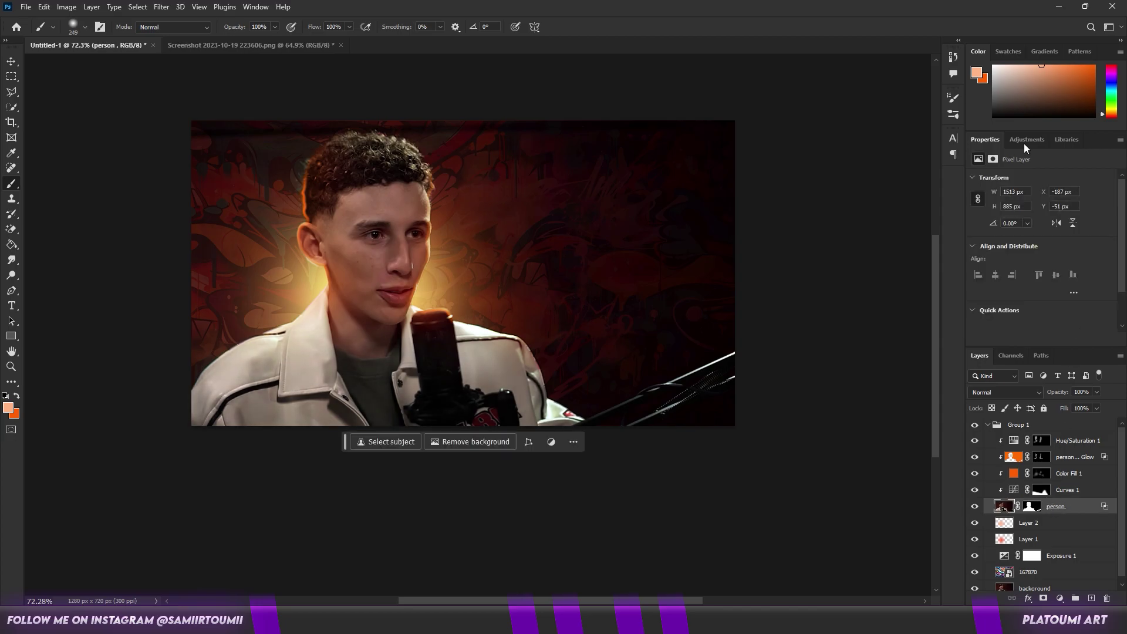
pyautogui.click(1026, 144)
pyautogui.click(1010, 253)
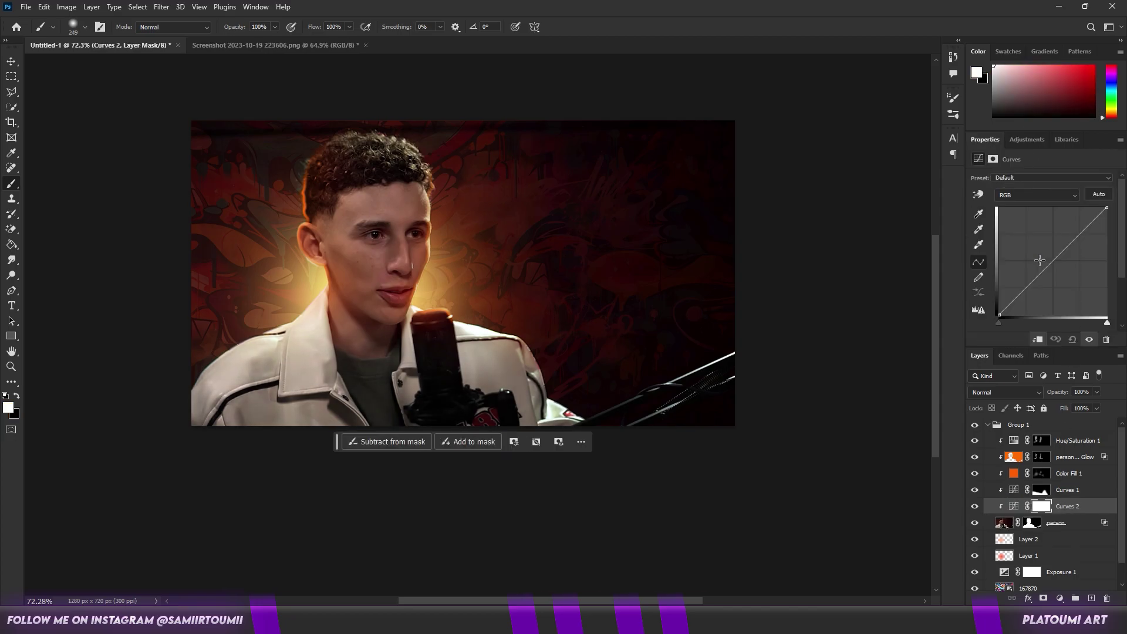
pyautogui.moveTo(1053, 260); pyautogui.dragTo(1050, 259)
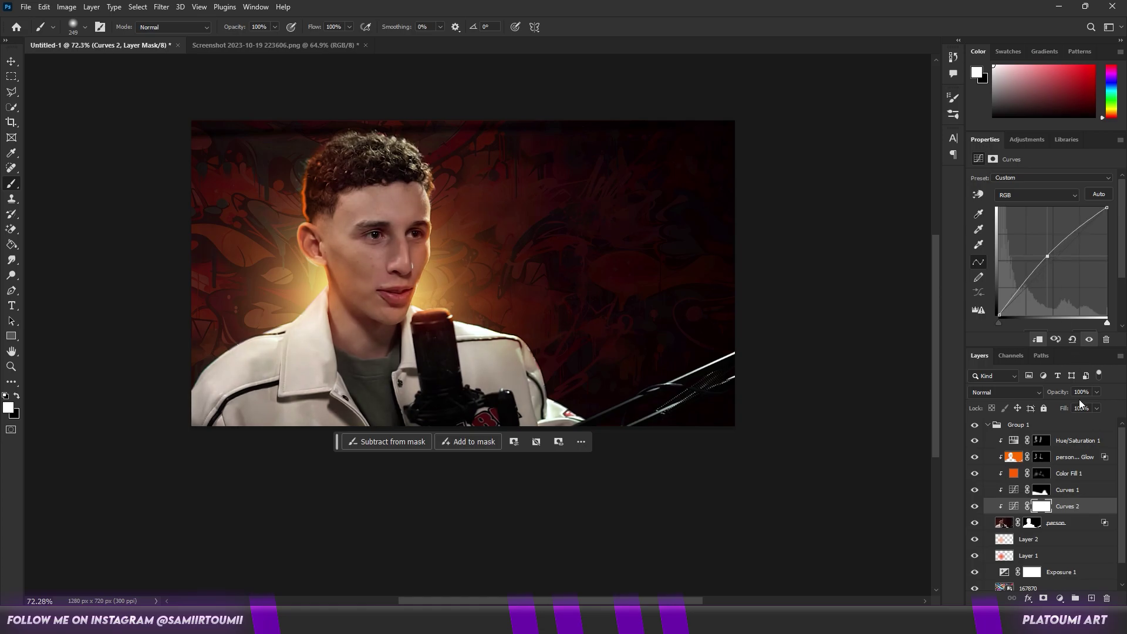
# Invert the brightening Curves mask and paint it back in white over the face and hair with the large soft brush
pyautogui.hotkey('ctrl', 'i')
pyautogui.moveTo(403, 215); pyautogui.dragTo(460, 257)
pyautogui.moveTo(410, 303)
pyautogui.mouseDown()
pyautogui.moveTo(378, 214)
pyautogui.moveTo(417, 181)
pyautogui.moveTo(367, 196)
pyautogui.moveTo(370, 271)
pyautogui.moveTo(385, 301)
pyautogui.moveTo(442, 279)
pyautogui.mouseUp()
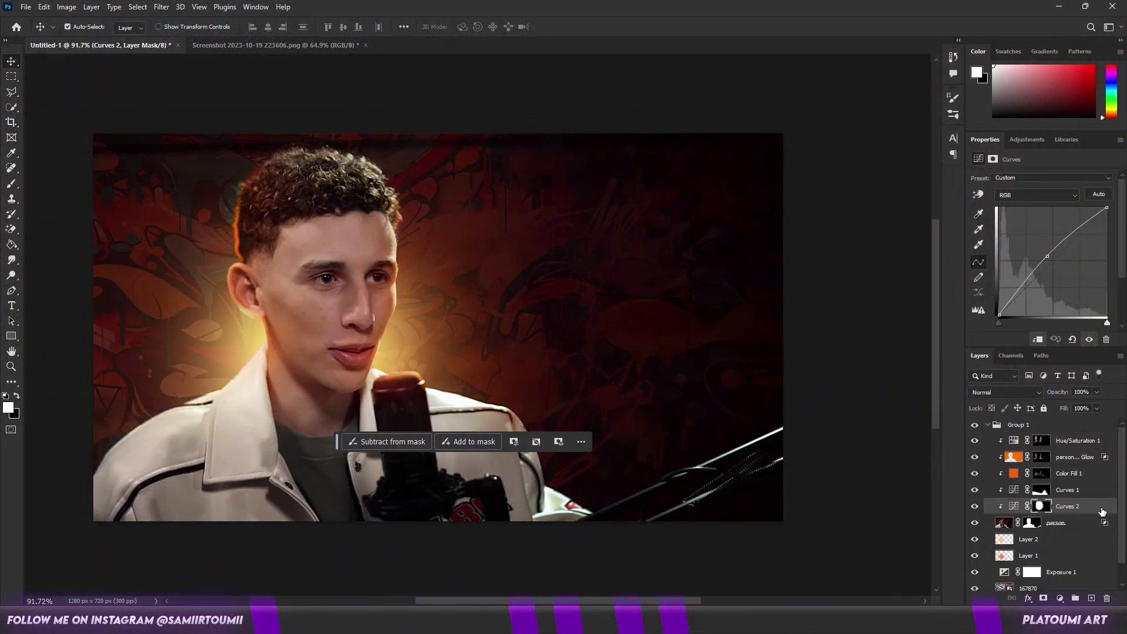
# Add an orange Inner Glow in Linear Dodge (Add) mode to the person layer with a size of 5 px
pyautogui.click(1075, 524)
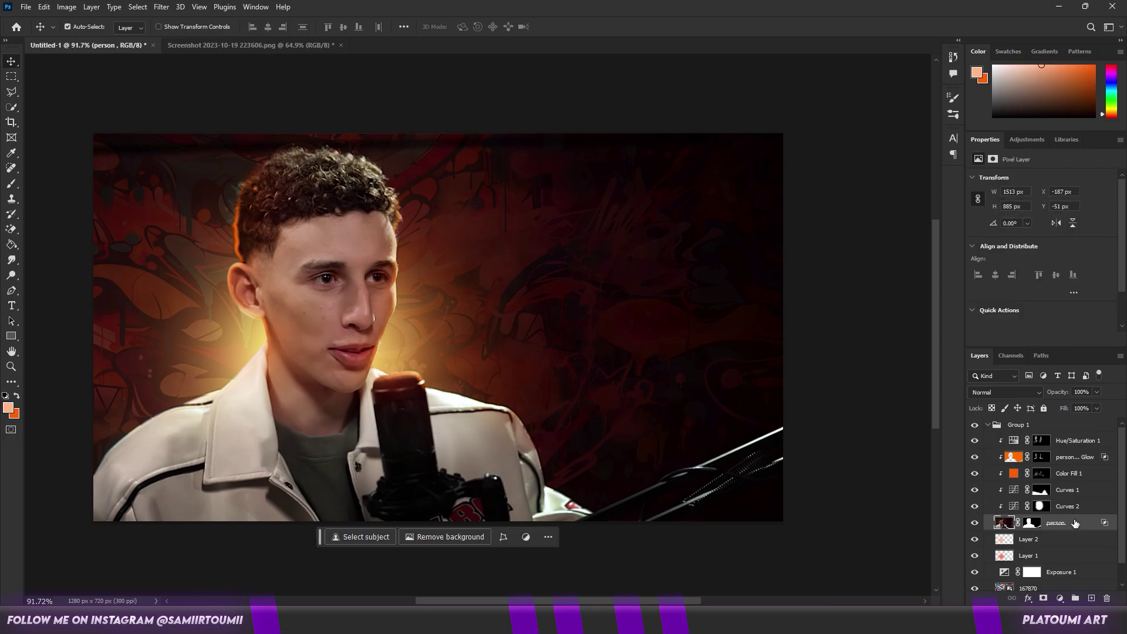
pyautogui.doubleClick(1075, 524)
pyautogui.moveTo(615, 472); pyautogui.dragTo(350, 327)
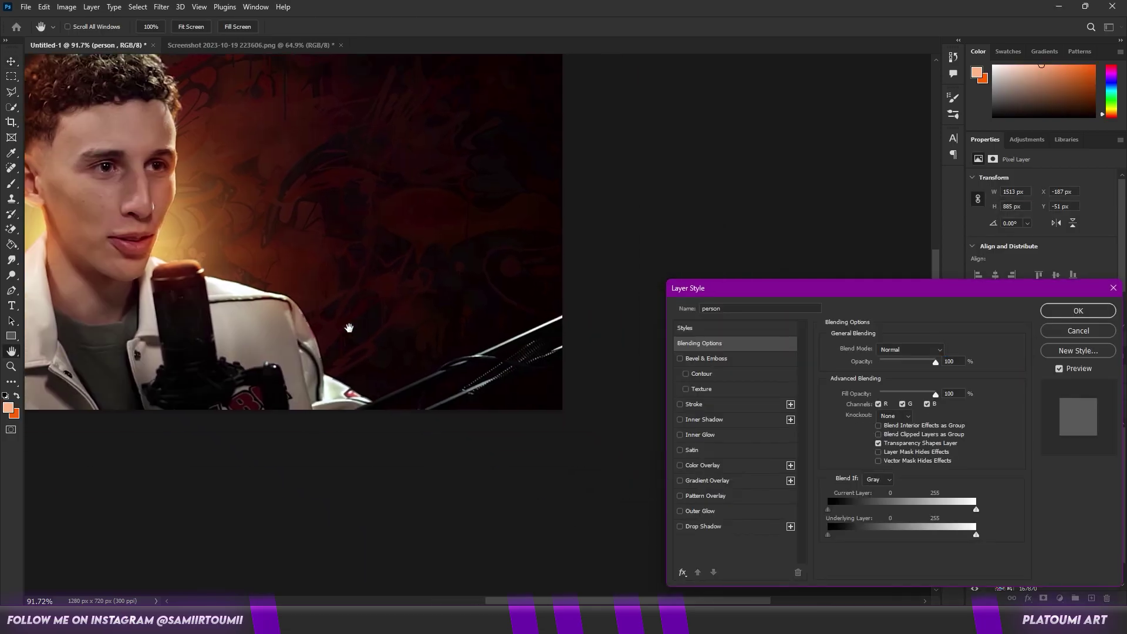
pyautogui.click(710, 433)
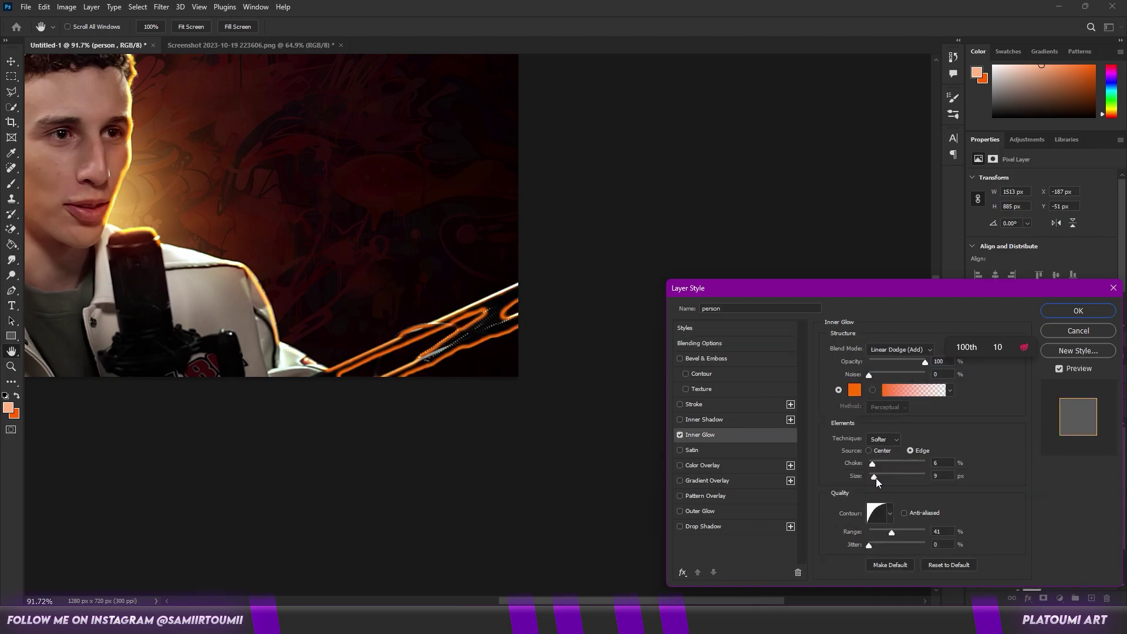
pyautogui.moveTo(876, 478); pyautogui.dragTo(867, 479)
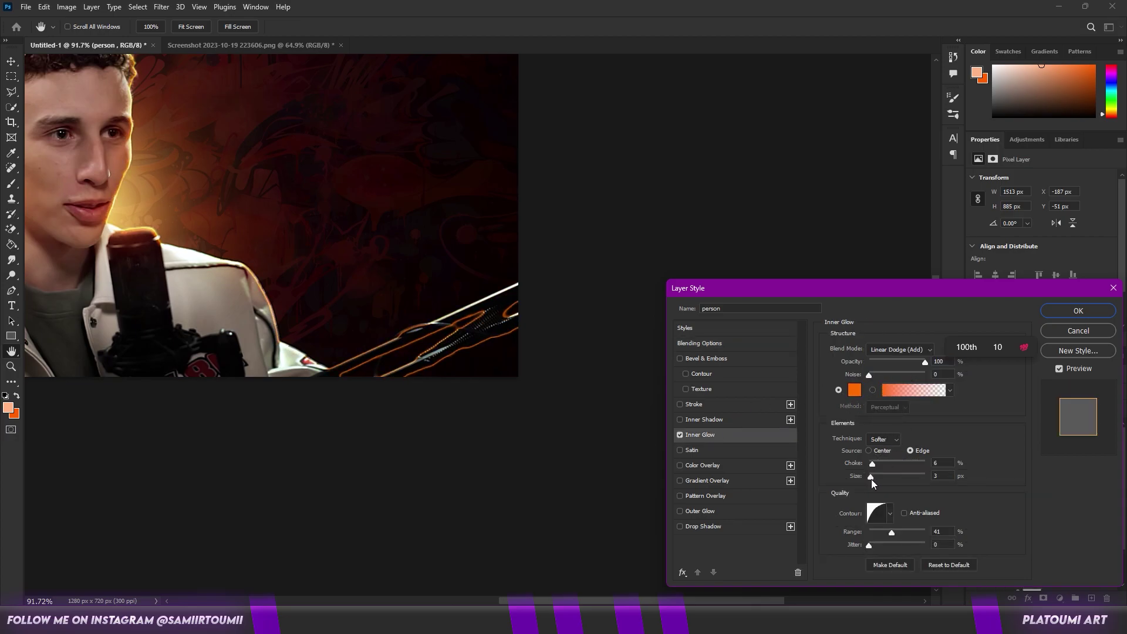
pyautogui.moveTo(871, 481); pyautogui.dragTo(872, 480)
# Refine the inner glow to 79% opacity, 2% choke and 4 px size, and apply the layer style
pyautogui.moveTo(921, 364); pyautogui.dragTo(894, 371)
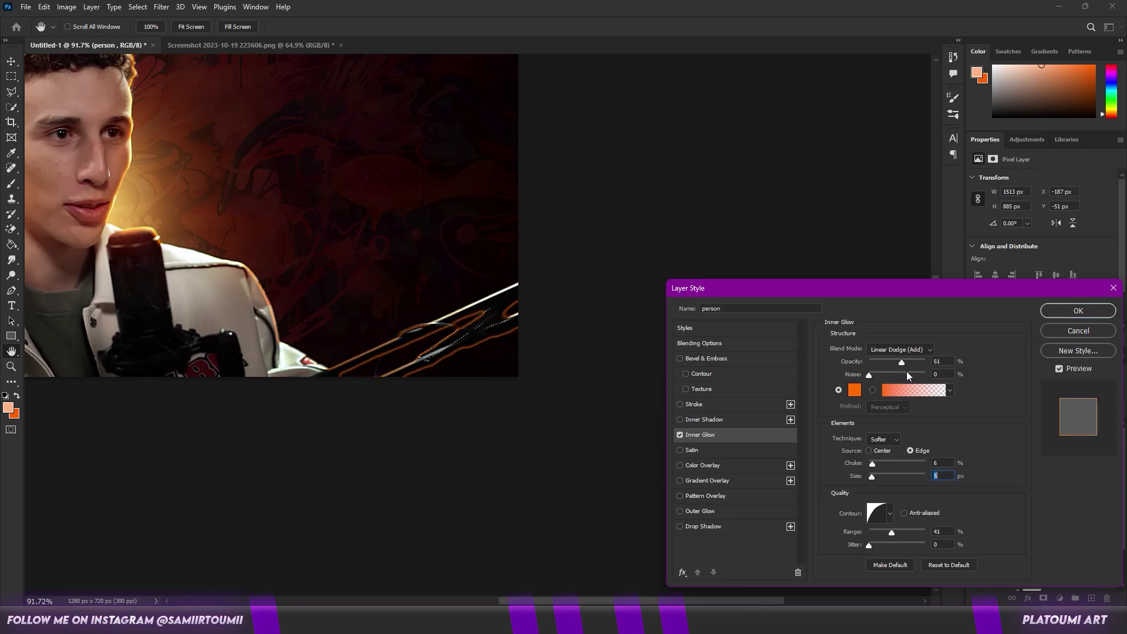
pyautogui.click(910, 373)
pyautogui.moveTo(873, 464); pyautogui.dragTo(871, 472)
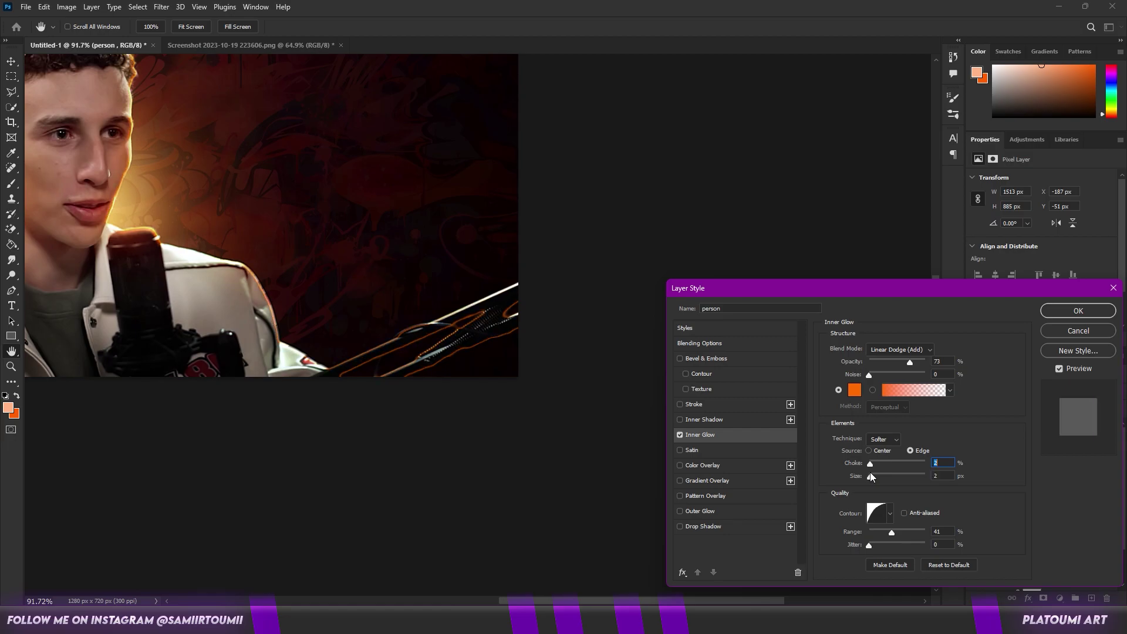
pyautogui.press('Tab')
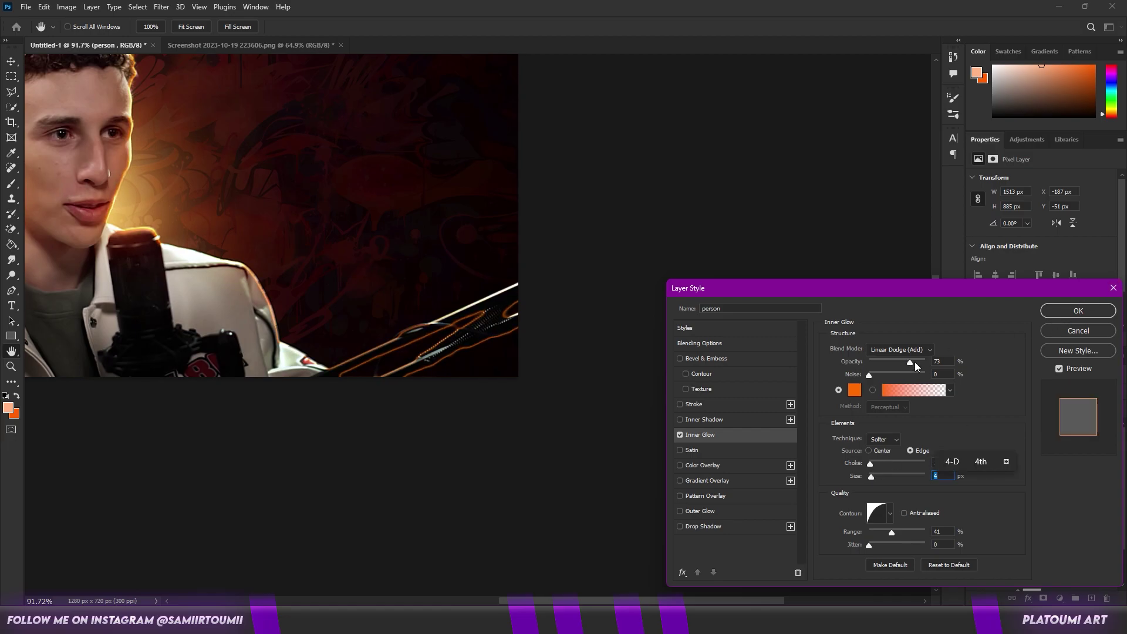
pyautogui.click(1048, 312)
# Convert the person layer's inner glow into its own layer and hide it with an inverted, black layer mask
pyautogui.rightClick(1106, 523)
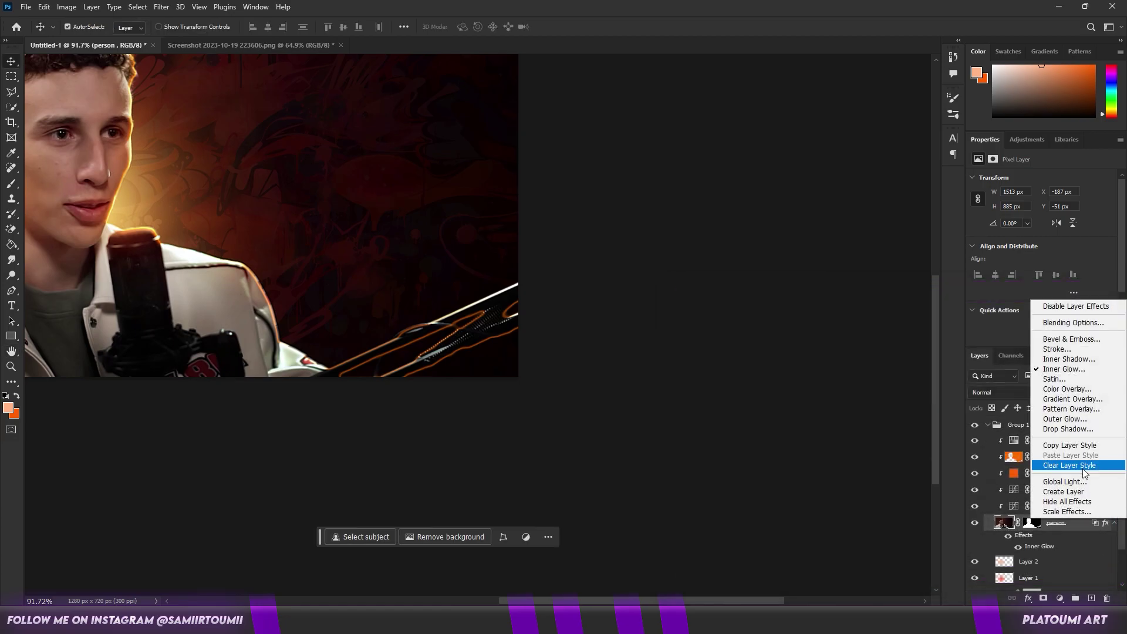
pyautogui.click(1075, 492)
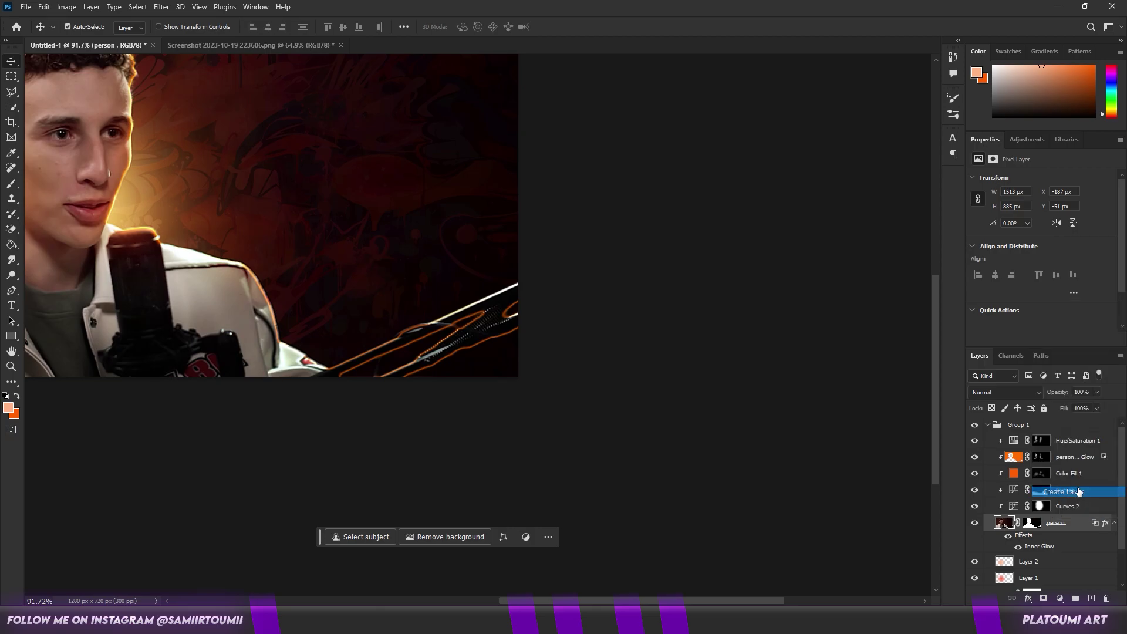
pyautogui.click(1043, 598)
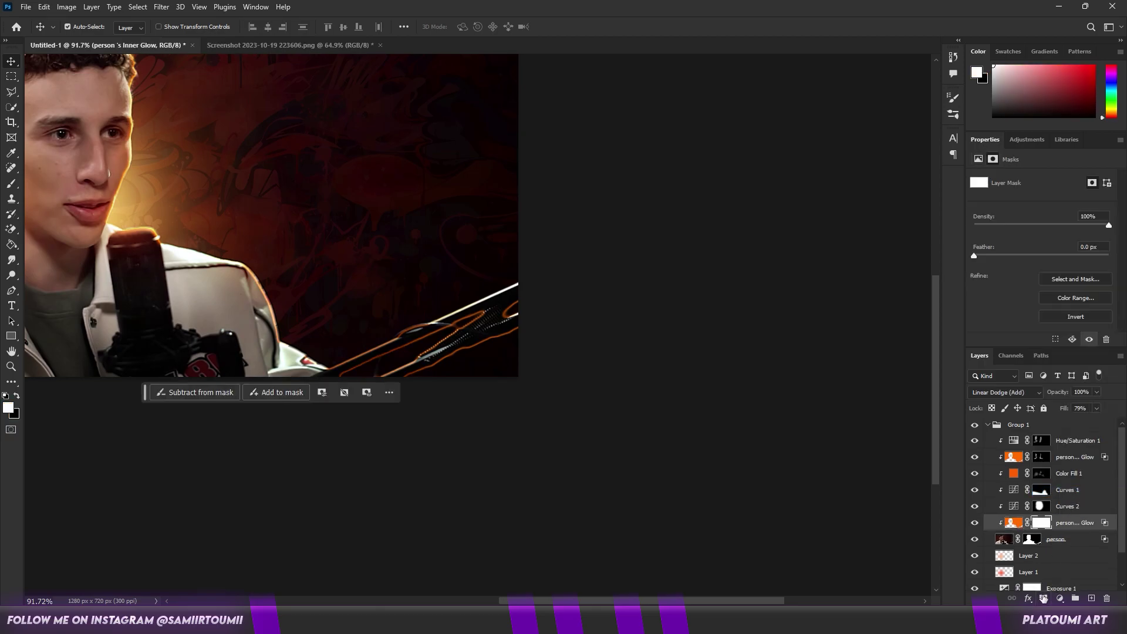
pyautogui.hotkey('ctrl', 'i')
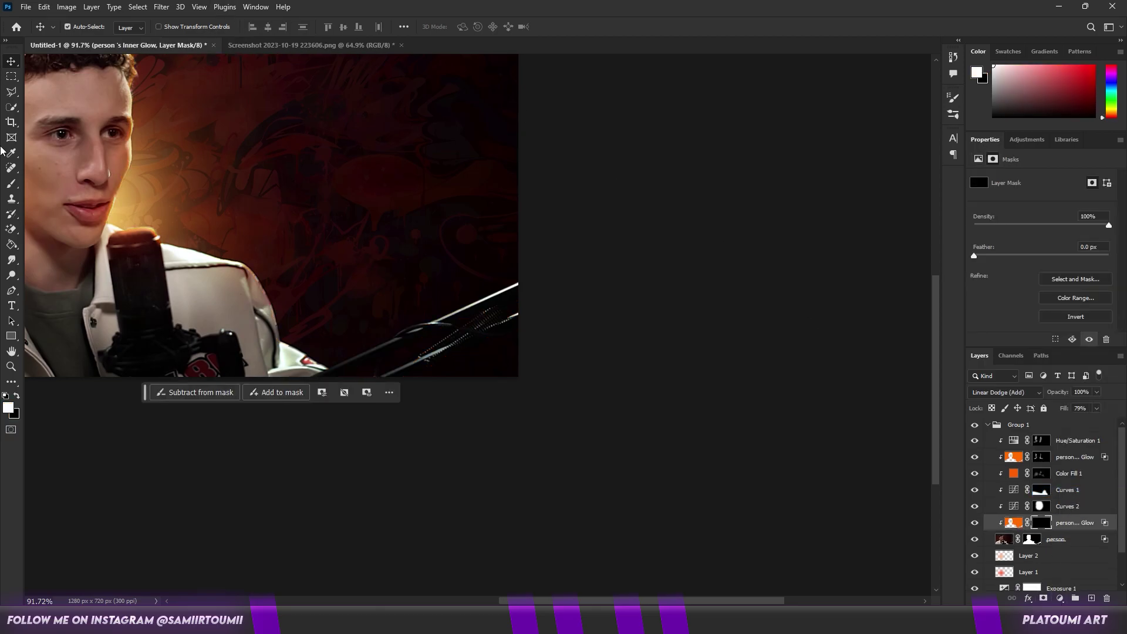
# Check the rim light in the reference image maxresdefault.jpg and paint the glow mask white along the microphone arm's upper edge with a smaller brush
pyautogui.click(12, 186)
pyautogui.scroll(3, 295, 259)
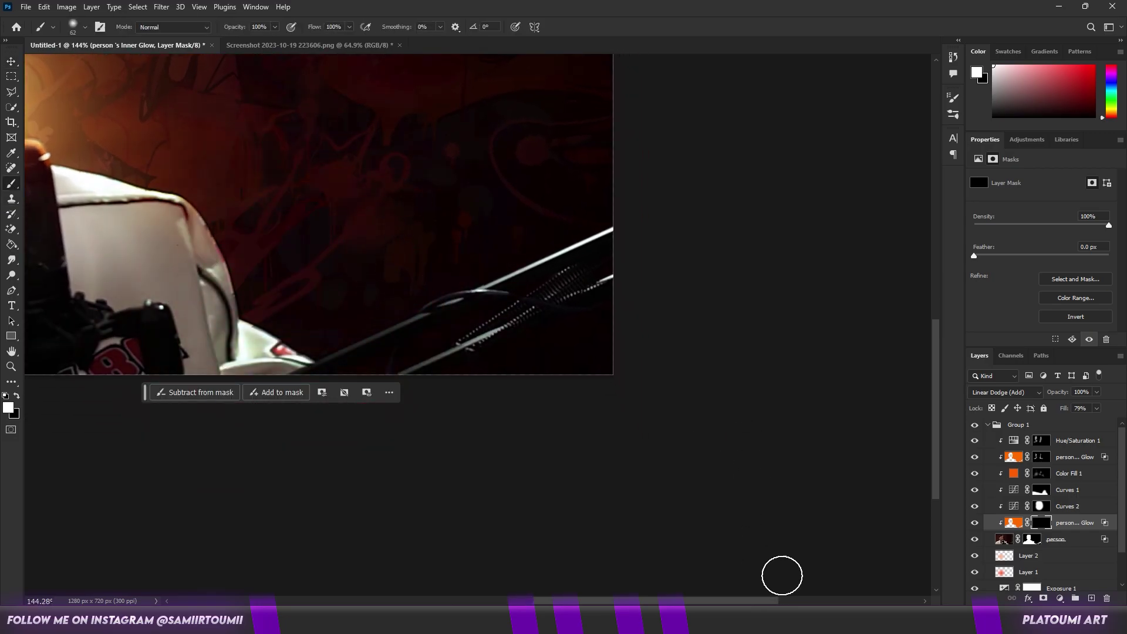
pyautogui.click(787, 621)
pyautogui.scroll(4, 819, 465)
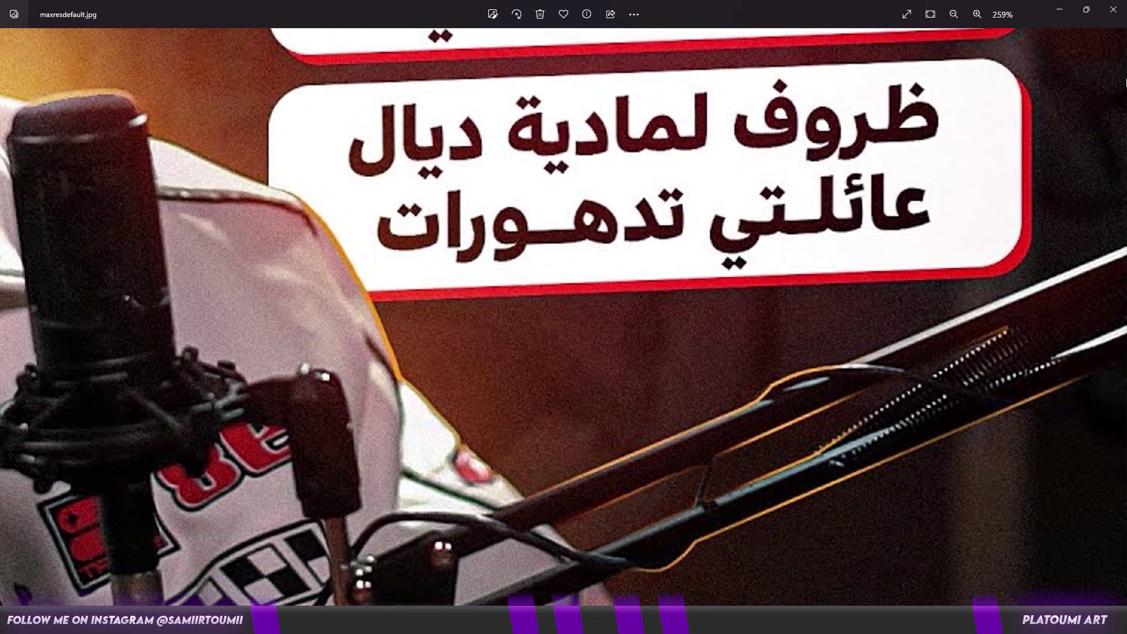
pyautogui.click(1114, 9)
pyautogui.scroll(3, 485, 301)
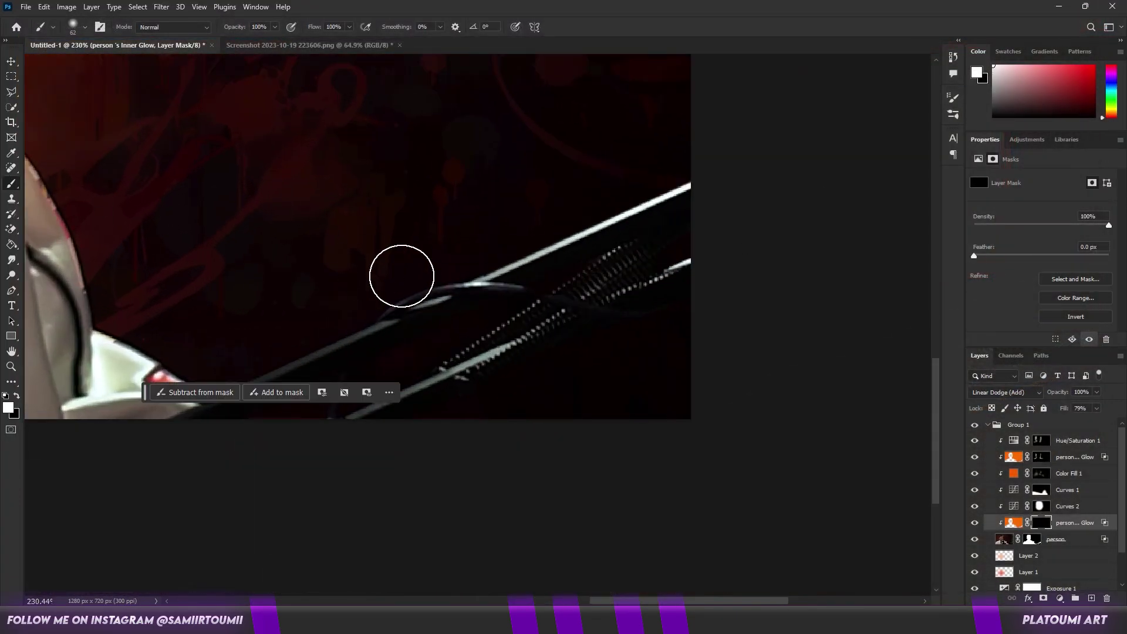
pyautogui.scroll(2, 371, 269)
pyautogui.press('[')
pyautogui.press('[')
pyautogui.press('[')
pyautogui.press('[')
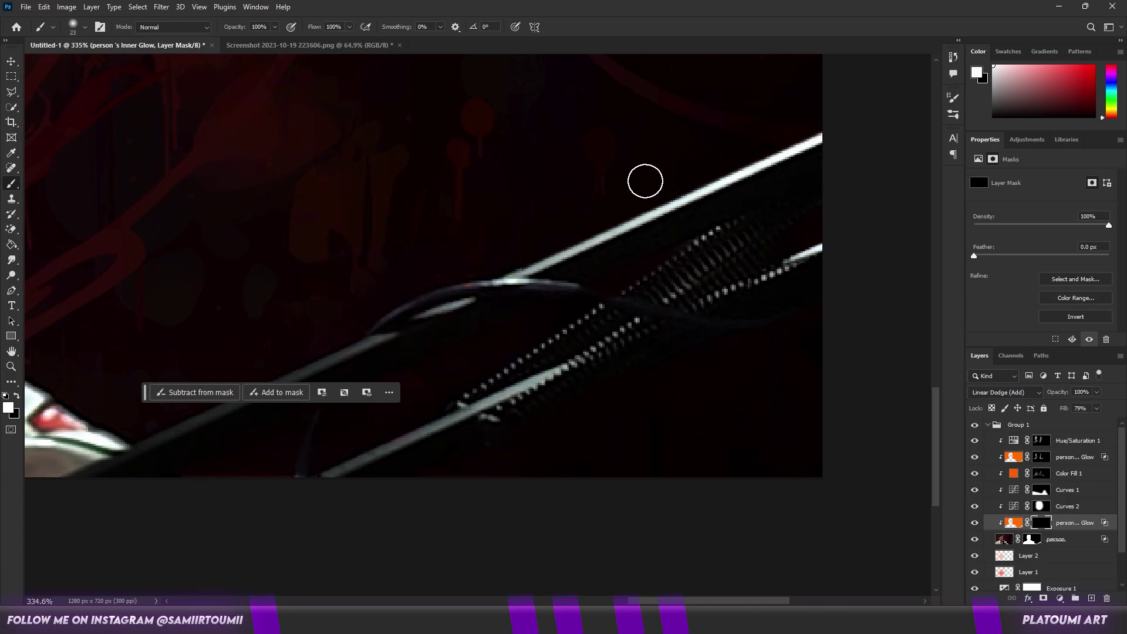
pyautogui.moveTo(645, 180); pyautogui.dragTo(679, 88)
pyautogui.moveTo(583, 224); pyautogui.dragTo(502, 259)
pyautogui.moveTo(581, 218)
pyautogui.mouseDown()
pyautogui.moveTo(397, 279)
pyautogui.moveTo(505, 241)
pyautogui.mouseUp()
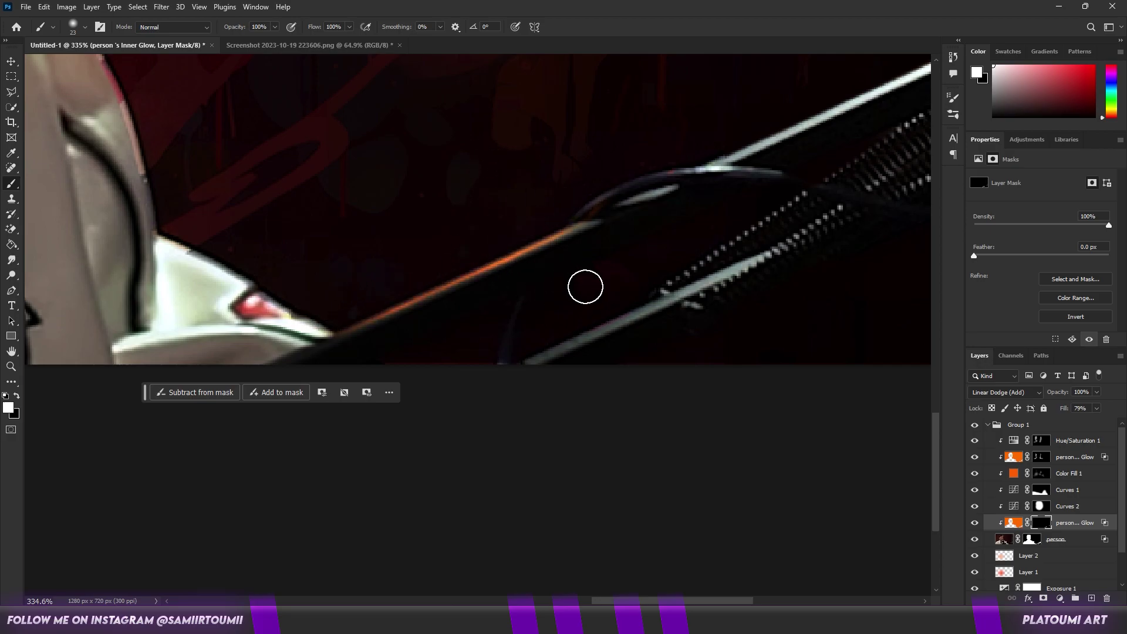
# Finish painting the glow mask along the microphone arm's lower edges and the jacket's shoulder, adjusting the brush size and mask color
pyautogui.scroll(-5, 637, 282)
pyautogui.press(']')
pyautogui.press(']')
pyautogui.press(']')
pyautogui.press(']')
pyautogui.press('x')
pyautogui.scroll(5, 383, 365)
pyautogui.scroll(-2, 634, 395)
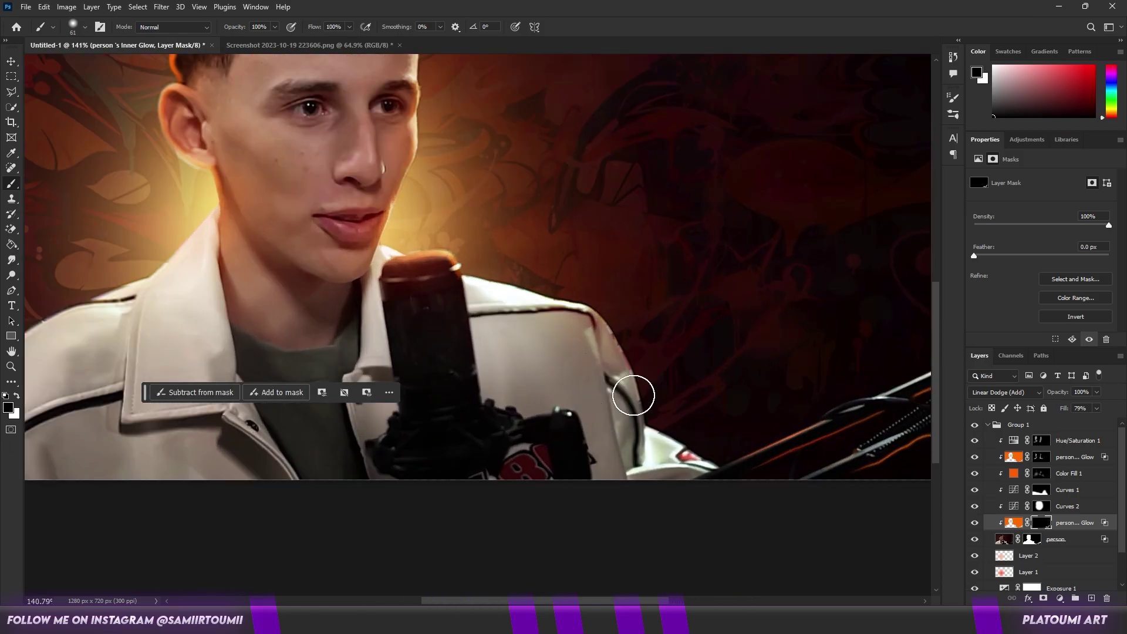
pyautogui.scroll(2, 453, 335)
pyautogui.scroll(-5, 453, 335)
# Paint black on the Color Fill 1 mask with a larger brush to remove the orange tint from the microphone's top
pyautogui.click(1021, 473)
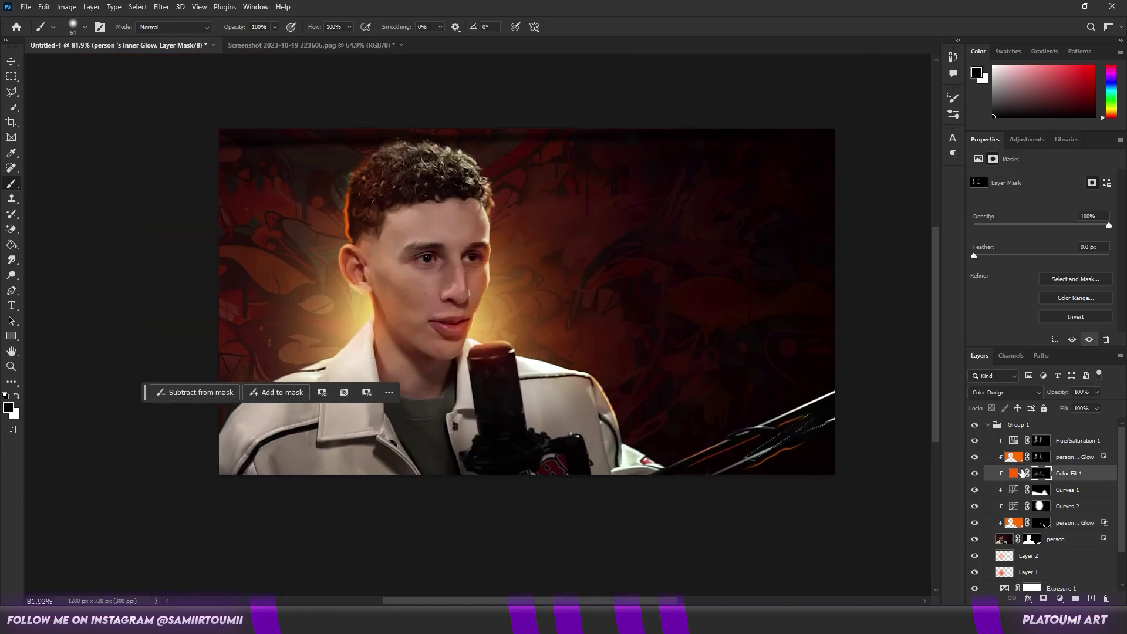
pyautogui.scroll(-5, 651, 410)
pyautogui.scroll(6, 651, 410)
pyautogui.scroll(-3, 652, 409)
pyautogui.press(']')
pyautogui.press(']')
pyautogui.press(']')
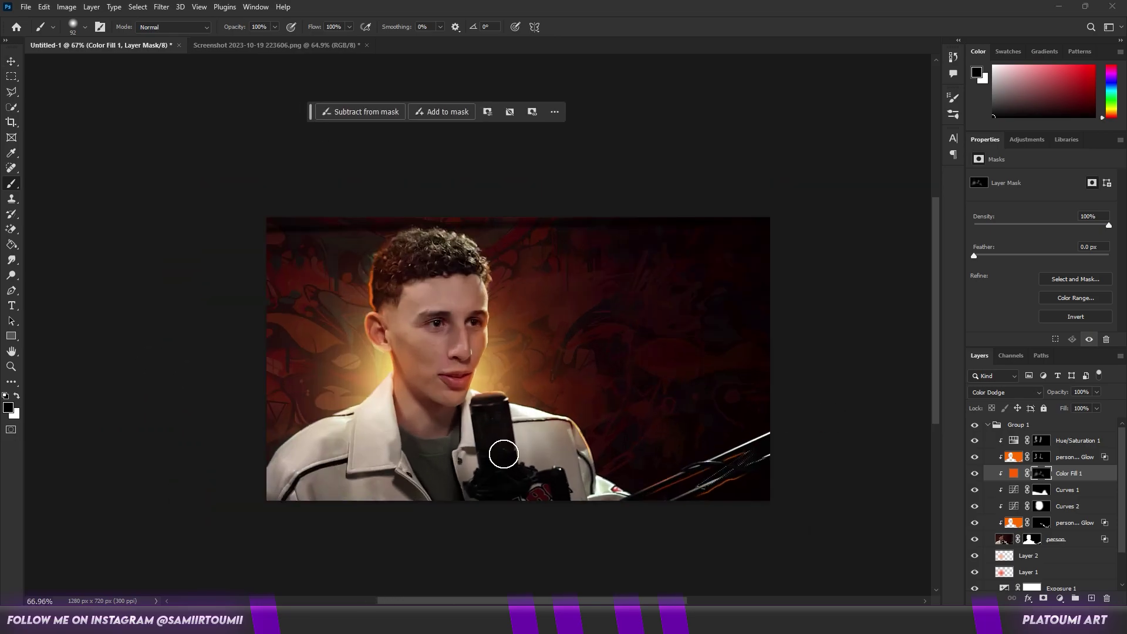
pyautogui.scroll(2, 502, 450)
# Add a clipped Exposure adjustment directly above the person layer and set its exposure to -0.75
pyautogui.click(1002, 540)
pyautogui.click(1027, 139)
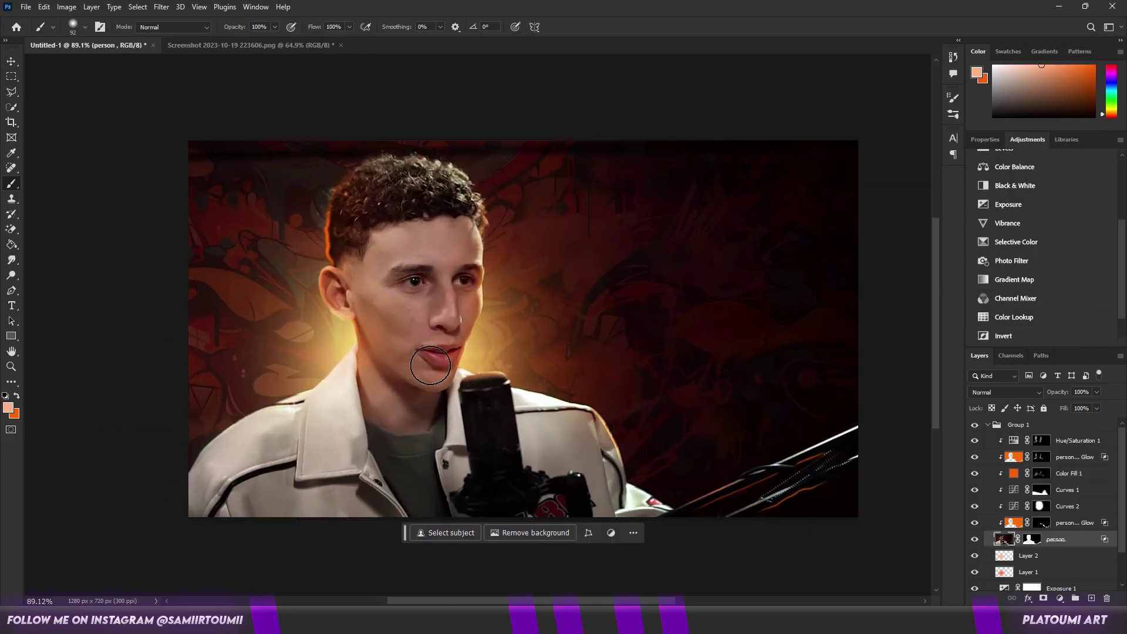
pyautogui.scroll(-2, 1030, 249)
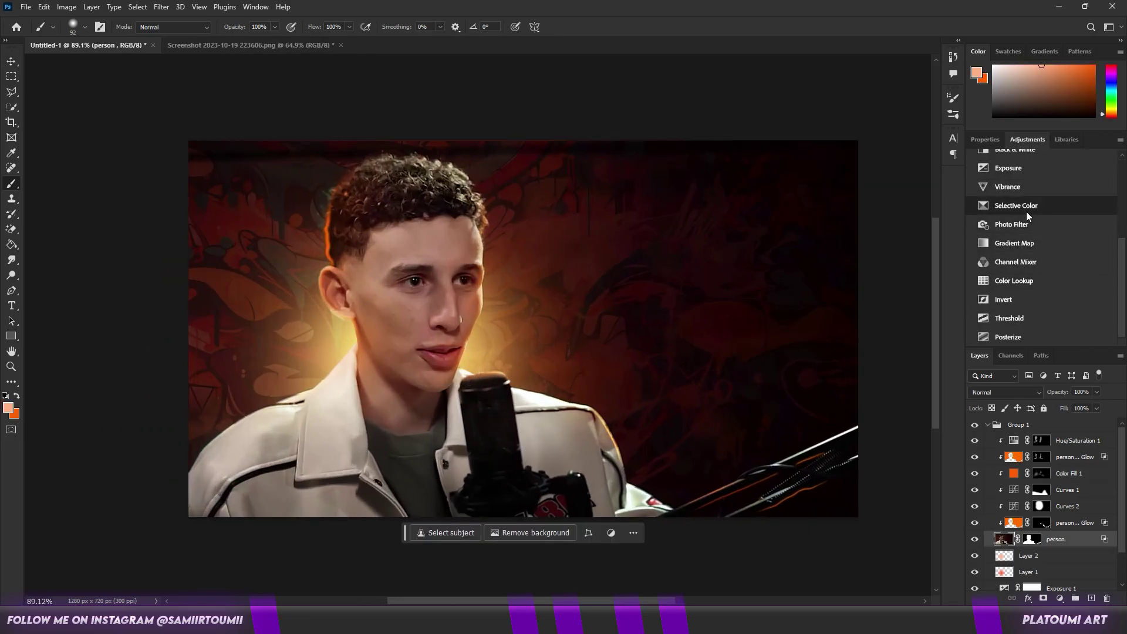
pyautogui.scroll(5, 1026, 211)
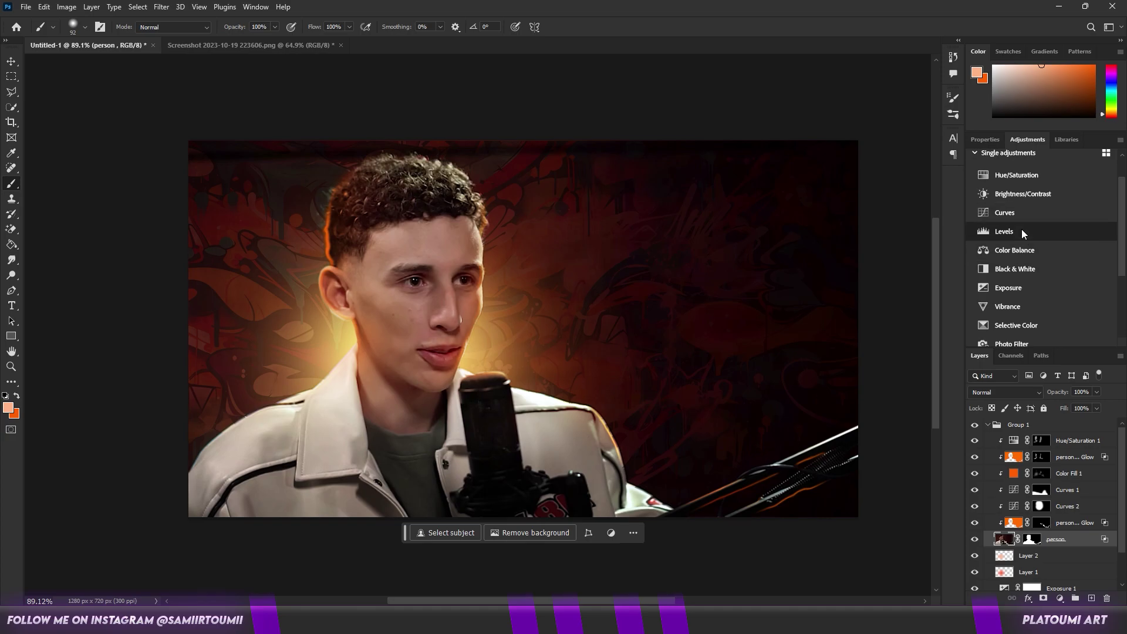
pyautogui.click(1019, 288)
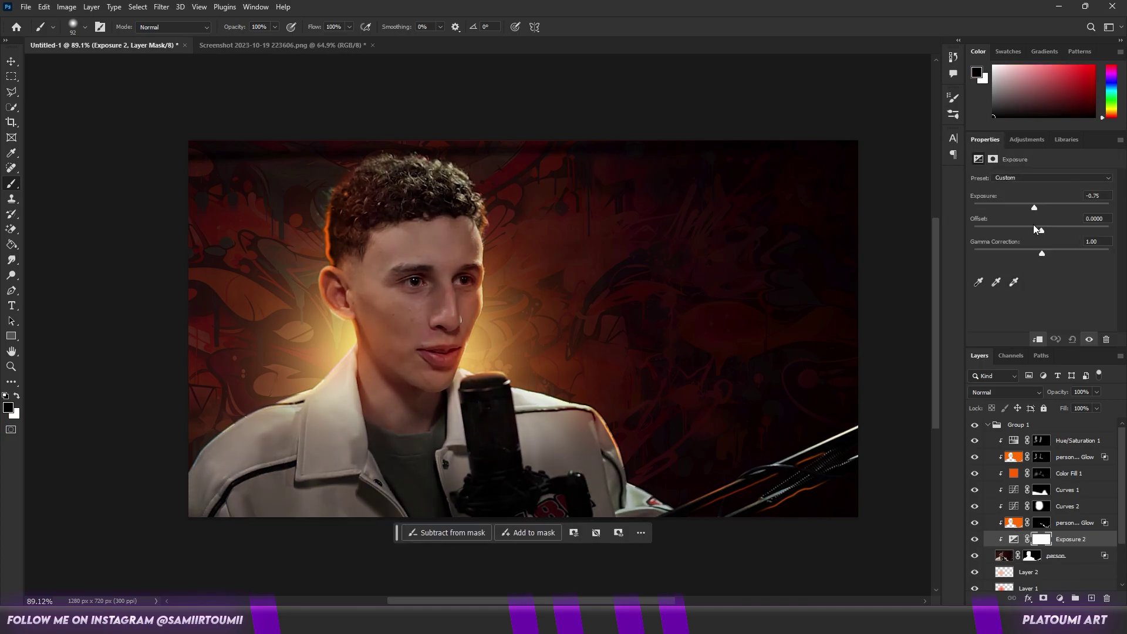
# Paint on the new inner glow layer's mask to bring out the rim light along the jacket's shoulders
pyautogui.click(1042, 523)
pyautogui.moveTo(289, 393)
pyautogui.mouseDown()
pyautogui.moveTo(224, 424)
pyautogui.moveTo(340, 343)
pyautogui.moveTo(253, 439)
pyautogui.mouseUp()
pyautogui.press(']')
pyautogui.scroll(1, 377, 364)
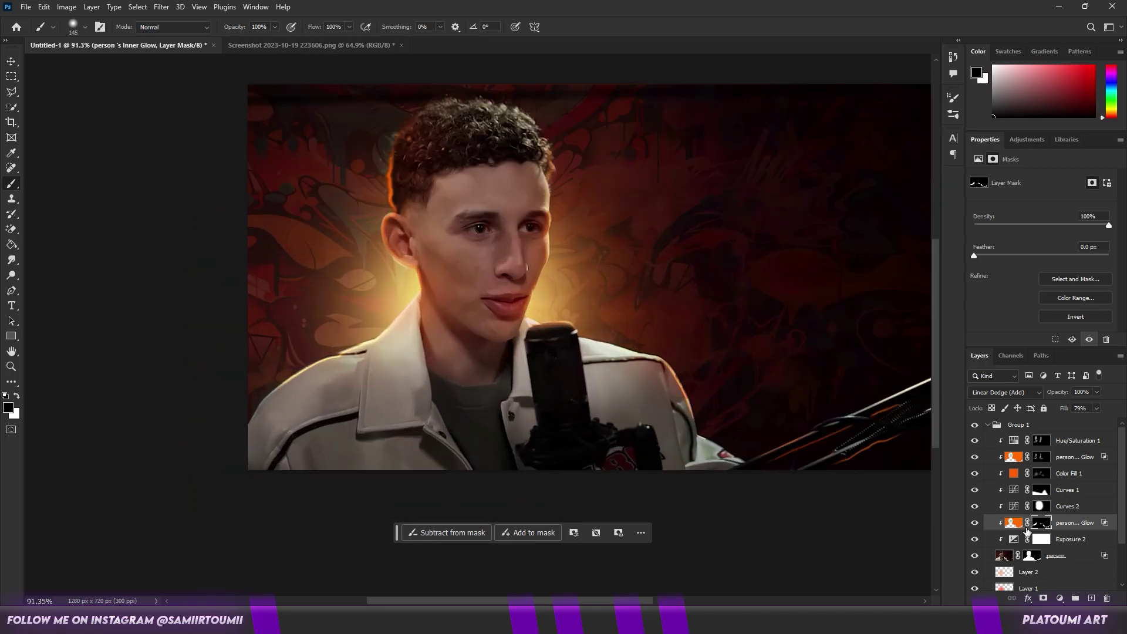
# Set the Exposure 2 adjustment to -0.93 exposure and 0.90 gamma correction, and invert its mask to black
pyautogui.click(1012, 543)
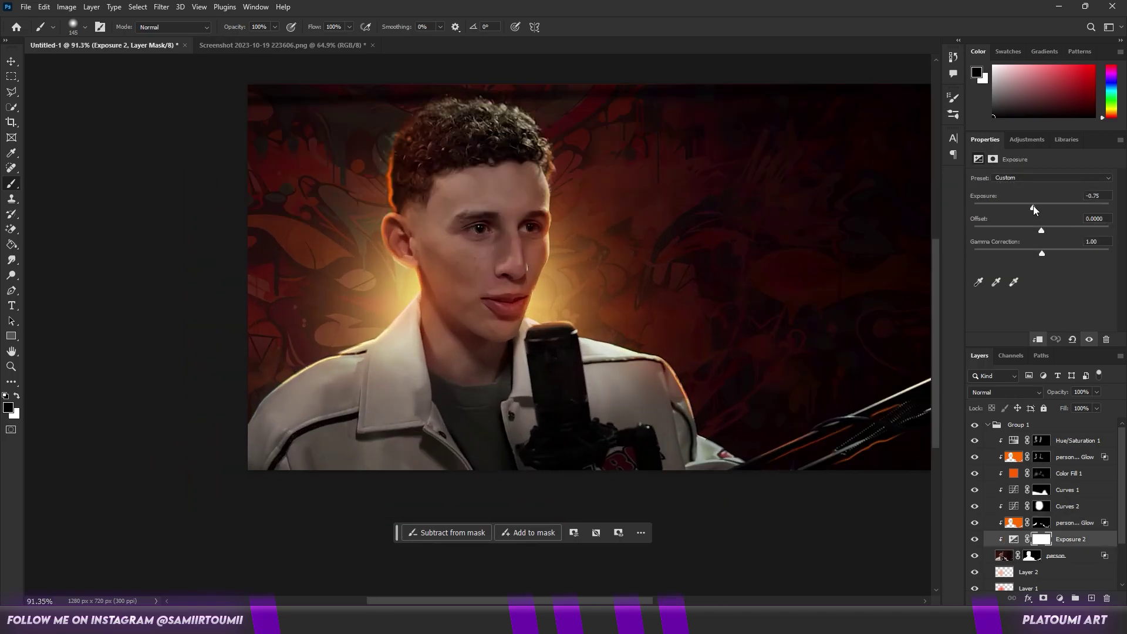
pyautogui.moveTo(1034, 209); pyautogui.dragTo(1033, 208)
pyautogui.click(1046, 254)
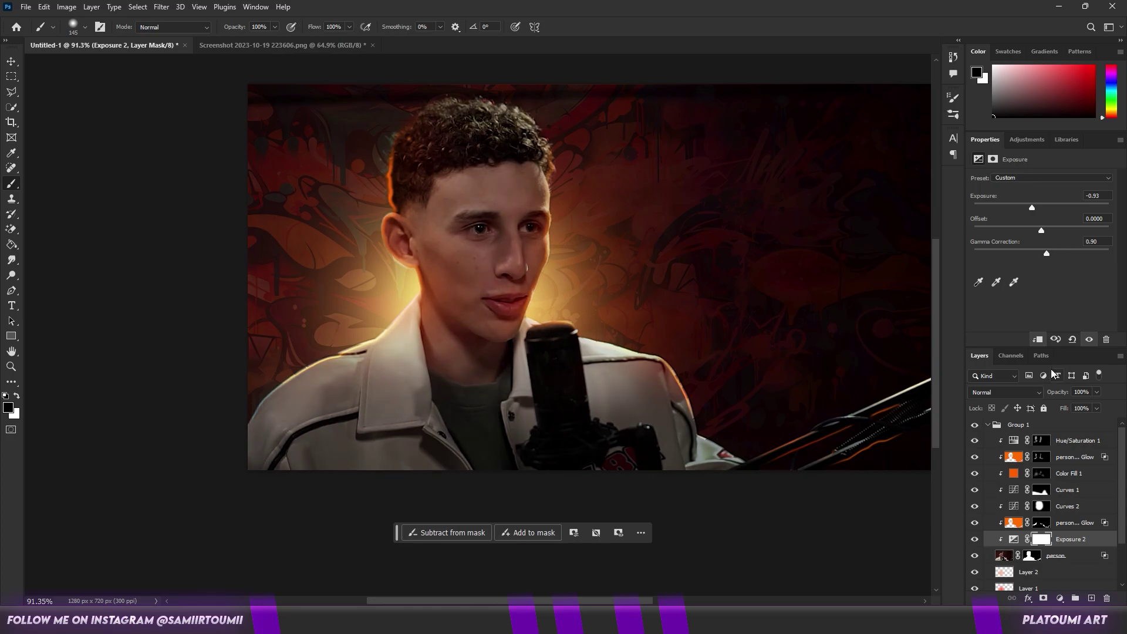
pyautogui.hotkey('ctrl', 'i')
# Paint white on the Exposure 2 mask with a soft brush of about 367 px to darken the lower edge of the jacket
pyautogui.scroll(-1, 582, 264)
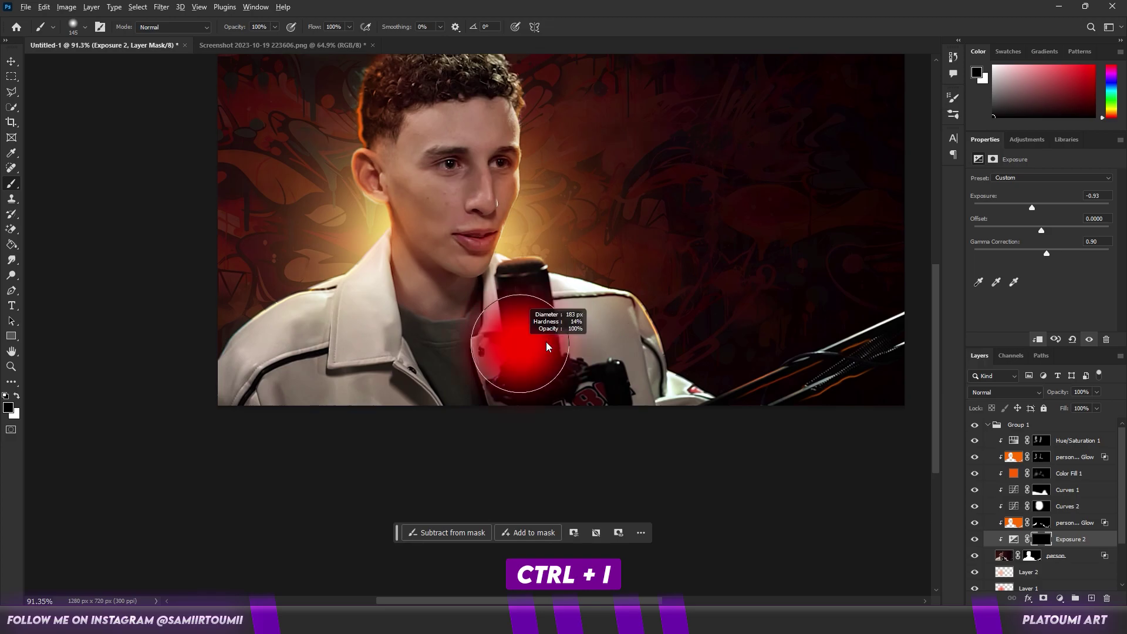
pyautogui.moveTo(540, 347); pyautogui.dragTo(681, 453)
pyautogui.press('x')
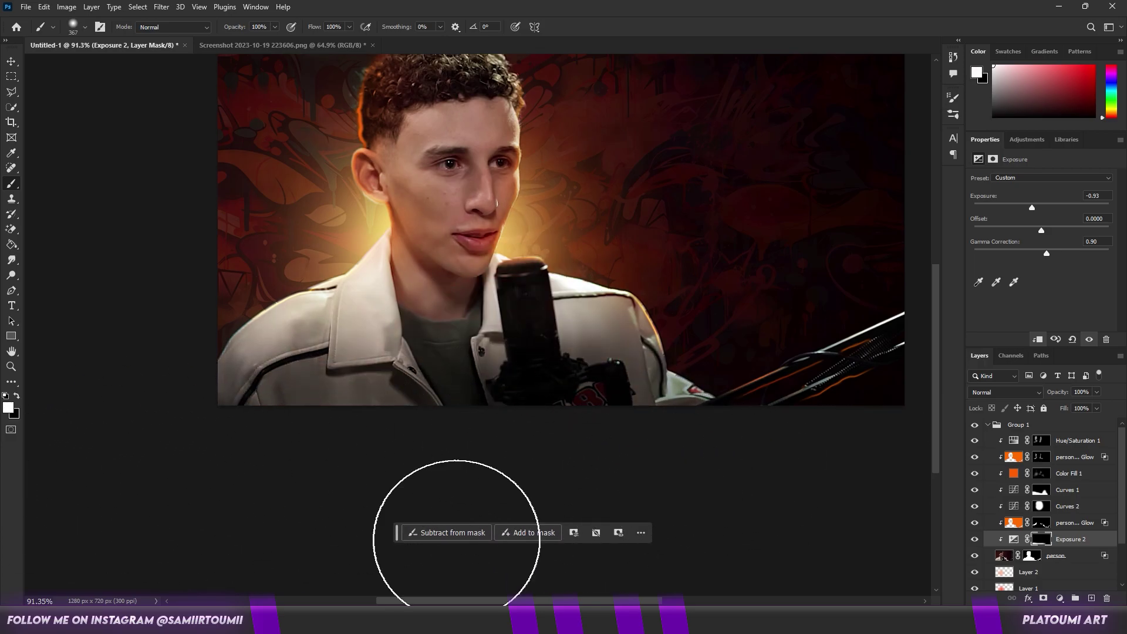
pyautogui.scroll(-2, 456, 534)
pyautogui.press('x')
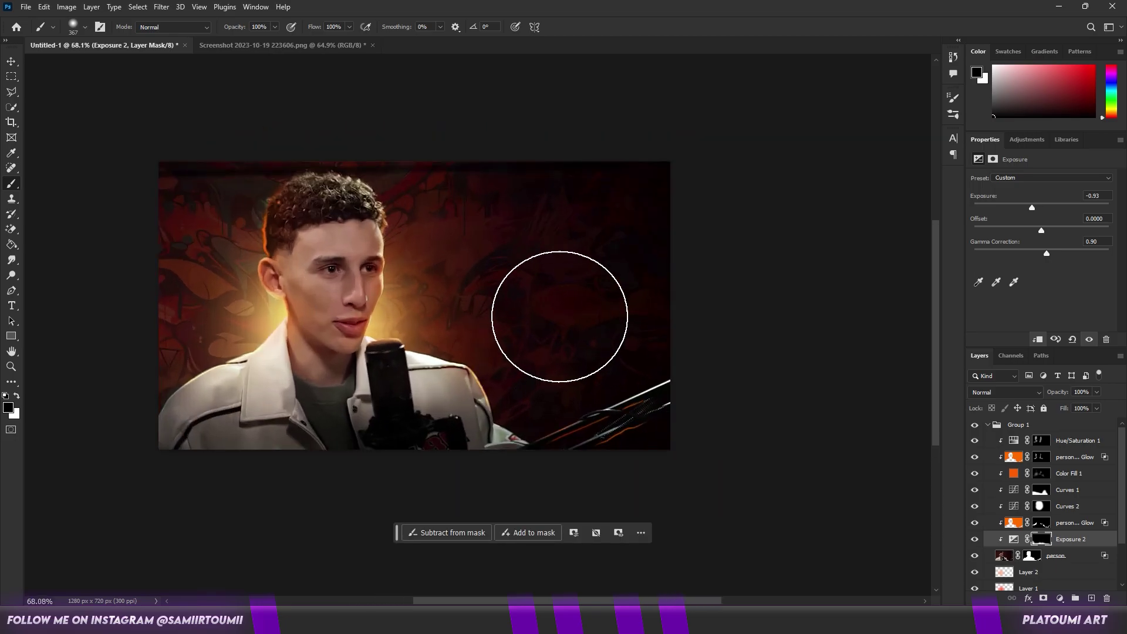
pyautogui.scroll(2, 378, 331)
pyautogui.press('v')
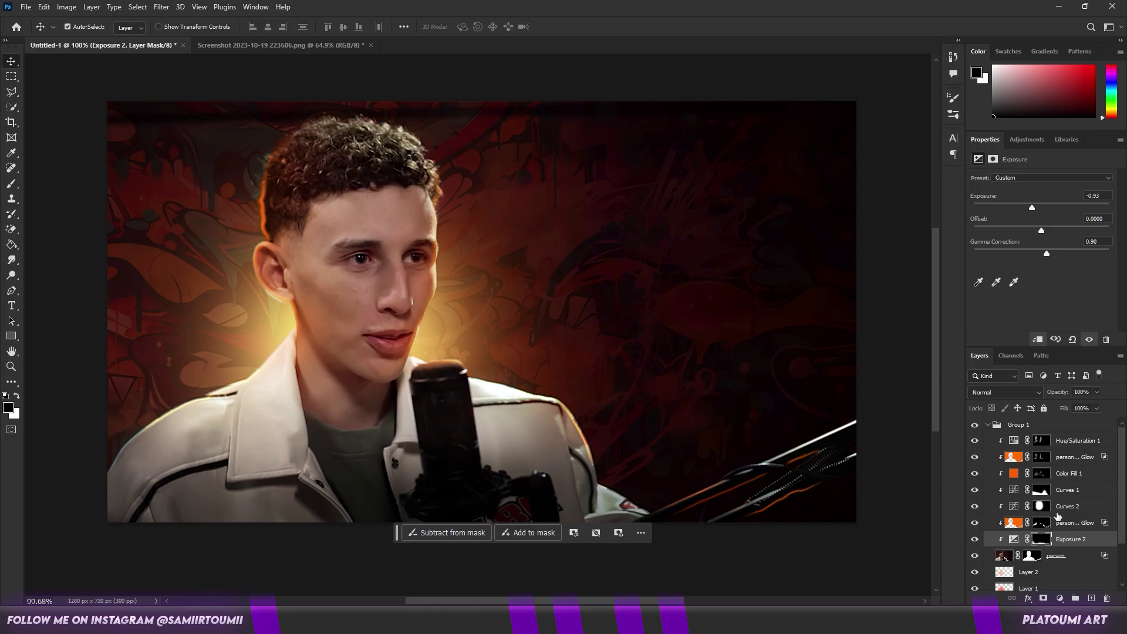
# Collapse Group 1, add an Exposure adjustment above it with exposure +0.35, and invert its mask to black
pyautogui.click(988, 424)
pyautogui.click(1028, 139)
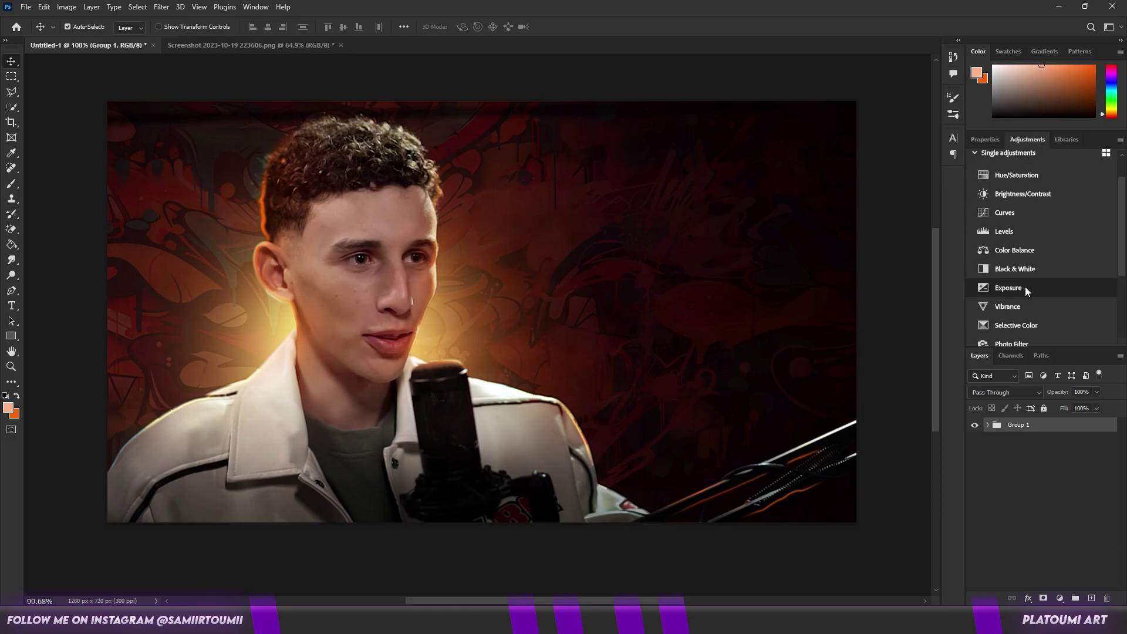
pyautogui.click(1025, 286)
pyautogui.moveTo(1045, 210); pyautogui.dragTo(1046, 212)
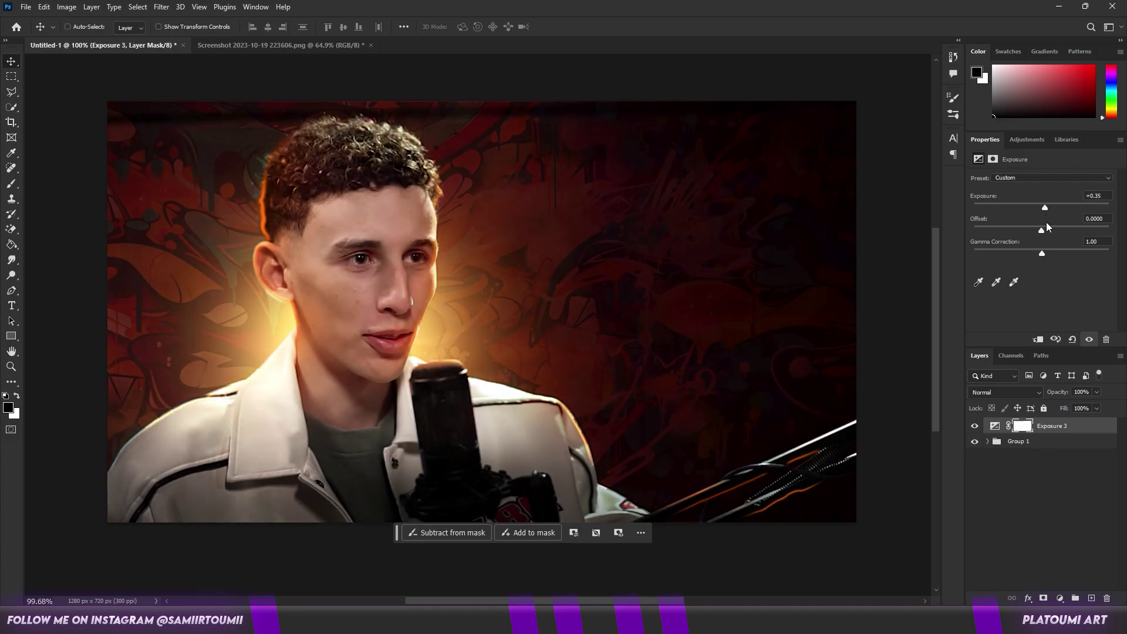
pyautogui.hotkey('ctrl', 'i')
# Paint white on the Exposure 3 mask with a large soft brush to brighten the backlight on both sides of the man's neck
pyautogui.click(16, 185)
pyautogui.moveTo(258, 329)
pyautogui.mouseDown()
pyautogui.moveTo(264, 290)
pyautogui.moveTo(290, 295)
pyautogui.moveTo(310, 263)
pyautogui.moveTo(337, 267)
pyautogui.mouseUp()
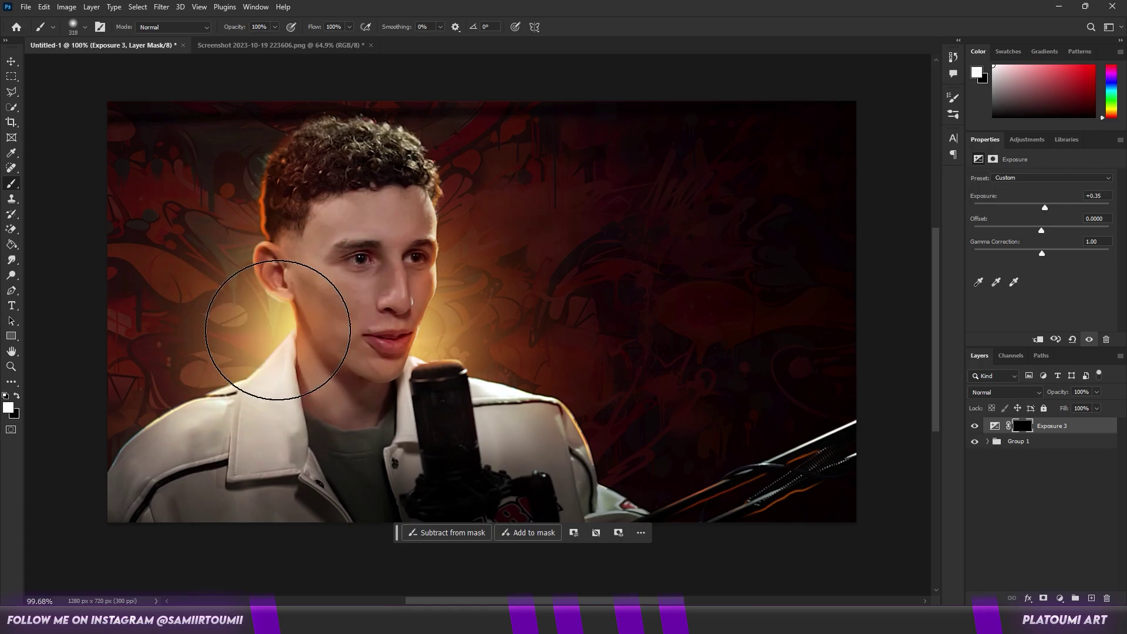
pyautogui.moveTo(277, 327)
pyautogui.mouseDown()
pyautogui.moveTo(277, 340)
pyautogui.moveTo(415, 289)
pyautogui.moveTo(548, 361)
pyautogui.mouseUp()
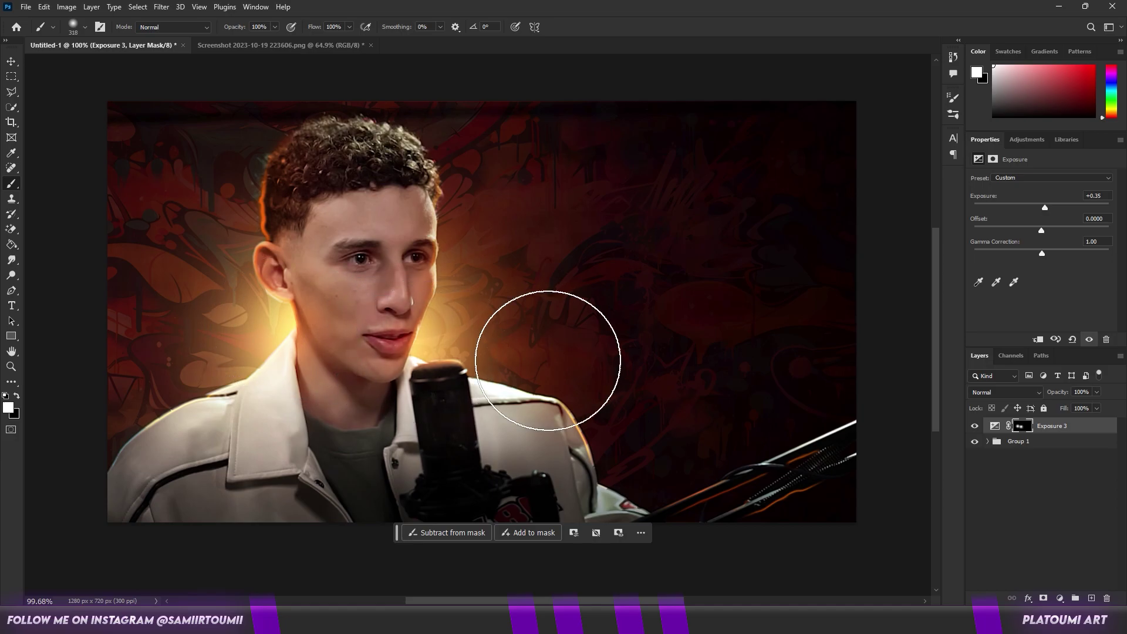
pyautogui.scroll(-3, 547, 361)
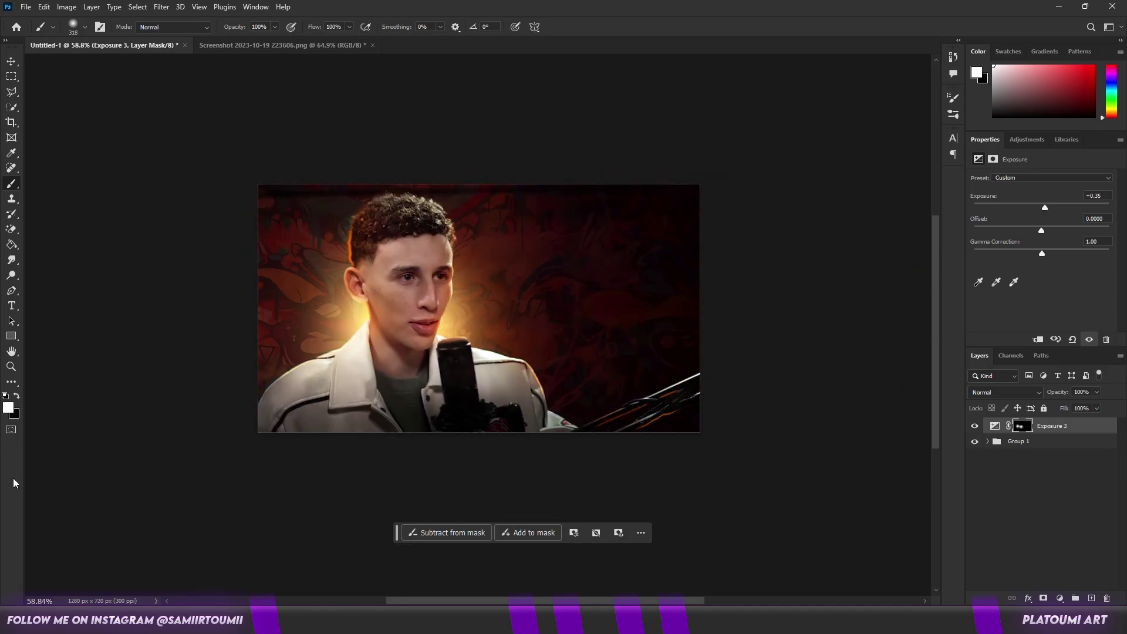
# Paint more white on the Exposure 3 mask around the man's head and neck, and compare the image with that adjustment hidden and shown
pyautogui.moveTo(503, 327); pyautogui.dragTo(461, 239)
pyautogui.scroll(3, 471, 316)
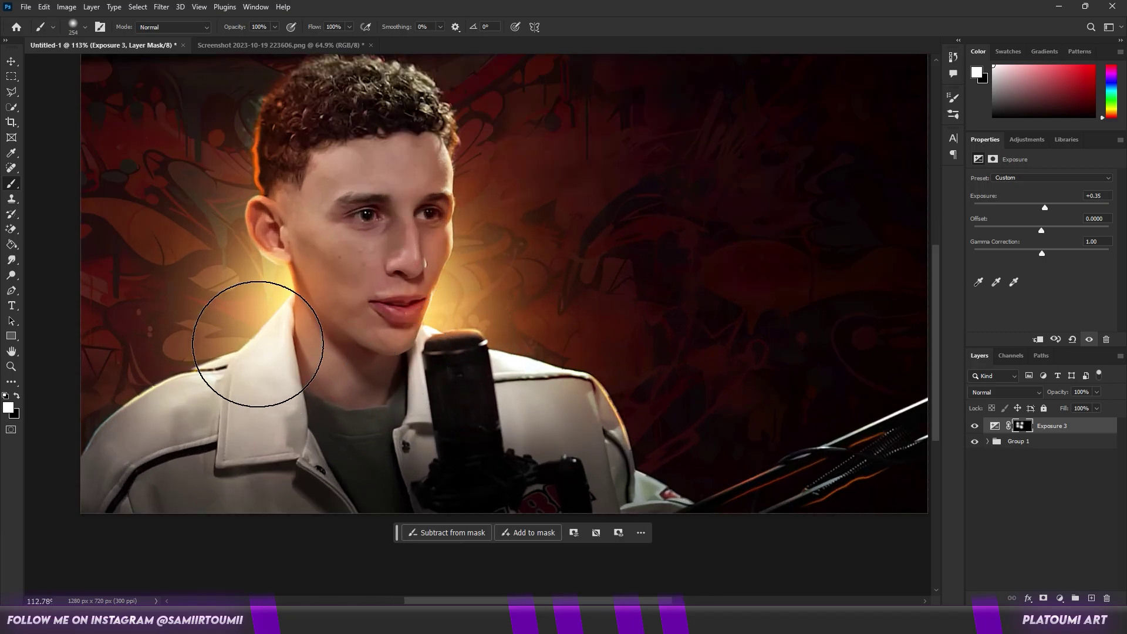
pyautogui.click(263, 344)
pyautogui.click(976, 425)
pyautogui.click(975, 426)
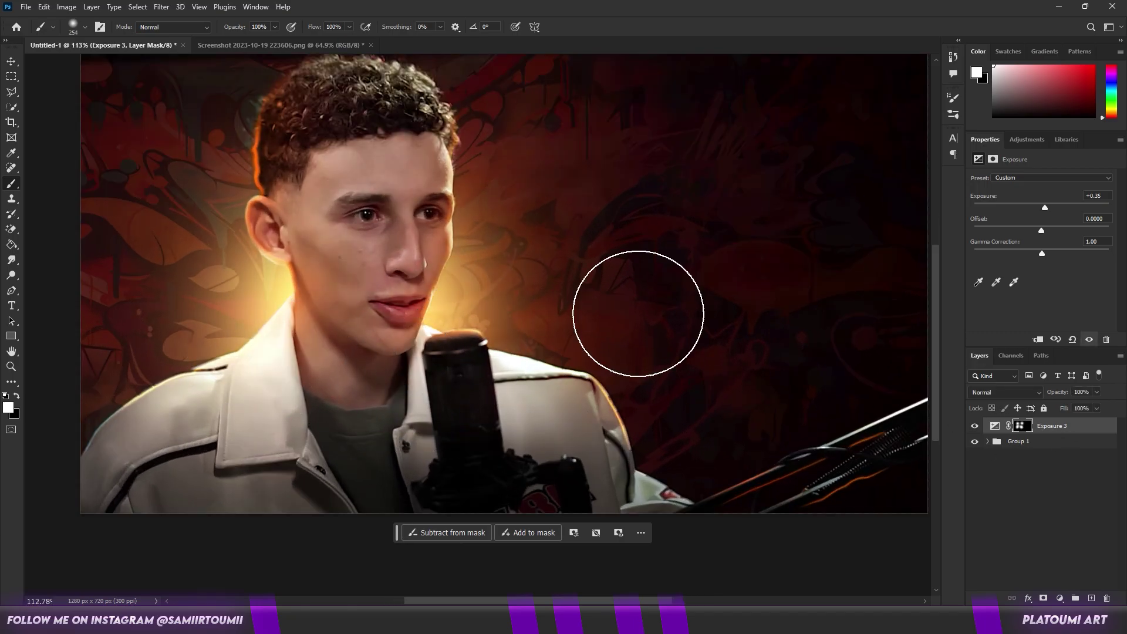
# Review the overall composite and open maxresdefault from the mini folder to examine the reference thumbnail's text boxes
pyautogui.scroll(-5, 474, 278)
pyautogui.scroll(-2, 430, 297)
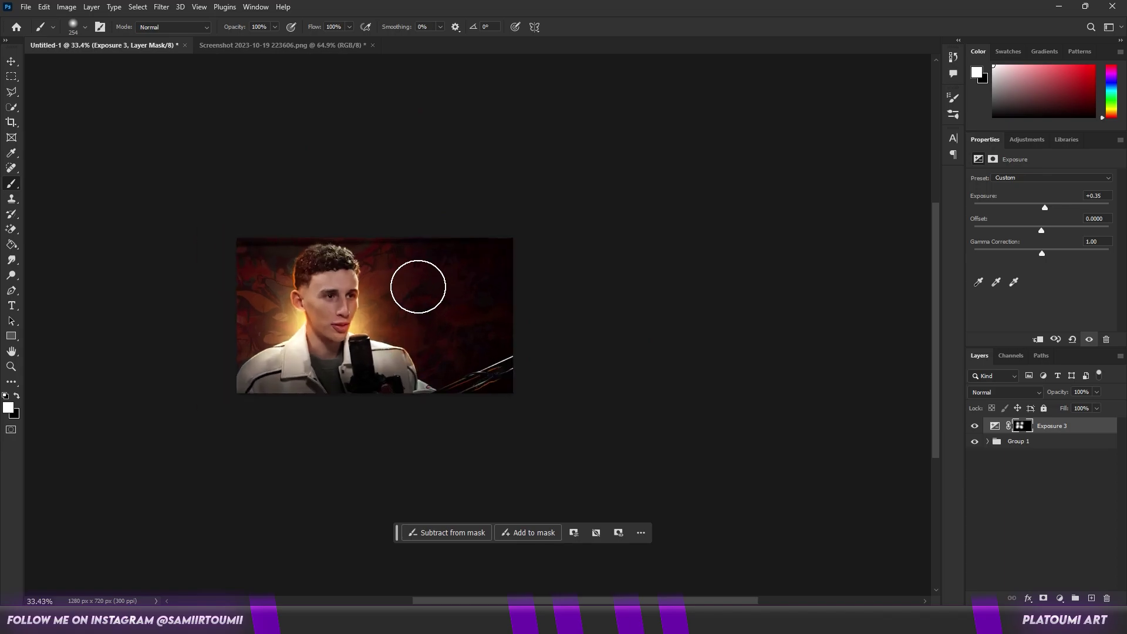
pyautogui.scroll(5, 418, 288)
pyautogui.moveTo(543, 305); pyautogui.dragTo(561, 284)
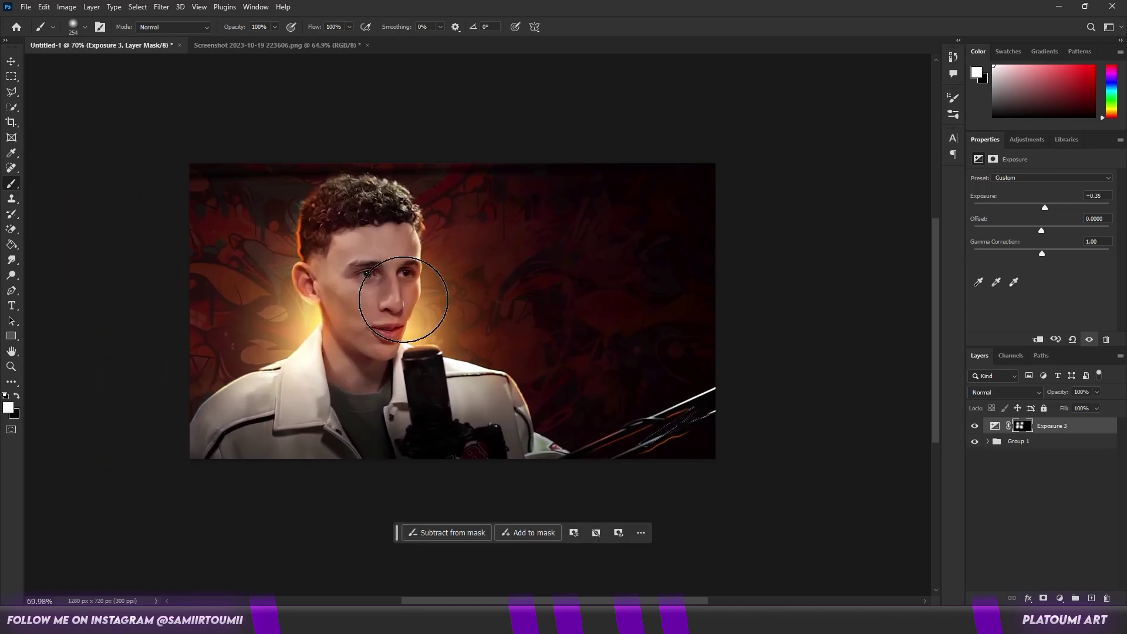
pyautogui.scroll(2, 409, 311)
pyautogui.scroll(-3, 674, 307)
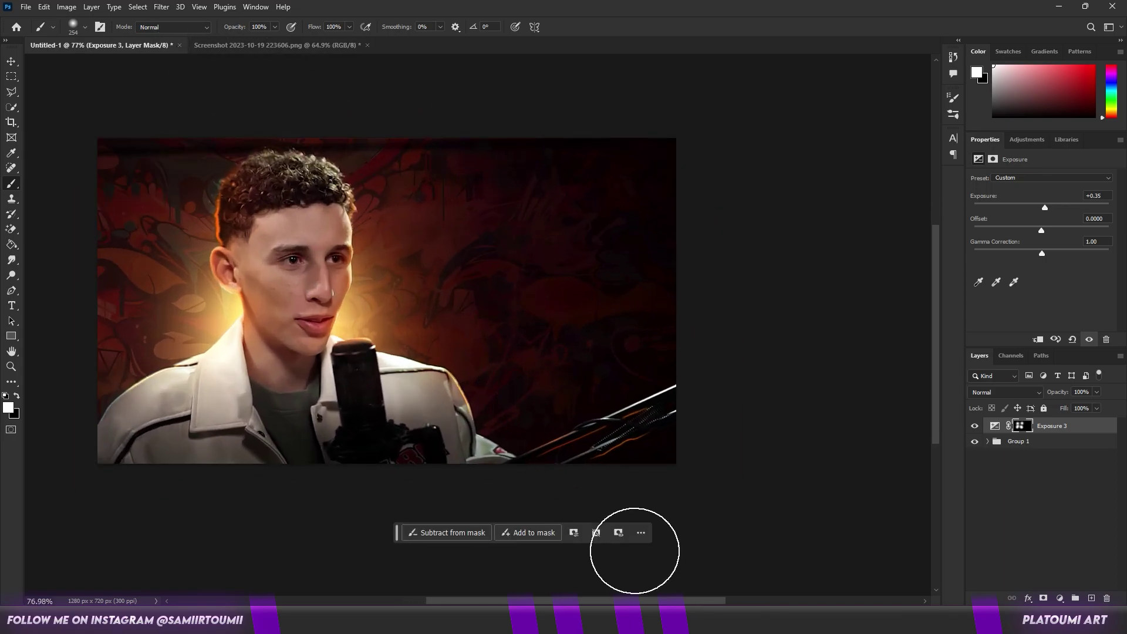
pyautogui.hotkey('alt', 'Tab')
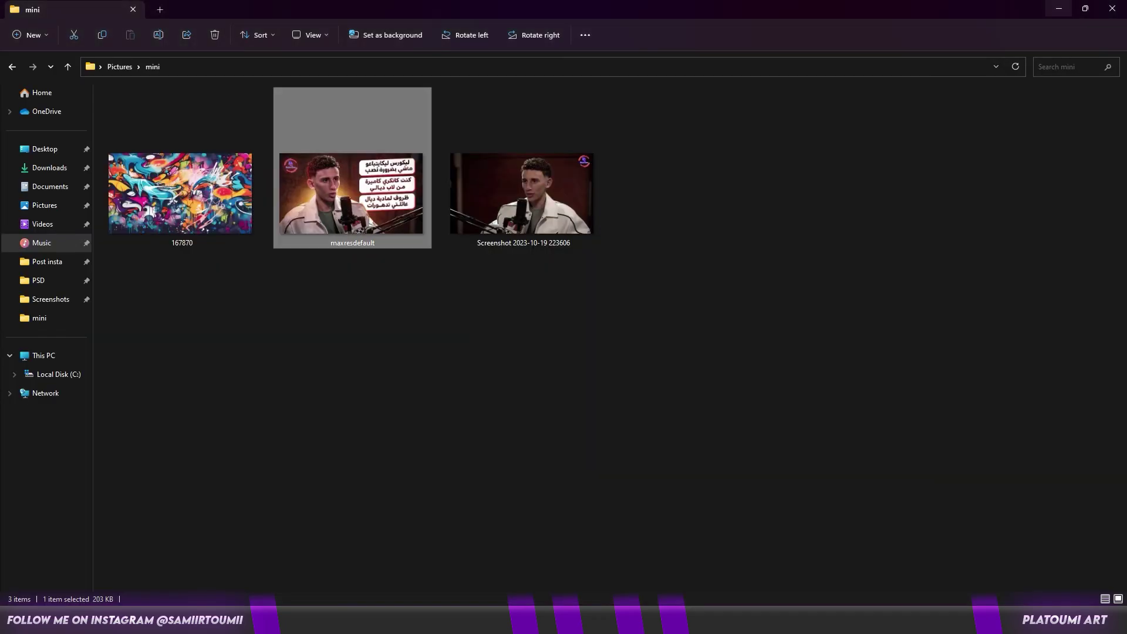
pyautogui.doubleClick(393, 220)
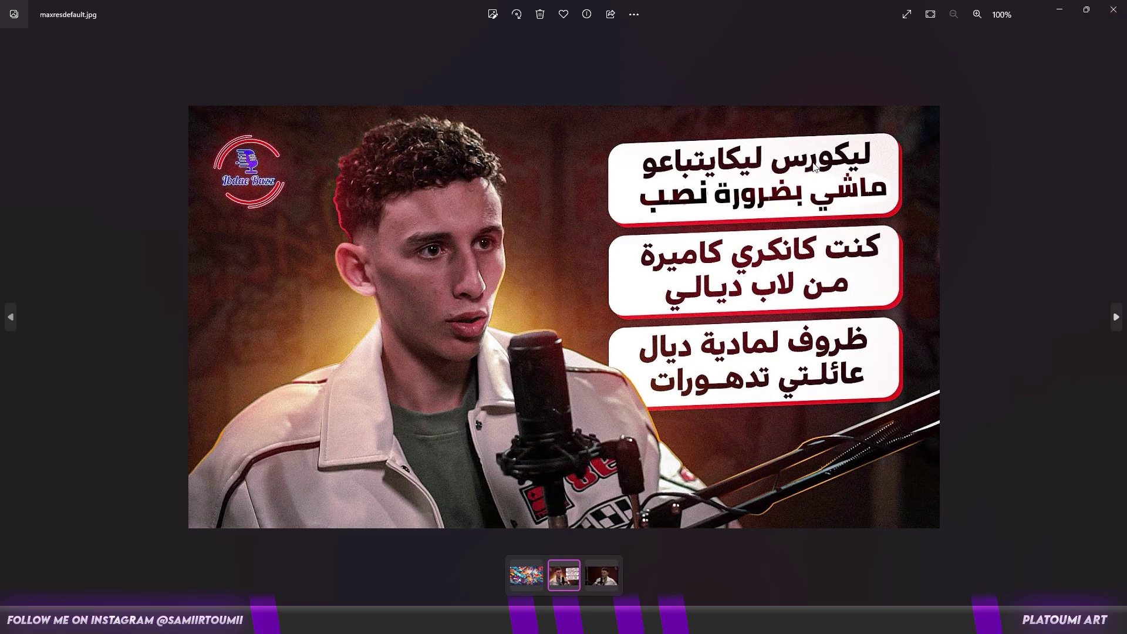
pyautogui.click(1114, 10)
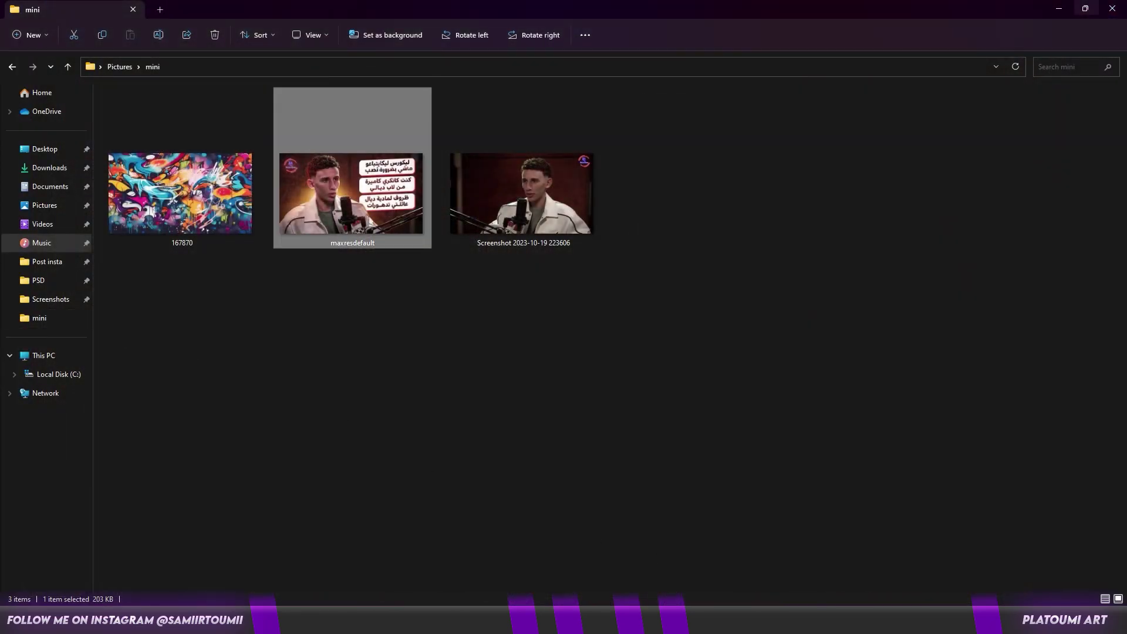
pyautogui.hotkey('alt', 'Tab')
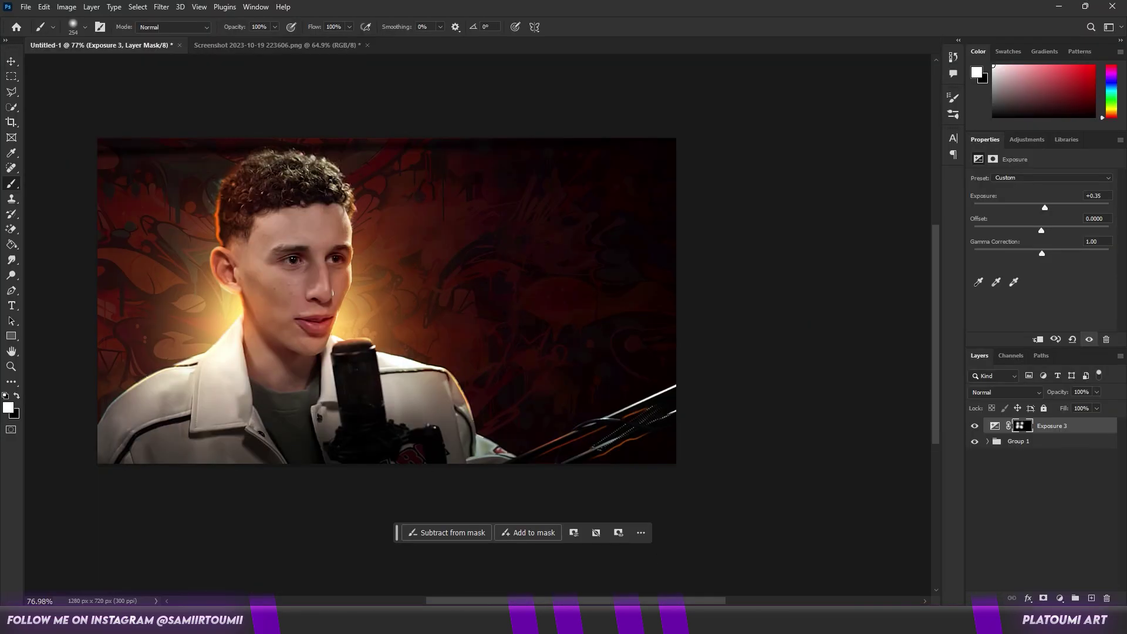
# Draw a white rectangle about 389 by 139 px on the dark background beside the man and round its corners to about 19 px
pyautogui.click(10, 339)
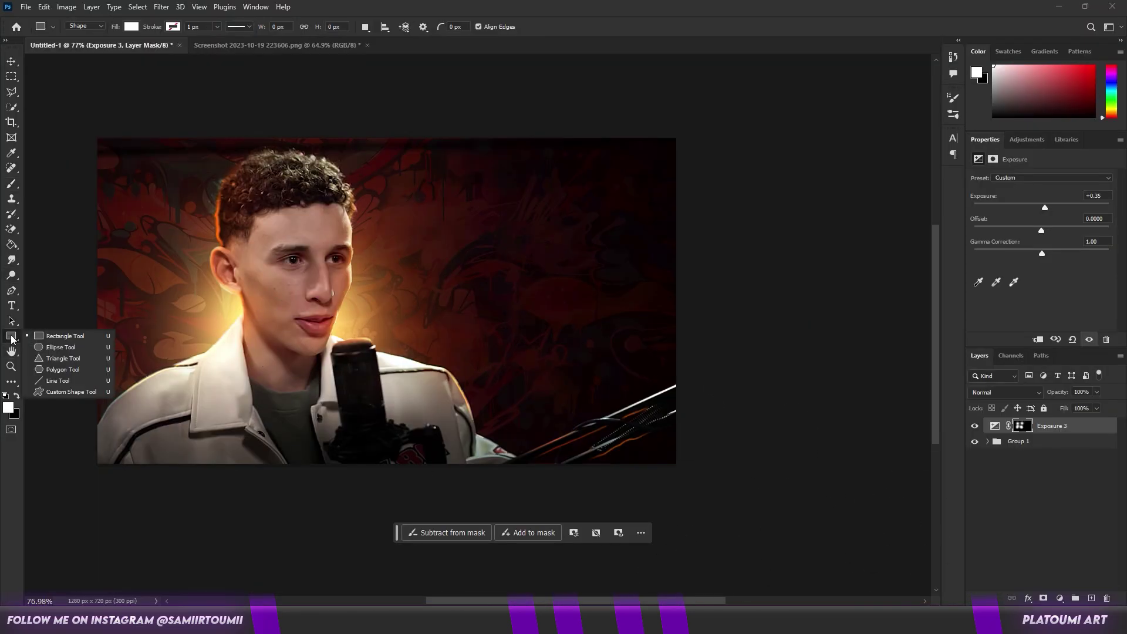
pyautogui.click(49, 339)
pyautogui.moveTo(458, 240); pyautogui.dragTo(633, 302)
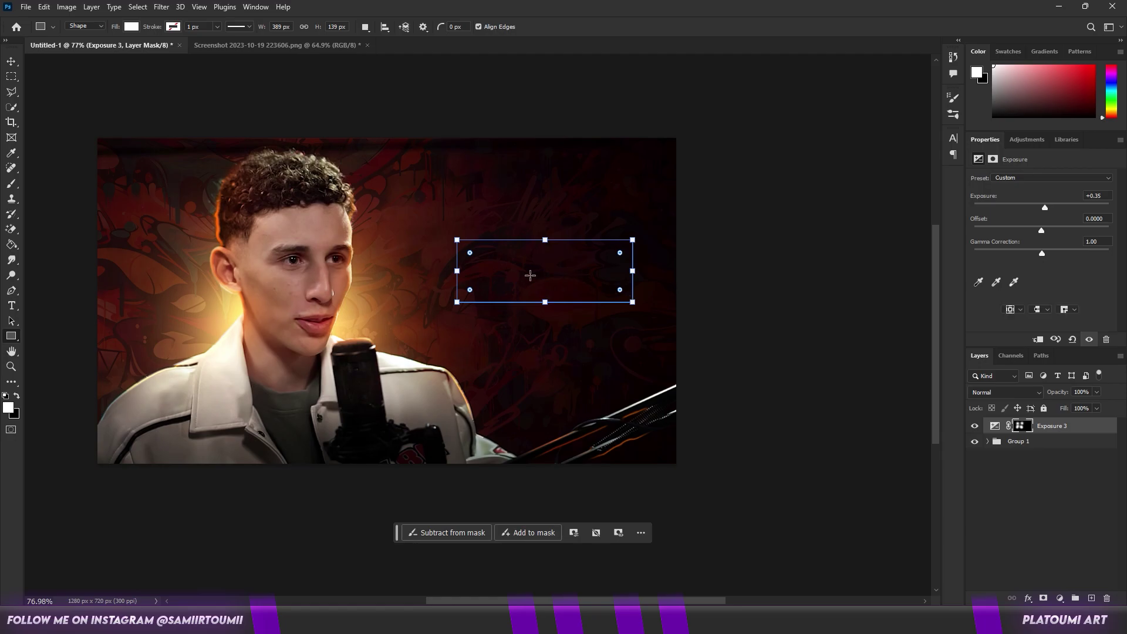
pyautogui.scroll(4, 557, 272)
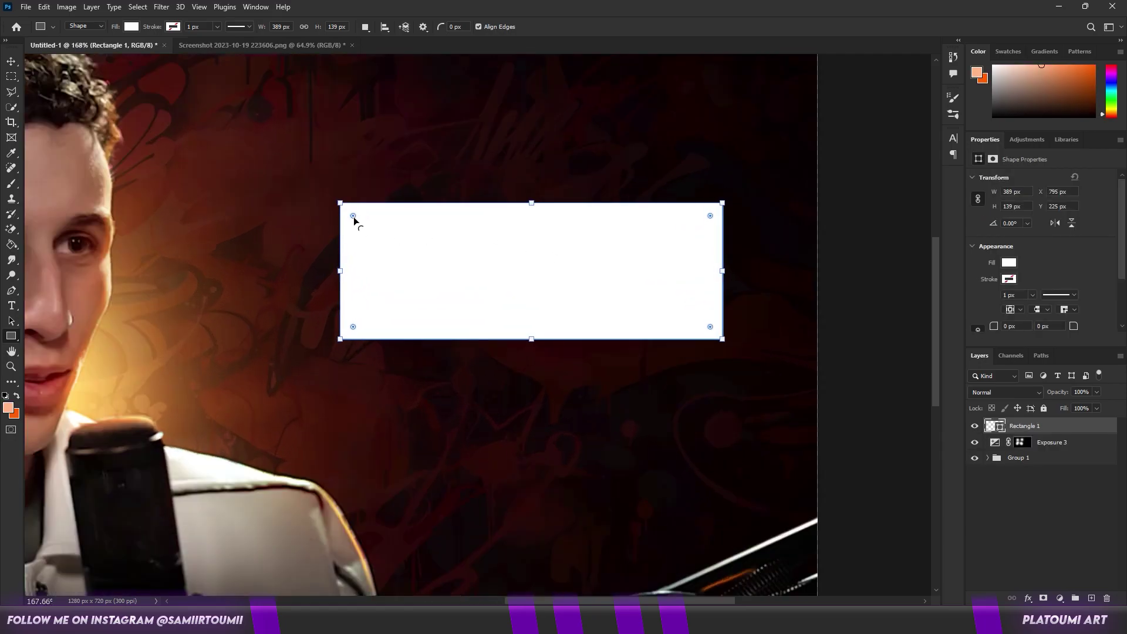
pyautogui.moveTo(354, 220); pyautogui.dragTo(358, 223)
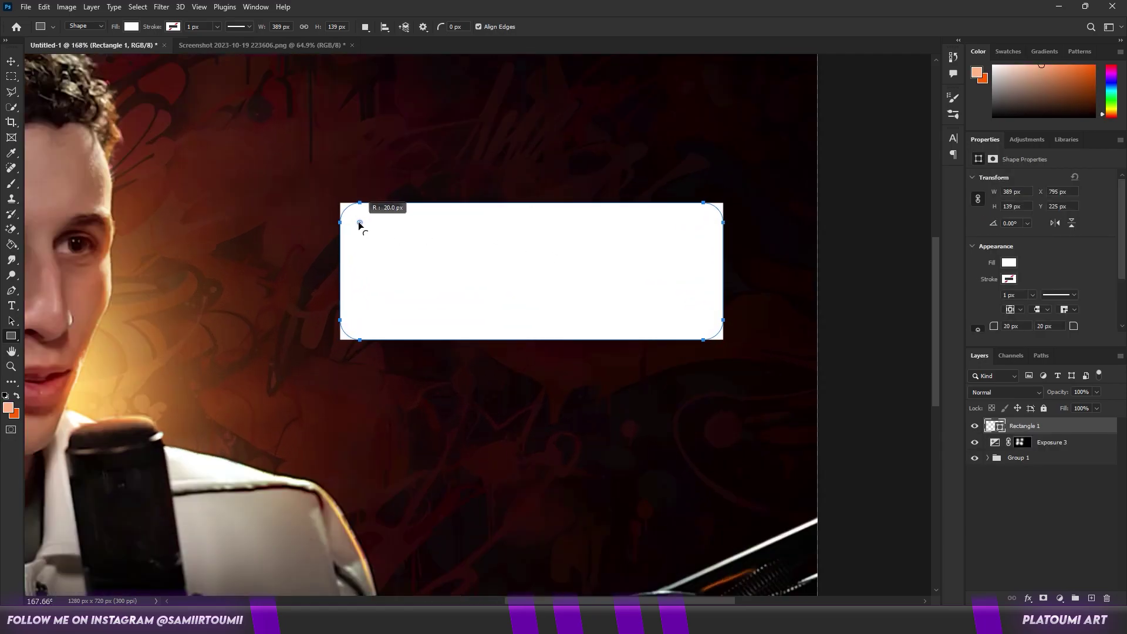
pyautogui.moveTo(361, 226); pyautogui.dragTo(359, 222)
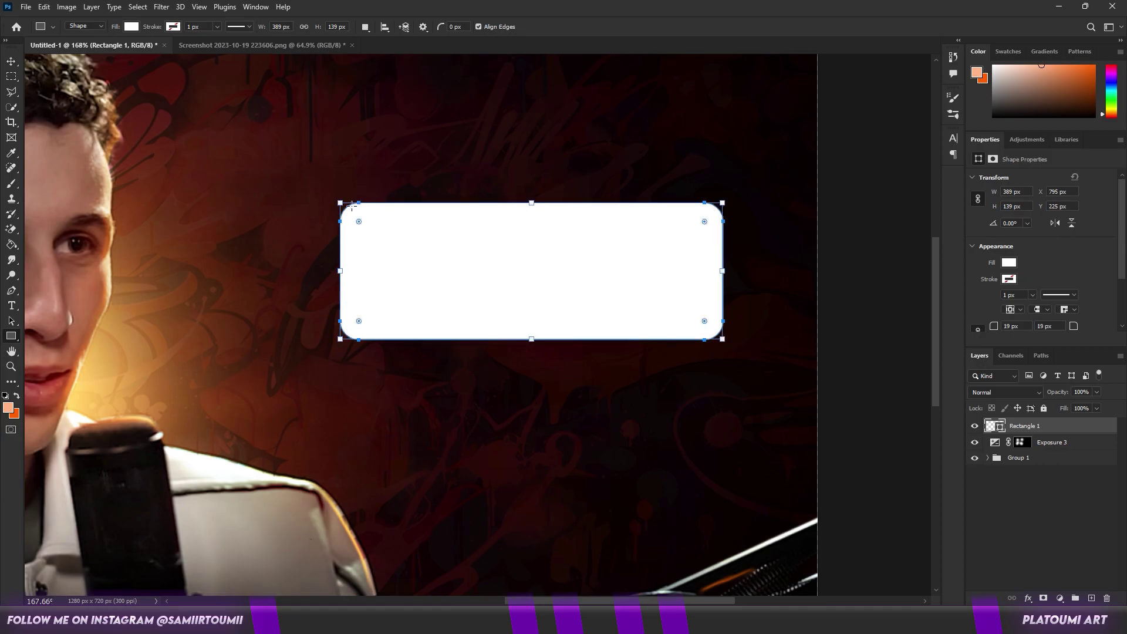
# Move the rounded rectangle up toward the canvas's upper edge, to about X 802 px and Y 111 px
pyautogui.click(11, 61)
pyautogui.scroll(-5, 452, 239)
pyautogui.scroll(2, 499, 264)
pyautogui.moveTo(515, 261); pyautogui.dragTo(518, 207)
pyautogui.scroll(2, 516, 207)
pyautogui.scroll(1, 515, 209)
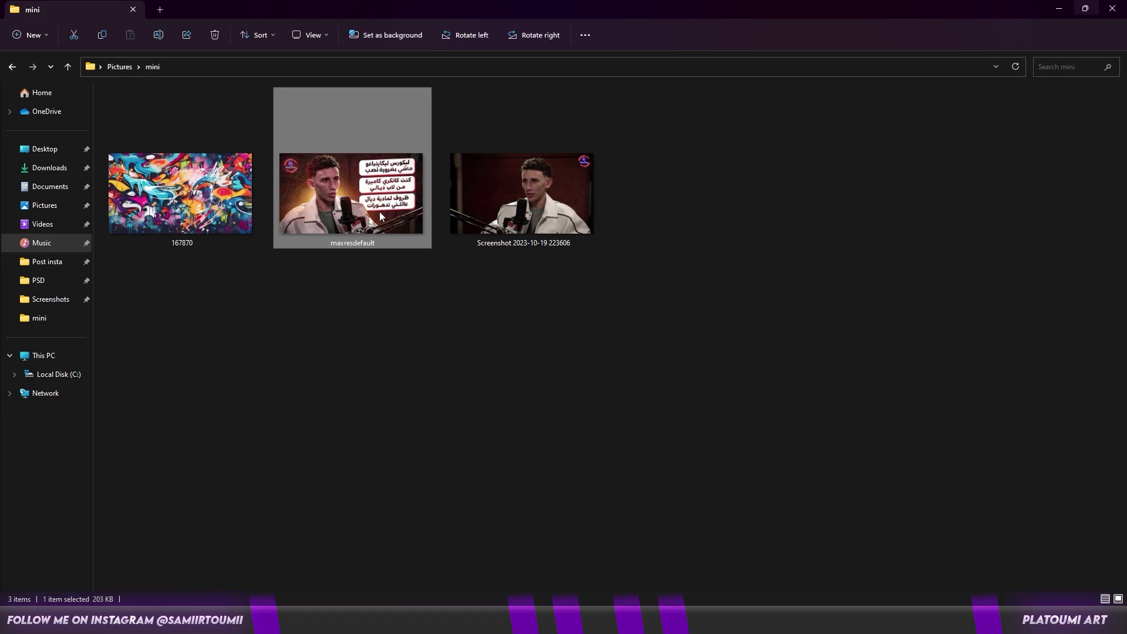
# Reopen maxresdefault in the mini folder and examine the reference text boxes and their red offset edges up close
pyautogui.doubleClick(379, 211)
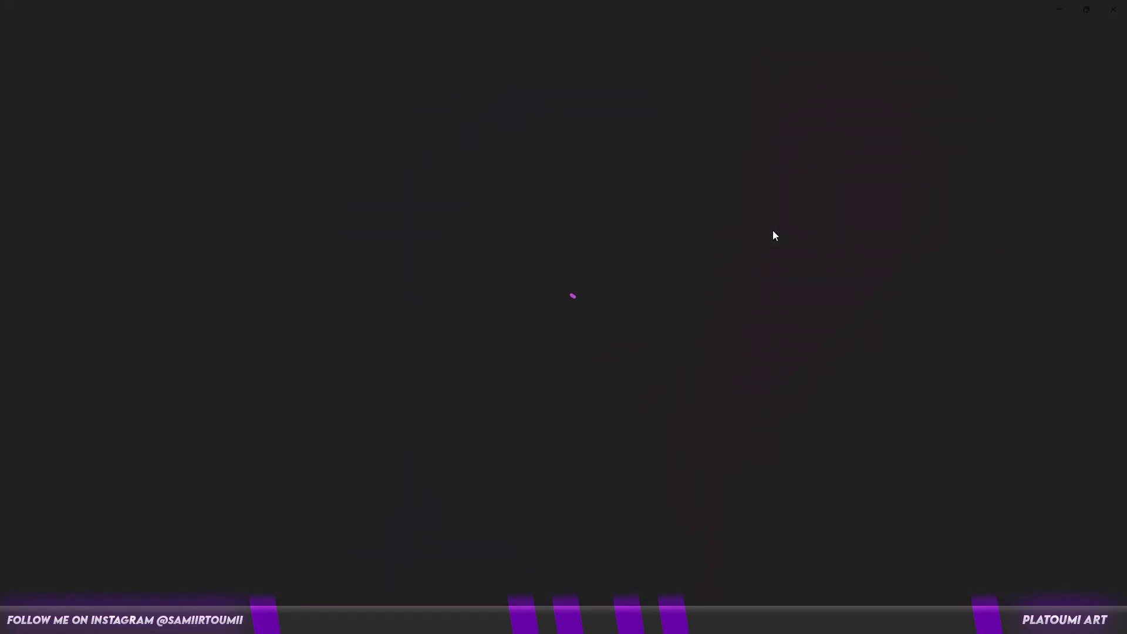
pyautogui.scroll(5, 472, 282)
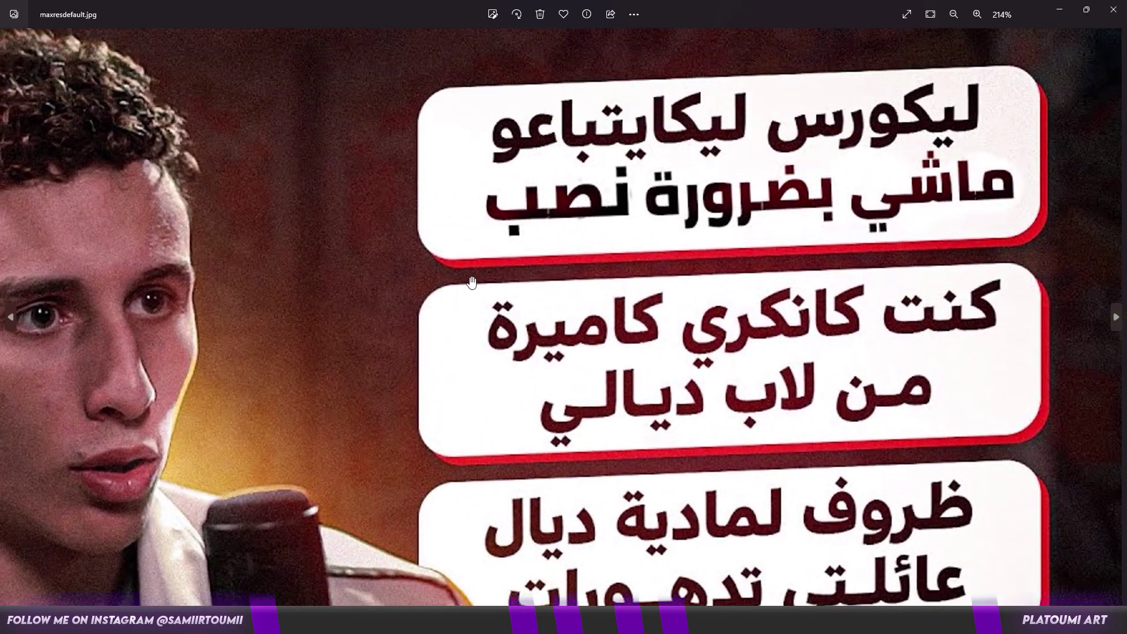
pyautogui.scroll(2, 760, 281)
pyautogui.scroll(1, 939, 267)
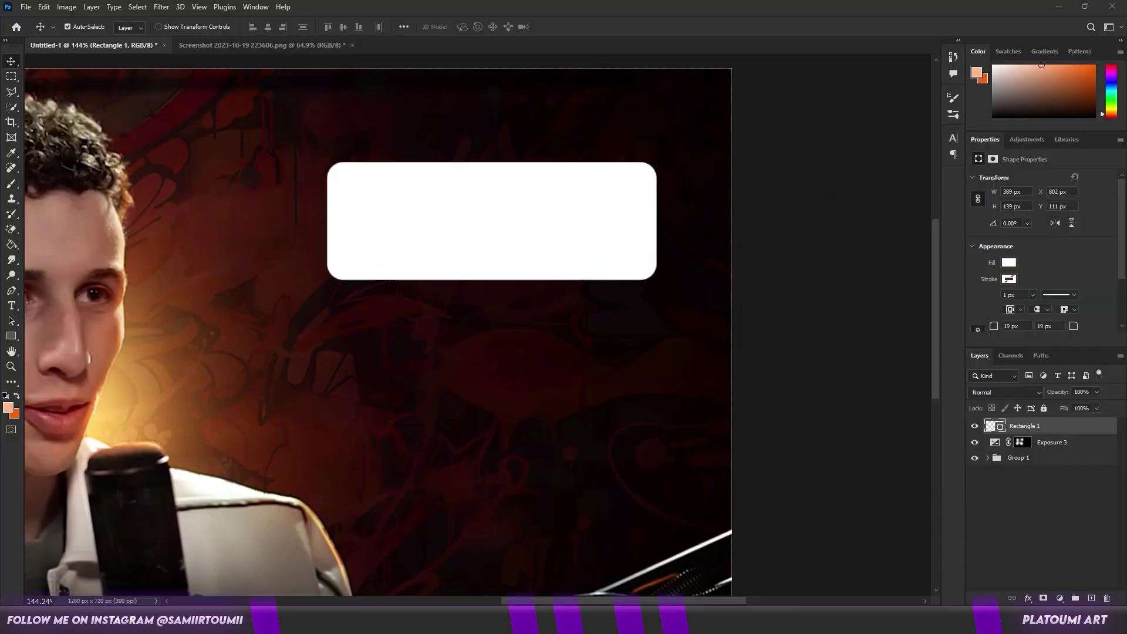
# Duplicate the white rounded rectangle and fill the original underneath with a recently used orange-red
pyautogui.scroll(2, 528, 251)
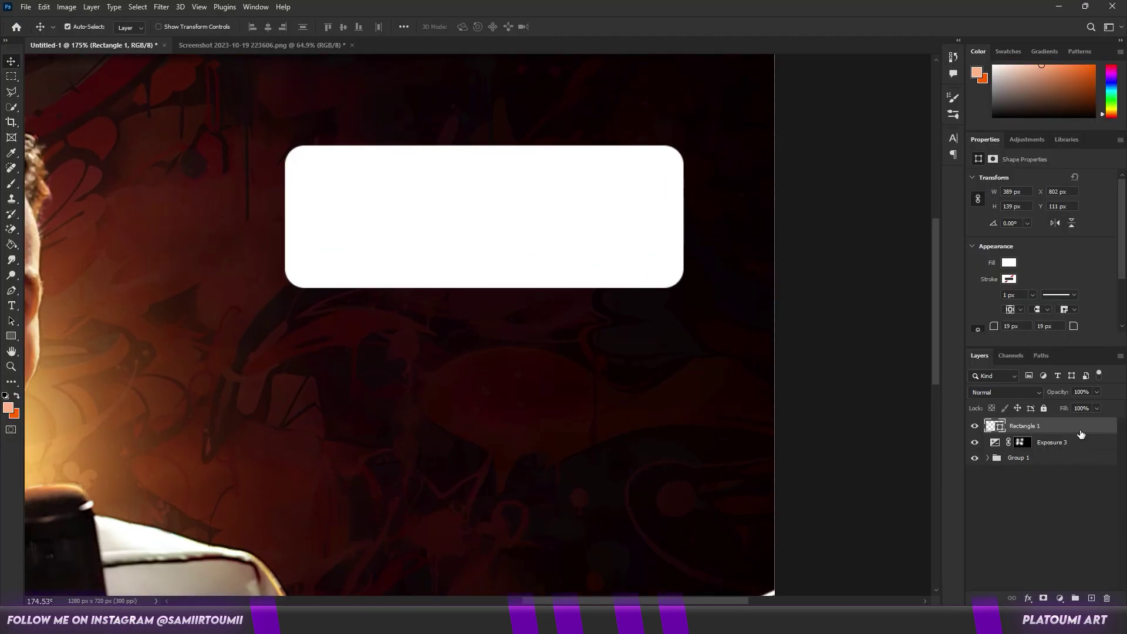
pyautogui.hotkey('ctrl', 'j')
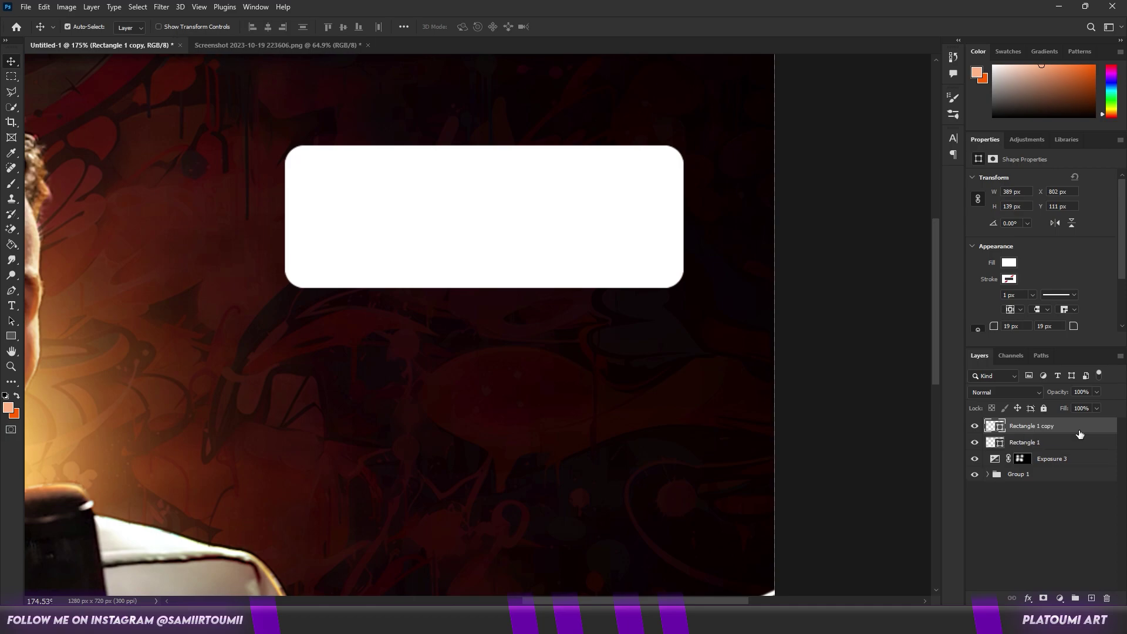
pyautogui.hotkey('ctrl', '+')
pyautogui.click(1032, 448)
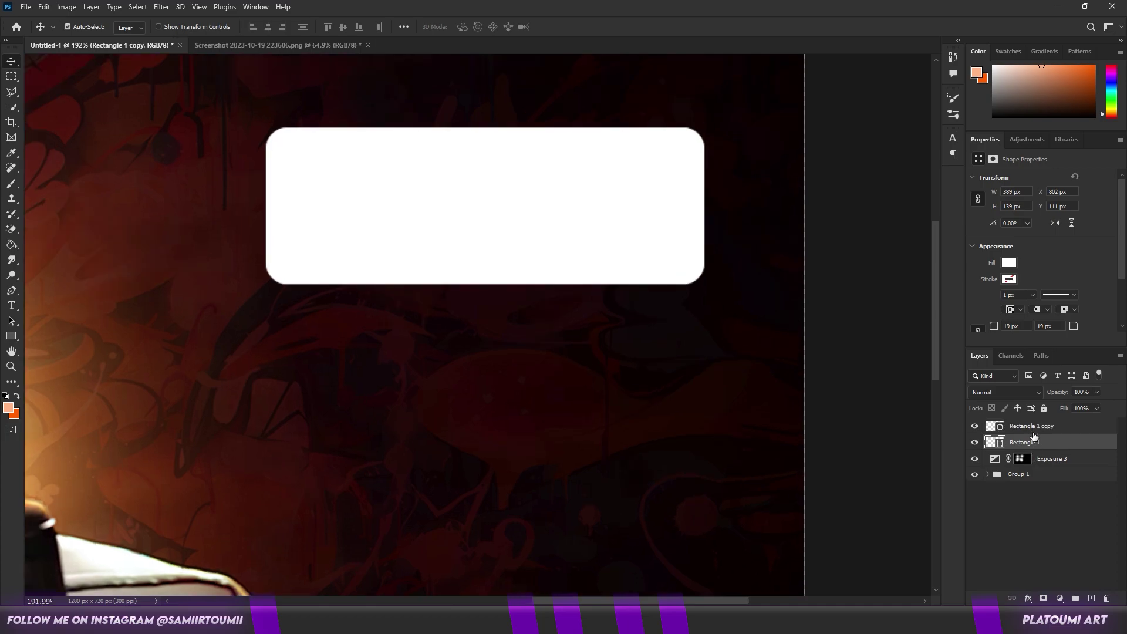
pyautogui.click(1010, 263)
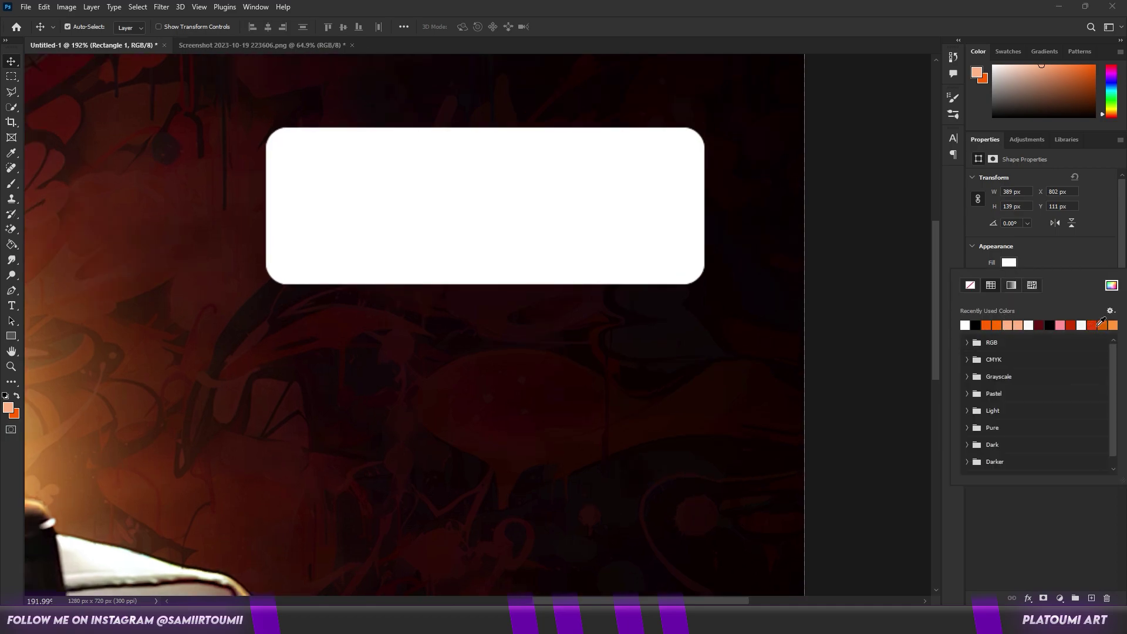
pyautogui.click(1096, 326)
pyautogui.click(10, 63)
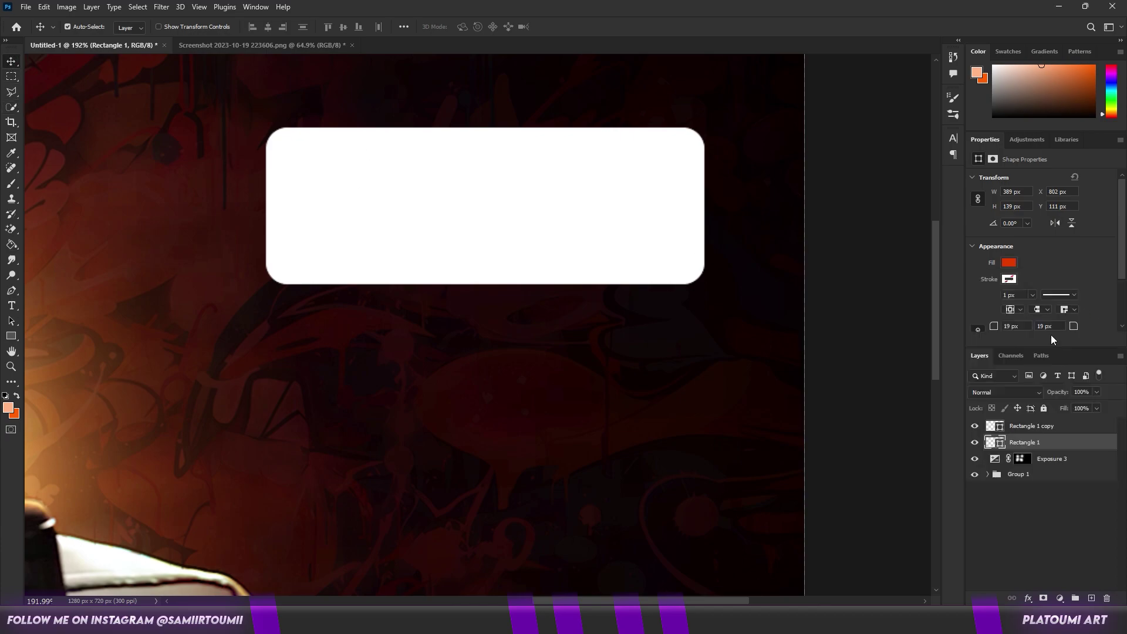
# Nudge the red rectangle down and to the right behind the white copy, to X 812 px and Y 119 px, as an offset edge
pyautogui.scroll(2, 560, 259)
pyautogui.press('Down')
pyautogui.press('Down')
pyautogui.press('Down')
pyautogui.press('Down')
pyautogui.press('Down')
pyautogui.press('Down')
pyautogui.press('Right')
pyautogui.press('Right')
pyautogui.press('Right')
pyautogui.press('Right')
pyautogui.press('Right')
pyautogui.press('Right')
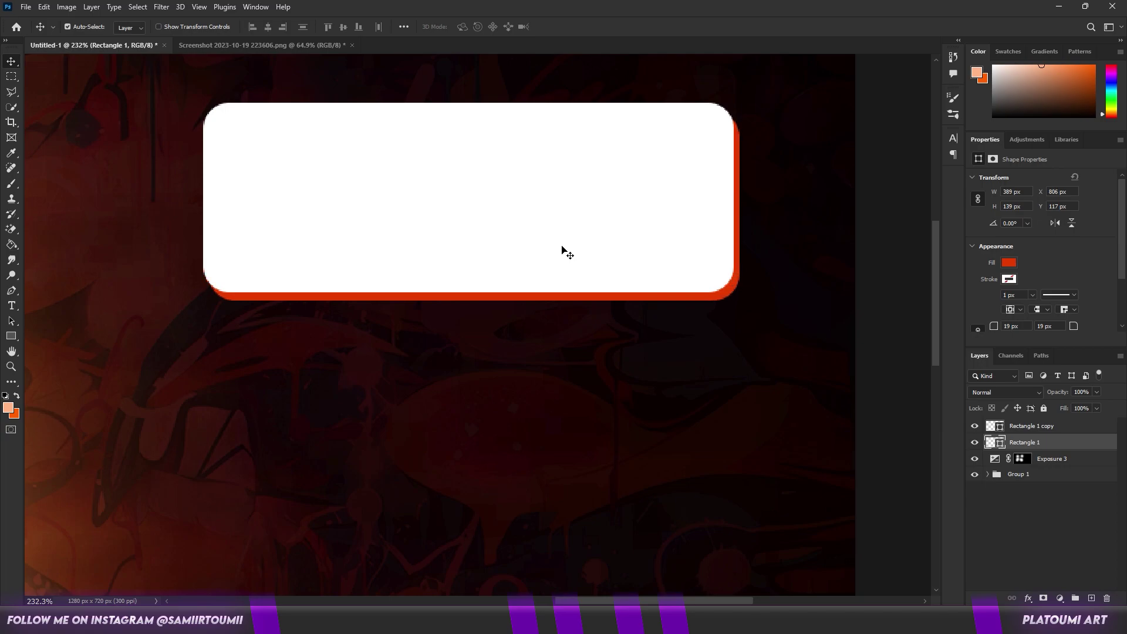
pyautogui.press('Down')
pyautogui.press('Down')
pyautogui.press('Down')
pyautogui.press('Left')
pyautogui.press('Down')
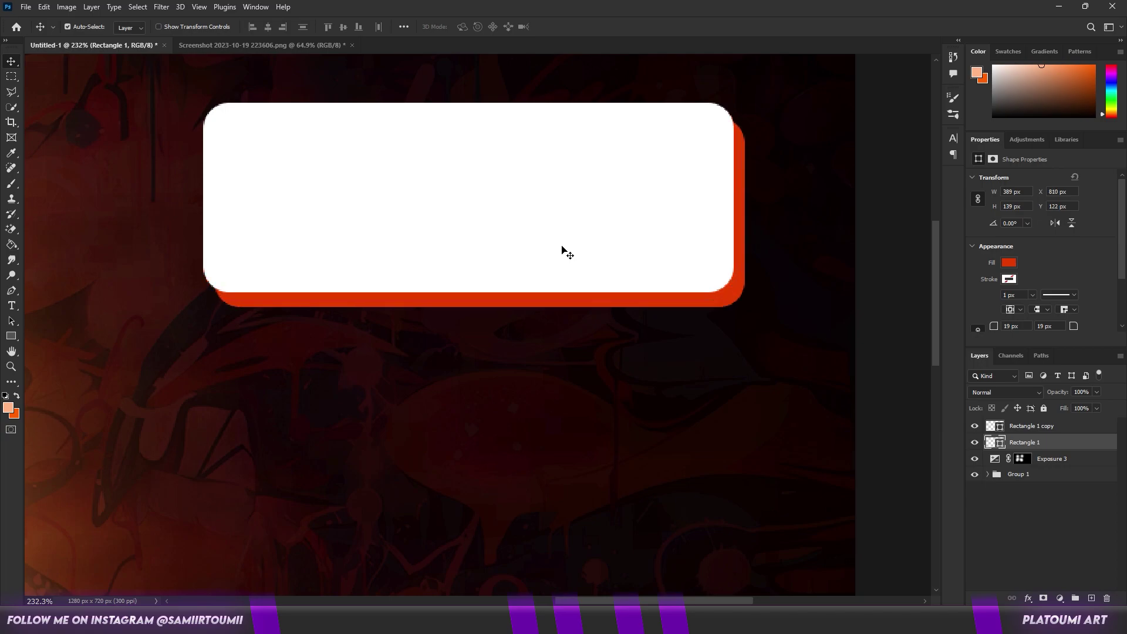
pyautogui.press('Down')
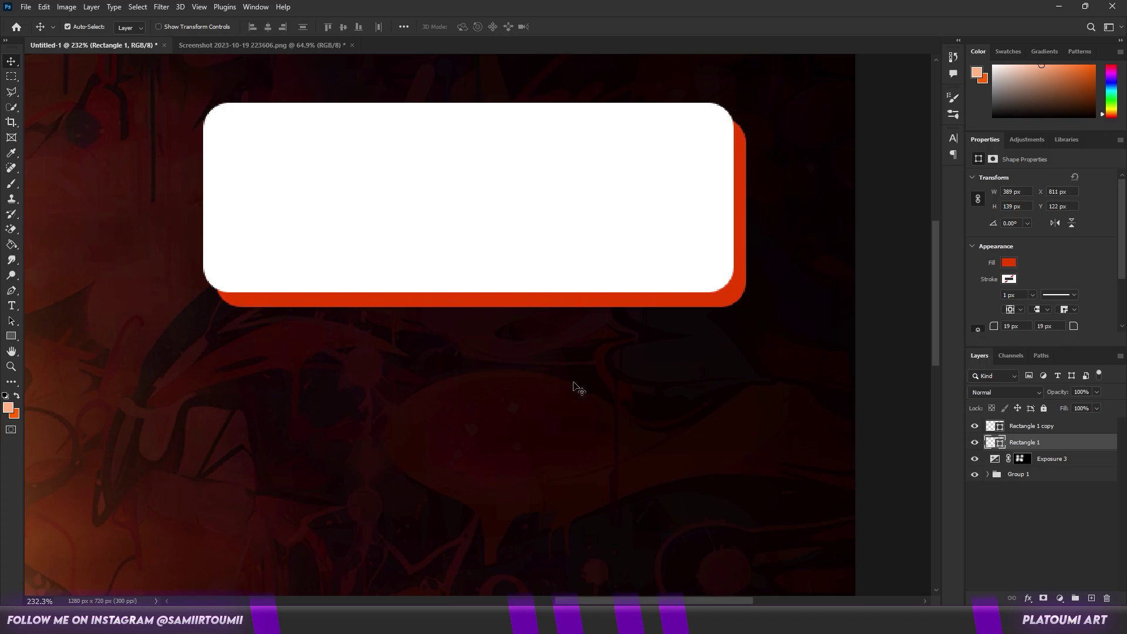
pyautogui.scroll(-3, 573, 411)
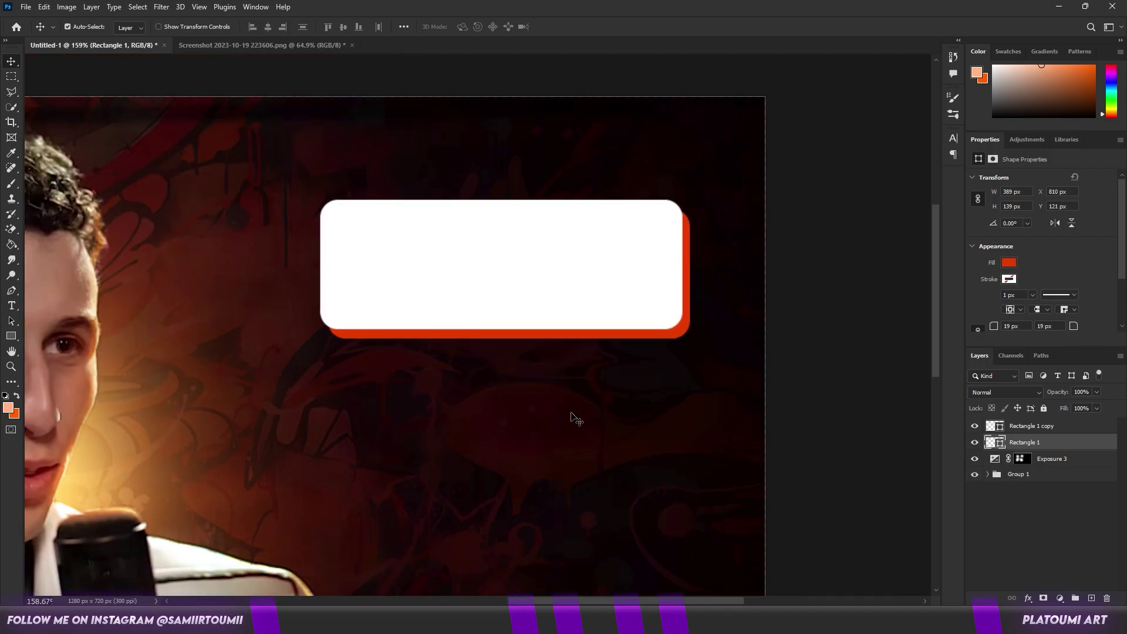
pyautogui.press('Right')
pyautogui.press('Up')
pyautogui.press('Up')
pyautogui.press('Up')
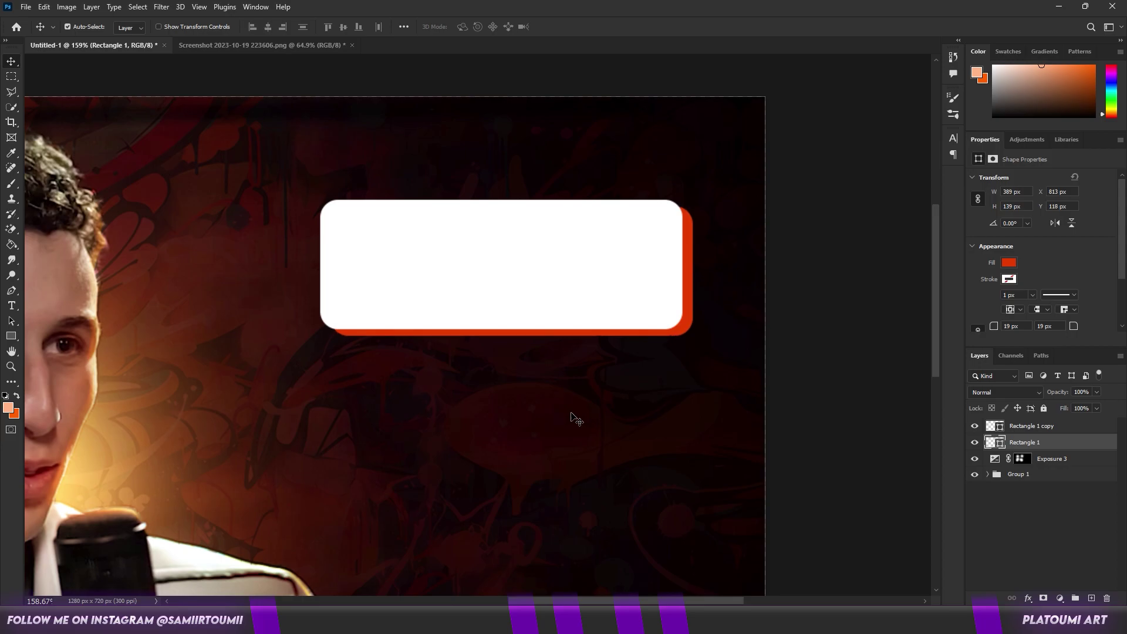
pyautogui.scroll(-5, 572, 418)
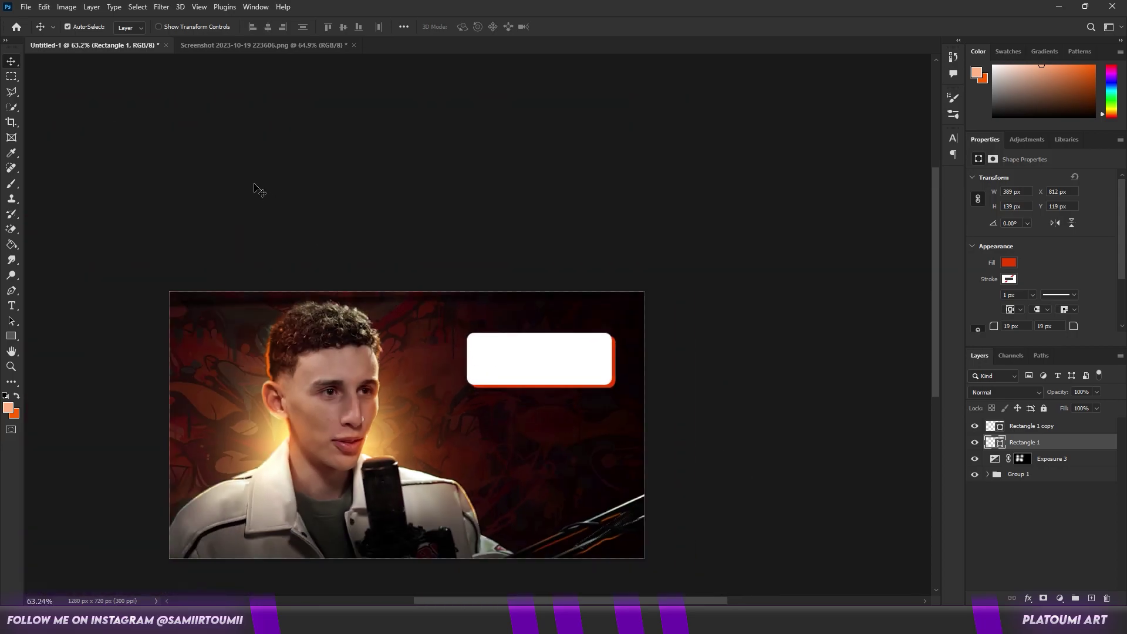
# Compare the source screenshot and the maxresdefault reference thumbnail with the white and red text box in Untitled-1
pyautogui.click(235, 46)
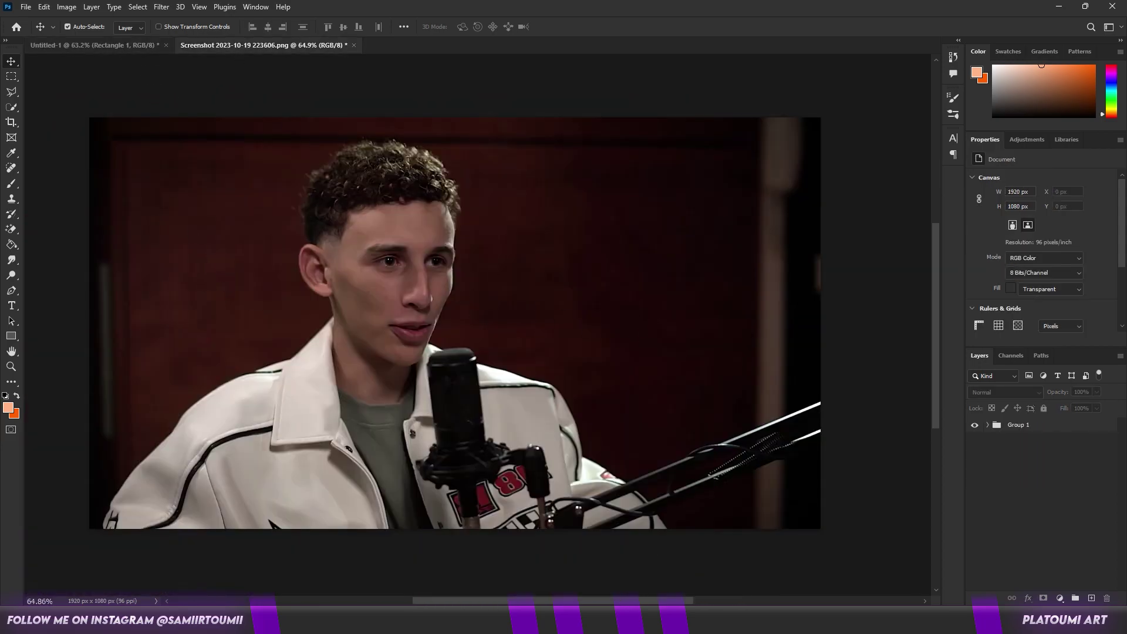
pyautogui.click(550, 620)
pyautogui.doubleClick(364, 170)
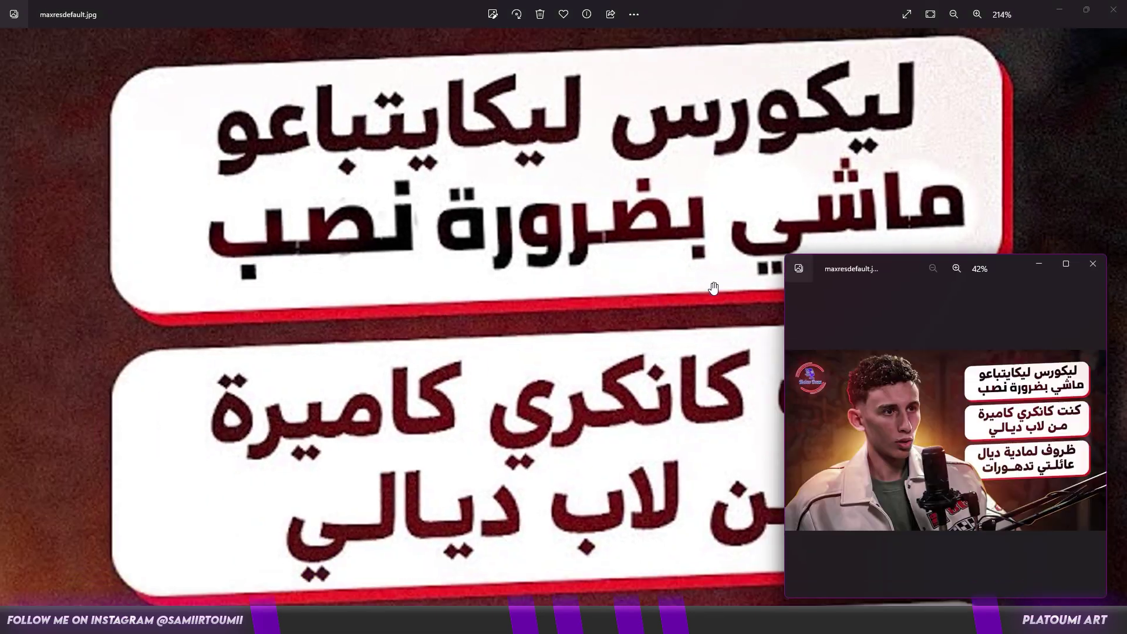
pyautogui.scroll(-2, 712, 287)
pyautogui.scroll(2, 979, 260)
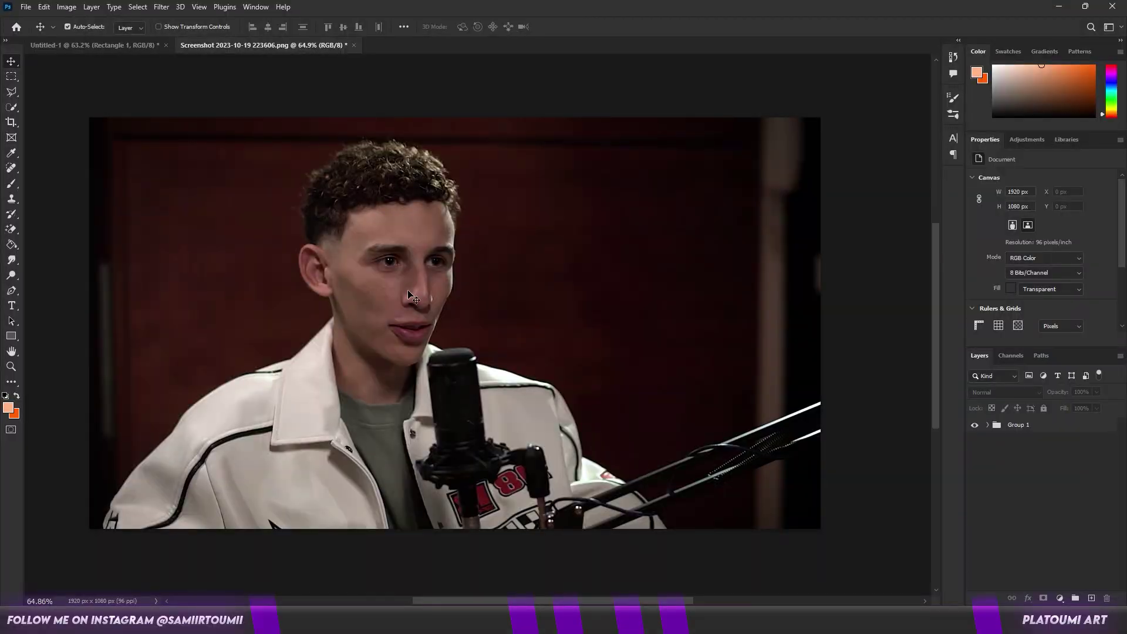
pyautogui.scroll(2, 402, 298)
pyautogui.click(109, 45)
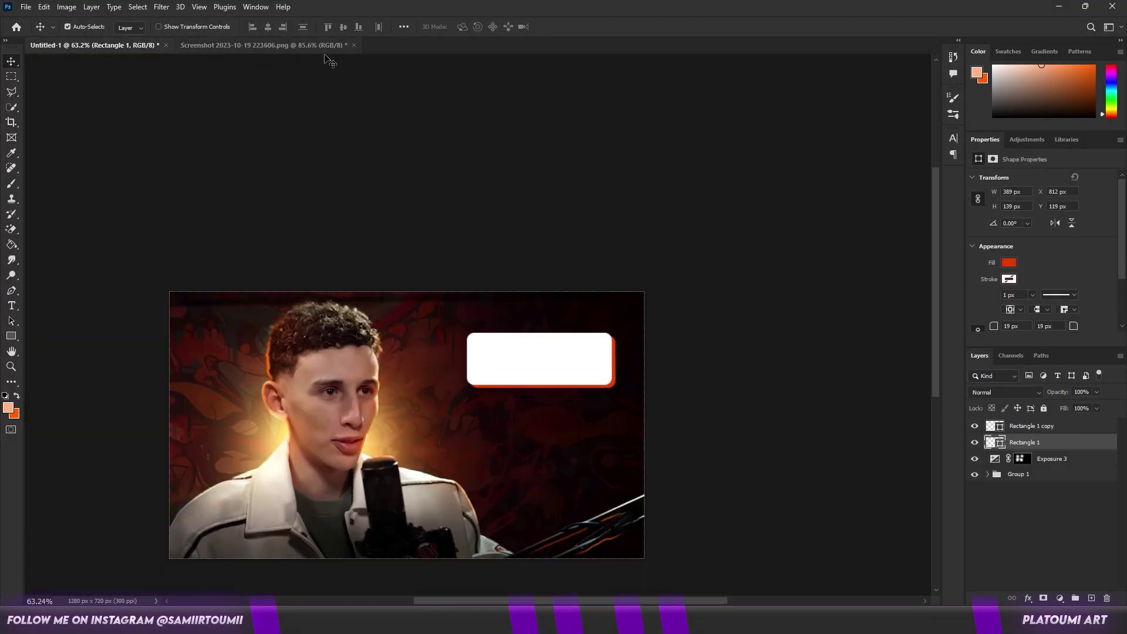
pyautogui.scroll(2, 515, 415)
pyautogui.moveTo(515, 415); pyautogui.dragTo(462, 324)
pyautogui.scroll(3, 463, 305)
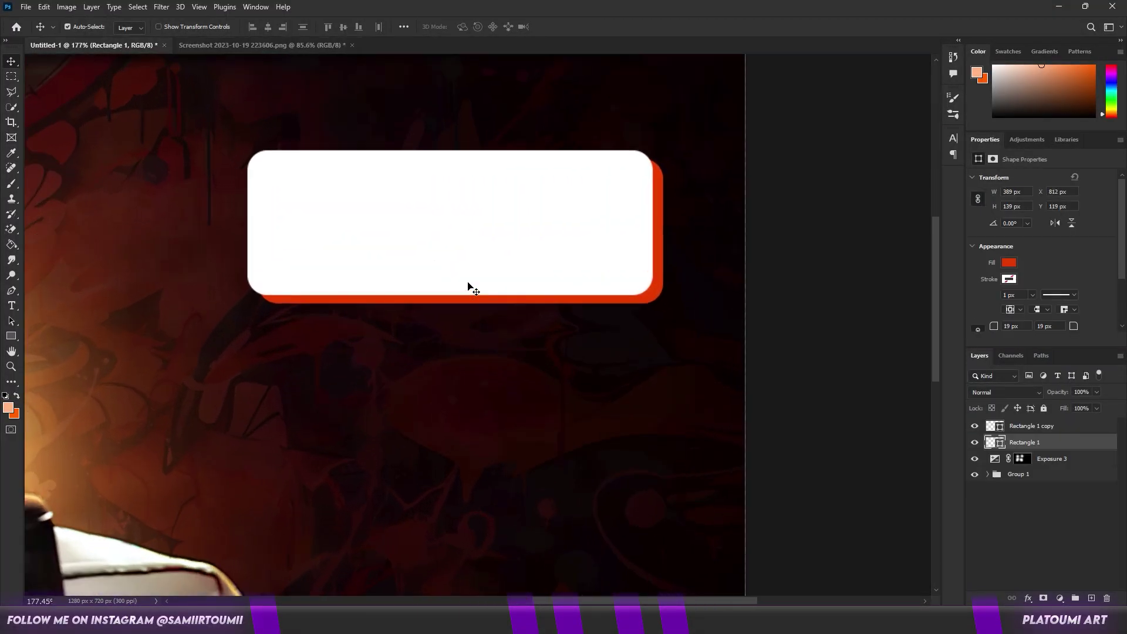
pyautogui.scroll(-2, 470, 289)
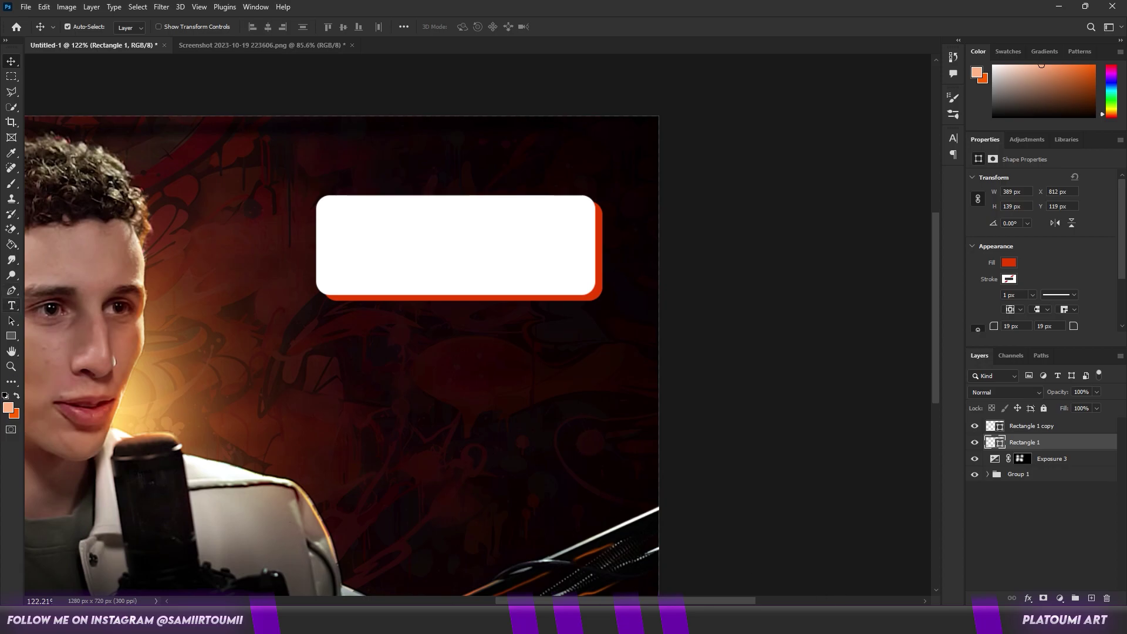
# Copy the first two Arabic lines, "ليكورس ليكايتباعو / ماشي بضرورة نصب", from the Notepad text file into a new text layer below the white box
pyautogui.hotkey('alt', 'Tab')
pyautogui.hotkey('shift', 'End')
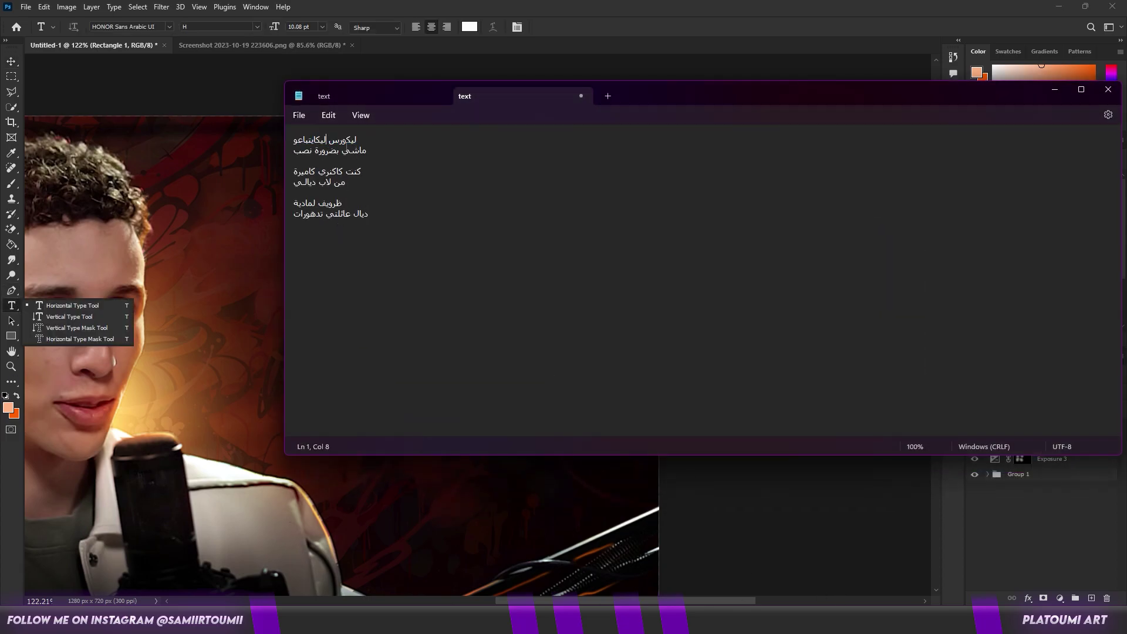
pyautogui.moveTo(324, 140); pyautogui.dragTo(326, 151)
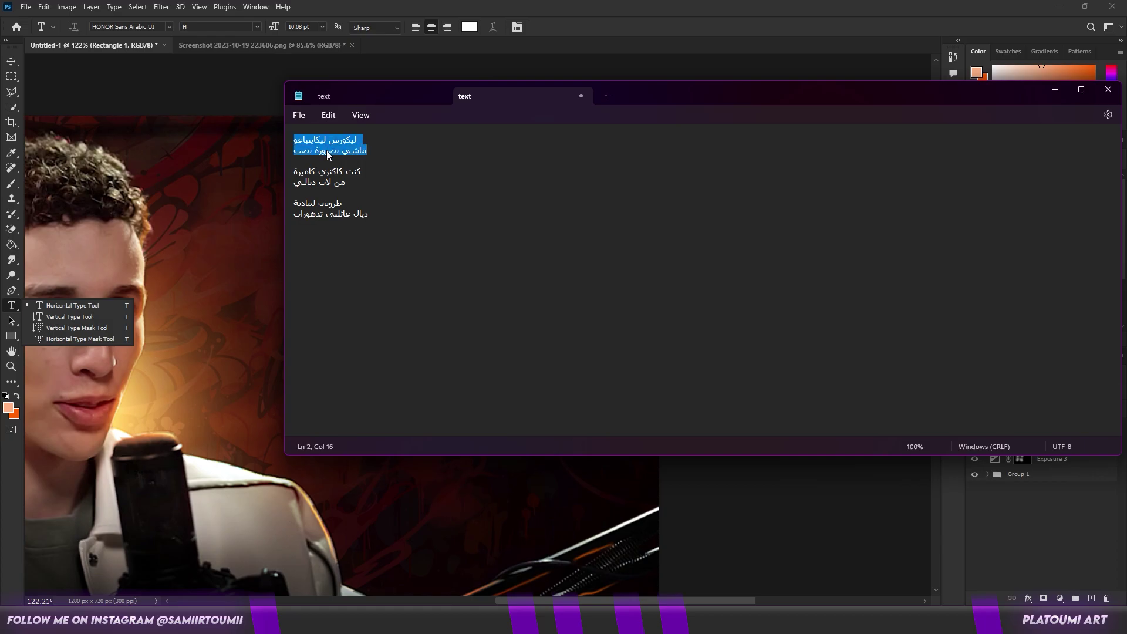
pyautogui.click(1053, 93)
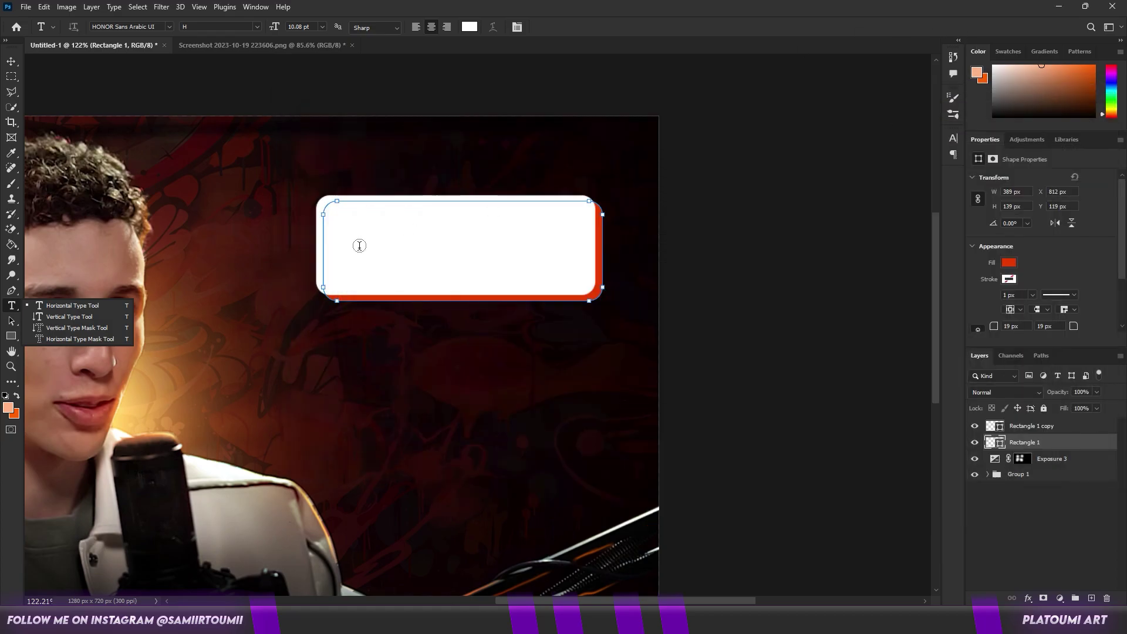
pyautogui.click(355, 434)
pyautogui.hotkey('ctrl', 'v')
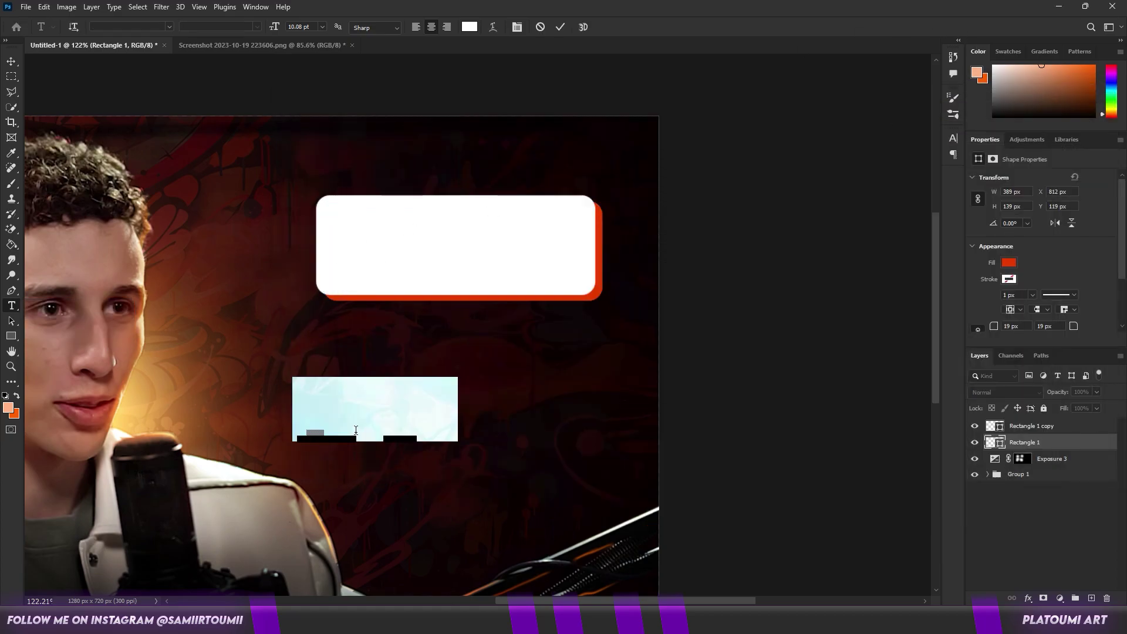
pyautogui.press('BackSpace')
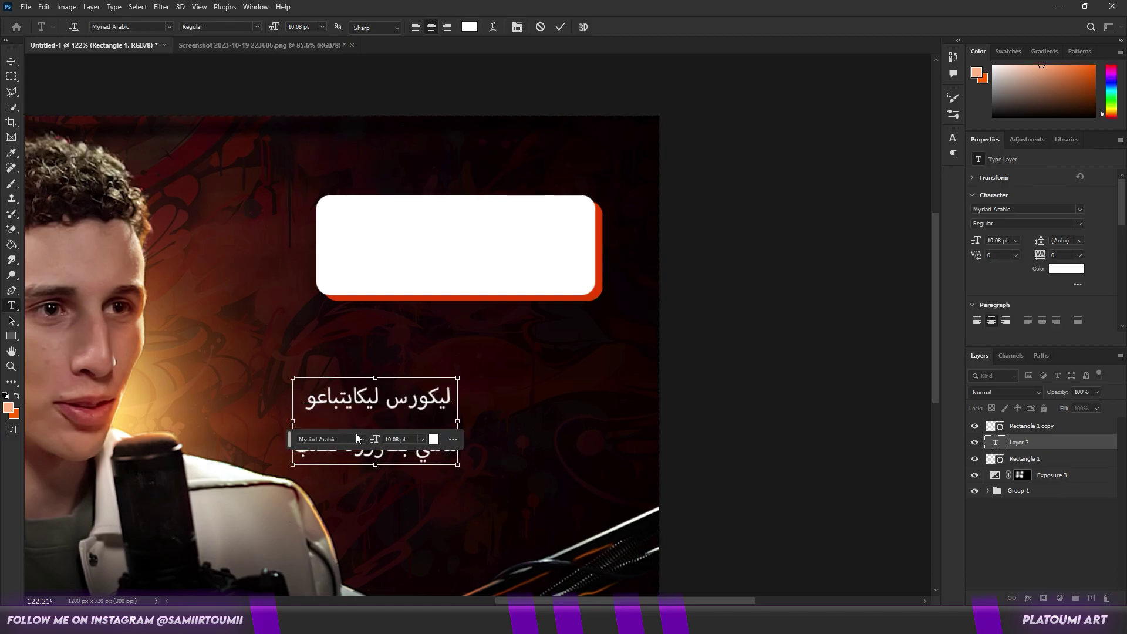
# Set all of the pasted Arabic text in HONOR Sans Arabic UI and colour it black
pyautogui.hotkey('ctrl', 'a')
pyautogui.click(163, 24)
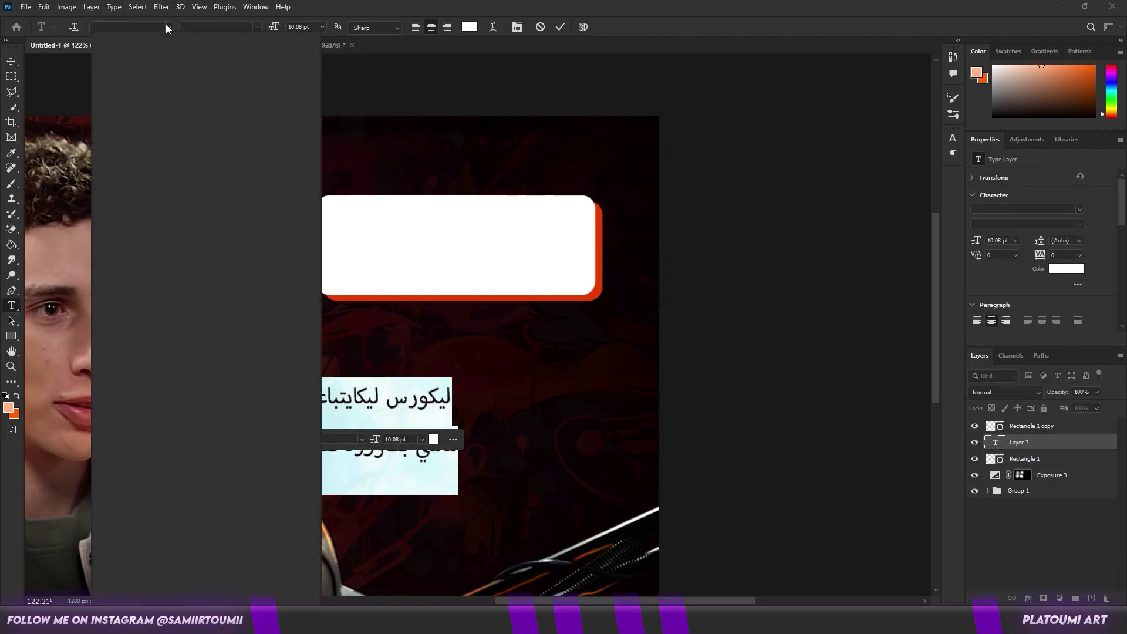
pyautogui.click(165, 24)
pyautogui.click(167, 26)
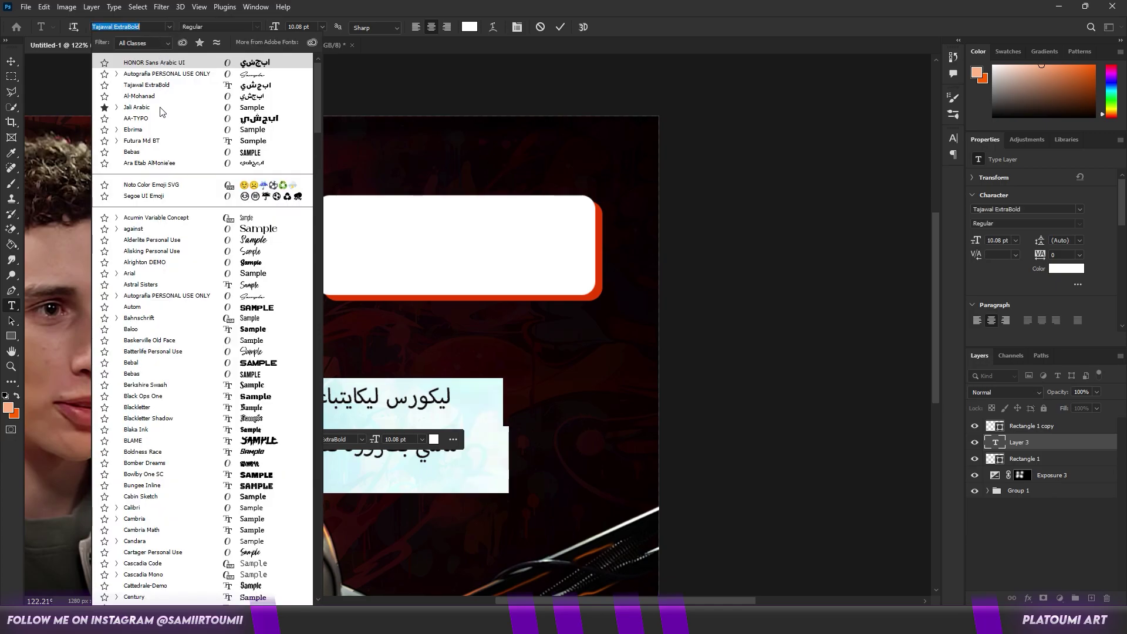
pyautogui.click(200, 63)
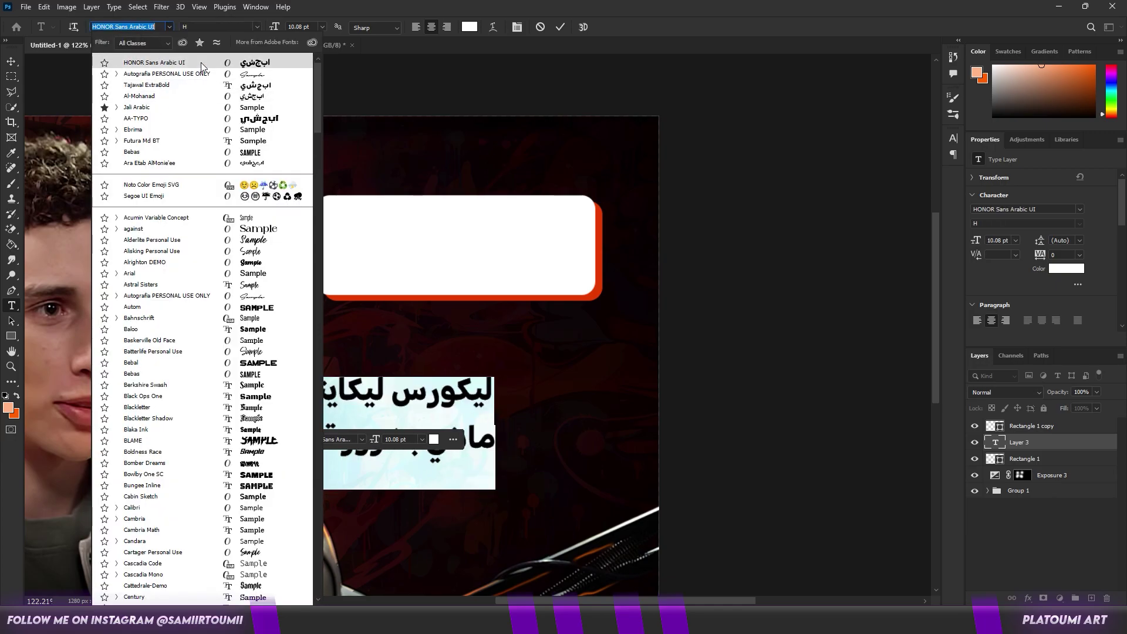
pyautogui.click(453, 119)
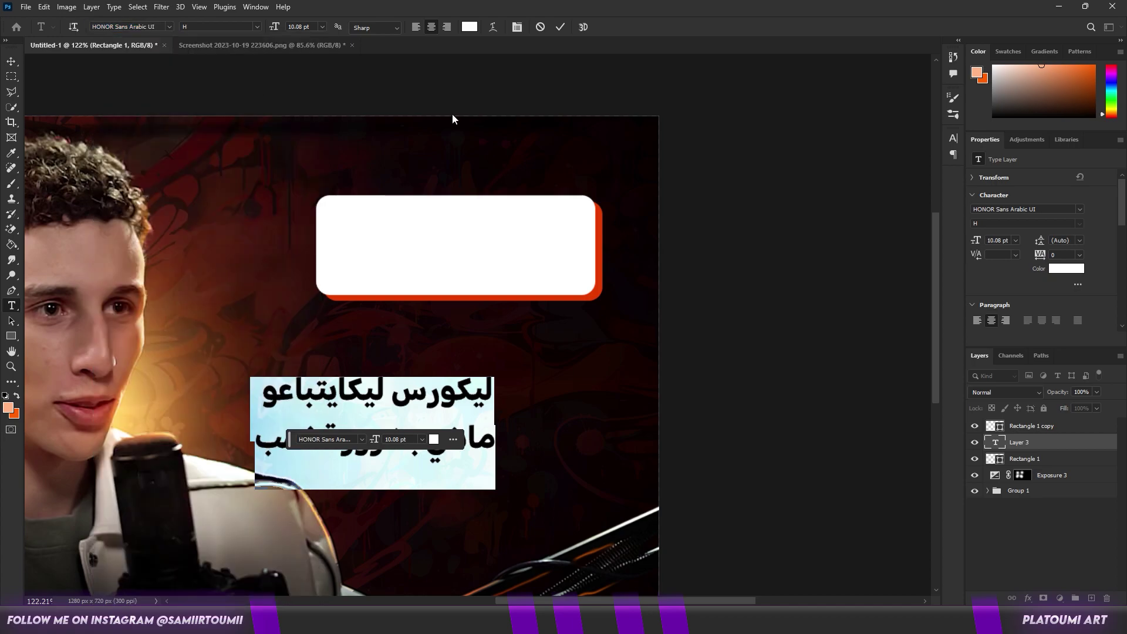
pyautogui.click(469, 27)
pyautogui.click(854, 261)
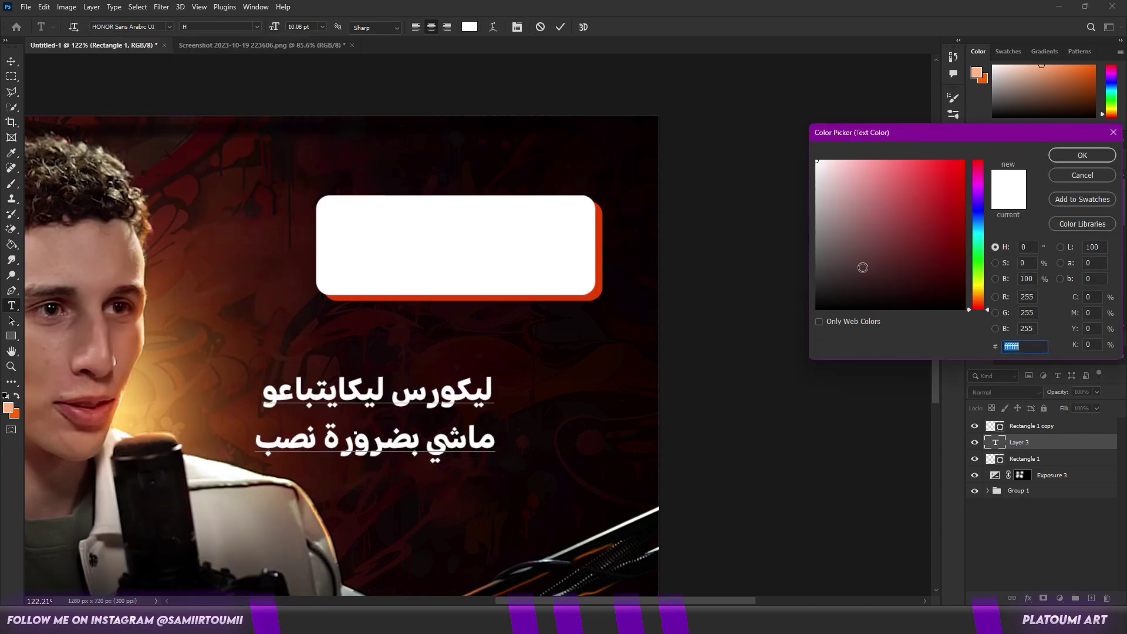
pyautogui.click(1081, 156)
# Place the black text over the white box and order its layer above Rectangle 1 copy, fitting both lines inside the box
pyautogui.click(11, 62)
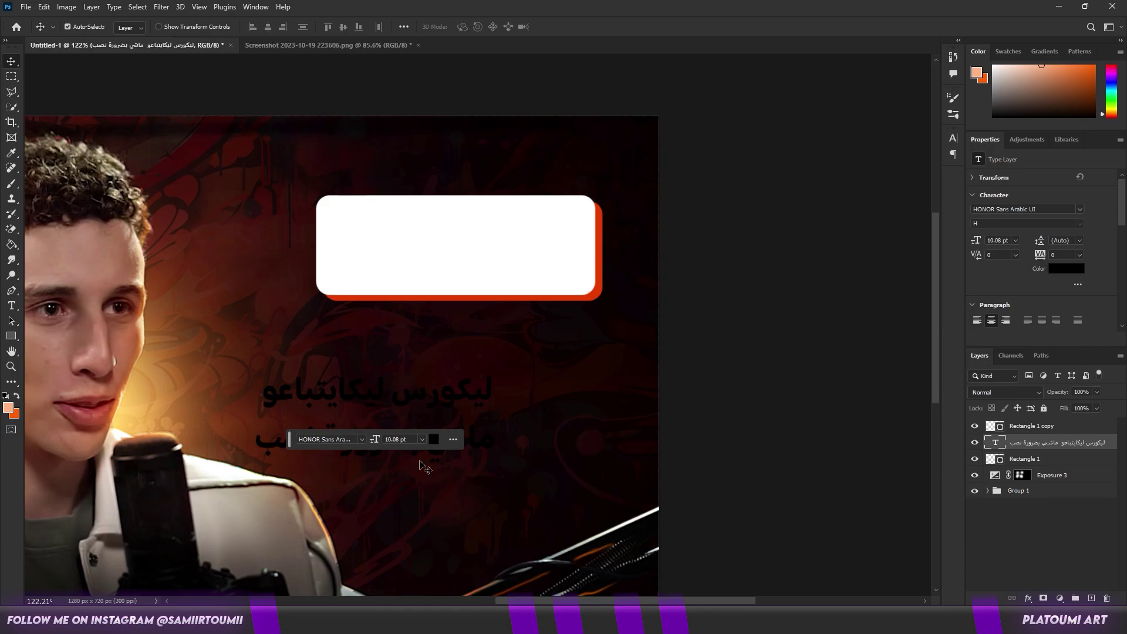
pyautogui.moveTo(305, 404); pyautogui.dragTo(424, 262)
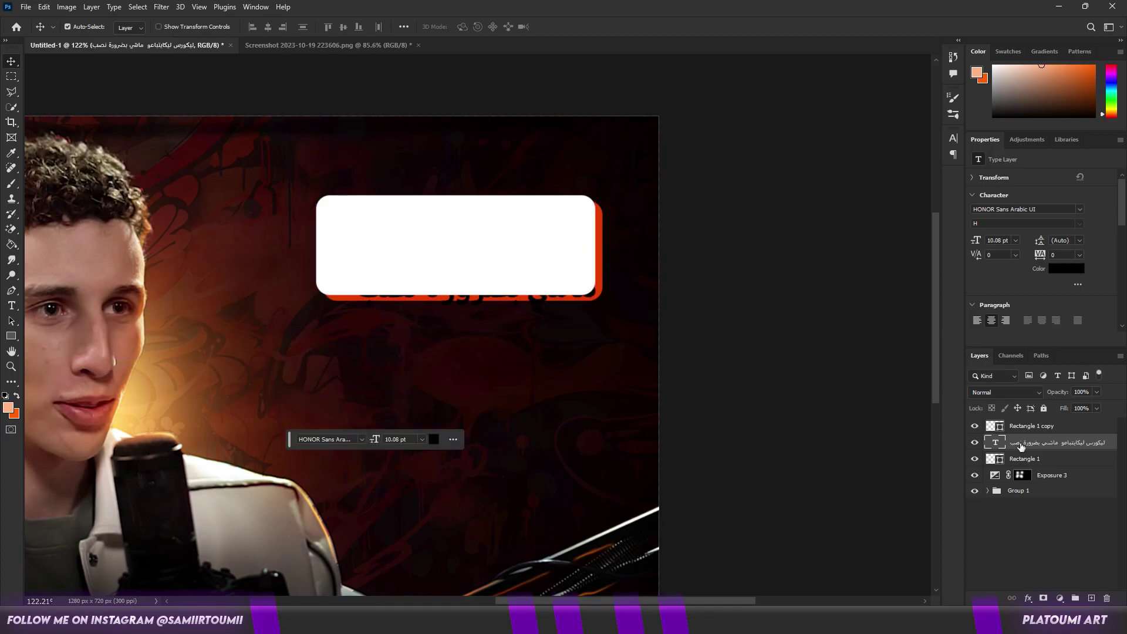
pyautogui.moveTo(1020, 446); pyautogui.dragTo(1021, 422)
pyautogui.scroll(2, 446, 212)
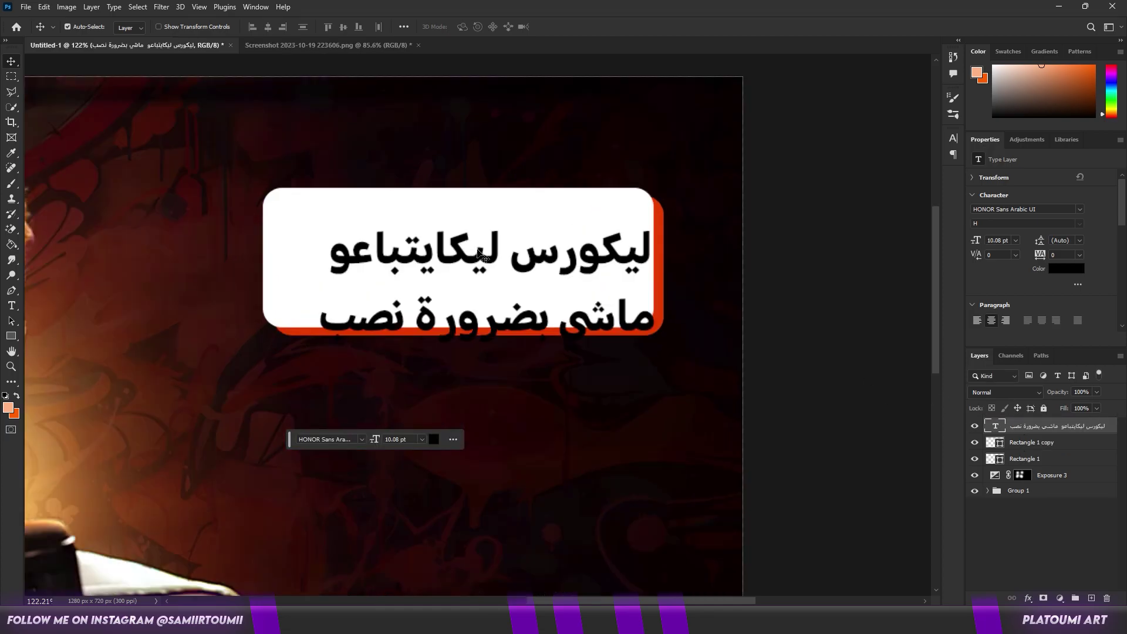
pyautogui.moveTo(468, 245); pyautogui.dragTo(470, 233)
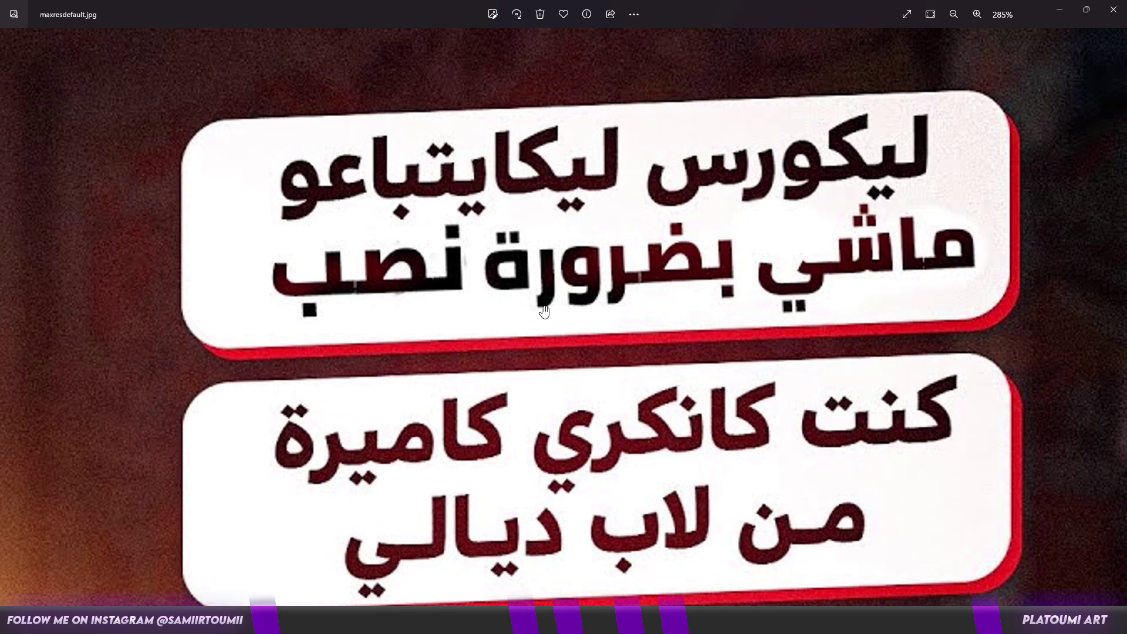
# Examine the letter stretching and text layout in the three title boxes of the maxresdefault reference
pyautogui.scroll(2, 505, 246)
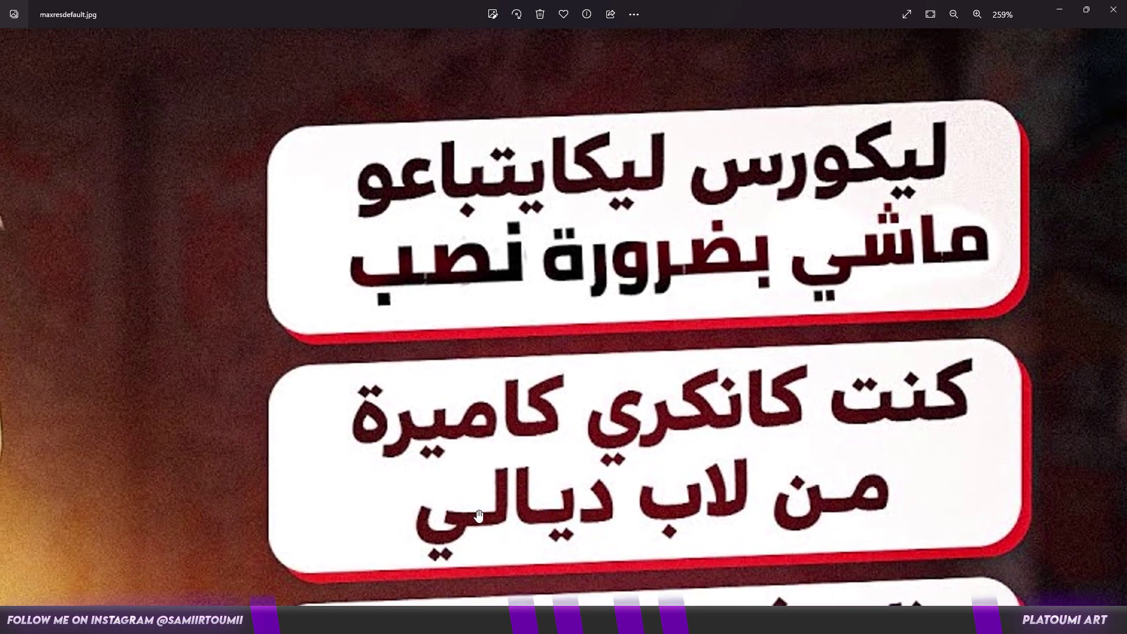
pyautogui.scroll(-1, 483, 516)
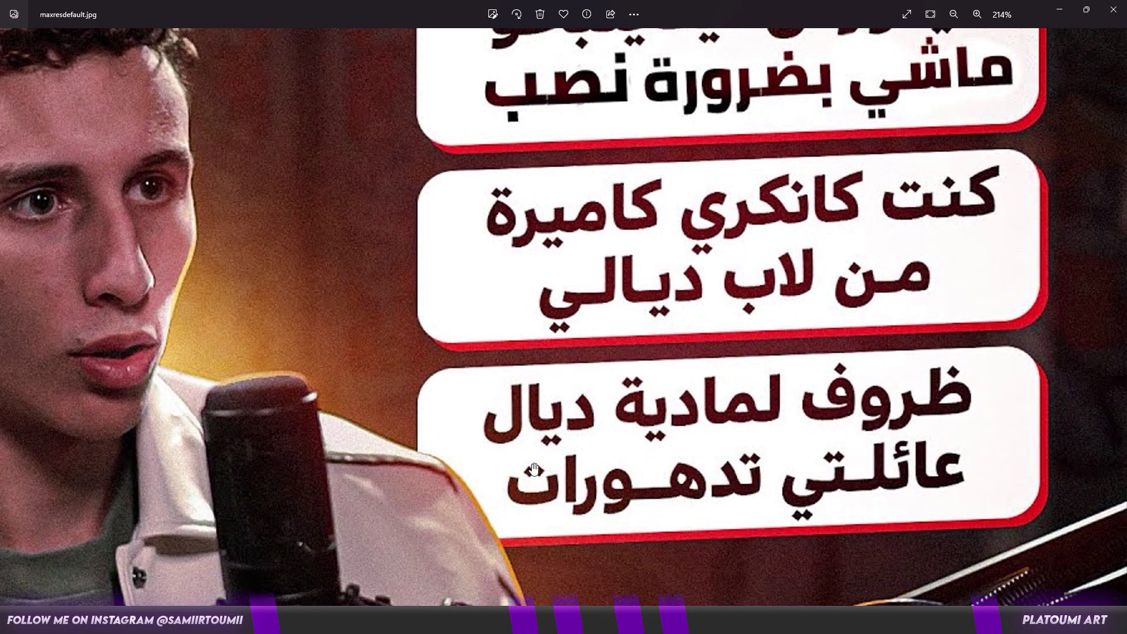
pyautogui.hotkey('alt', 'Tab')
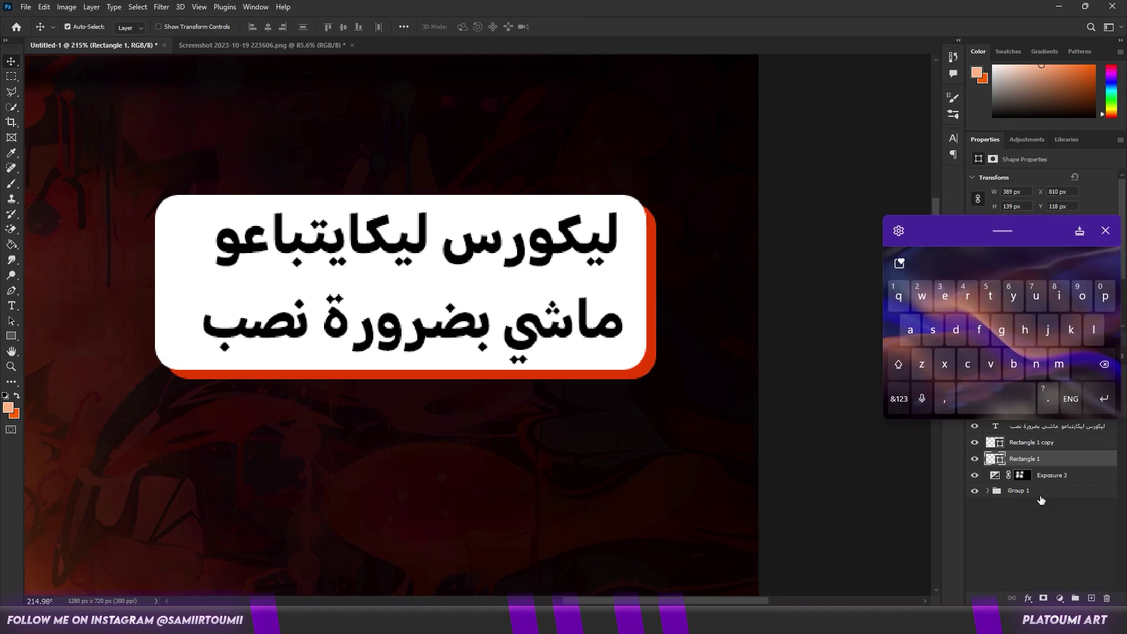
# Switch the input language to Arabic and check the shifted characters on the touch keyboard for the elongation dash
pyautogui.click(1071, 399)
pyautogui.click(1003, 368)
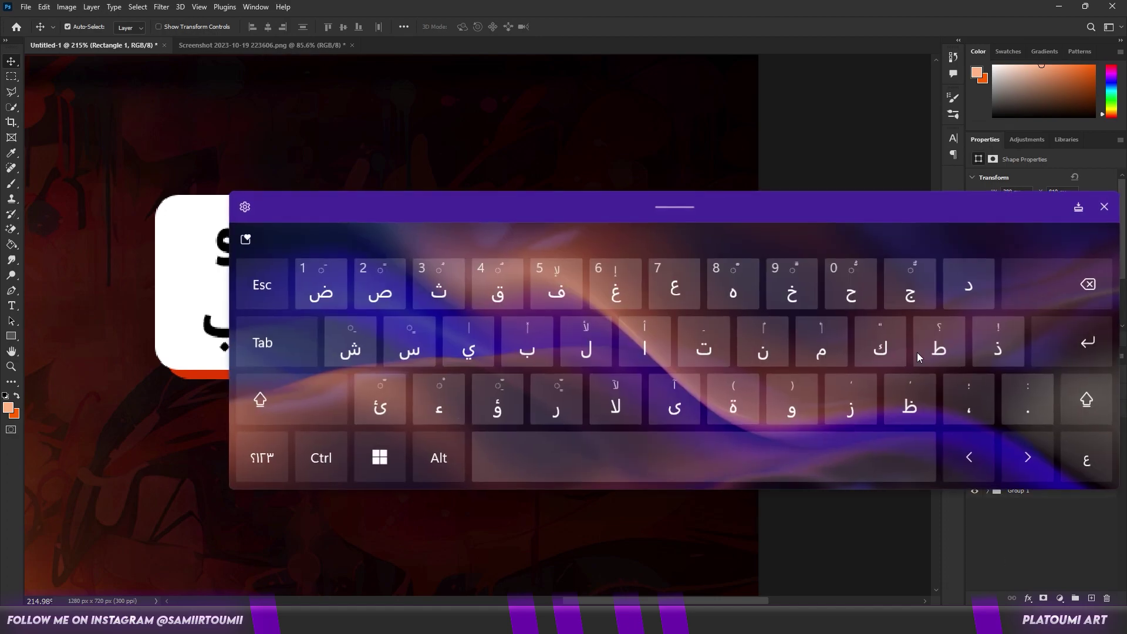
pyautogui.click(286, 400)
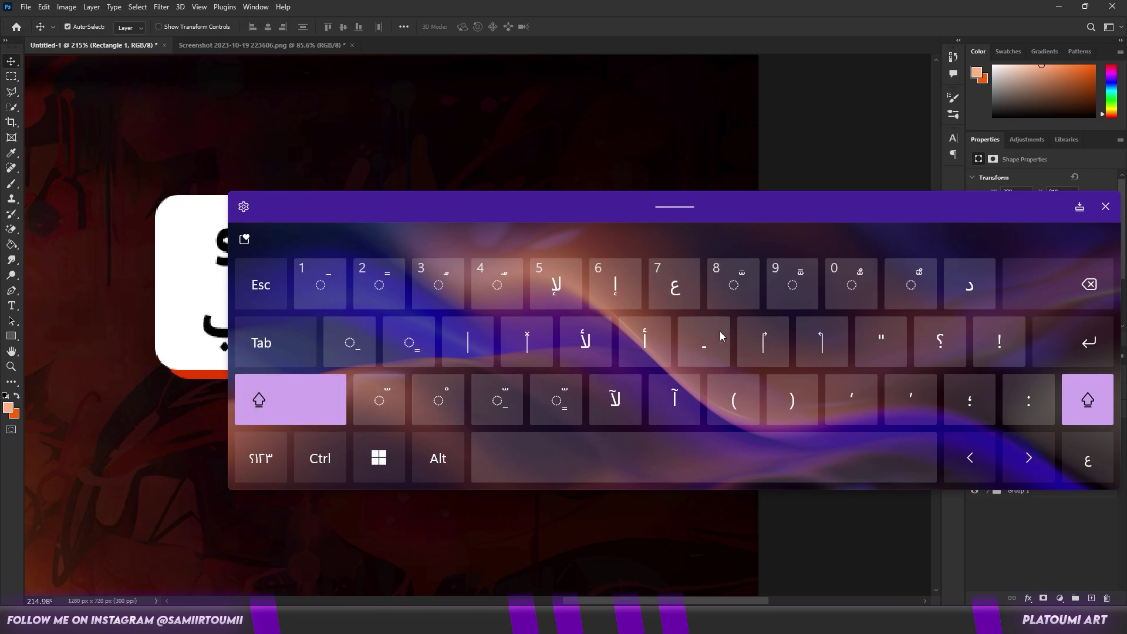
pyautogui.click(1106, 206)
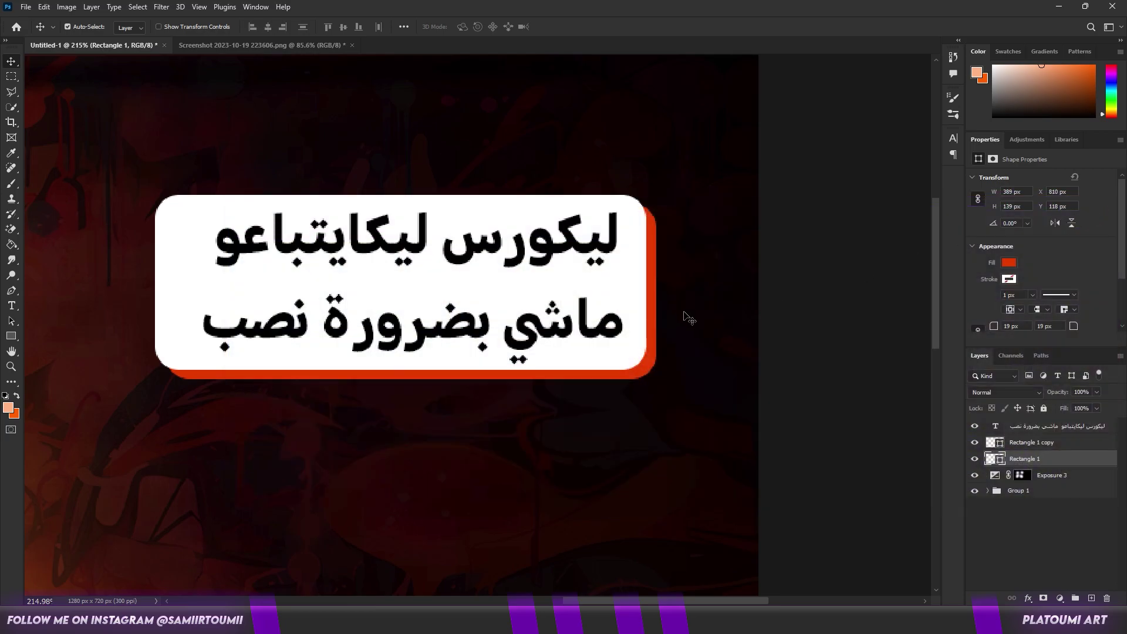
# Stretch words of the title with the elongation character "ـ", giving ليكـورس in the first line and ماشـي in the second
pyautogui.scroll(2, 381, 251)
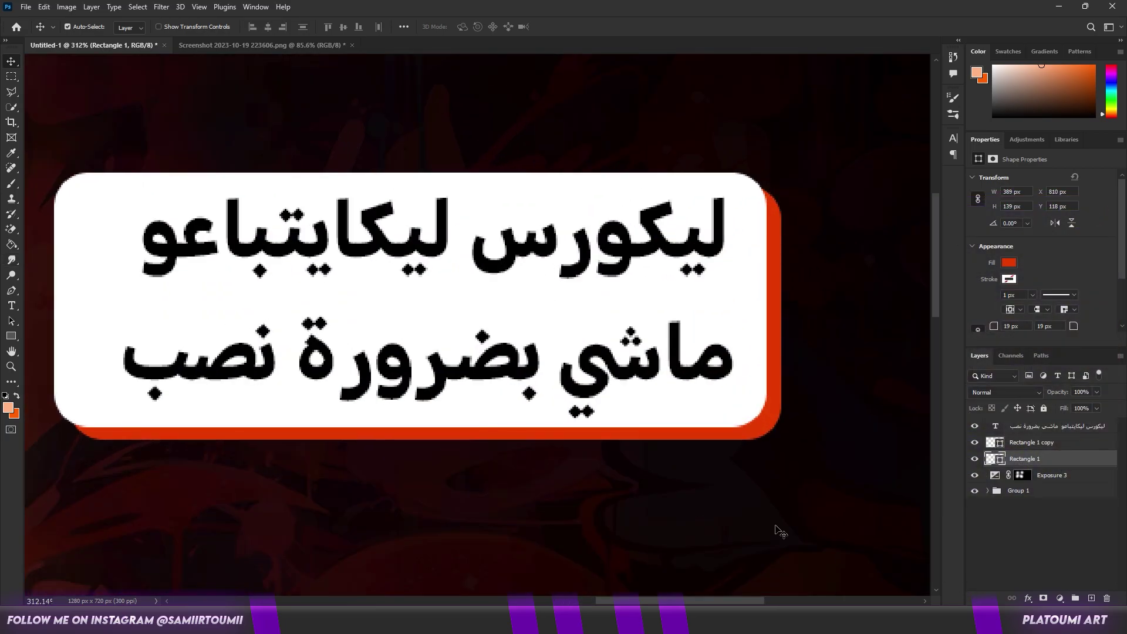
pyautogui.click(11, 305)
pyautogui.click(639, 237)
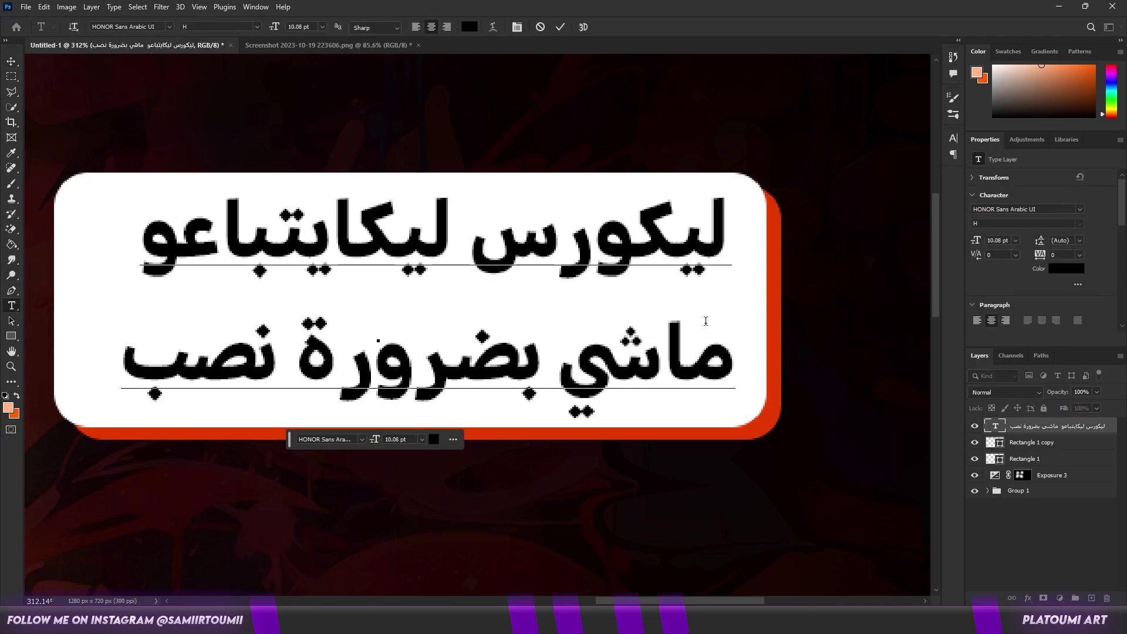
pyautogui.write('ـ')
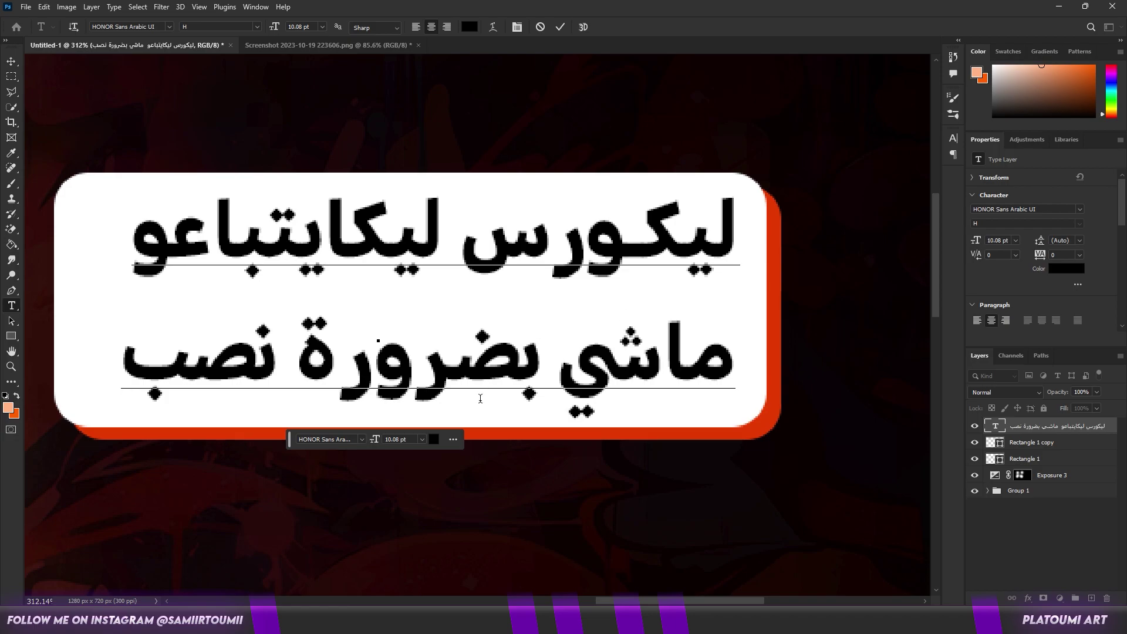
pyautogui.click(446, 361)
pyautogui.click(458, 368)
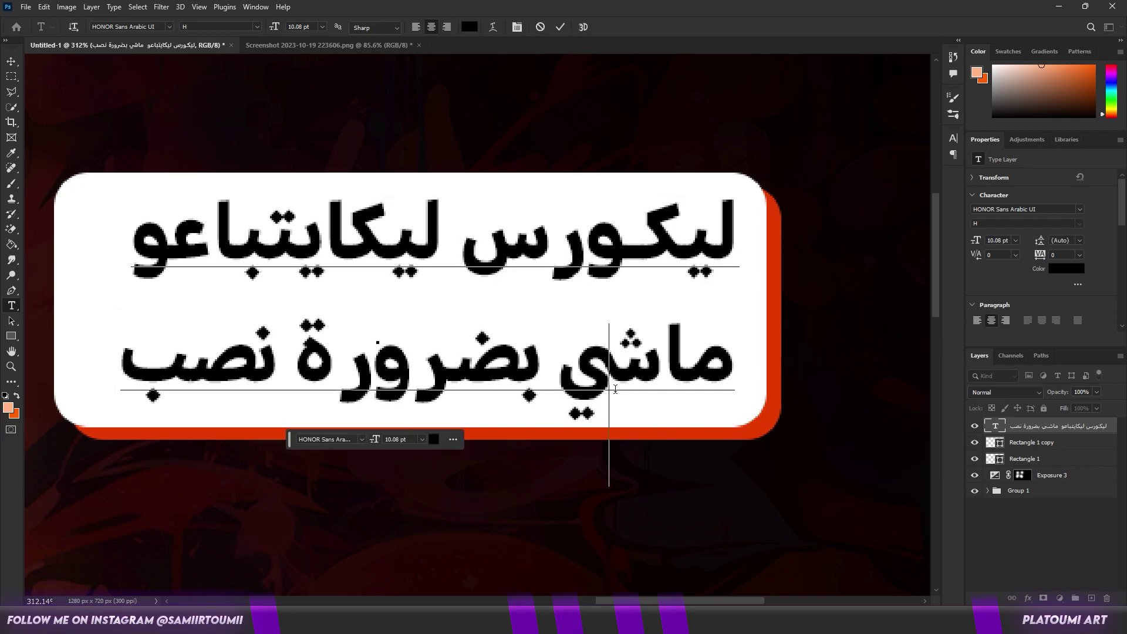
# Group the title text layer with both rectangles and name the group "texte 1"
pyautogui.scroll(-5, 458, 294)
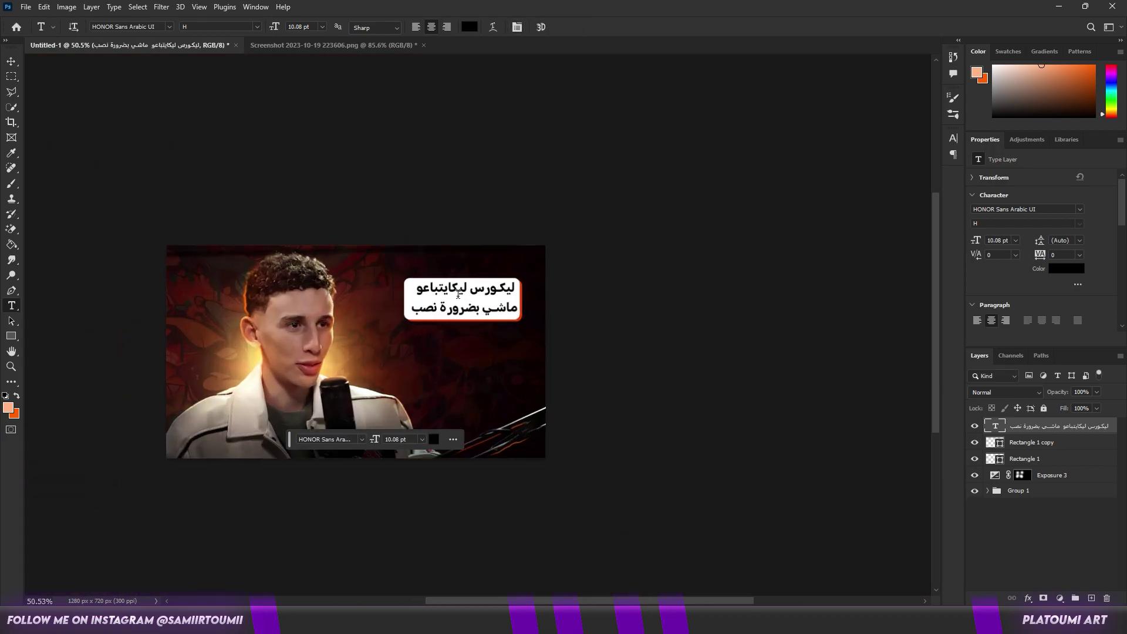
pyautogui.scroll(3, 459, 293)
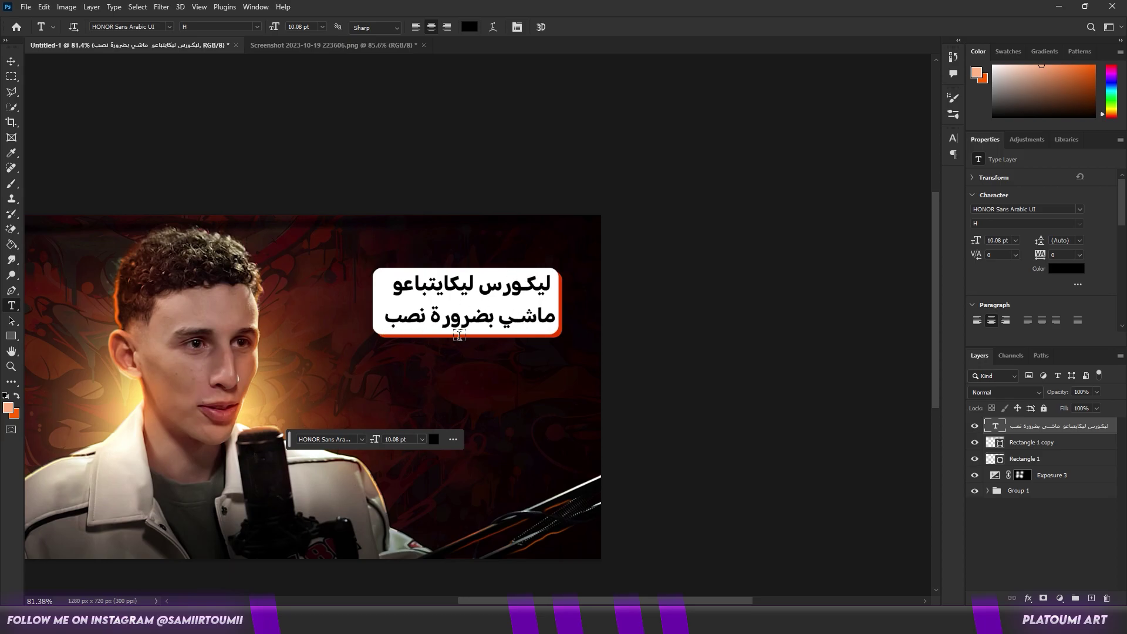
pyautogui.click(10, 60)
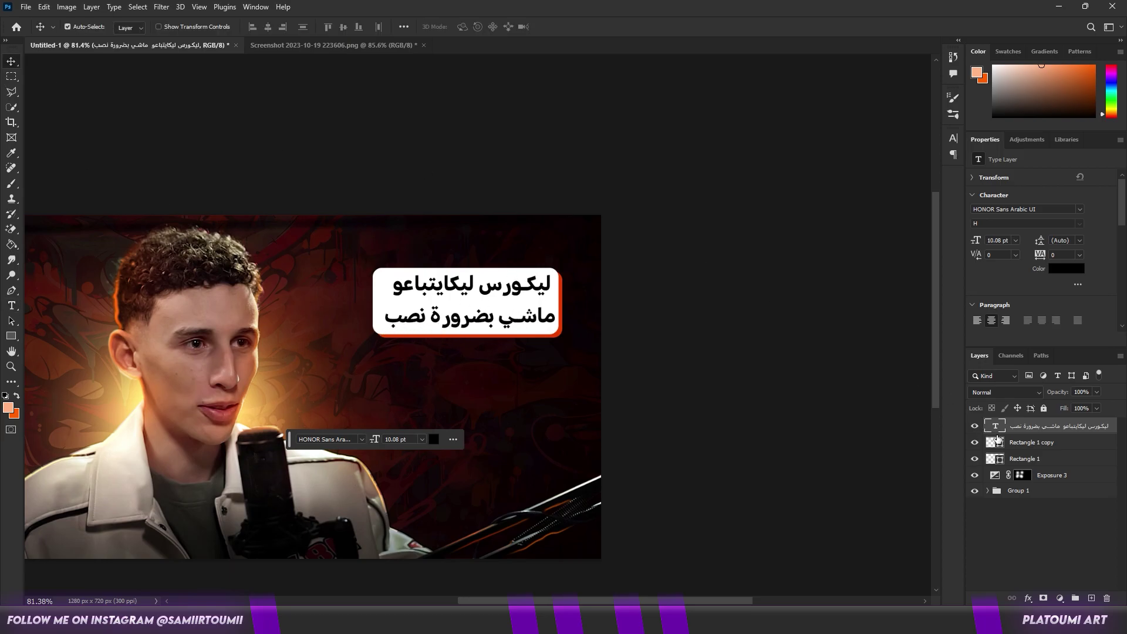
pyautogui.click(1035, 460)
pyautogui.keyDown('shift'); pyautogui.click(1036, 450); pyautogui.keyUp('shift')
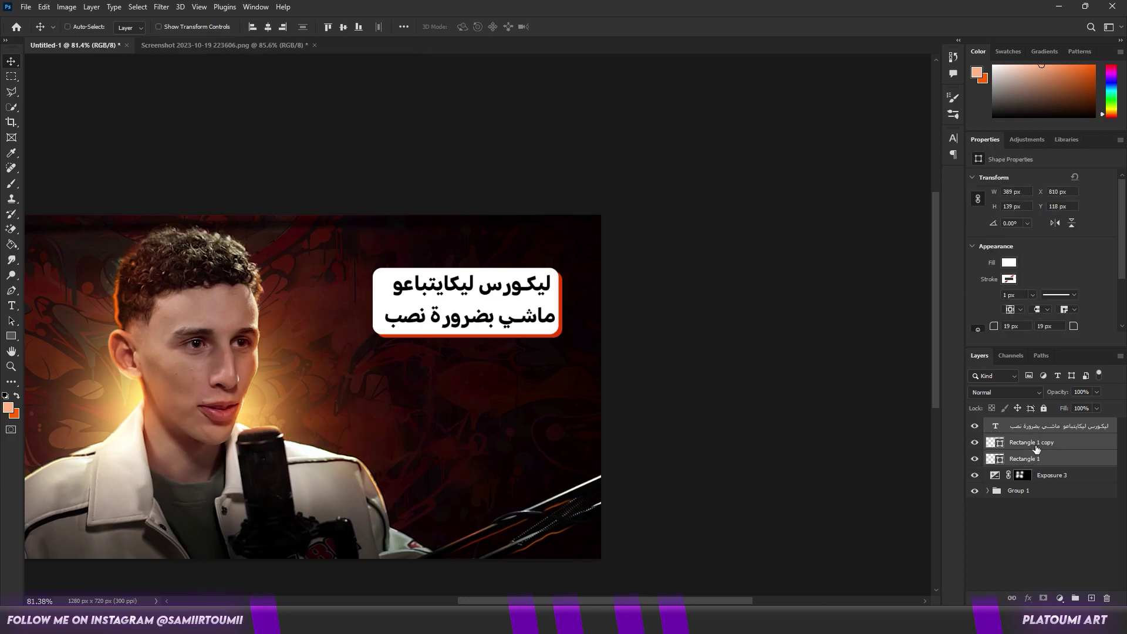
pyautogui.press('super+space')
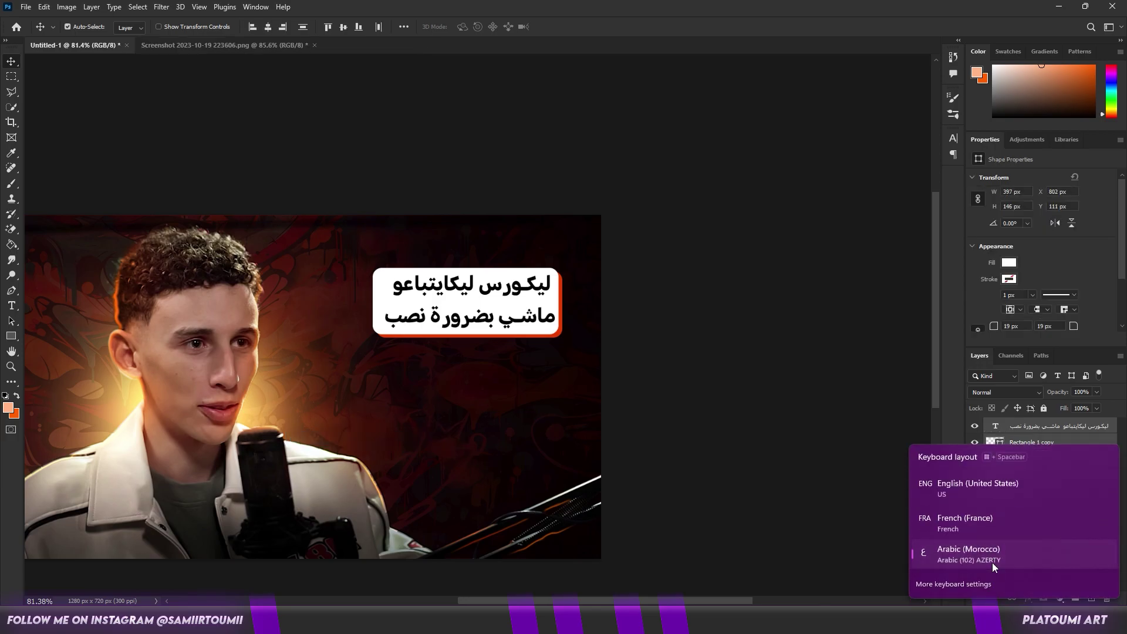
pyautogui.hotkey('ctrl', 'g')
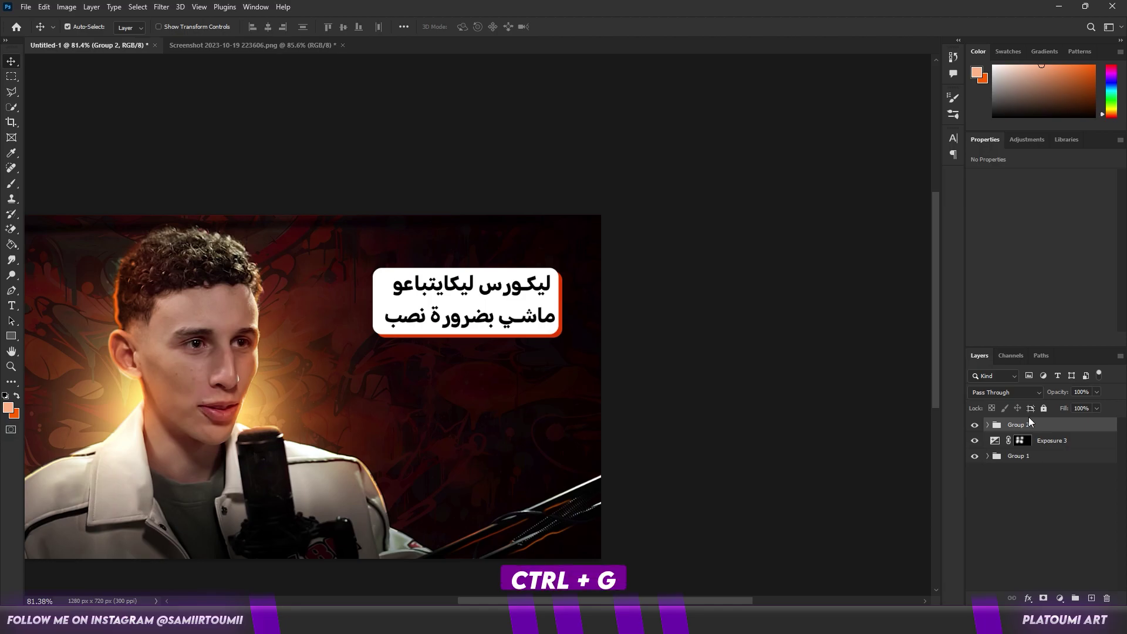
pyautogui.doubleClick(1026, 431)
pyautogui.write('texte')
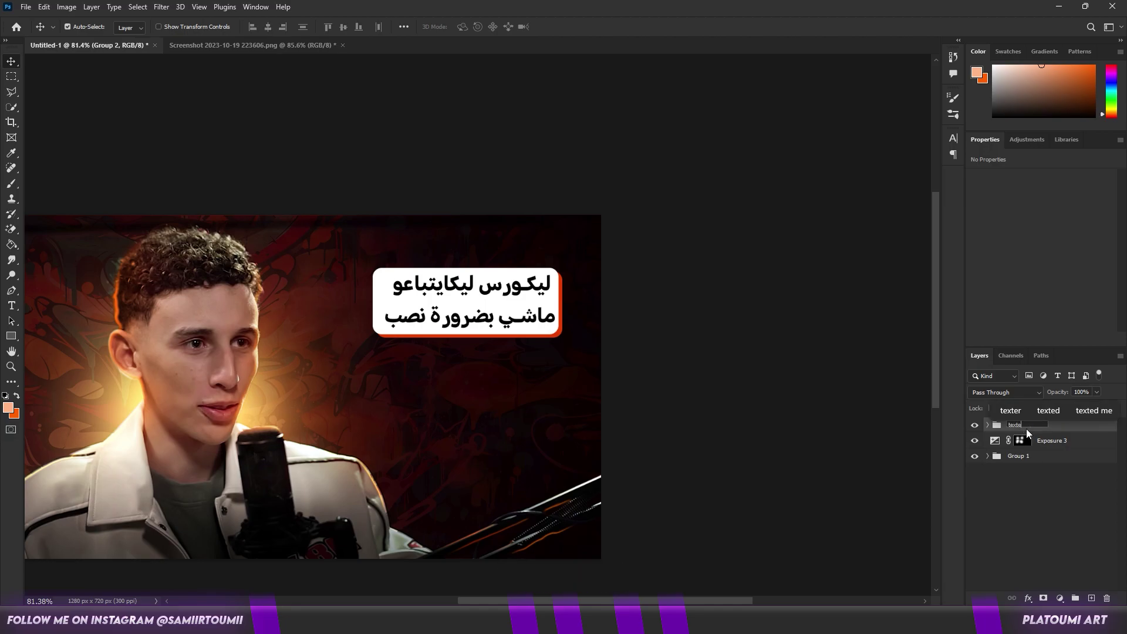
pyautogui.write(' 1')
pyautogui.press('Return')
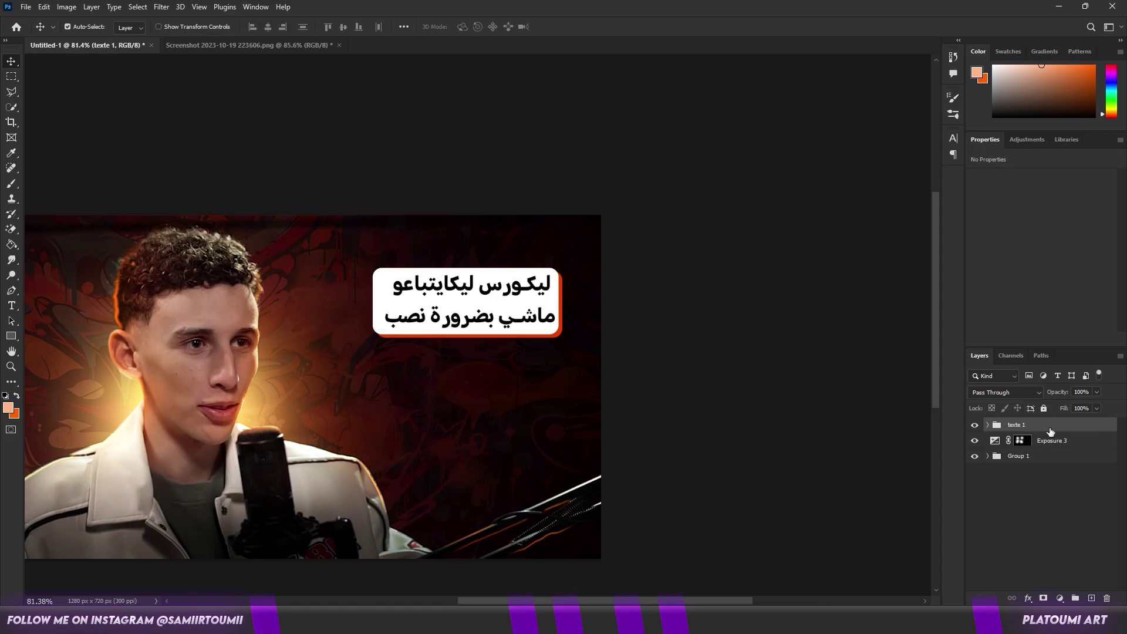
# Duplicate the texte 1 group and rename the copy "texte 2"
pyautogui.hotkey('ctrl', 'j')
pyautogui.doubleClick(1028, 425)
pyautogui.press('Right')
pyautogui.press('BackSpace')
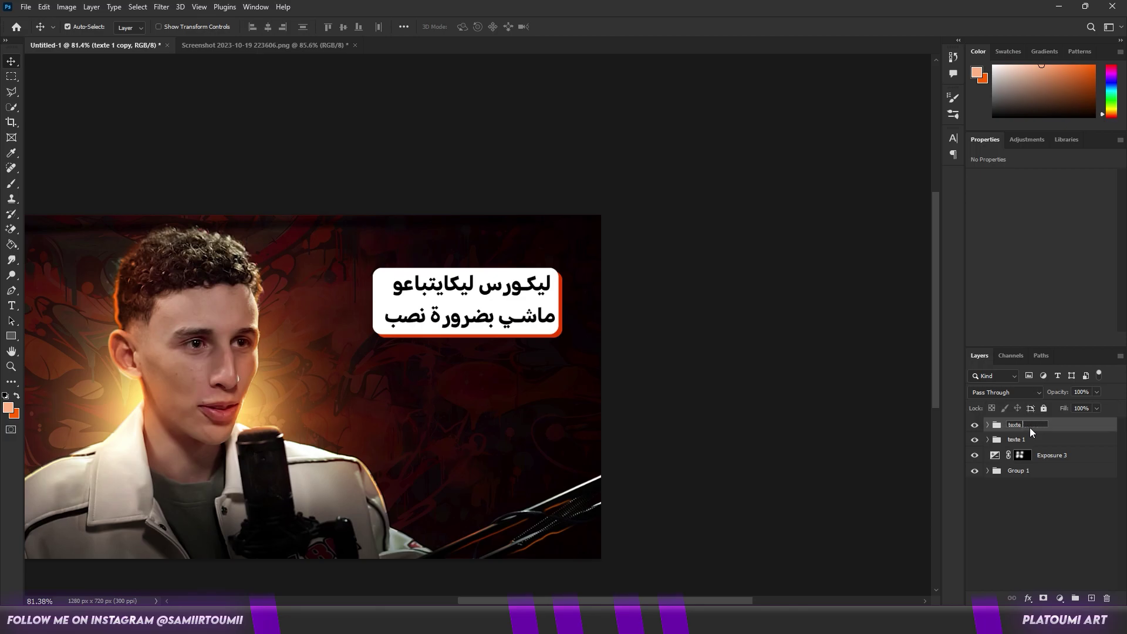
pyautogui.write('2')
pyautogui.press('Return')
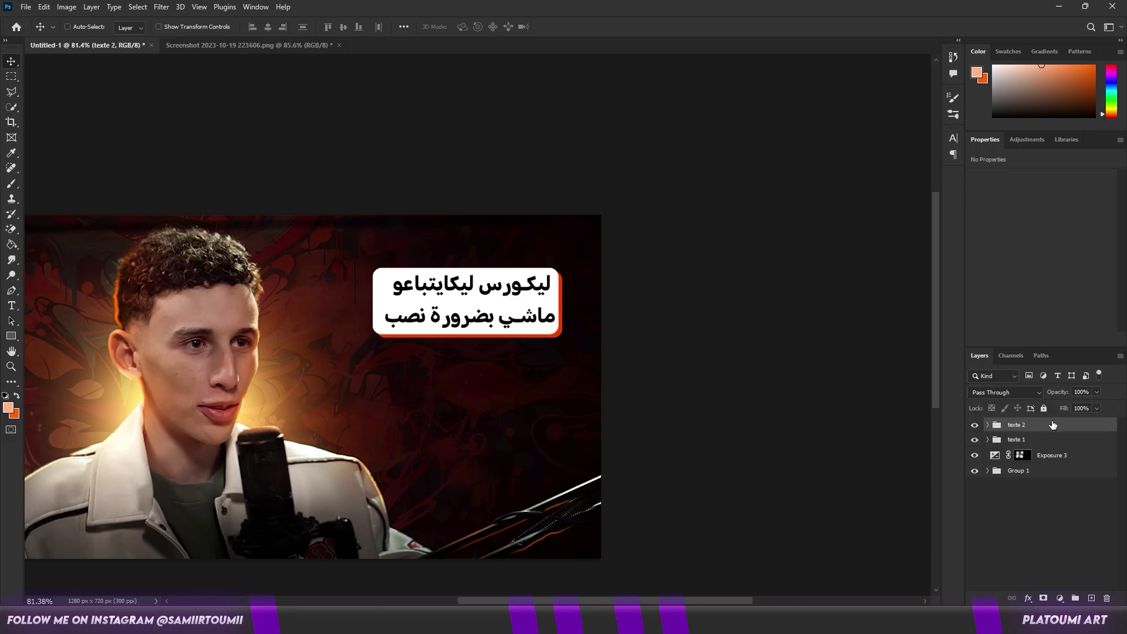
# Duplicate the texte 2 group and rename the copy "text 3"
pyautogui.hotkey('ctrl', 'j')
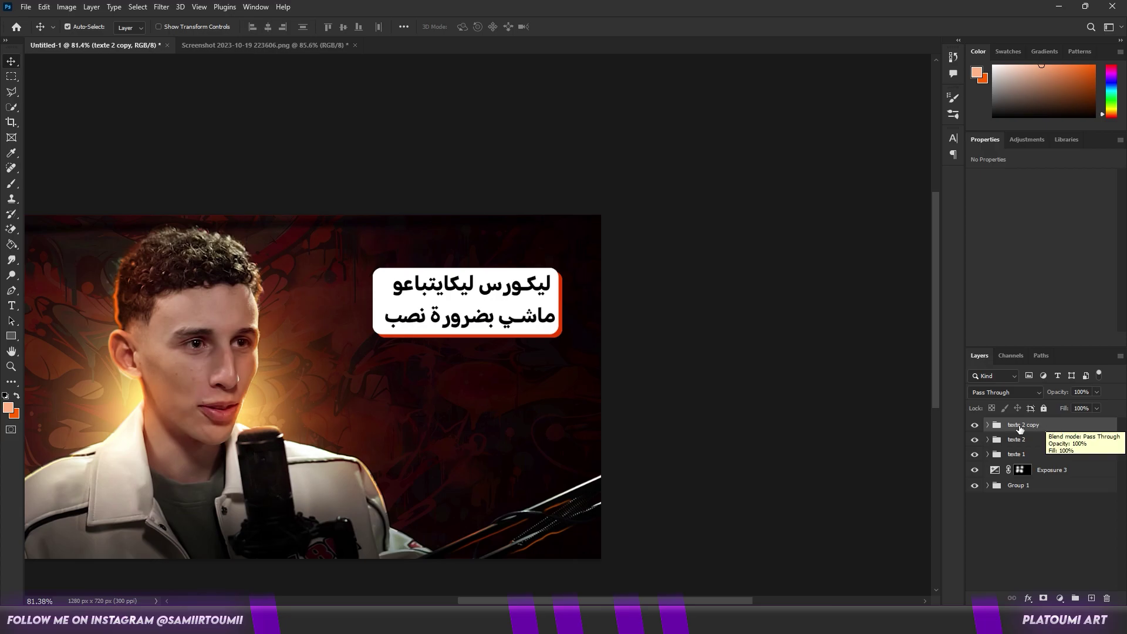
pyautogui.doubleClick(1031, 427)
pyautogui.write('0')
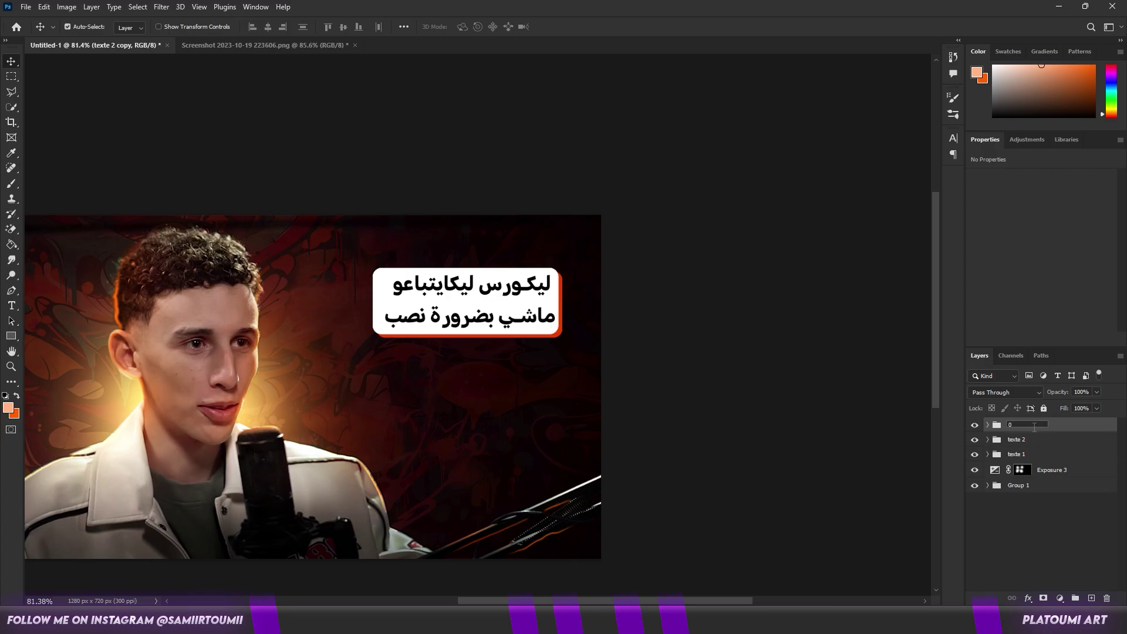
pyautogui.write('ext')
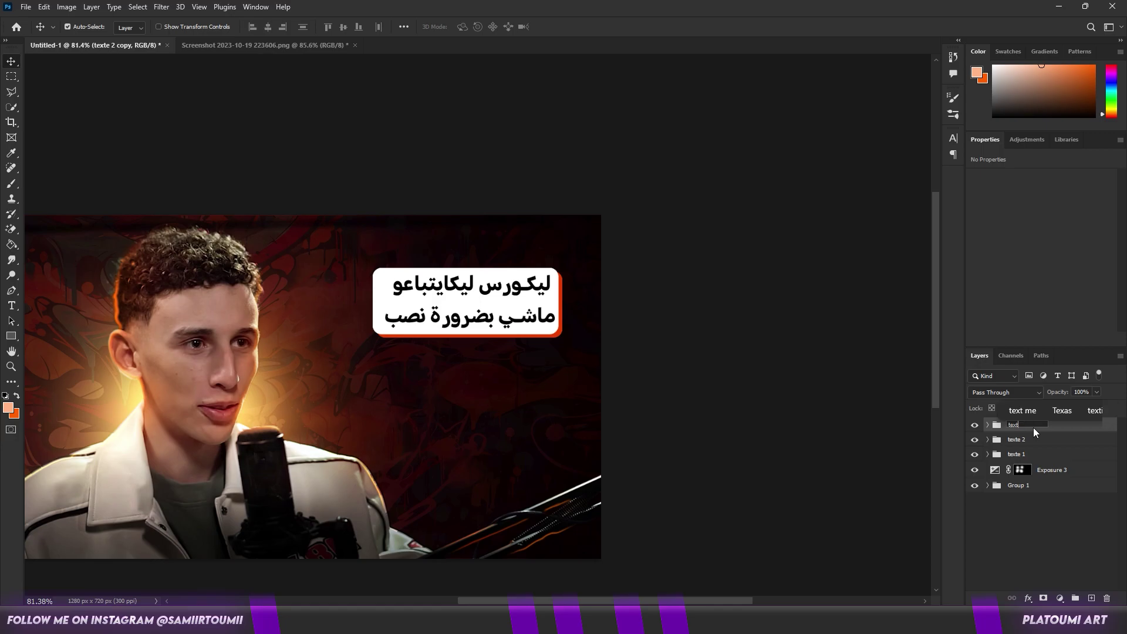
pyautogui.write(' 3')
pyautogui.press('Return')
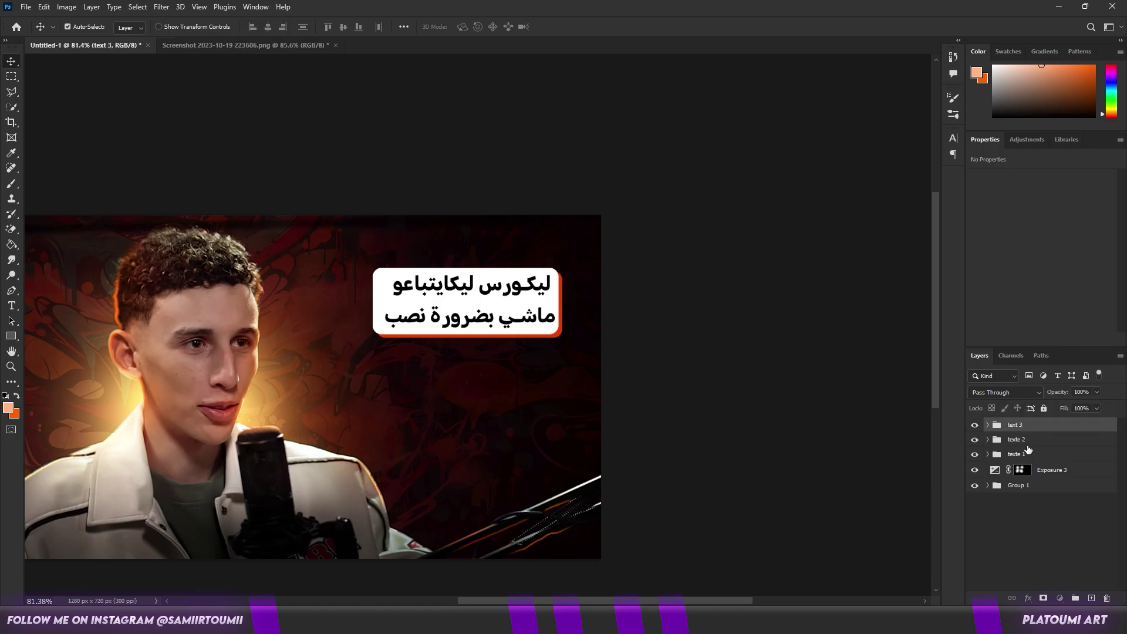
# Move the texte 2 group straight down until its box sits just below the first one with a narrow gap
pyautogui.click(1028, 446)
pyautogui.hotkey('shift', 'Down')
pyautogui.hotkey('shift', 'Down')
pyautogui.hotkey('shift', 'Down')
pyautogui.hotkey('shift', 'Down')
pyautogui.hotkey('shift', 'Down')
pyautogui.hotkey('shift', 'Down')
pyautogui.hotkey('shift', 'Down')
pyautogui.hotkey('shift', 'Down')
pyautogui.hotkey('shift', 'Down')
pyautogui.hotkey('shift', 'Down')
pyautogui.hotkey('shift', 'Down')
pyautogui.hotkey('shift', 'Down')
pyautogui.hotkey('shift', 'Down')
pyautogui.hotkey('shift', 'Down')
pyautogui.hotkey('shift', 'Down')
pyautogui.hotkey('shift', 'Down')
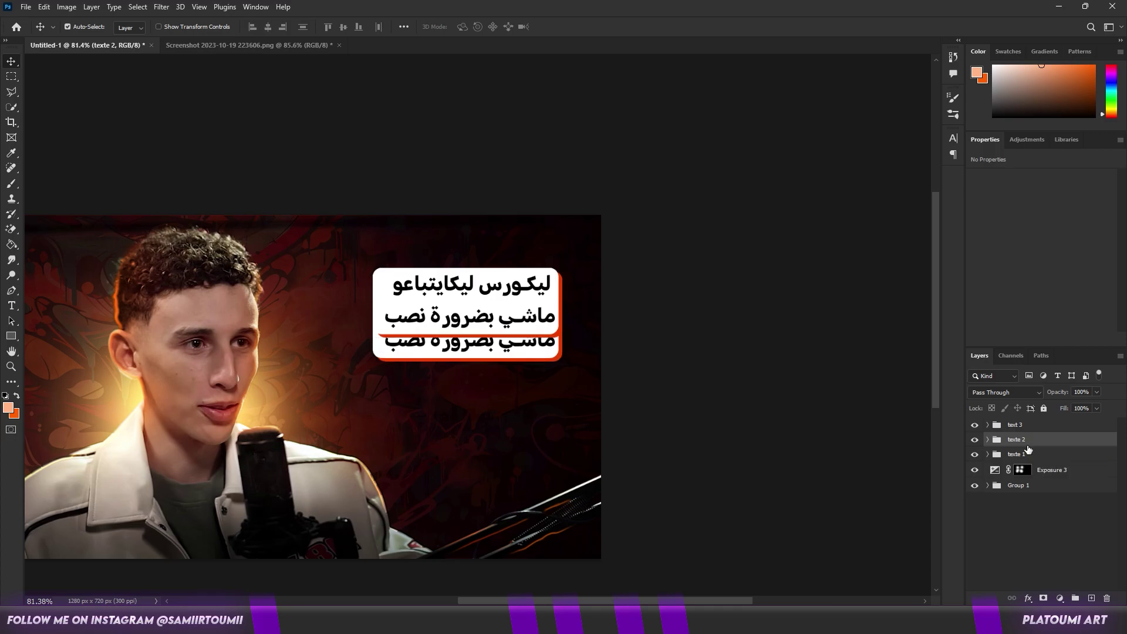
pyautogui.press('Up')
pyautogui.press('Up')
pyautogui.press('Up')
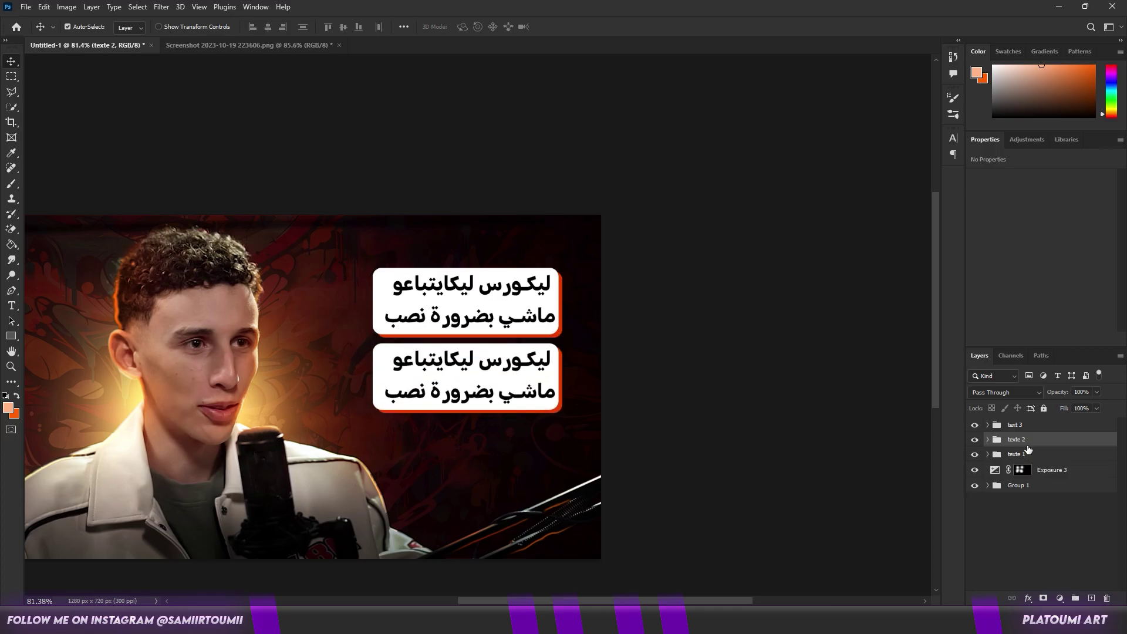
# Move the text 3 group straight down below the second box, matching the gap between the first two
pyautogui.click(1014, 426)
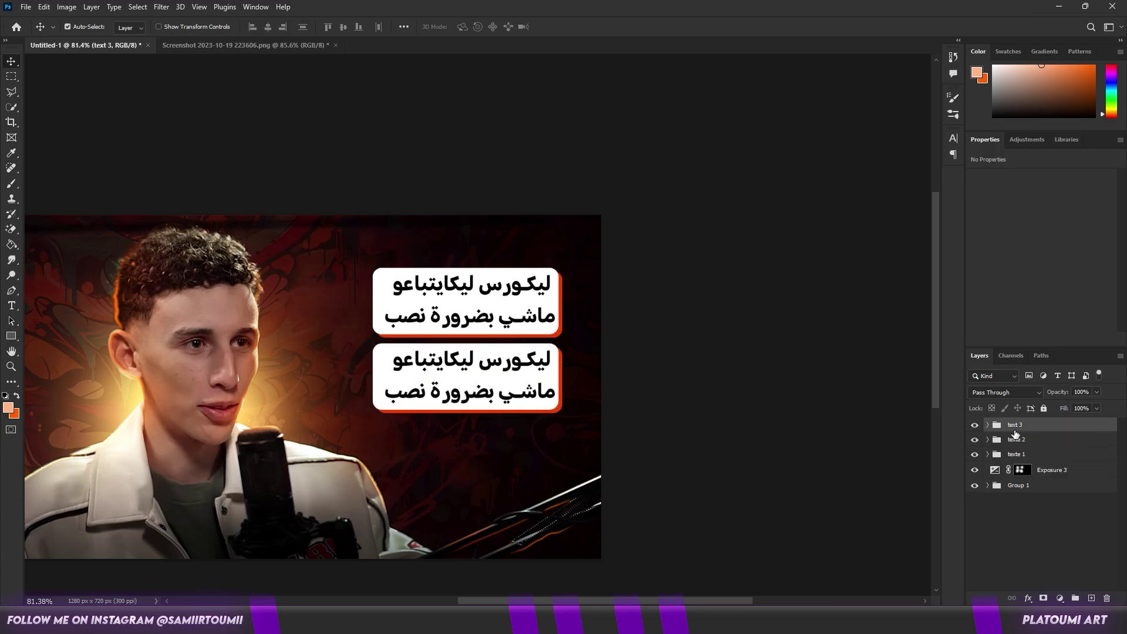
pyautogui.hotkey('shift', 'Down')
pyautogui.hotkey('shift', 'Down')
pyautogui.hotkey('shift', 'Down')
pyautogui.hotkey('shift', 'Down')
pyautogui.hotkey('shift', 'Down')
pyautogui.hotkey('shift', 'Down')
pyautogui.hotkey('shift', 'Down')
pyautogui.hotkey('shift', 'Down')
pyautogui.hotkey('shift', 'Down')
pyautogui.hotkey('shift', 'Down')
pyautogui.hotkey('shift', 'Down')
pyautogui.hotkey('shift', 'Down')
pyautogui.hotkey('shift', 'Down')
pyautogui.hotkey('shift', 'Down')
pyautogui.hotkey('shift', 'Down')
pyautogui.hotkey('shift', 'Down')
pyautogui.hotkey('shift', 'Down')
pyautogui.hotkey('shift', 'Down')
pyautogui.hotkey('shift', 'Down')
pyautogui.hotkey('shift', 'Down')
pyautogui.hotkey('shift', 'Down')
pyautogui.hotkey('shift', 'Down')
pyautogui.hotkey('shift', 'Down')
pyautogui.hotkey('shift', 'Down')
pyautogui.hotkey('shift', 'Down')
pyautogui.press('Up')
pyautogui.press('Up')
pyautogui.press('Up')
pyautogui.press('Up')
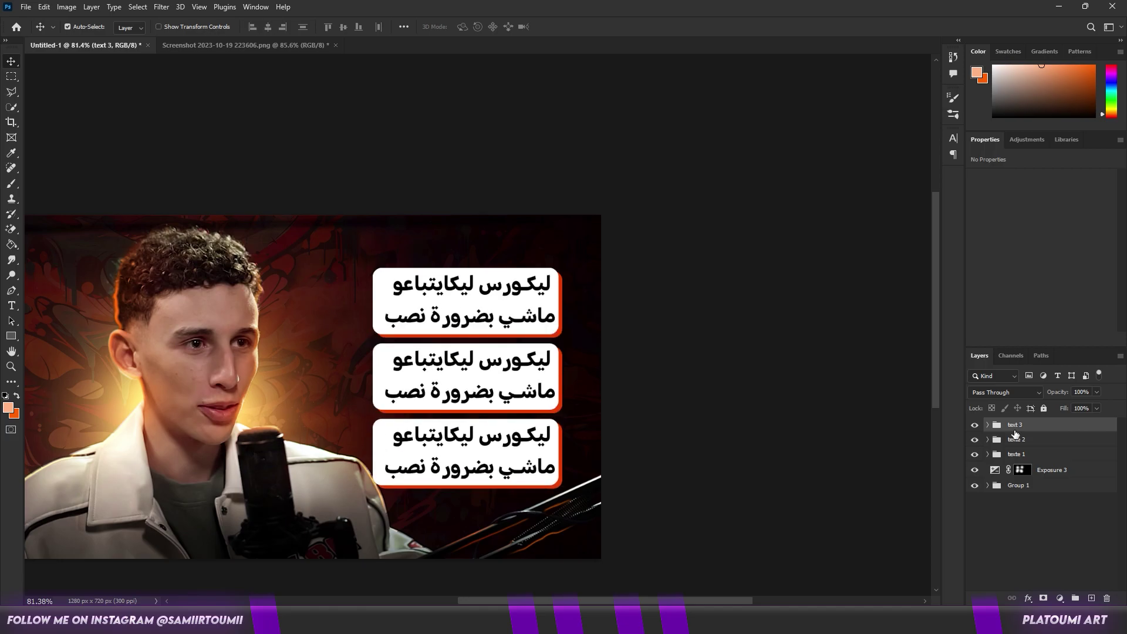
# Move the three text groups together up and slightly left, centring them at about X 984, Y 287 px
pyautogui.keyDown('shift'); pyautogui.click(1036, 453); pyautogui.keyUp('shift')
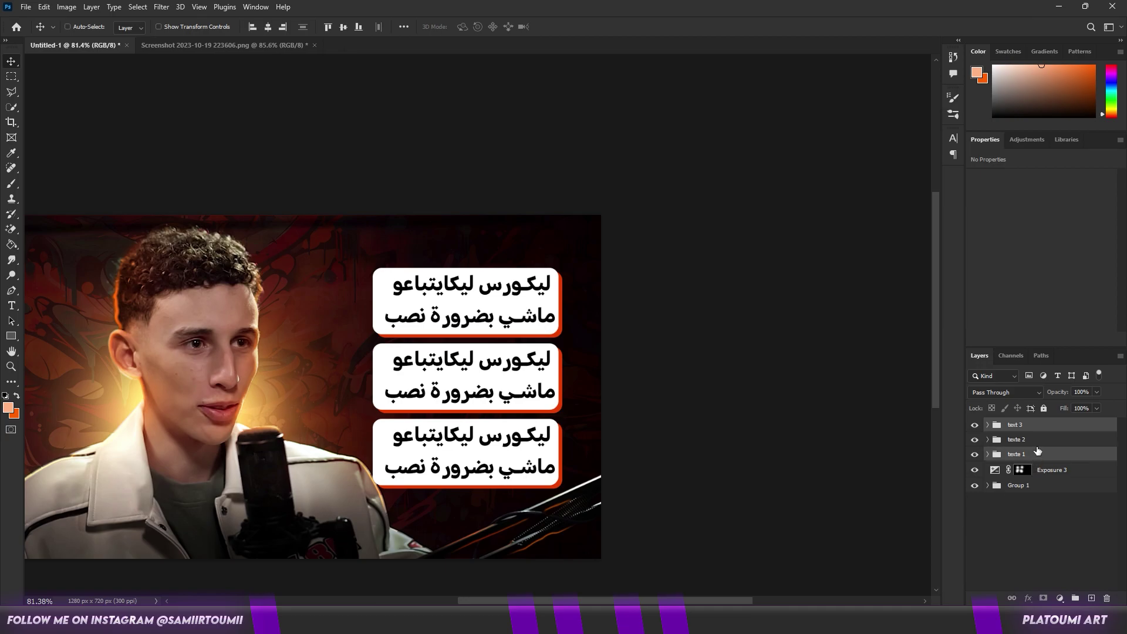
pyautogui.hotkey('ctrl', 't')
pyautogui.moveTo(474, 405); pyautogui.dragTo(466, 377)
pyautogui.click(582, 27)
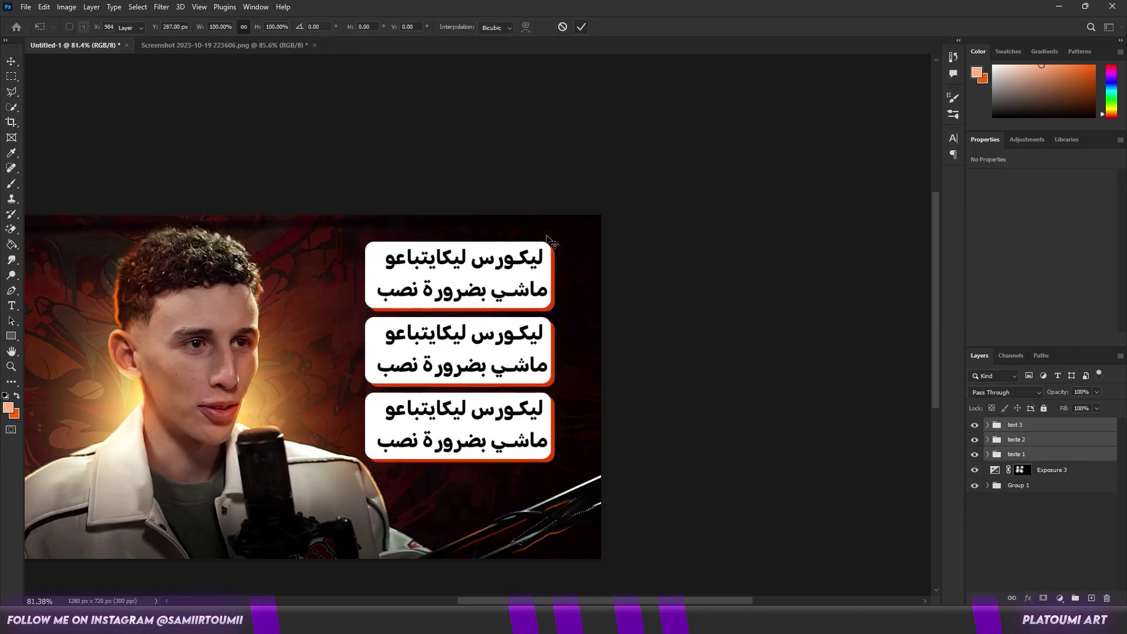
# Replace the second box's text with the second phrase from the Notepad file, كنت كاكنري كاميرة / من لاب ديالـي
pyautogui.doubleClick(479, 340)
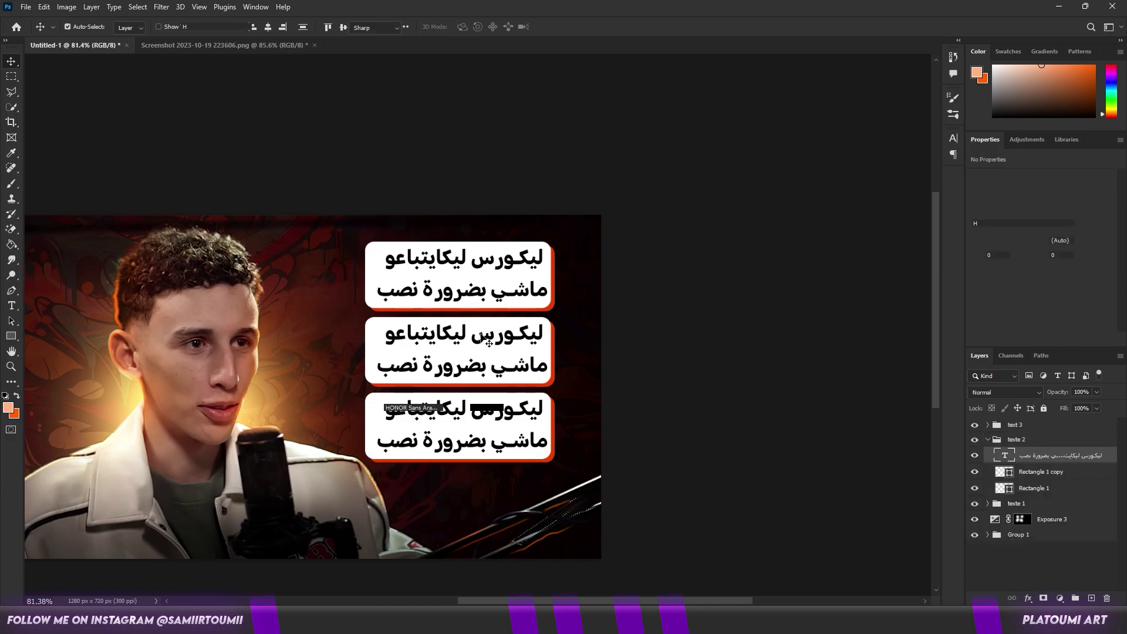
pyautogui.hotkey('alt', 'Tab')
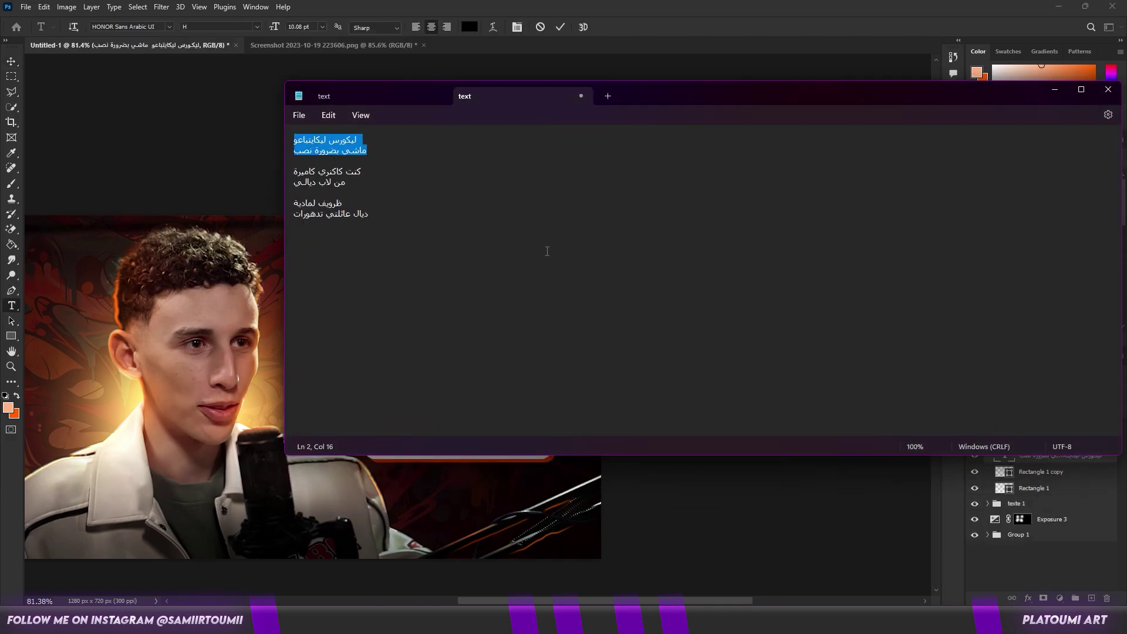
pyautogui.moveTo(330, 171); pyautogui.dragTo(329, 184)
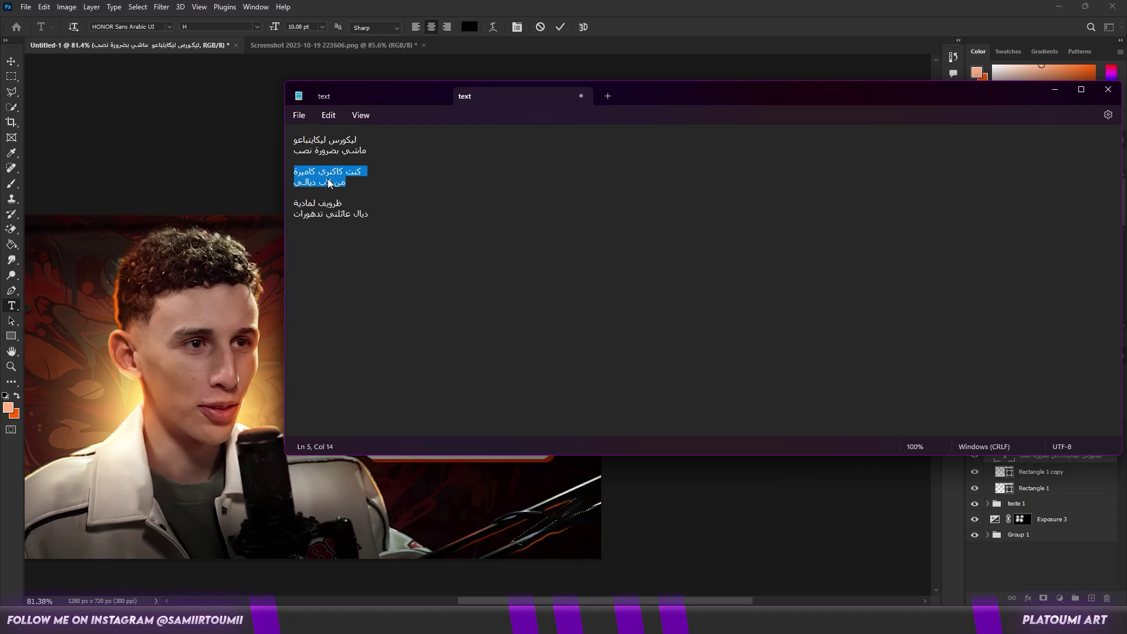
pyautogui.click(1055, 91)
pyautogui.write('كنت كاكتري كاميرة من لاب ديالي')
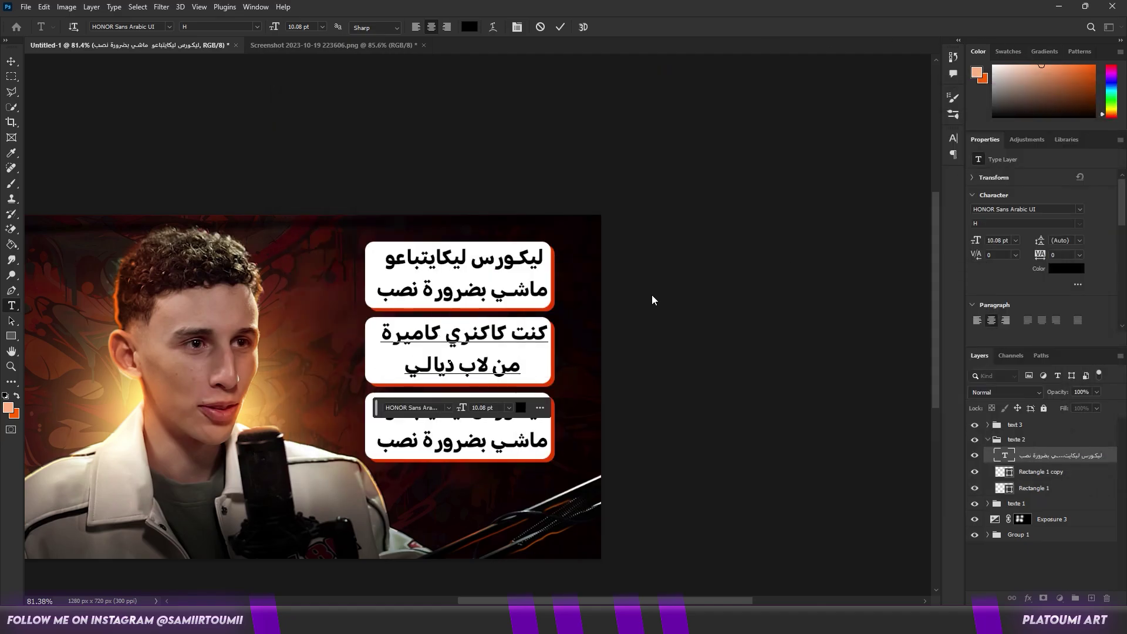
pyautogui.click(560, 27)
pyautogui.press('v')
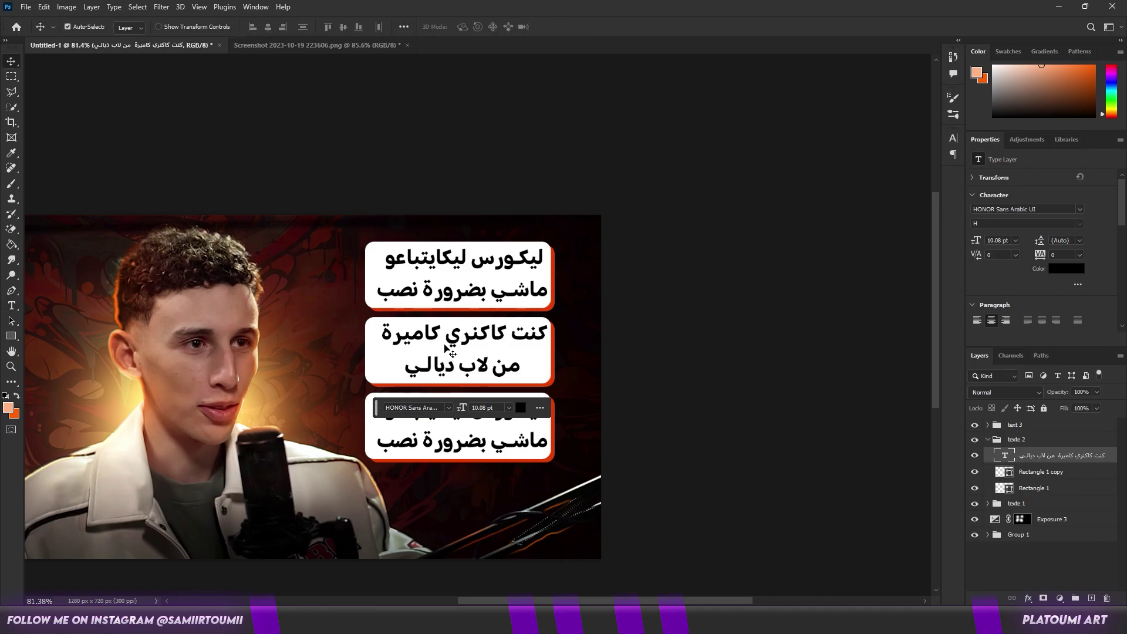
# Replace the third box's text with the last phrase from the Notepad file, ظرويف لمادية / ديال عائلتي تدهورات
pyautogui.scroll(3, 446, 346)
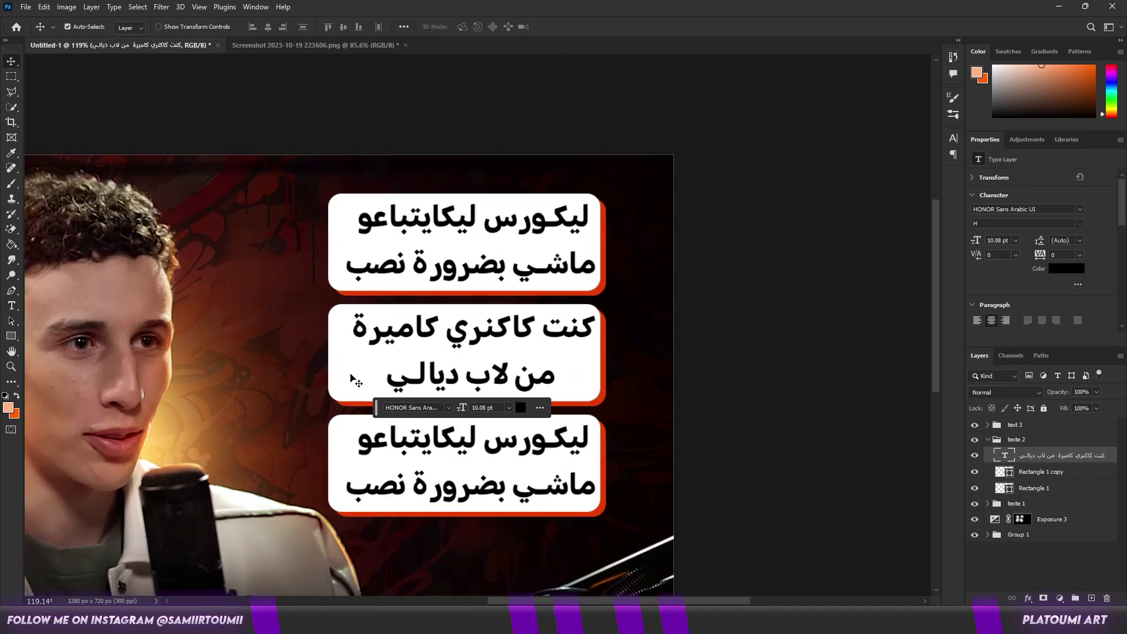
pyautogui.scroll(-2, 351, 379)
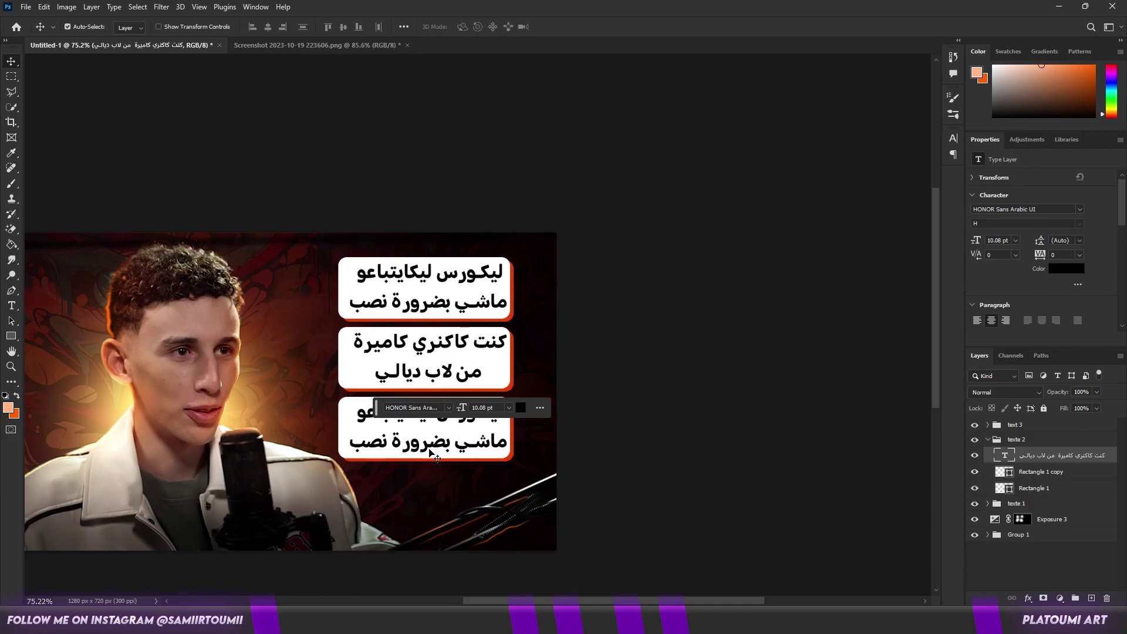
pyautogui.hotkey('alt', 'Tab')
pyautogui.moveTo(305, 204); pyautogui.dragTo(309, 225)
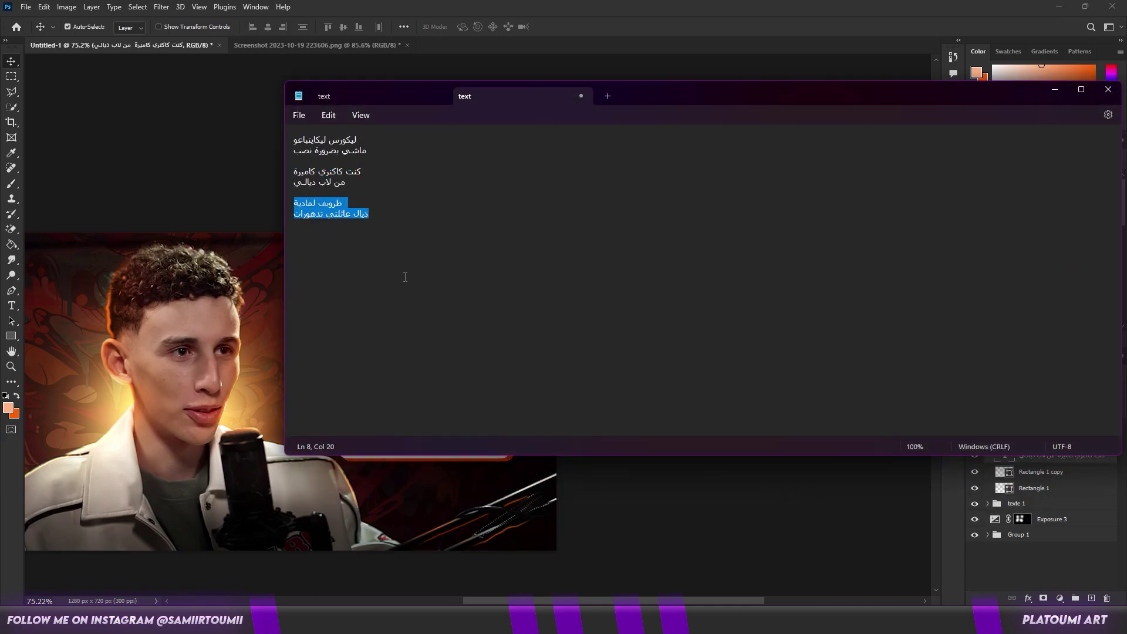
pyautogui.hotkey('alt', 'Tab')
pyautogui.click(447, 452)
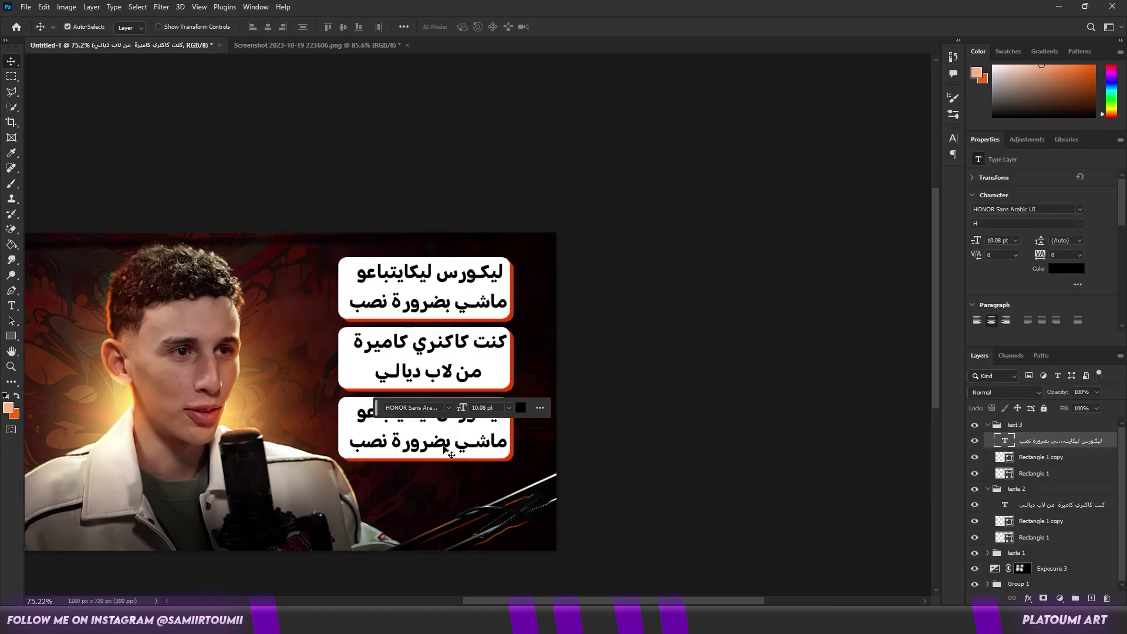
pyautogui.doubleClick(445, 450)
pyautogui.hotkey('ctrl', 'v')
pyautogui.click(561, 26)
pyautogui.press('v')
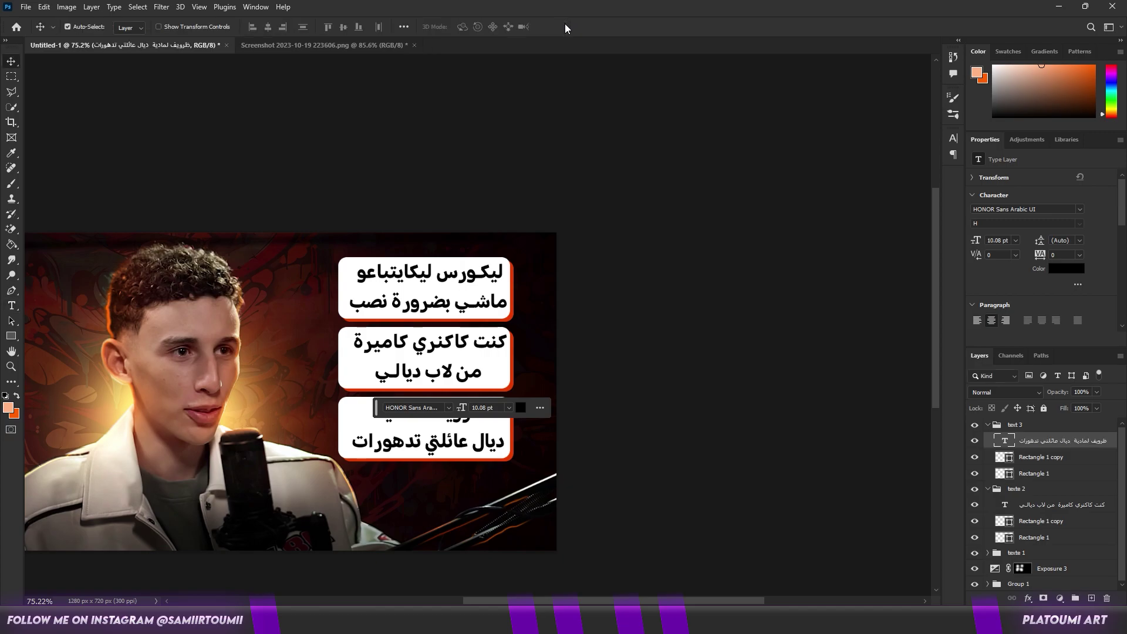
pyautogui.click(9, 310)
pyautogui.scroll(5, 394, 457)
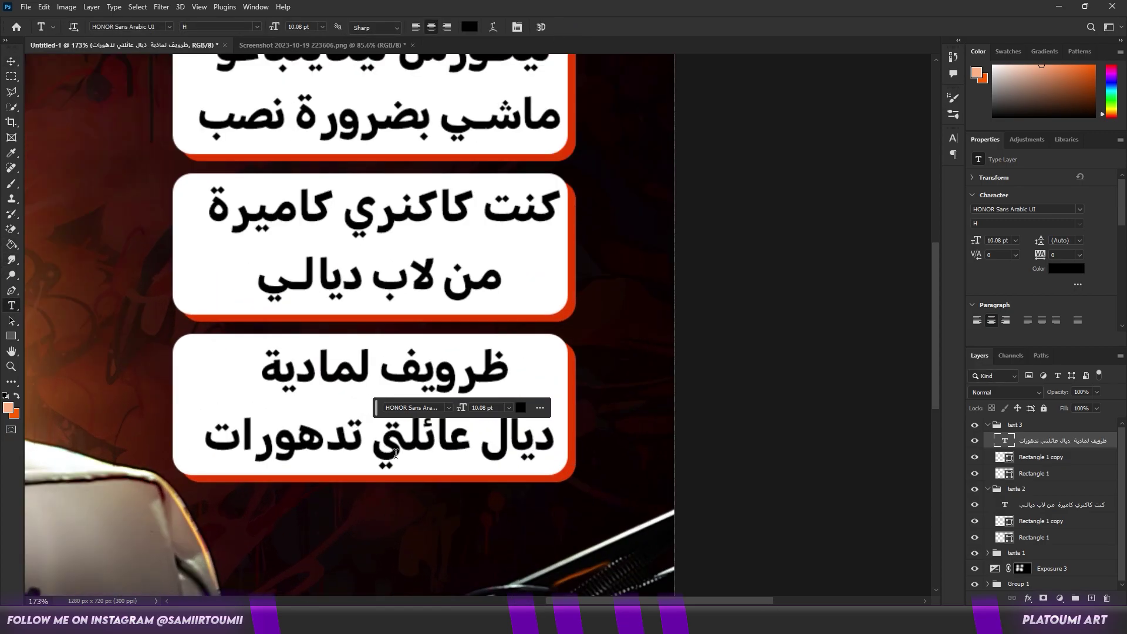
pyautogui.click(413, 455)
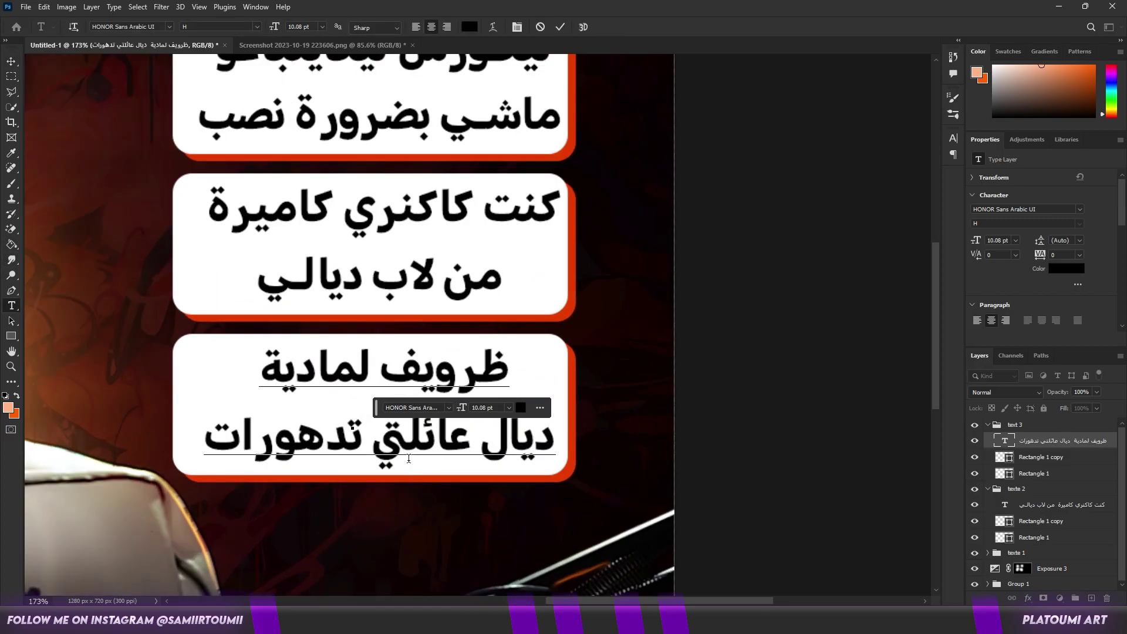
pyautogui.write('ر')
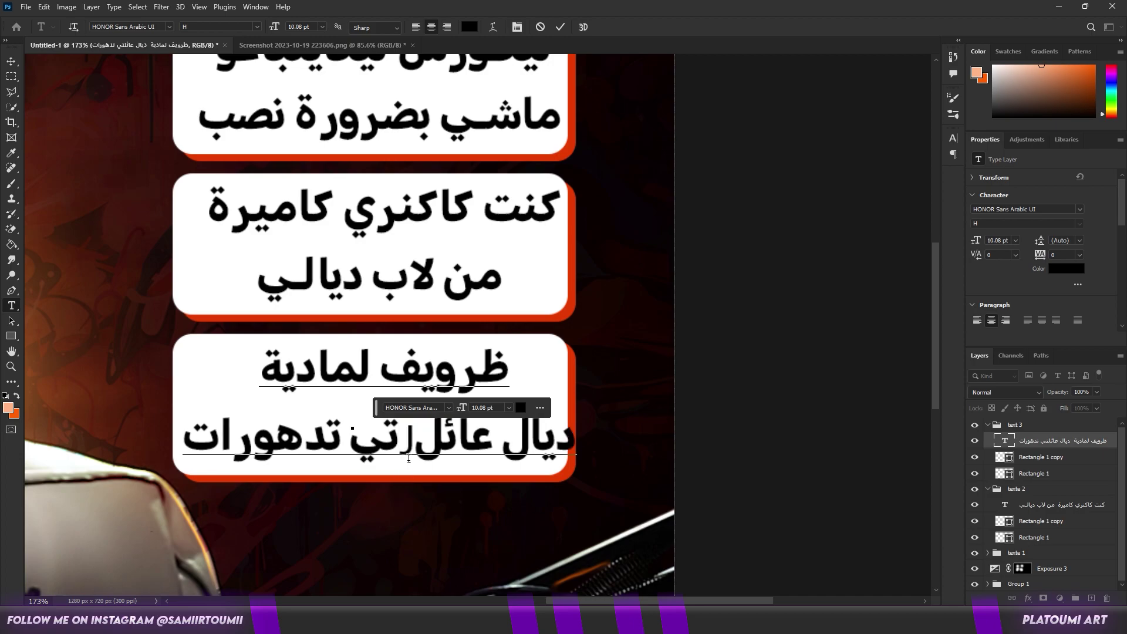
pyautogui.press('BackSpace')
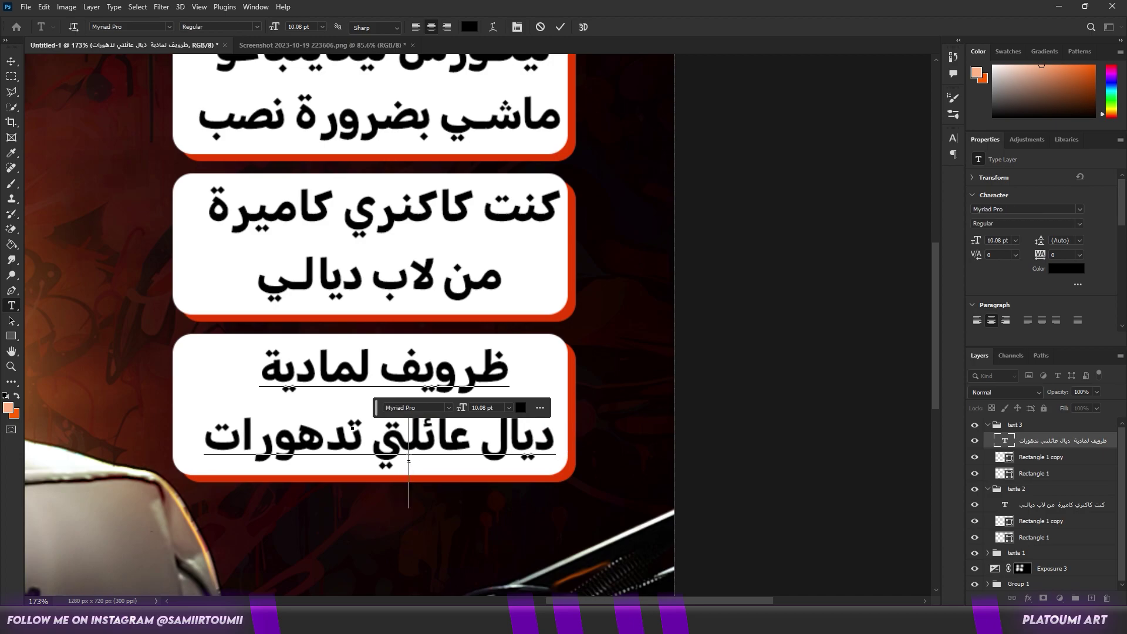
pyautogui.hotkey('ctrl', 'Return')
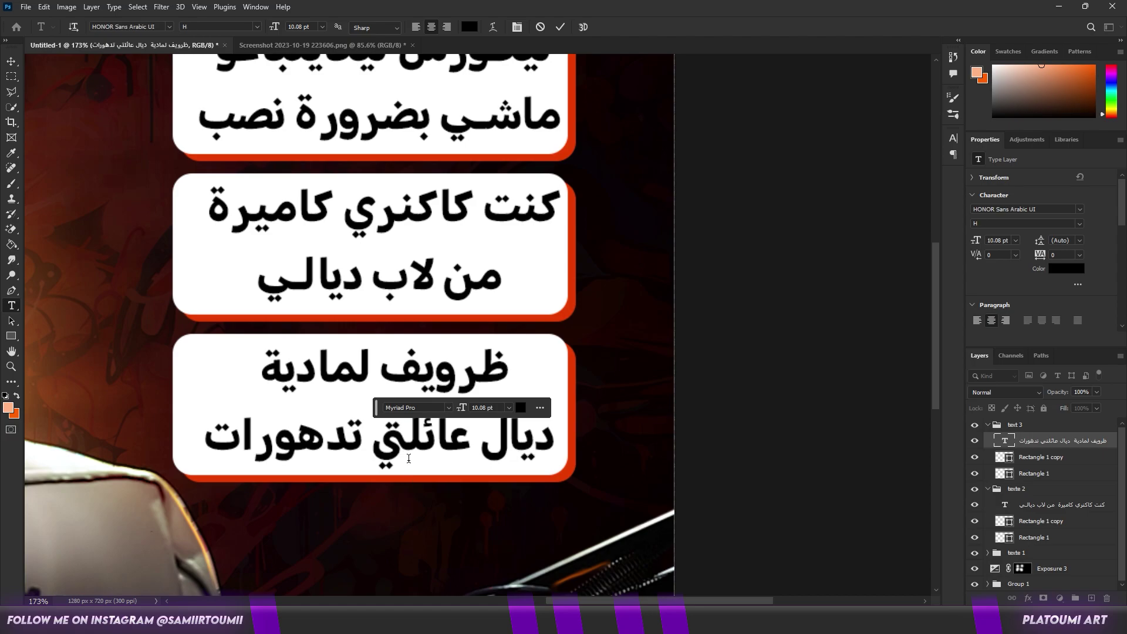
# Switch to Arabic input and stretch the third box's words with "ـ", giving ظـرويف, عائلـتي and تدهـورات
pyautogui.press('super+space')
pyautogui.press('super+space')
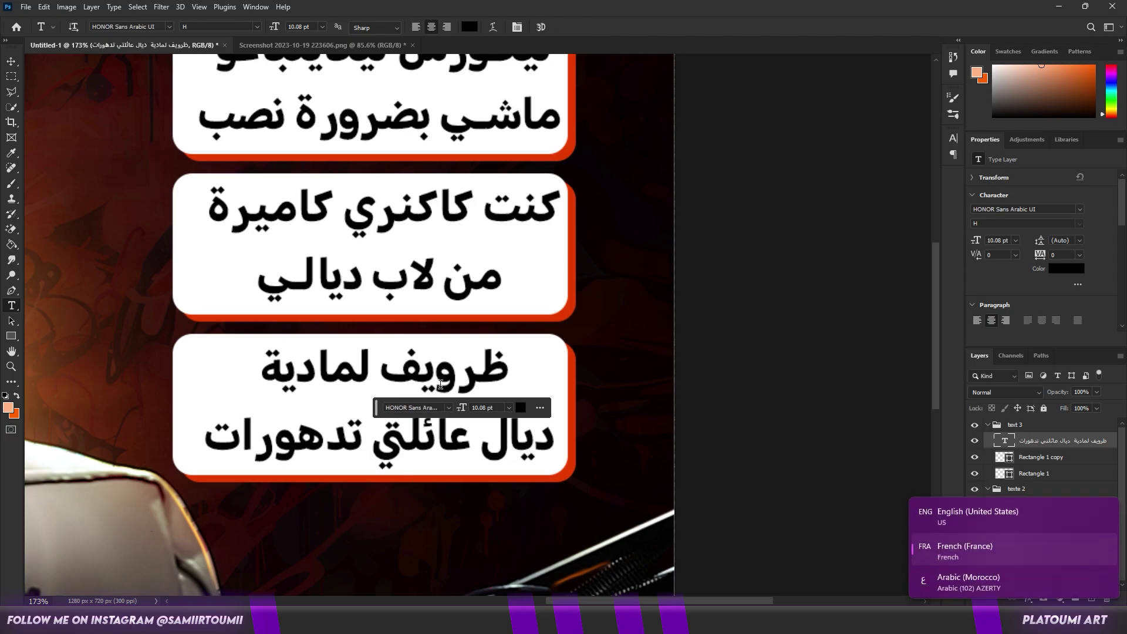
pyautogui.press('super+space')
pyautogui.press('super+space')
pyautogui.press('super+space')
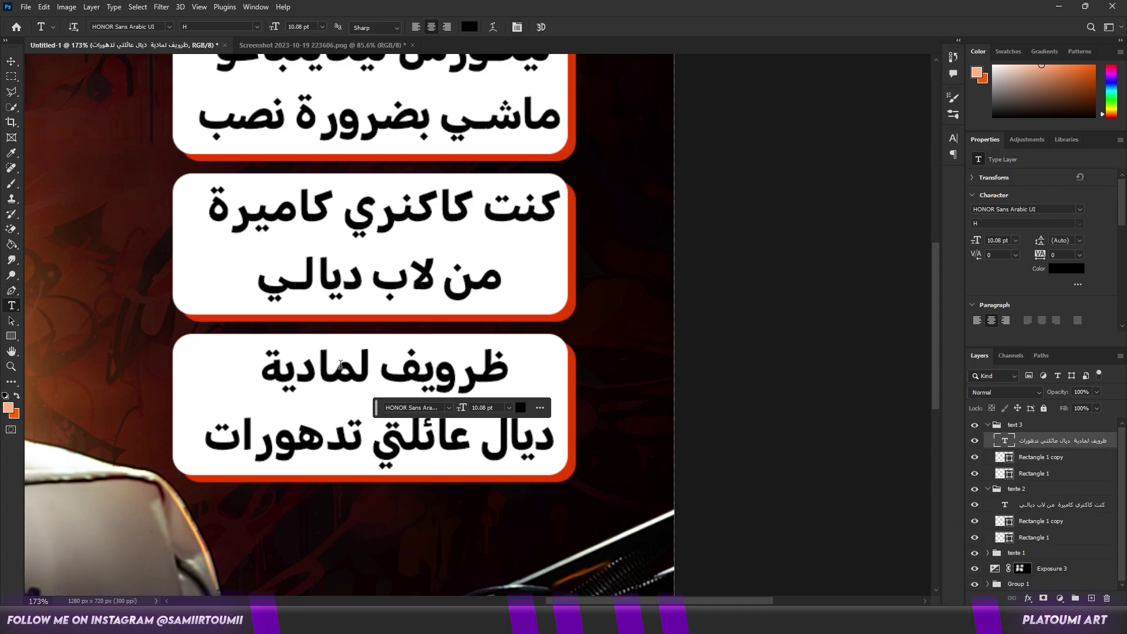
pyautogui.click(402, 444)
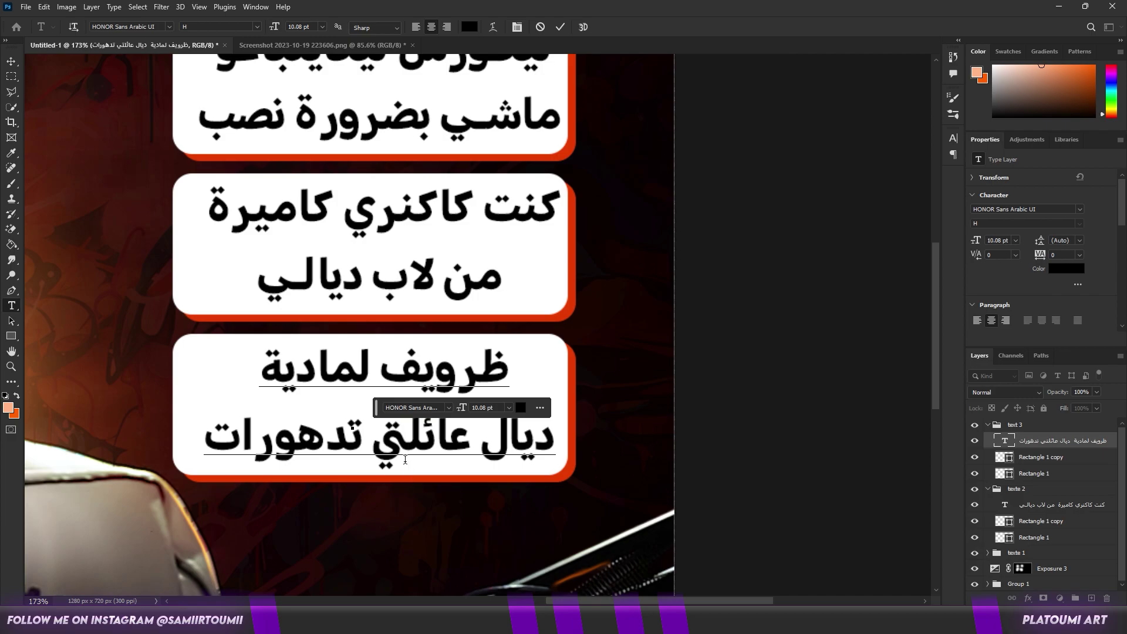
pyautogui.write('ـ')
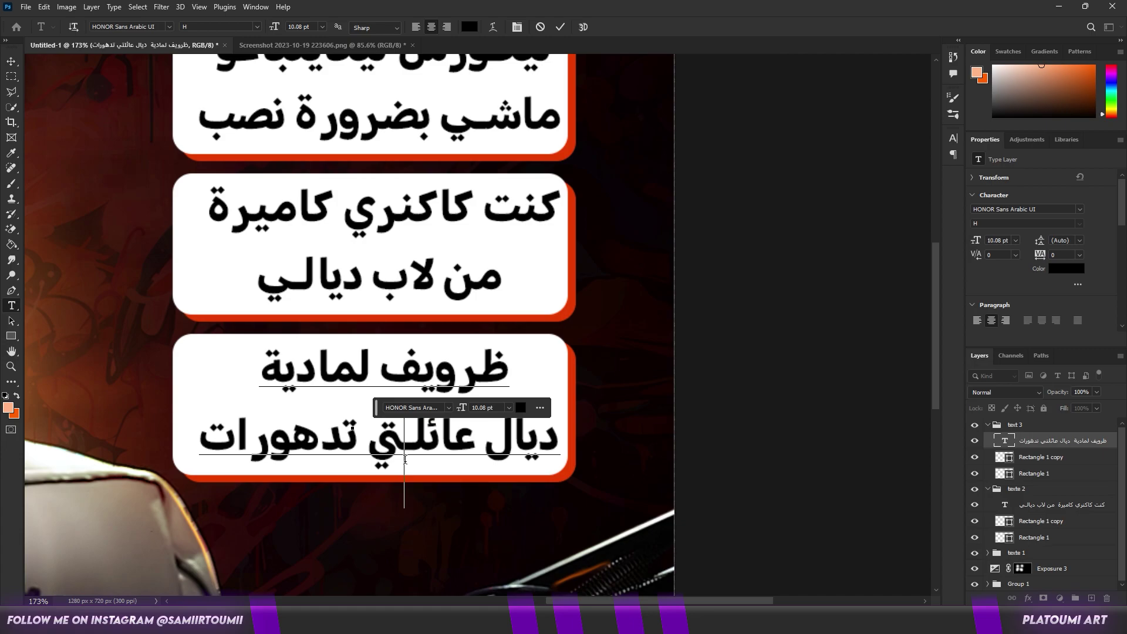
pyautogui.click(289, 460)
pyautogui.write('ـ')
pyautogui.click(560, 26)
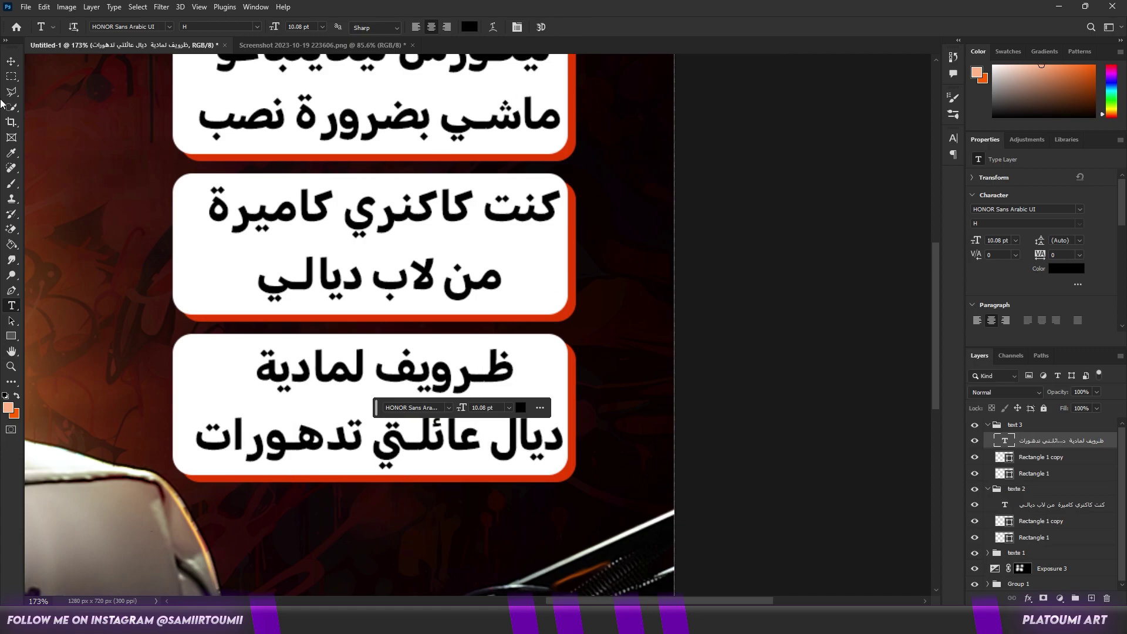
pyautogui.press('v')
# Compare the wording and style of the three title boxes with the reference thumbnail maxresdefault.jpg
pyautogui.scroll(-3, 479, 361)
pyautogui.scroll(-4, 421, 447)
pyautogui.scroll(3, 376, 469)
pyautogui.click(384, 269)
pyautogui.scroll(1, 384, 271)
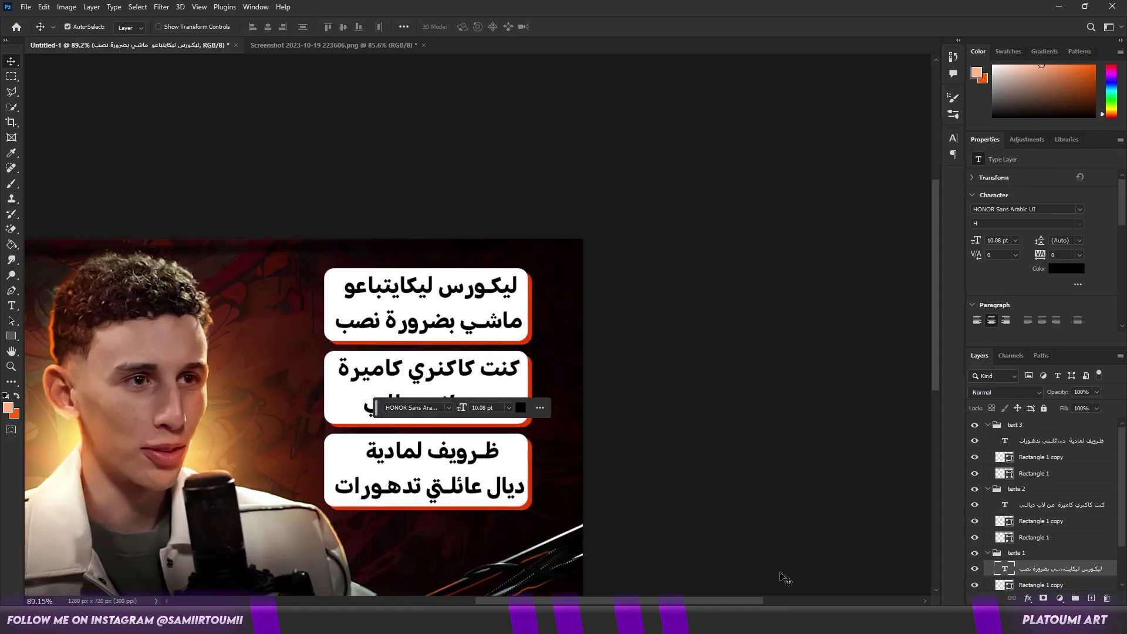
pyautogui.hotkey('alt', 'Tab')
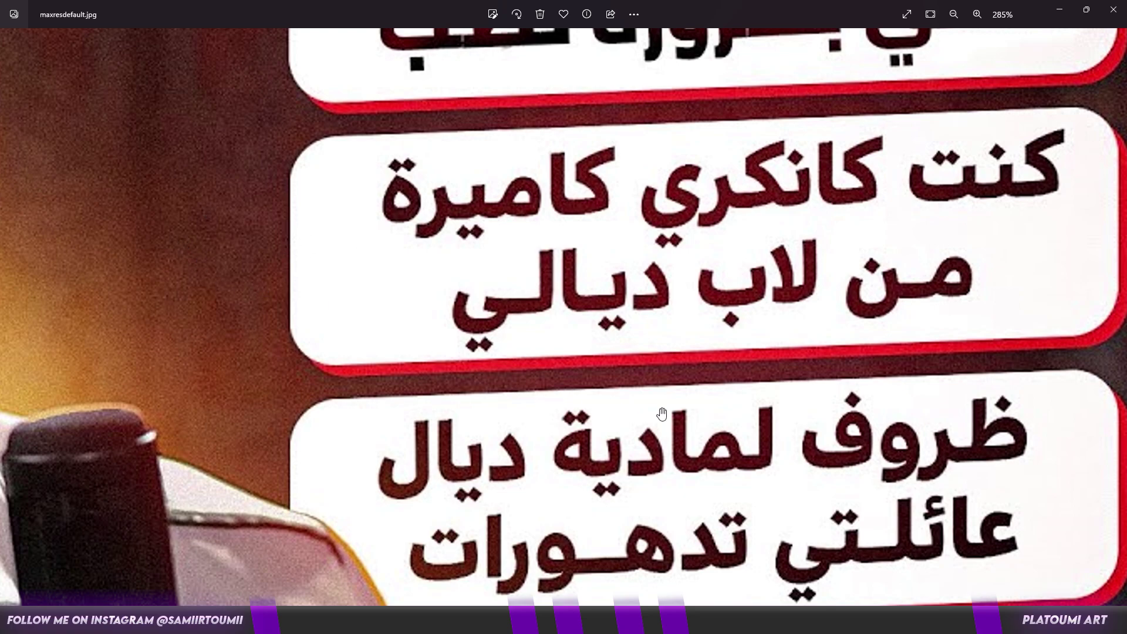
pyautogui.hotkey('alt', 'Tab')
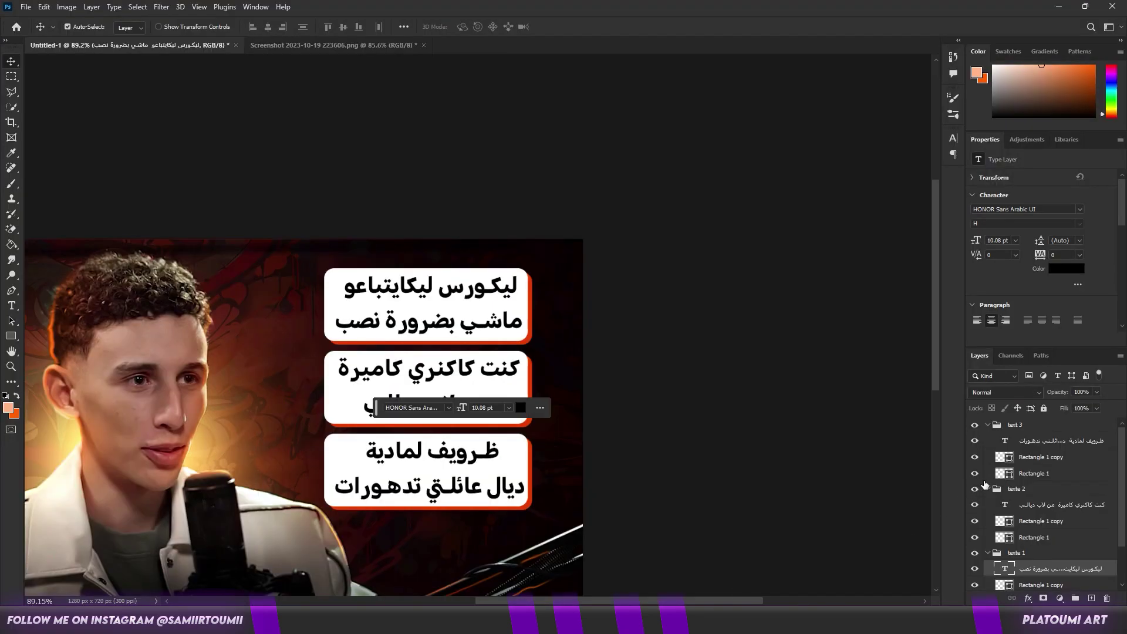
# Rasterize the Rectangle 1 and Rectangle 1 copy layers in the text 3 group
pyautogui.click(1051, 473)
pyautogui.keyDown('shift'); pyautogui.click(1062, 457); pyautogui.keyUp('shift')
pyautogui.rightClick(1069, 476)
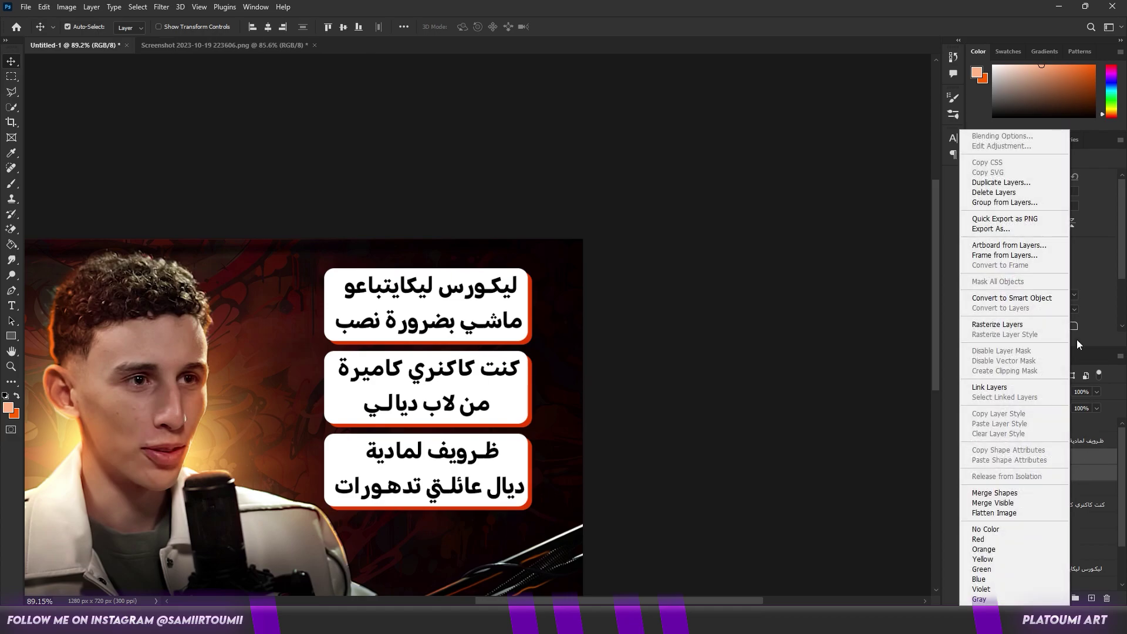
pyautogui.click(1025, 326)
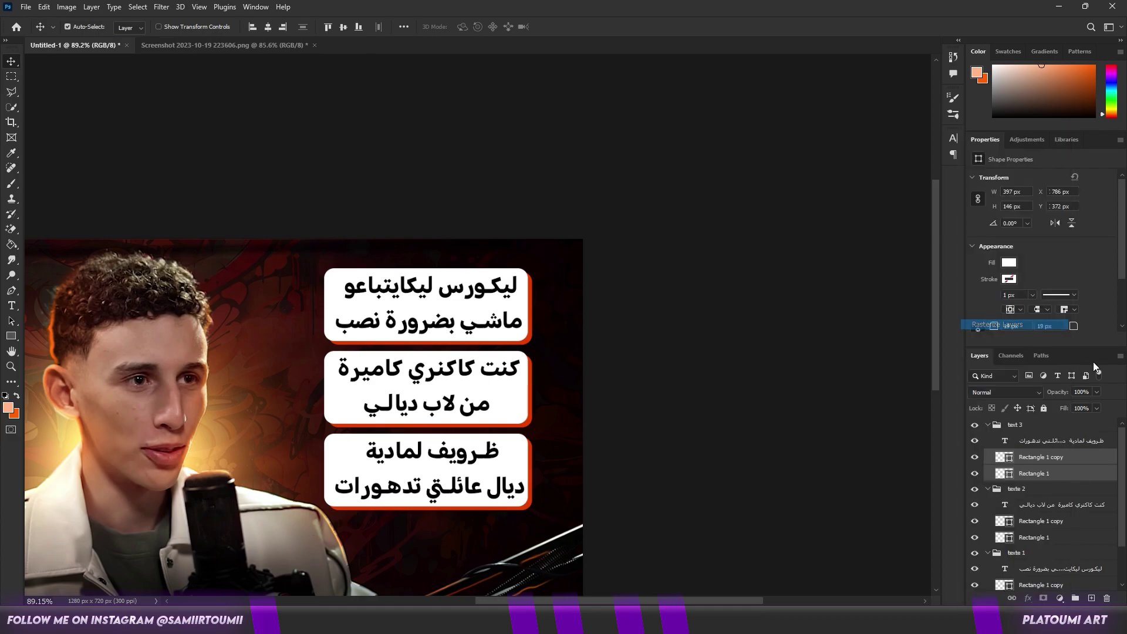
# Merge the two rasterized rectangles in the text 3 group, and rasterize and merge the two rectangles in texte 2
pyautogui.hotkey('ctrl', 'e')
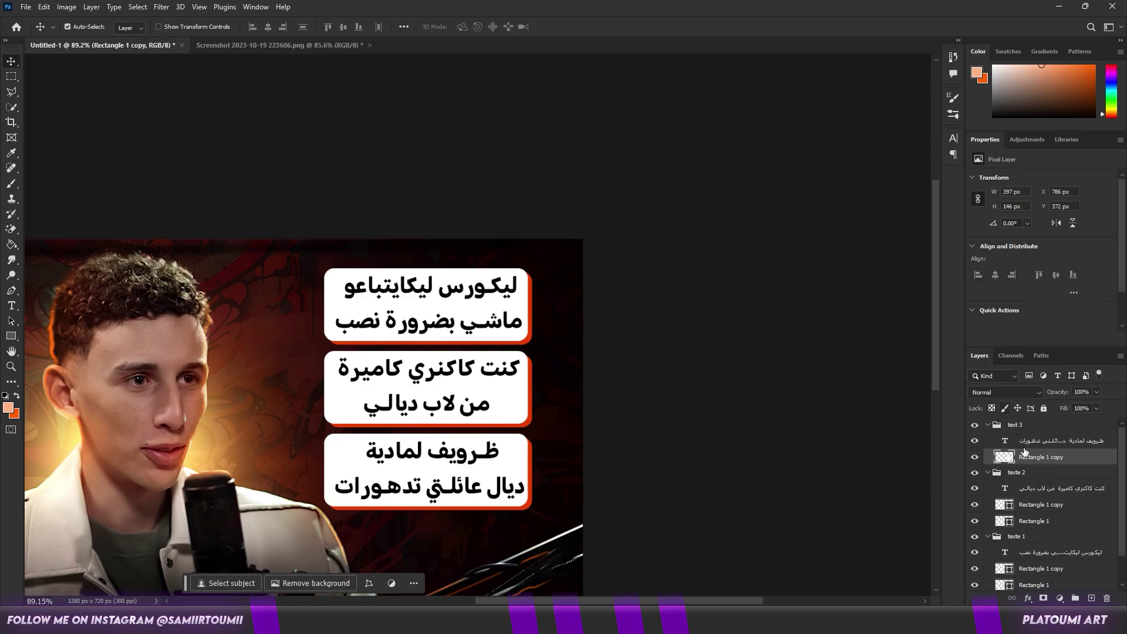
pyautogui.click(1044, 512)
pyautogui.keyDown('ctrl'); pyautogui.click(1045, 521); pyautogui.keyUp('ctrl')
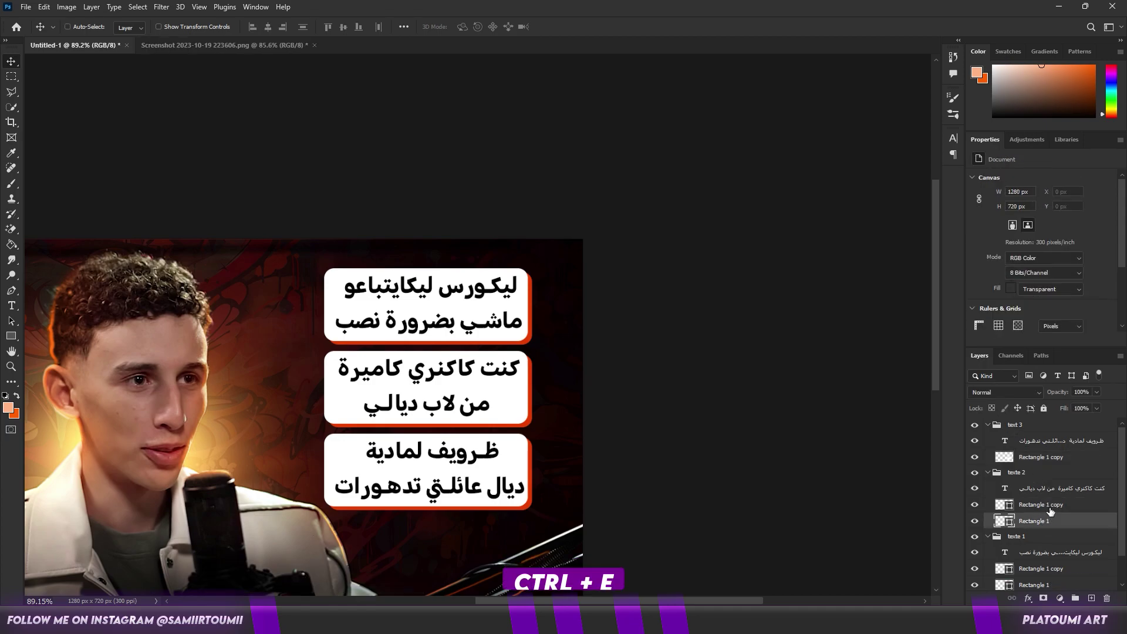
pyautogui.rightClick(1044, 521)
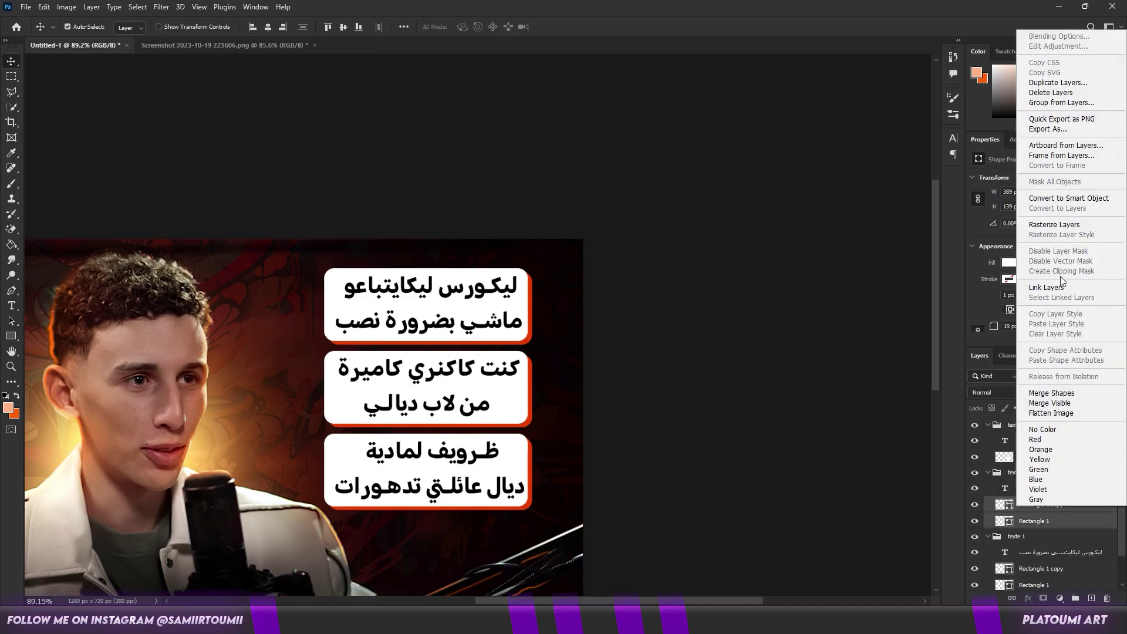
pyautogui.click(1070, 226)
pyautogui.hotkey('ctrl', 'e')
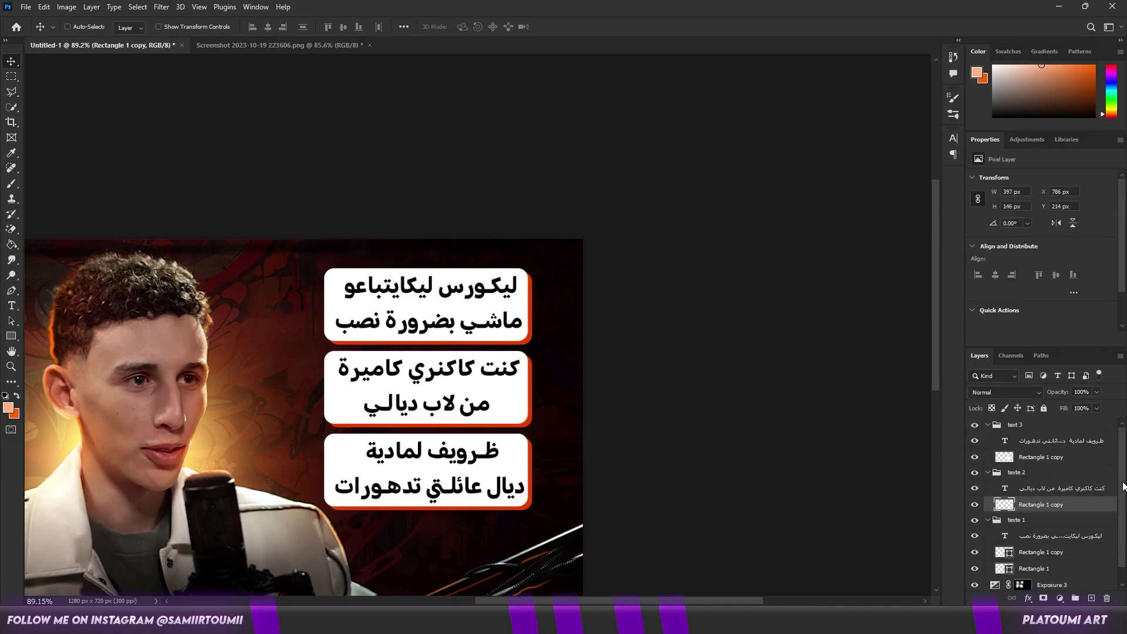
# Rasterize the Rectangle 1 and Rectangle 1 copy layers in the texte 1 group and merge them into one layer
pyautogui.click(1067, 568)
pyautogui.keyDown('ctrl'); pyautogui.click(1068, 552); pyautogui.keyUp('ctrl')
pyautogui.rightClick(1068, 554)
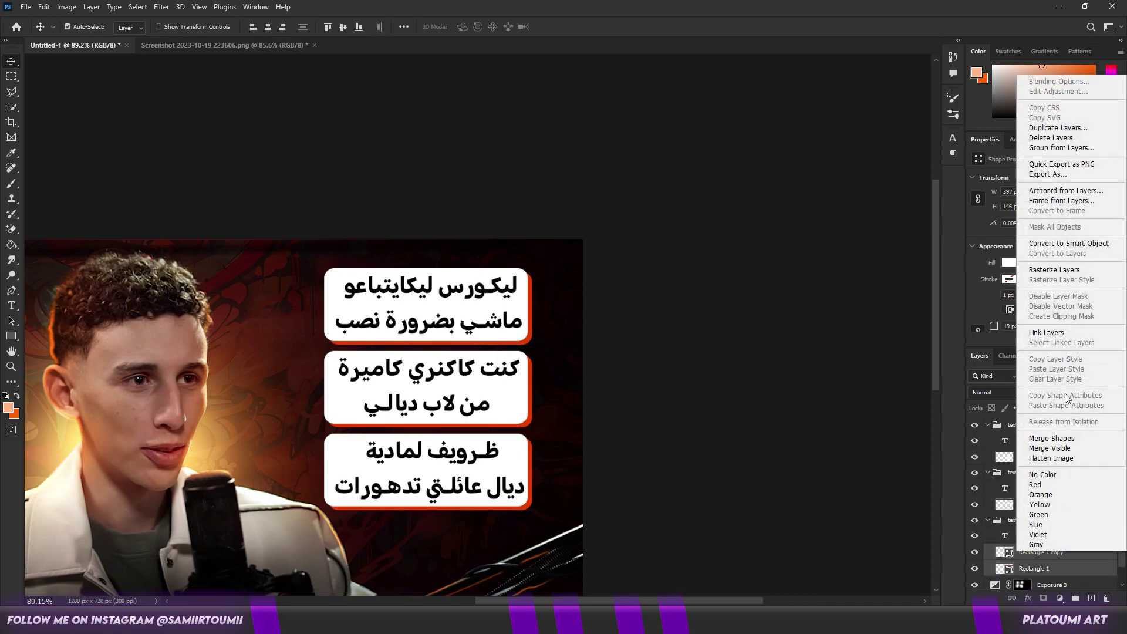
pyautogui.click(1067, 271)
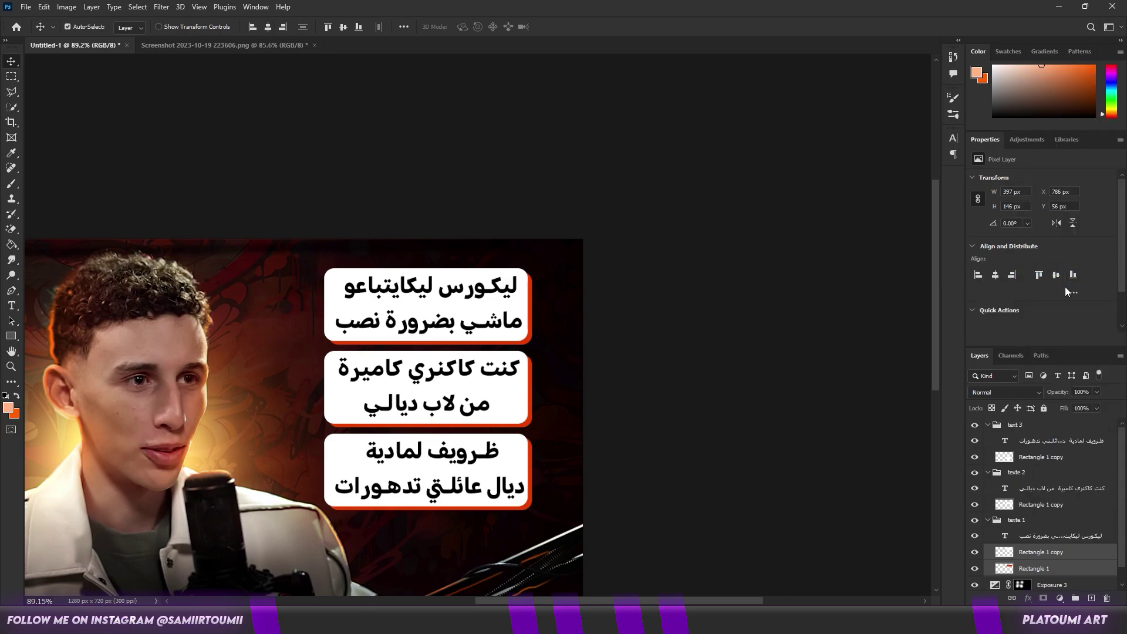
pyautogui.hotkey('ctrl', 'e')
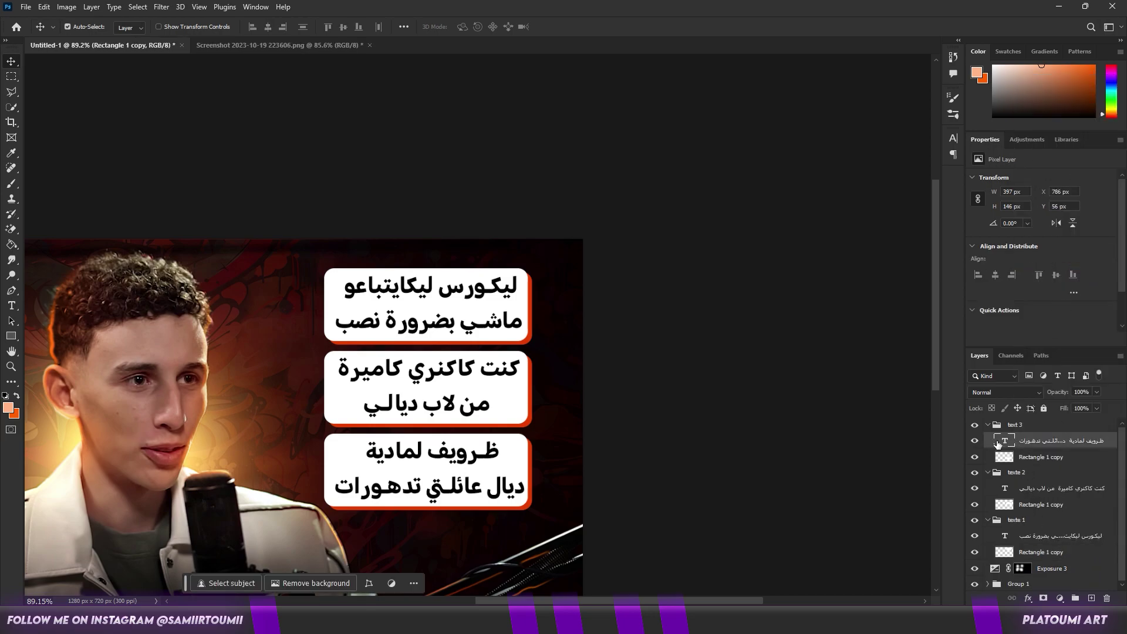
# Load the third text's outline as a selection, invert it and apply it as a layer mask to the text 3 box
pyautogui.click(1007, 444)
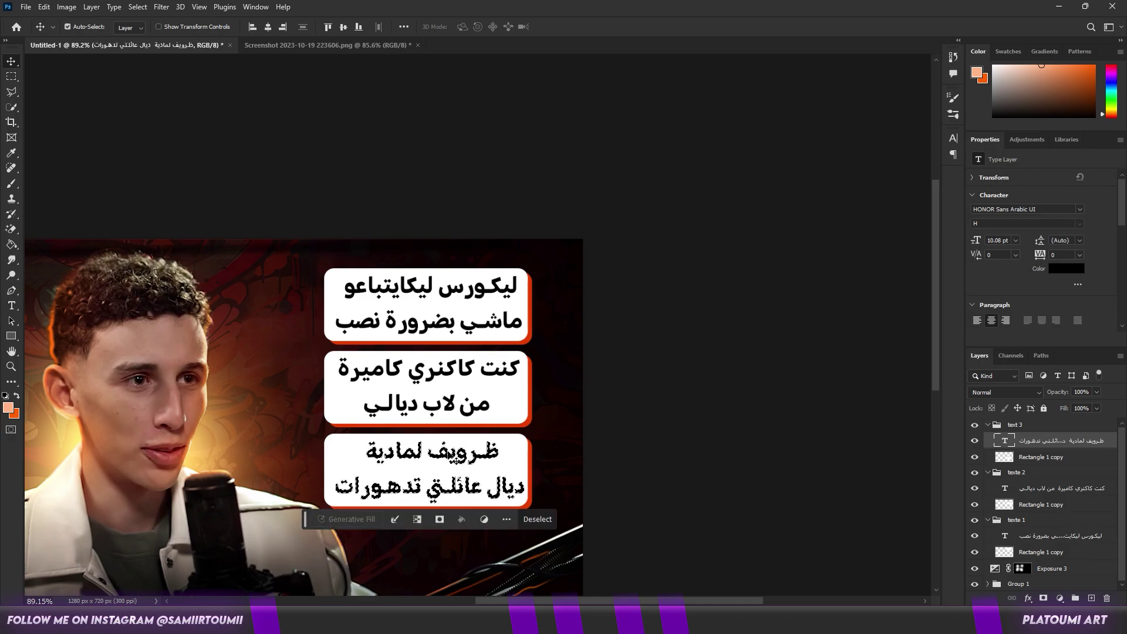
pyautogui.click(1060, 458)
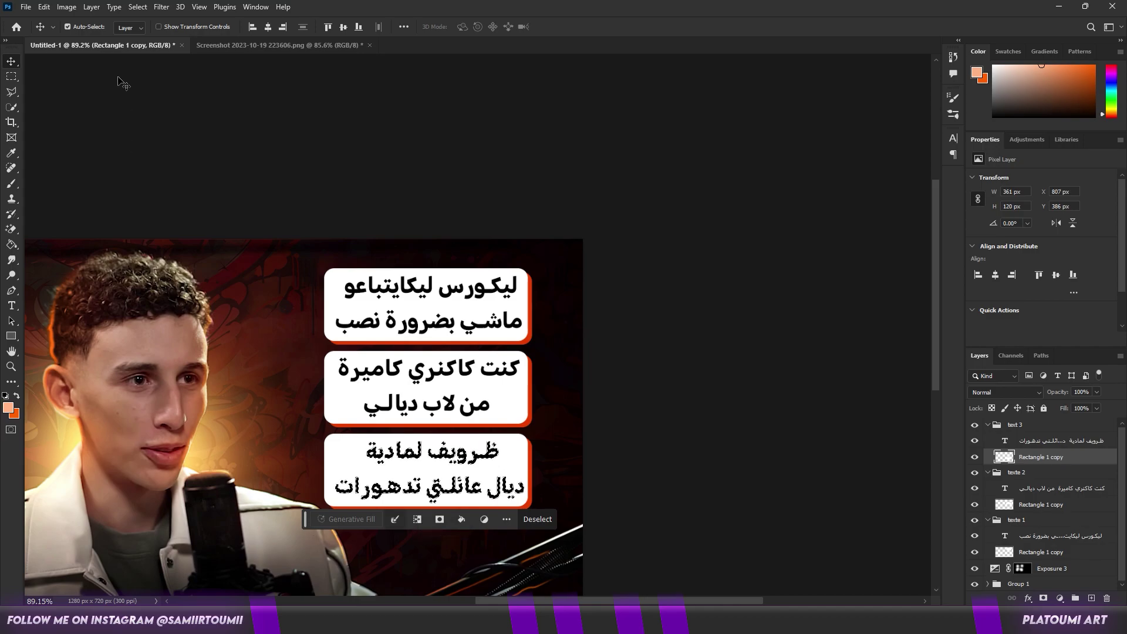
pyautogui.click(138, 6)
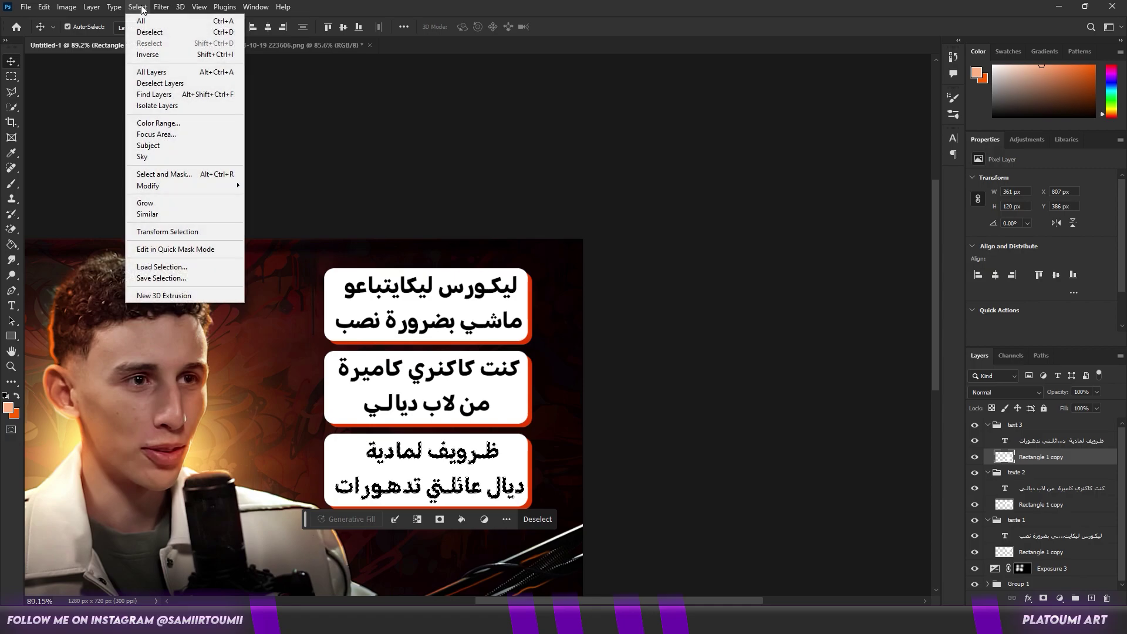
pyautogui.click(211, 54)
pyautogui.click(437, 522)
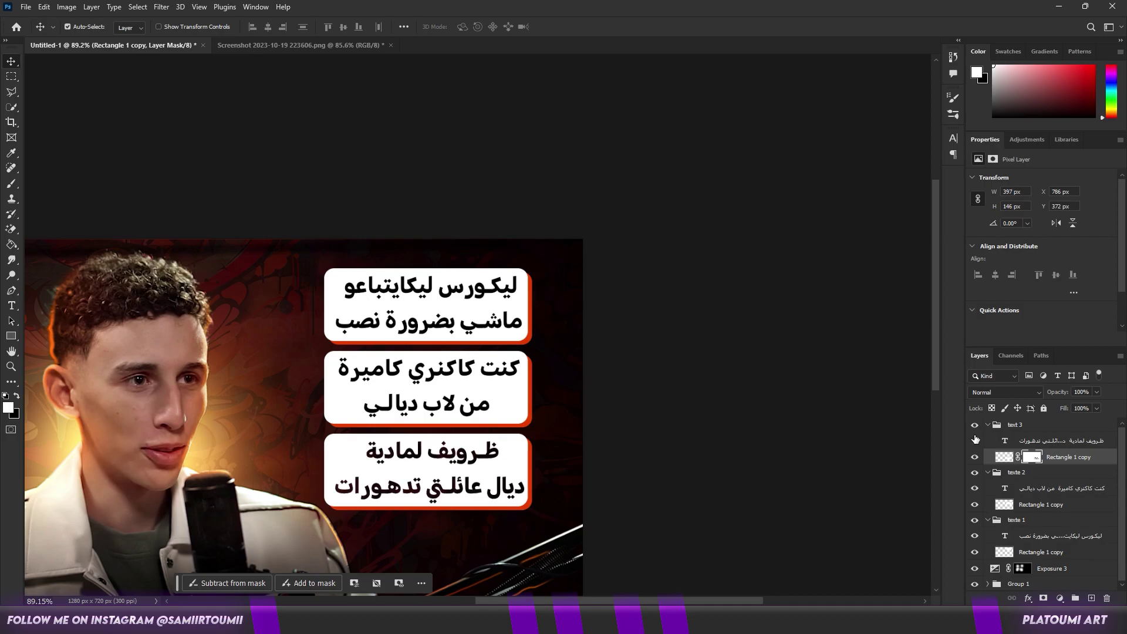
# Hide the original text layer in the text 3 group and collapse the group
pyautogui.click(1025, 441)
pyautogui.hotkey('ctrl', 'e')
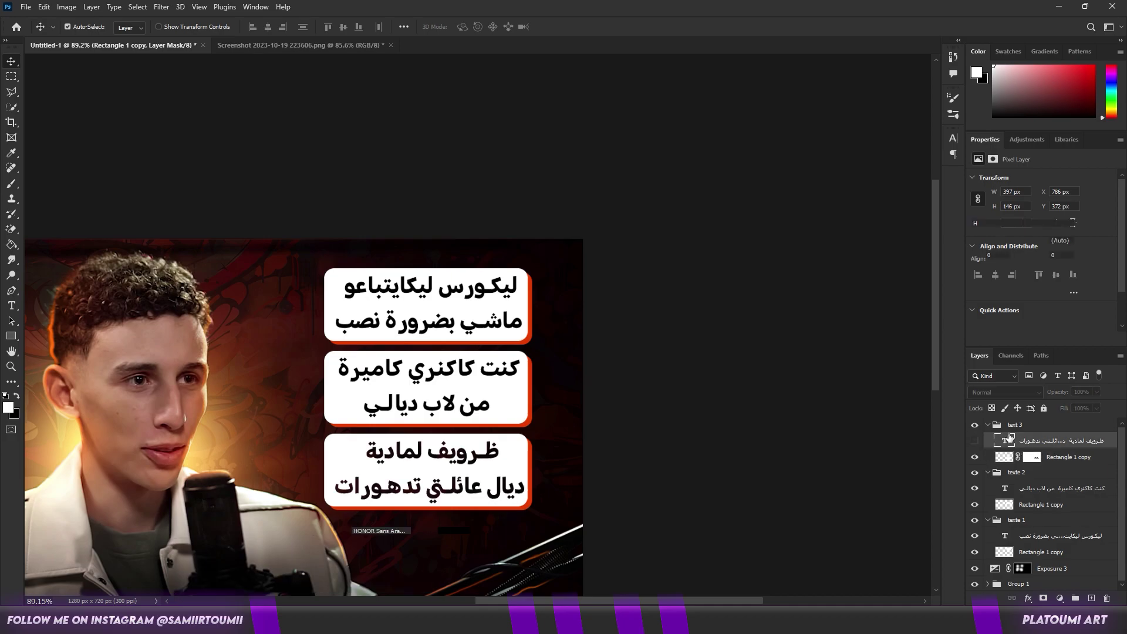
pyautogui.scroll(3, 405, 444)
pyautogui.press('ctrl')
pyautogui.click(990, 426)
# Try moving the text 3 group over the man to check its cut-out letters
pyautogui.hotkey('ctrl', 't')
pyautogui.scroll(-3, 654, 371)
pyautogui.moveTo(588, 450); pyautogui.dragTo(353, 482)
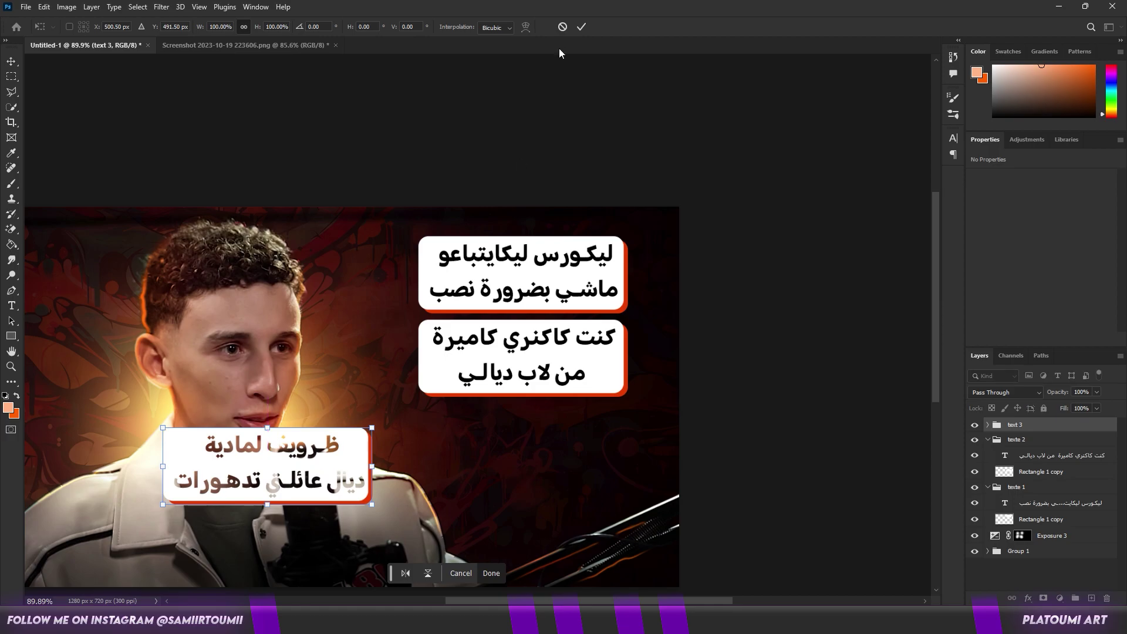
pyautogui.click(563, 27)
# Cut the second text's letters out of the texte 2 box with an inverted selection mask and delete the text layer
pyautogui.scroll(4, 530, 366)
pyautogui.click(1057, 455)
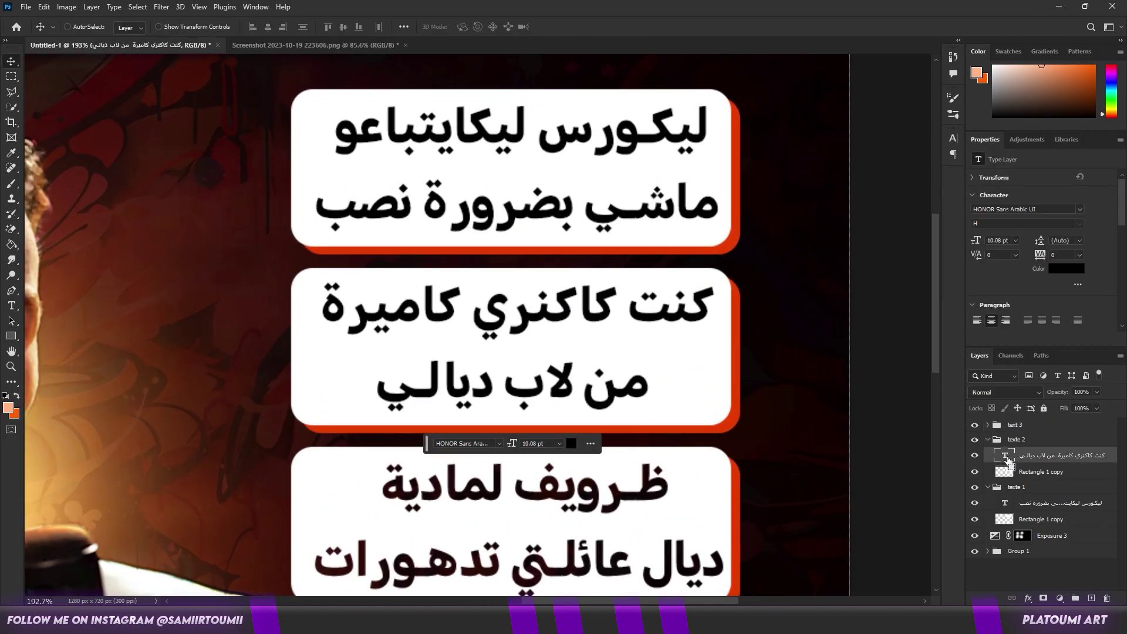
pyautogui.keyDown('ctrl'); pyautogui.click(1008, 459); pyautogui.keyUp('ctrl')
pyautogui.click(1040, 471)
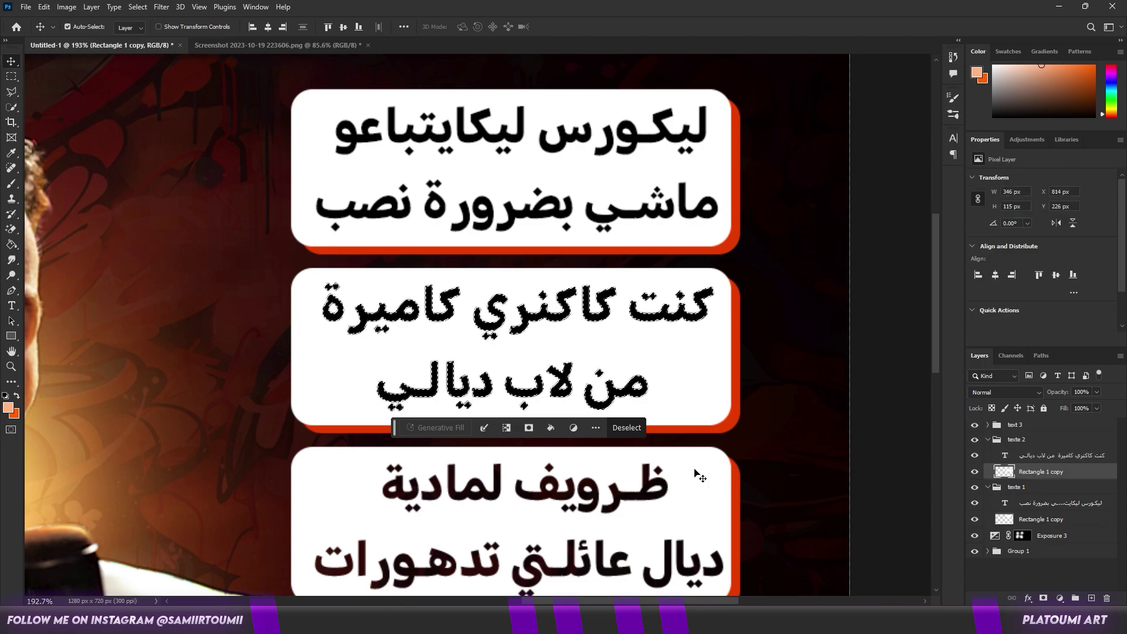
pyautogui.click(506, 429)
pyautogui.click(527, 427)
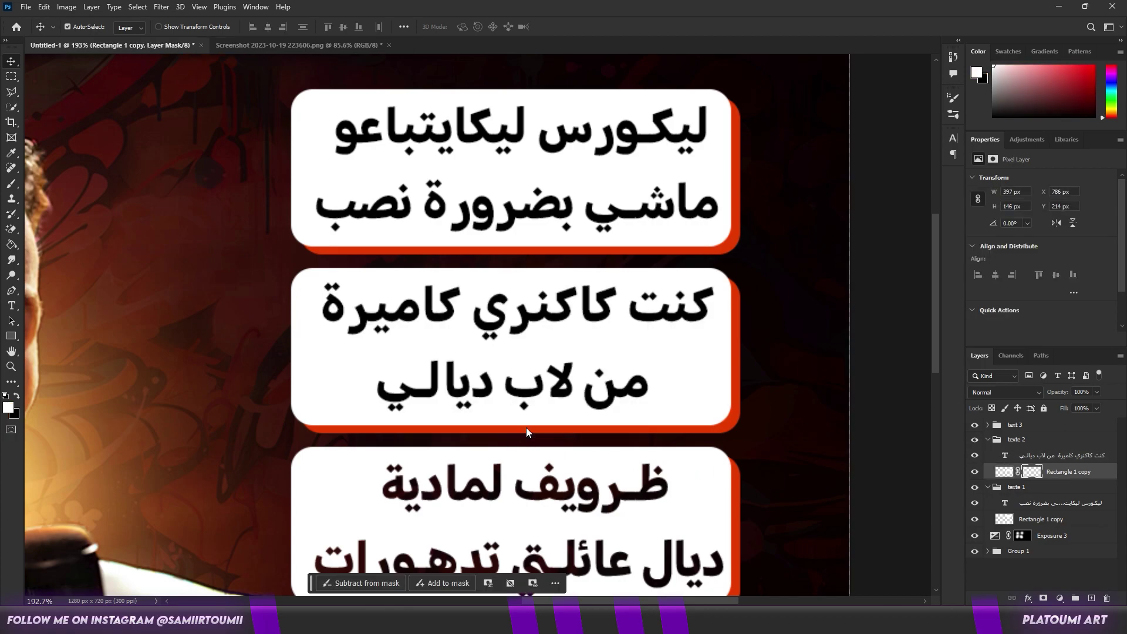
pyautogui.click(1021, 456)
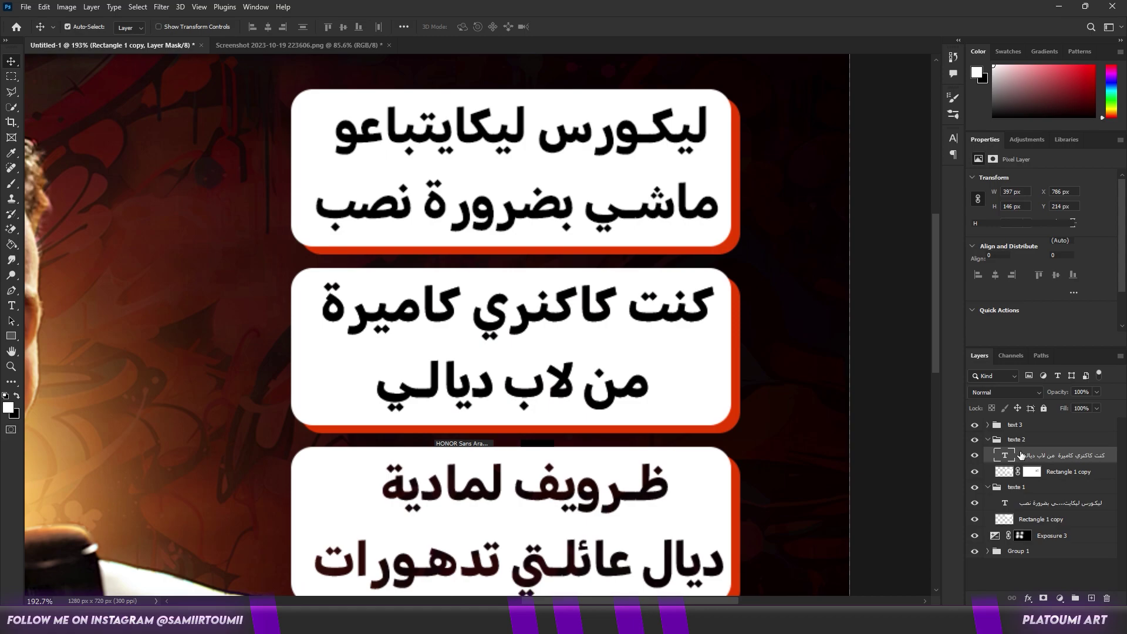
pyautogui.press('Delete')
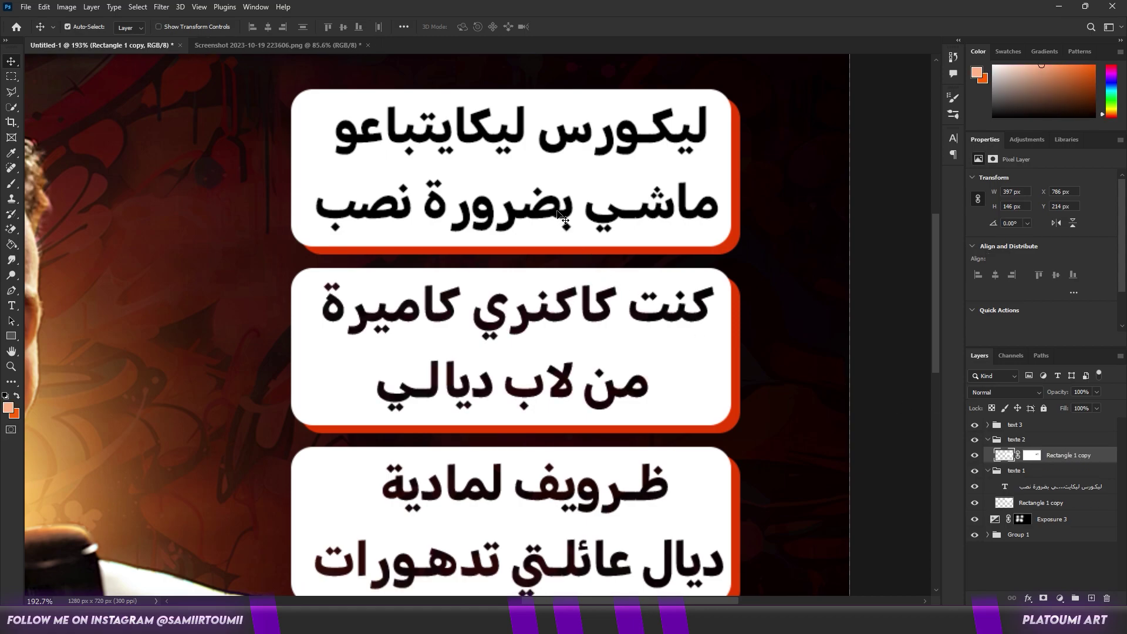
# Hide the texte 1 text layer and mask its letters out of the box below using the inverted text selection
pyautogui.click(1004, 492)
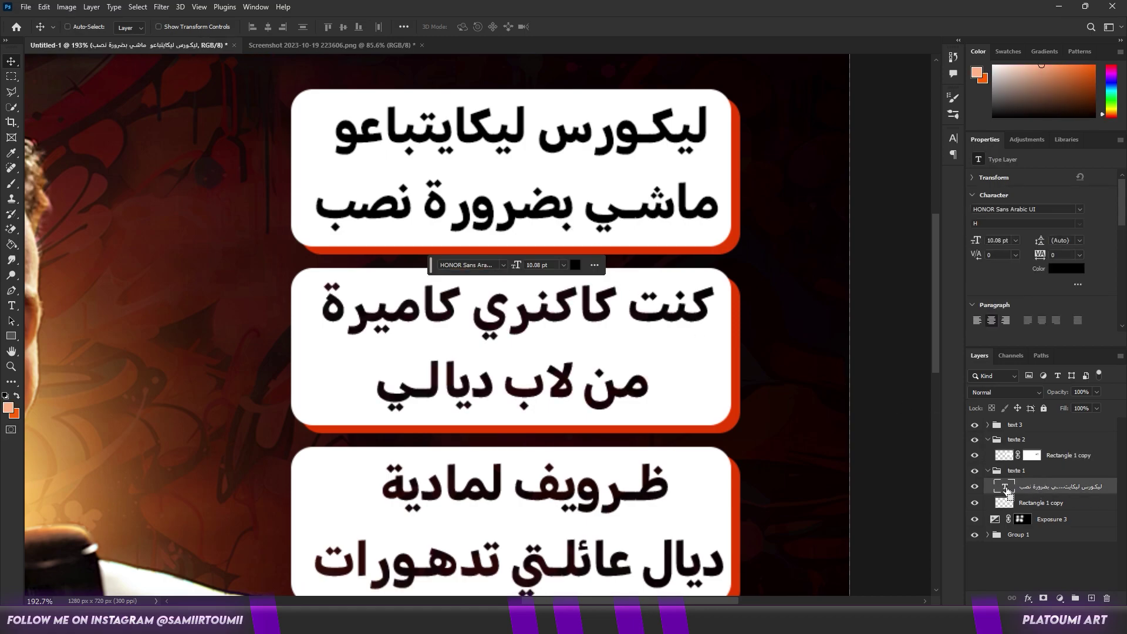
pyautogui.keyDown('ctrl'); pyautogui.click(1005, 488); pyautogui.keyUp('ctrl')
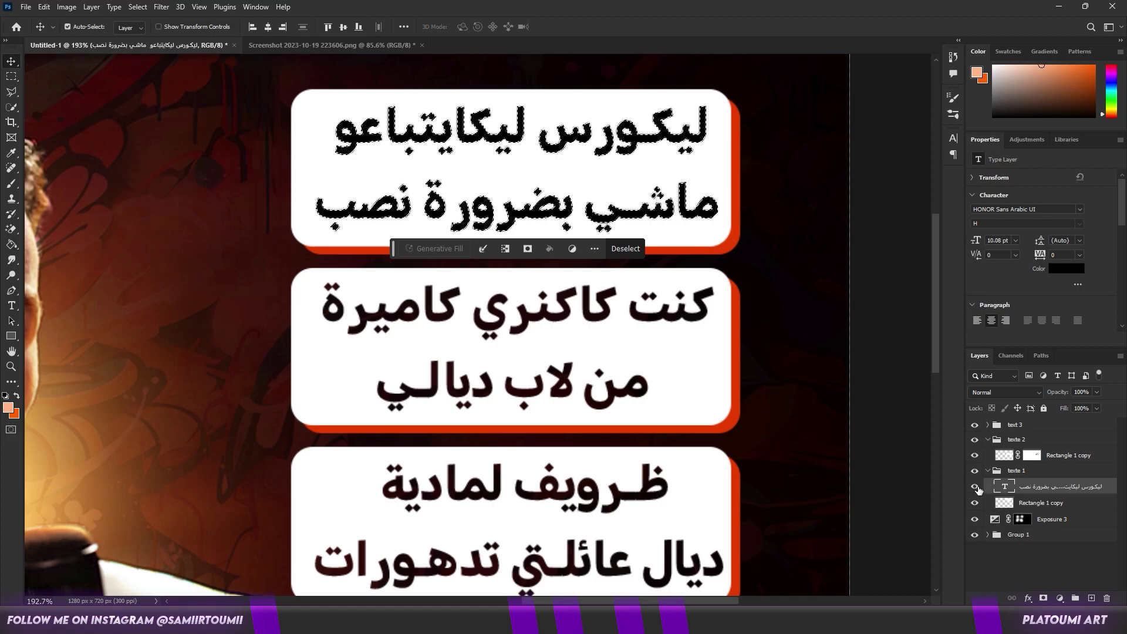
pyautogui.click(976, 487)
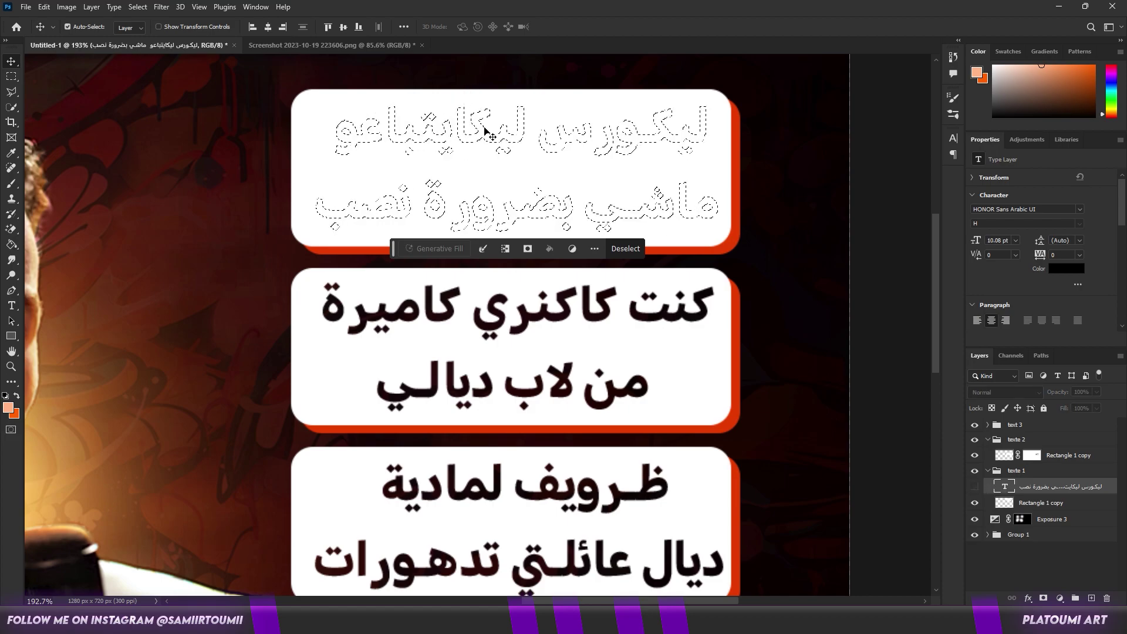
pyautogui.click(1037, 503)
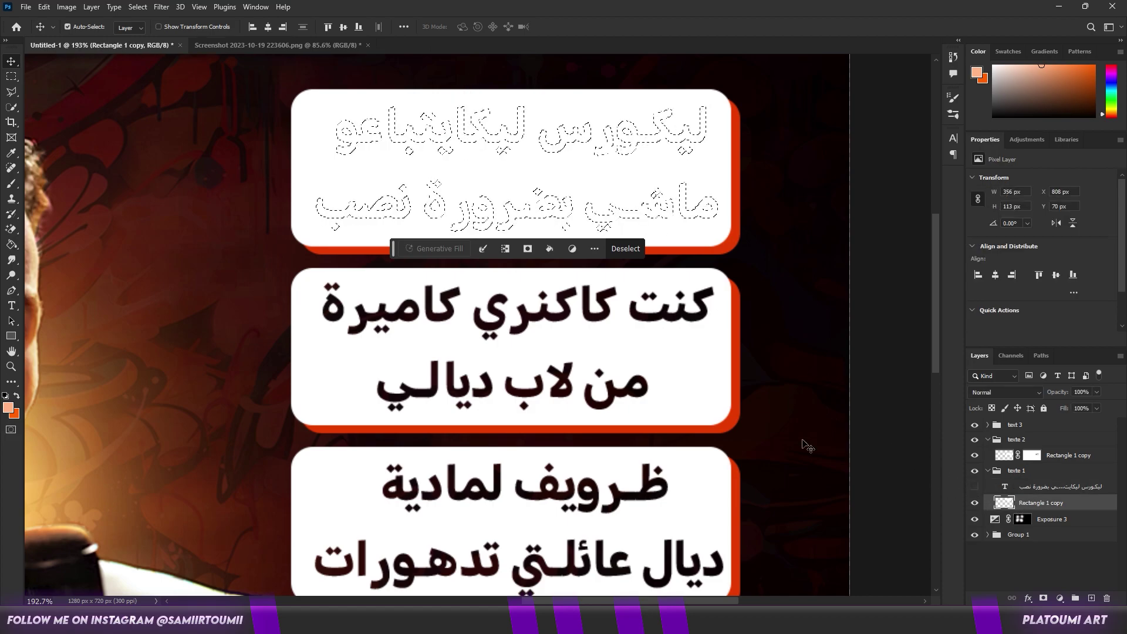
pyautogui.click(138, 6)
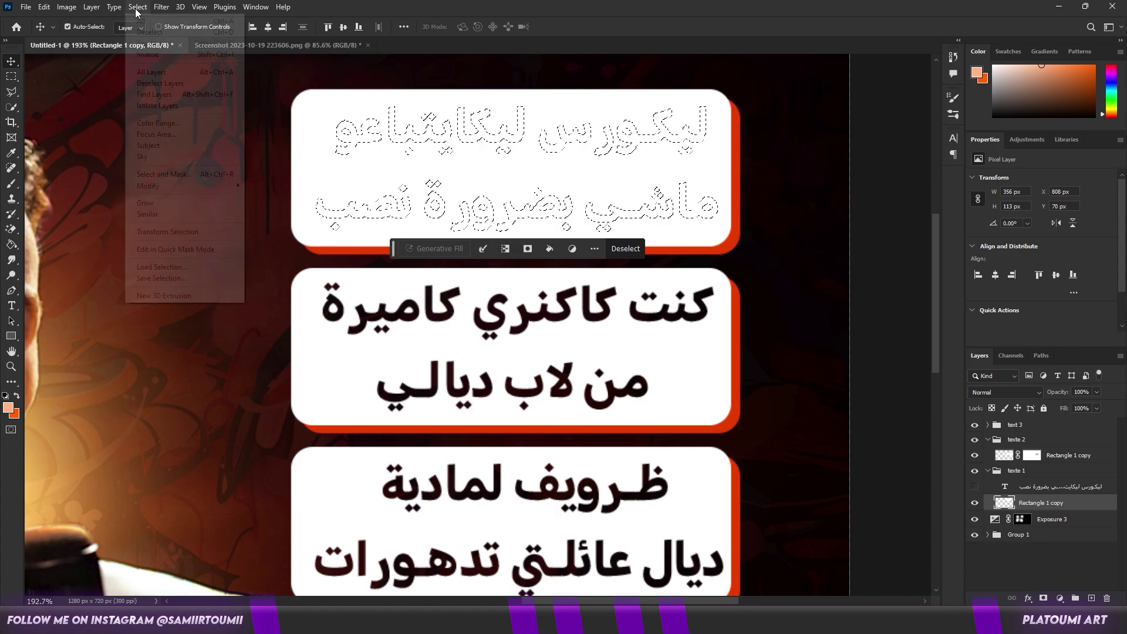
pyautogui.click(155, 54)
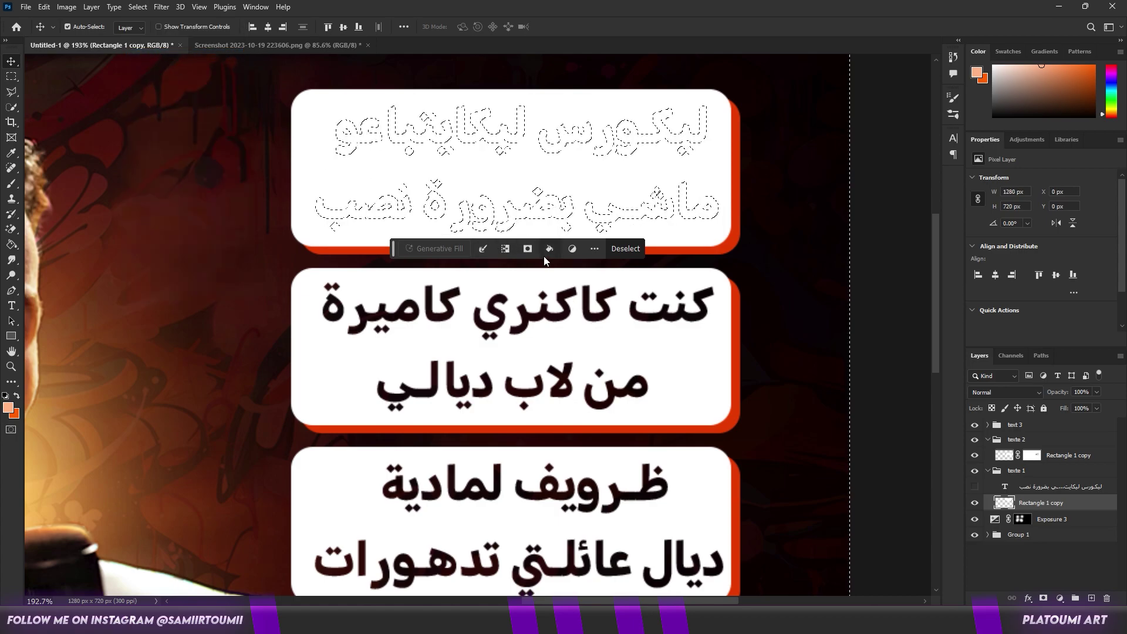
pyautogui.click(1043, 598)
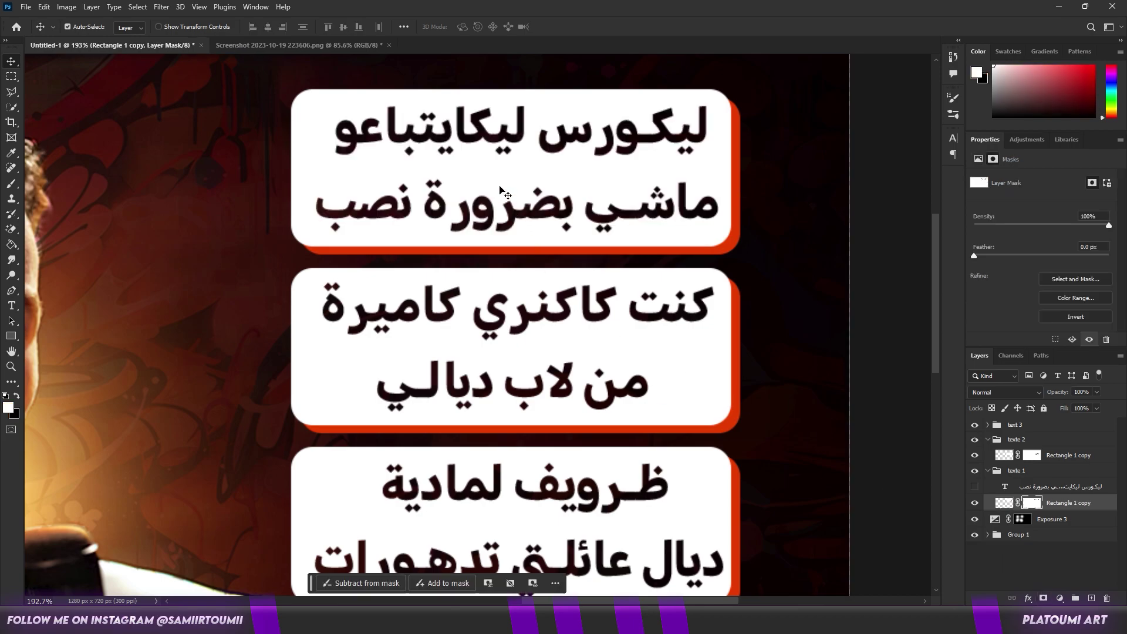
# Delete the hidden text layer in texte 1 and collapse the texte 2 and texte 1 groups
pyautogui.scroll(-3, 528, 335)
pyautogui.click(1067, 492)
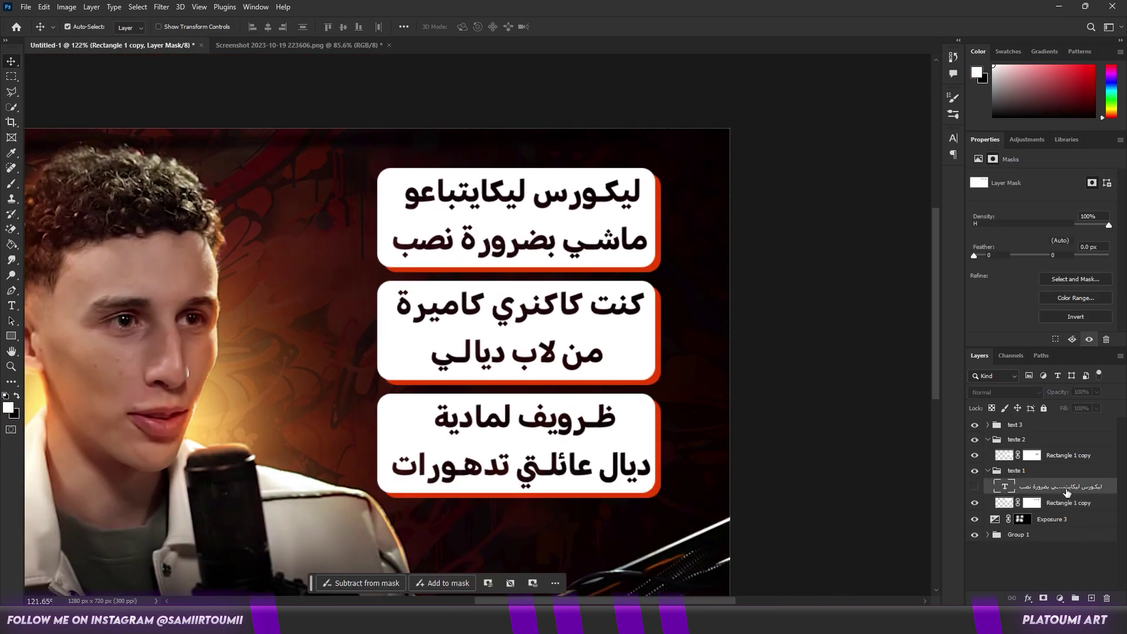
pyautogui.press('Delete')
pyautogui.click(989, 440)
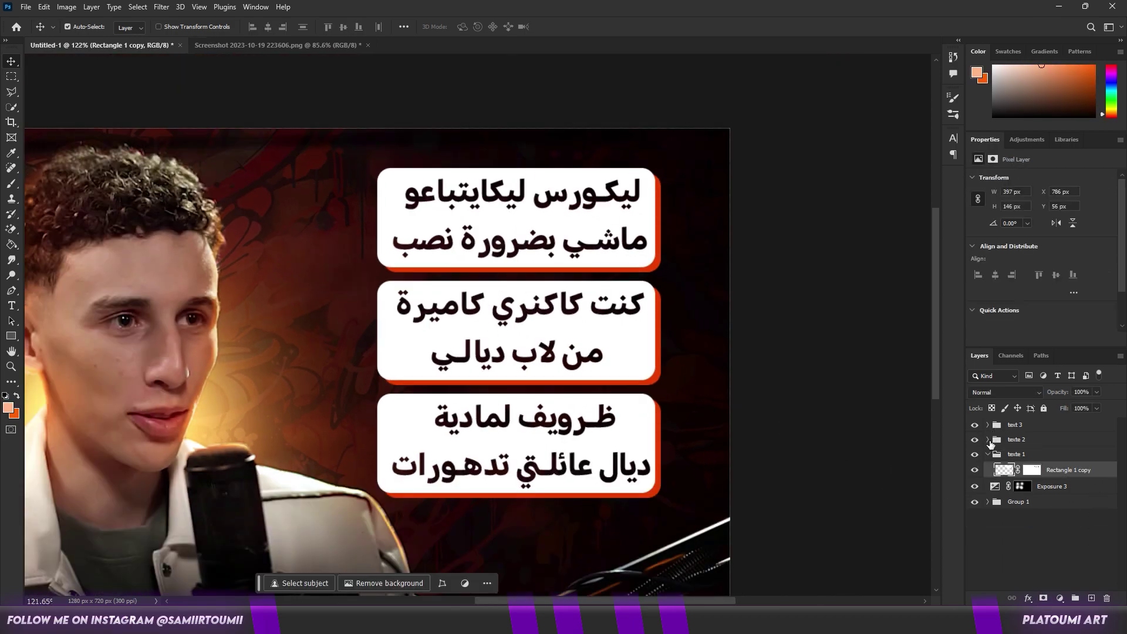
pyautogui.click(1010, 456)
# Compare the cut-out letters of the title boxes with the reference thumbnail maxresdefault.jpg
pyautogui.scroll(-3, 851, 587)
pyautogui.scroll(1, 851, 587)
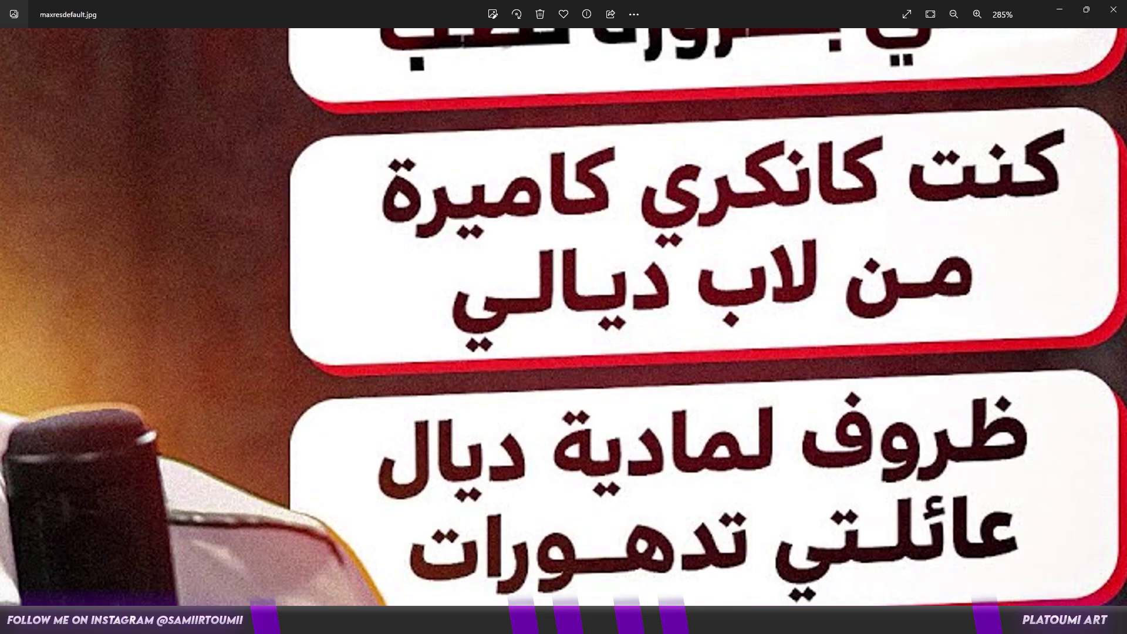
pyautogui.scroll(-5, 605, 234)
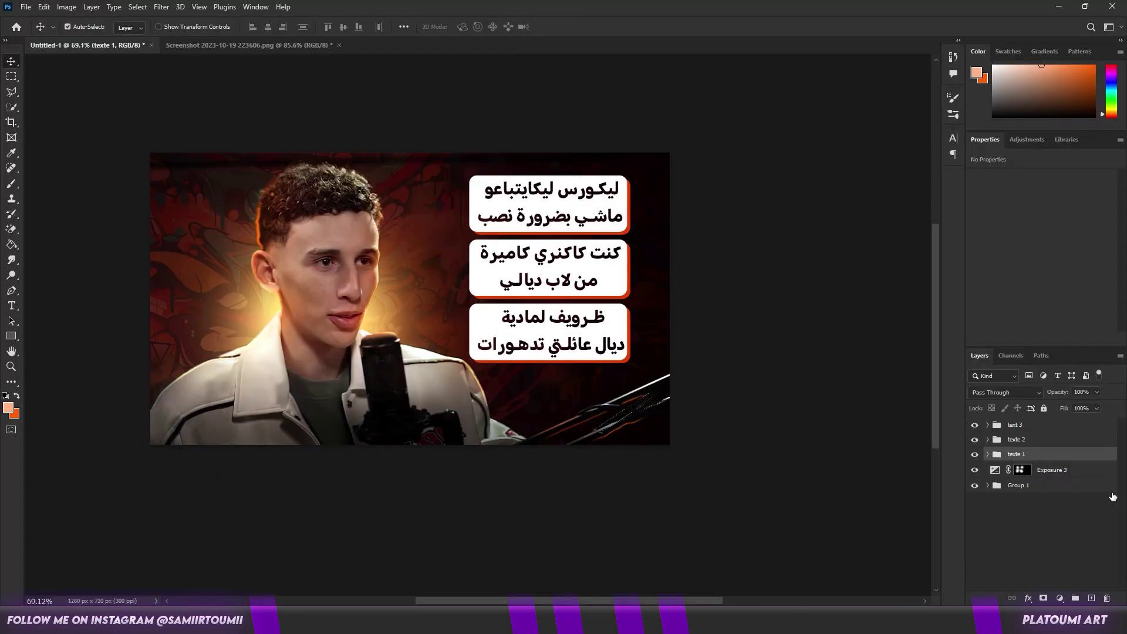
# Select the text 3, texte 2 and texte 1 groups and enlarge them together to about 115%
pyautogui.keyDown('shift'); pyautogui.click(1025, 430); pyautogui.keyUp('shift')
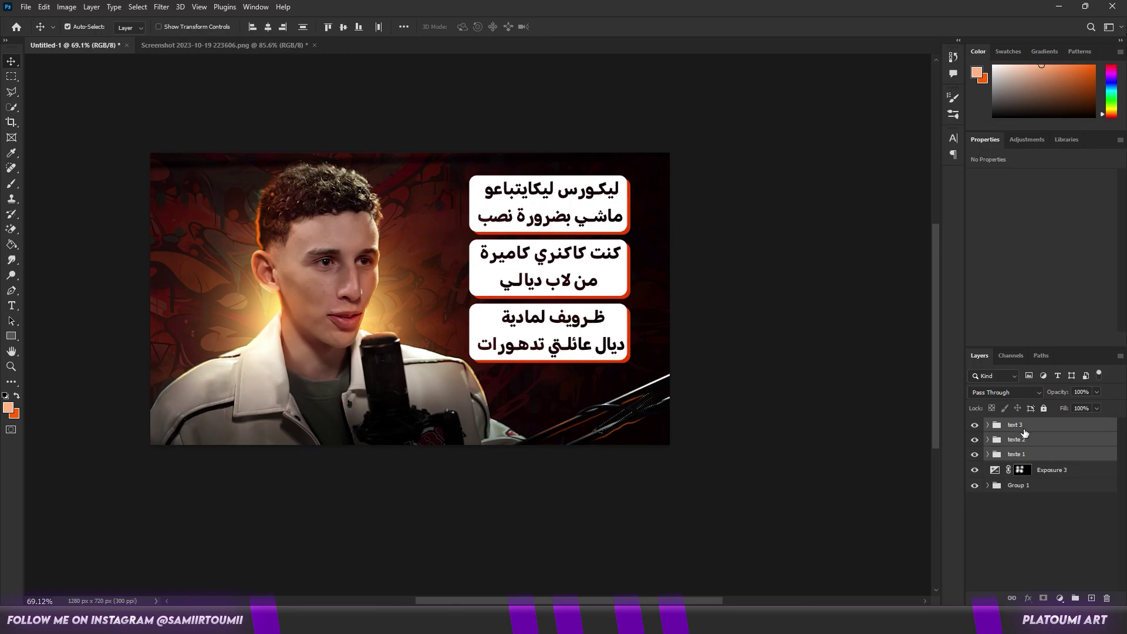
pyautogui.hotkey('ctrl', 't')
pyautogui.moveTo(630, 175)
pyautogui.mouseDown()
pyautogui.moveTo(647, 154)
pyautogui.moveTo(643, 162)
pyautogui.mouseUp()
pyautogui.moveTo(472, 361); pyautogui.dragTo(457, 375)
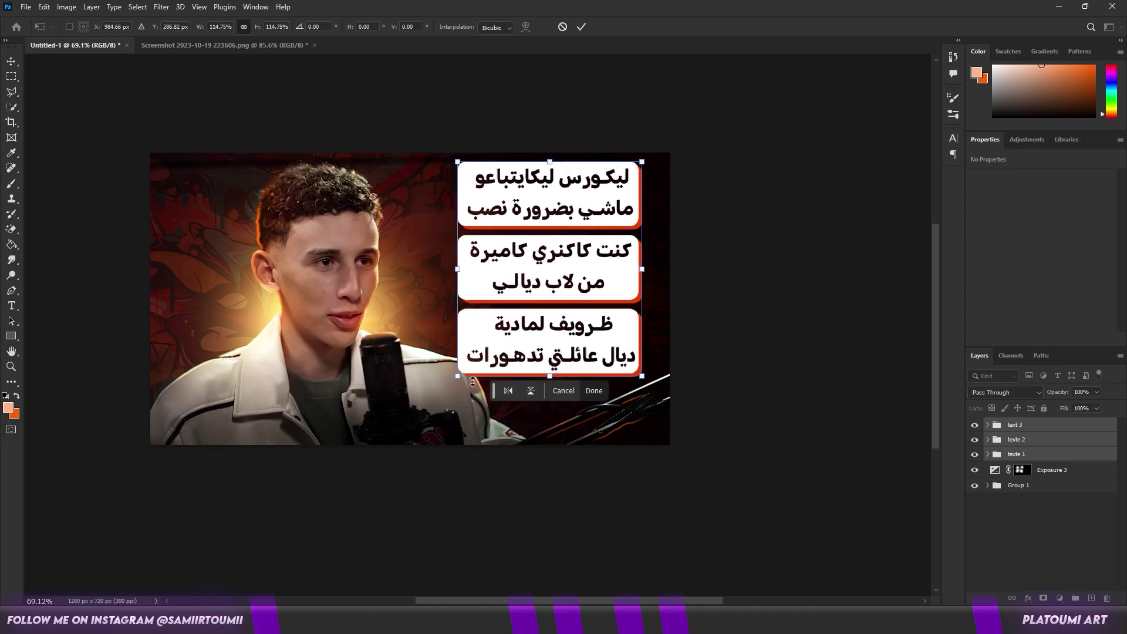
# Skew the three title boxes vertically by about -4° so their lines rise toward the image's right edge
pyautogui.moveTo(456, 375); pyautogui.dragTo(458, 382)
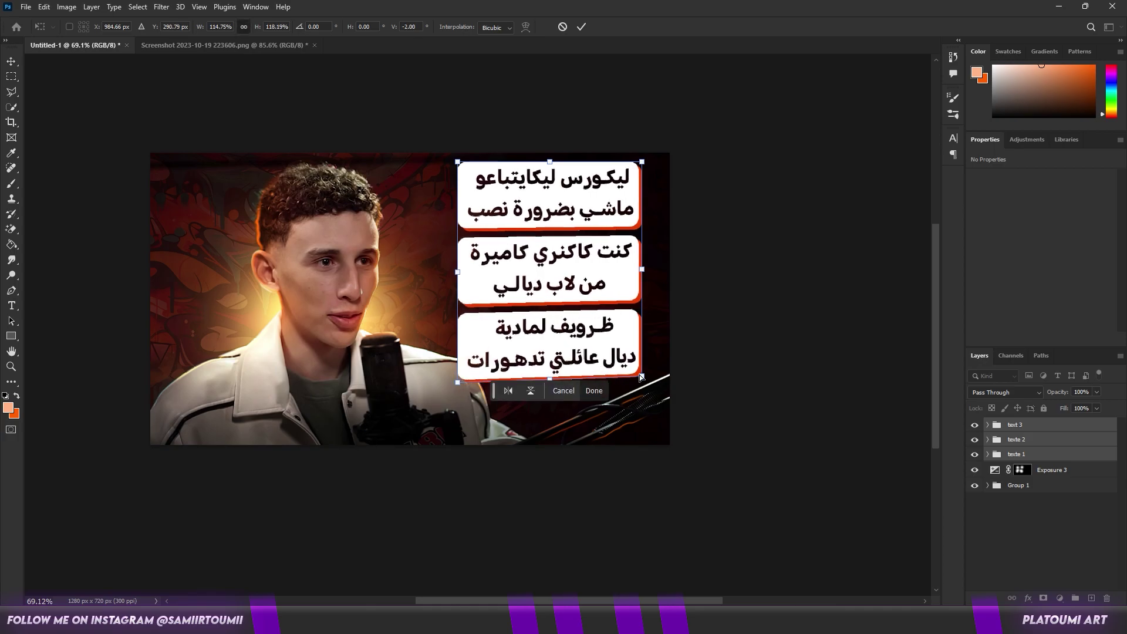
pyautogui.moveTo(643, 376); pyautogui.dragTo(641, 369)
pyautogui.moveTo(460, 164); pyautogui.dragTo(458, 179)
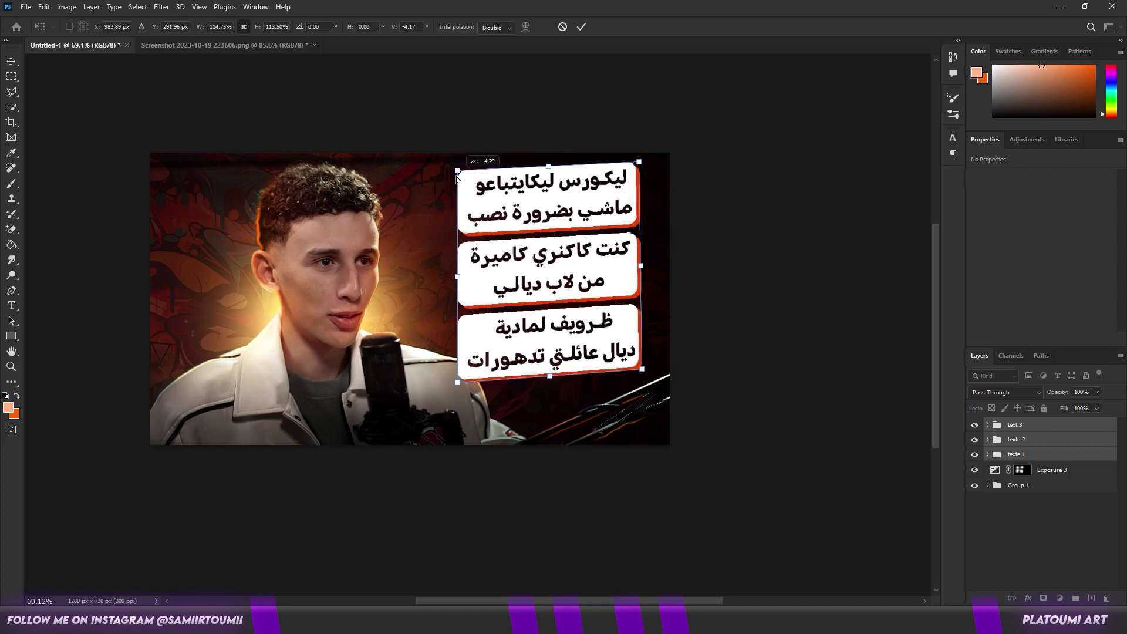
pyautogui.press('Return')
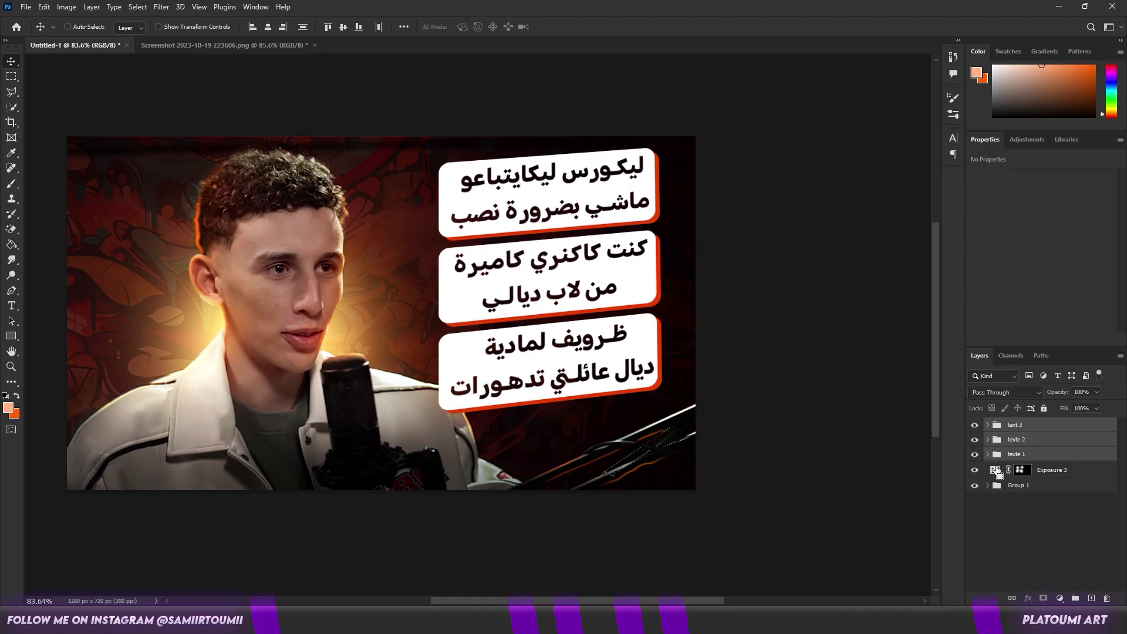
# Group the text 3, texte 2 and texte 1 groups together and name the new group text
pyautogui.hotkey('ctrl', 'g')
pyautogui.doubleClick(1019, 425)
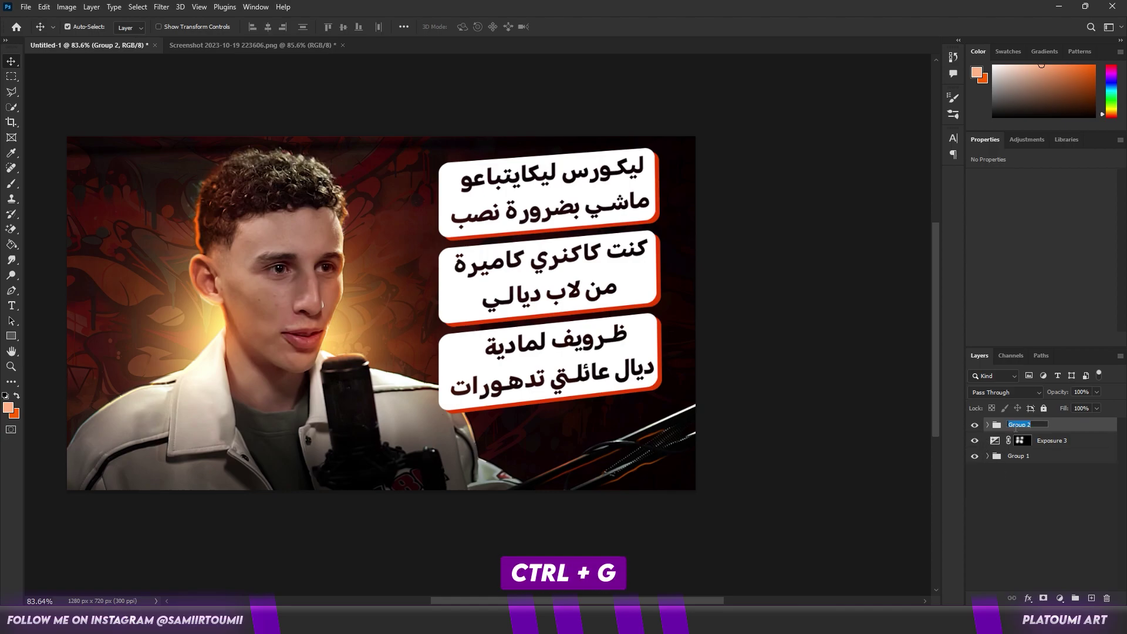
pyautogui.write('ثقفعق')
pyautogui.press('Return')
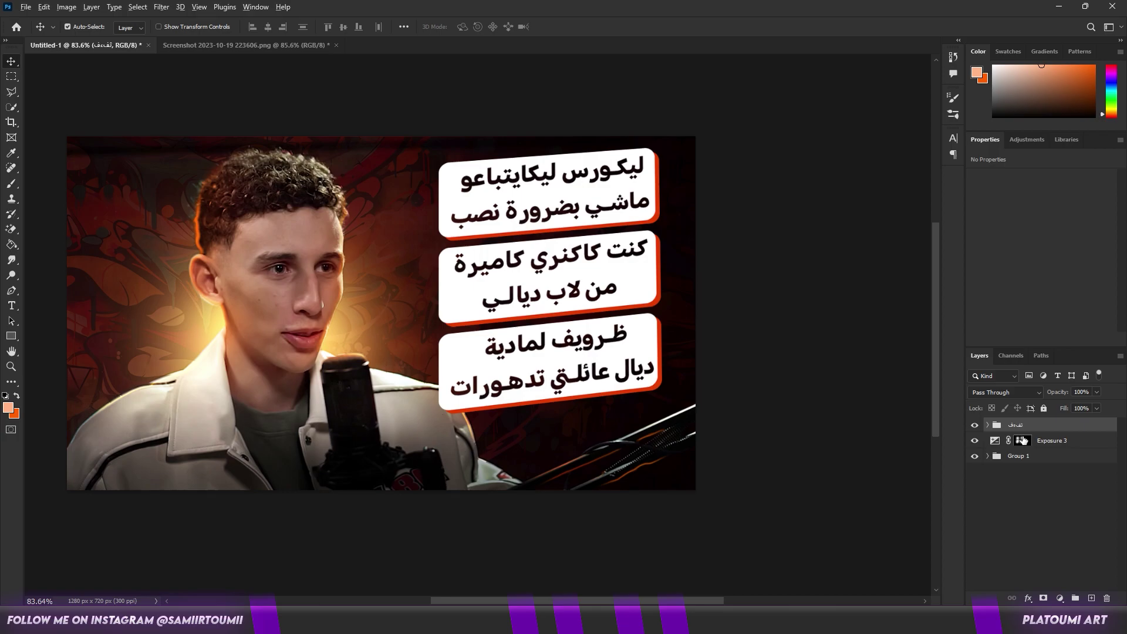
pyautogui.press('super+space')
pyautogui.doubleClick(1019, 425)
pyautogui.write('text')
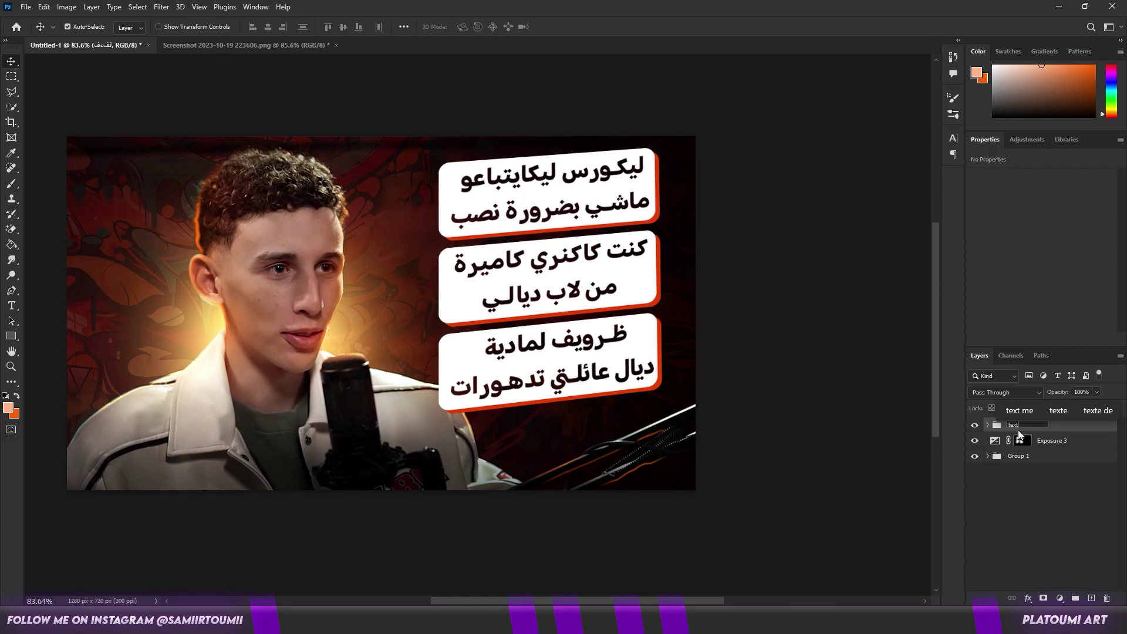
pyautogui.press('Return')
# Move the text group into Group 1, directly beneath the person layer, so the man overlaps the title boxes
pyautogui.scroll(-2, 307, 241)
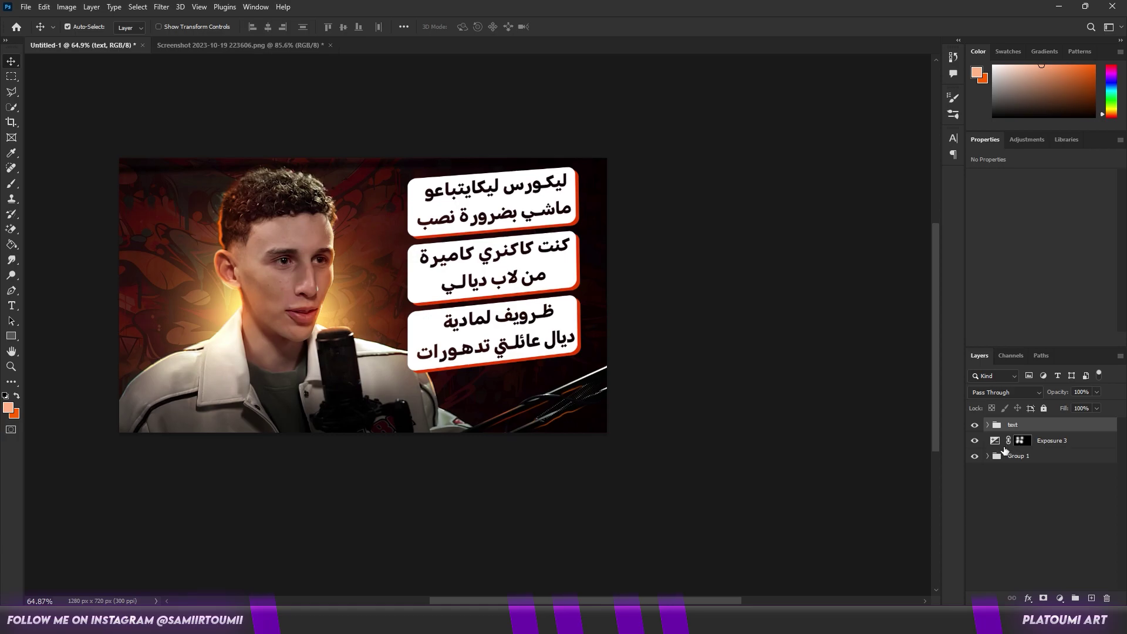
pyautogui.click(988, 457)
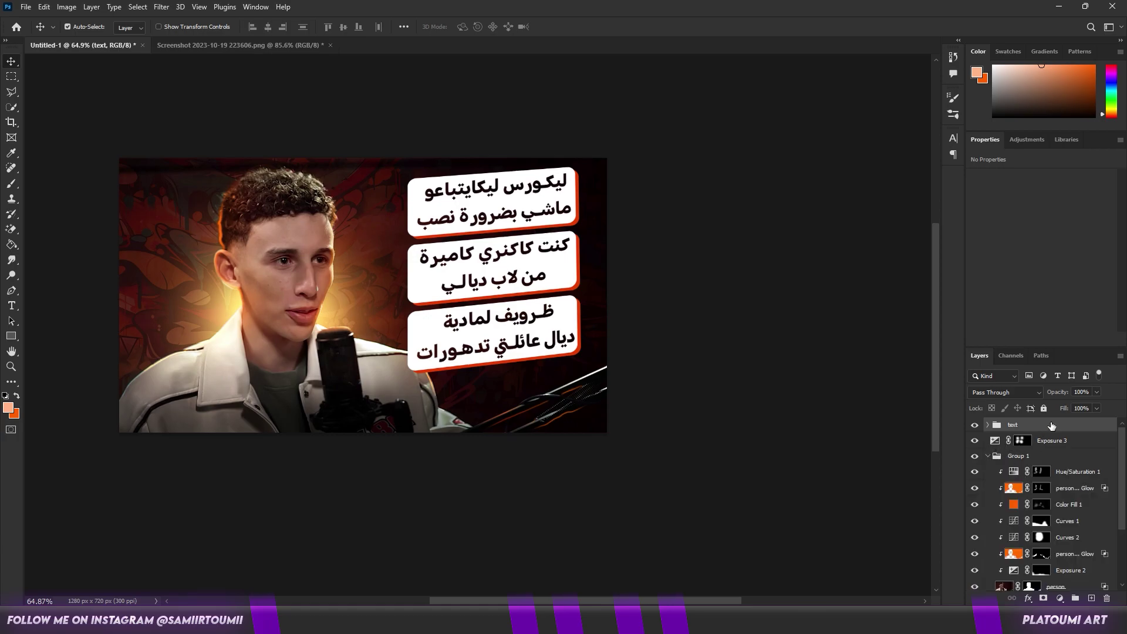
pyautogui.moveTo(1051, 425); pyautogui.dragTo(1043, 580)
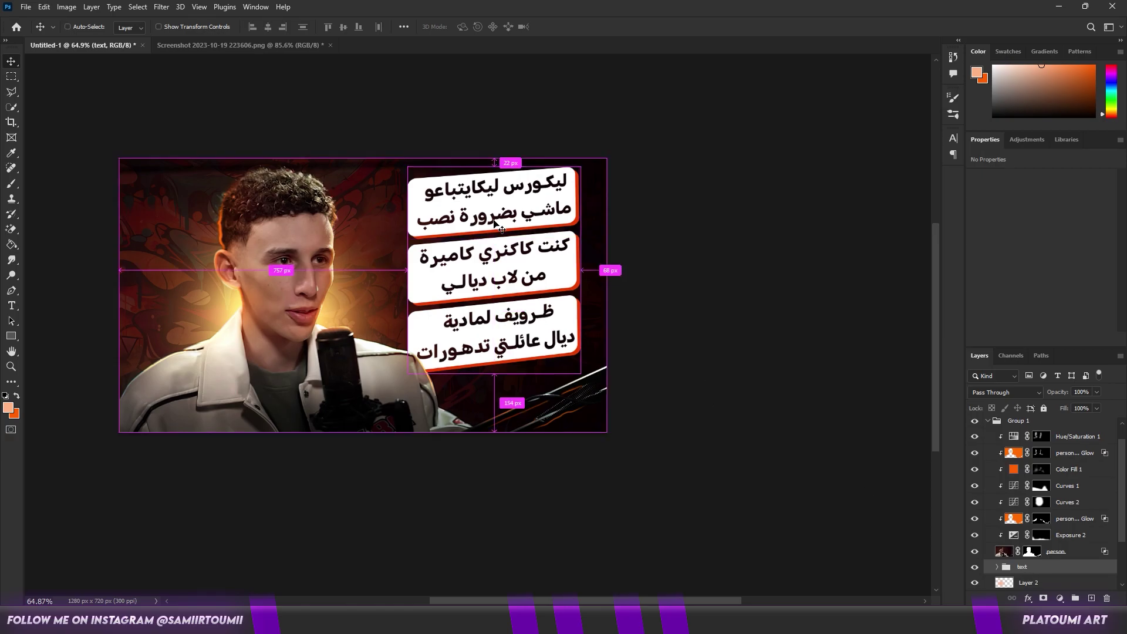
# Enlarge the text group to about 101% and nudge it slightly right and up
pyautogui.hotkey('ctrl', 't')
pyautogui.scroll(2, 401, 319)
pyautogui.moveTo(645, 113); pyautogui.dragTo(650, 111)
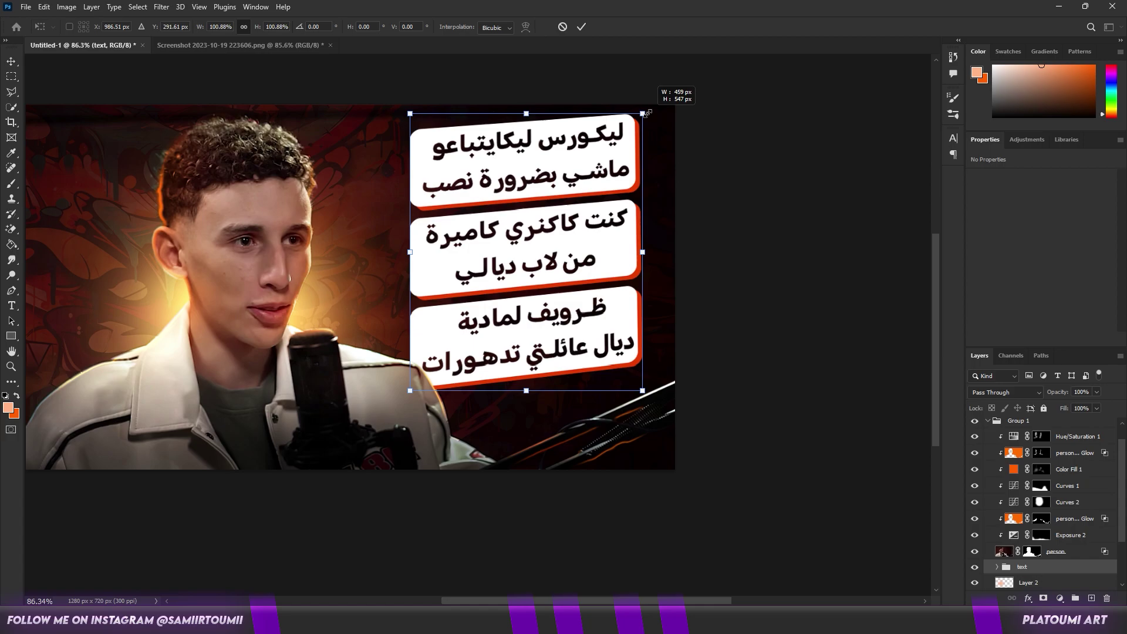
pyautogui.click(581, 26)
pyautogui.press('Right')
pyautogui.press('Right')
pyautogui.press('Right')
pyautogui.press('Right')
pyautogui.press('Right')
pyautogui.press('Right')
pyautogui.press('Up')
pyautogui.press('Up')
pyautogui.press('Up')
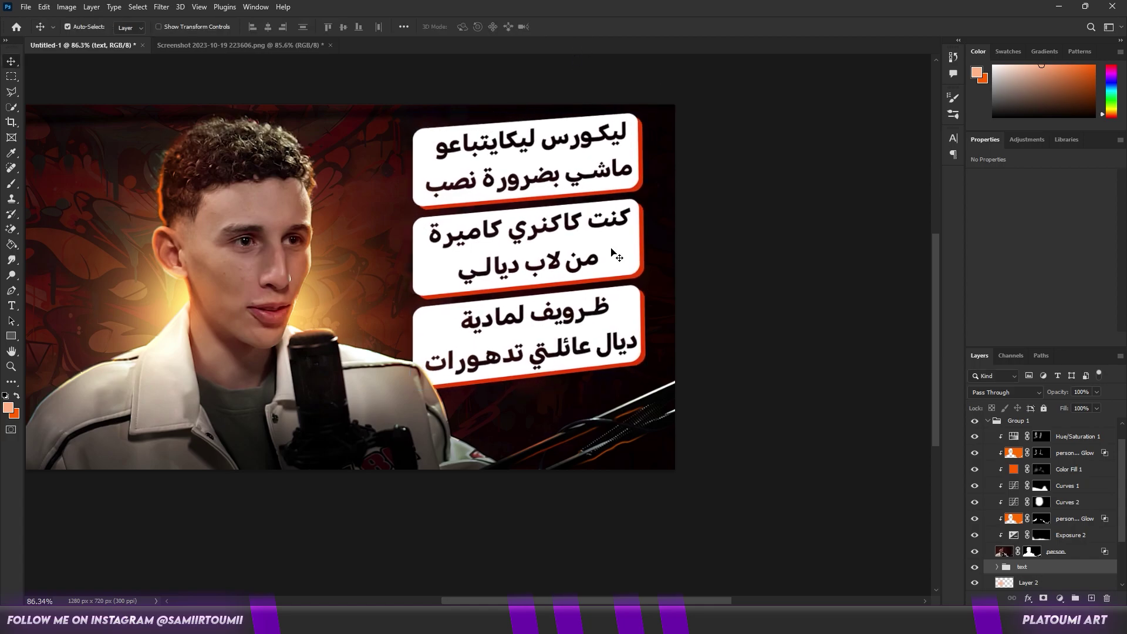
# Nudge the text group slightly down and scale it down a little from its upper-right corner
pyautogui.scroll(-3, 505, 376)
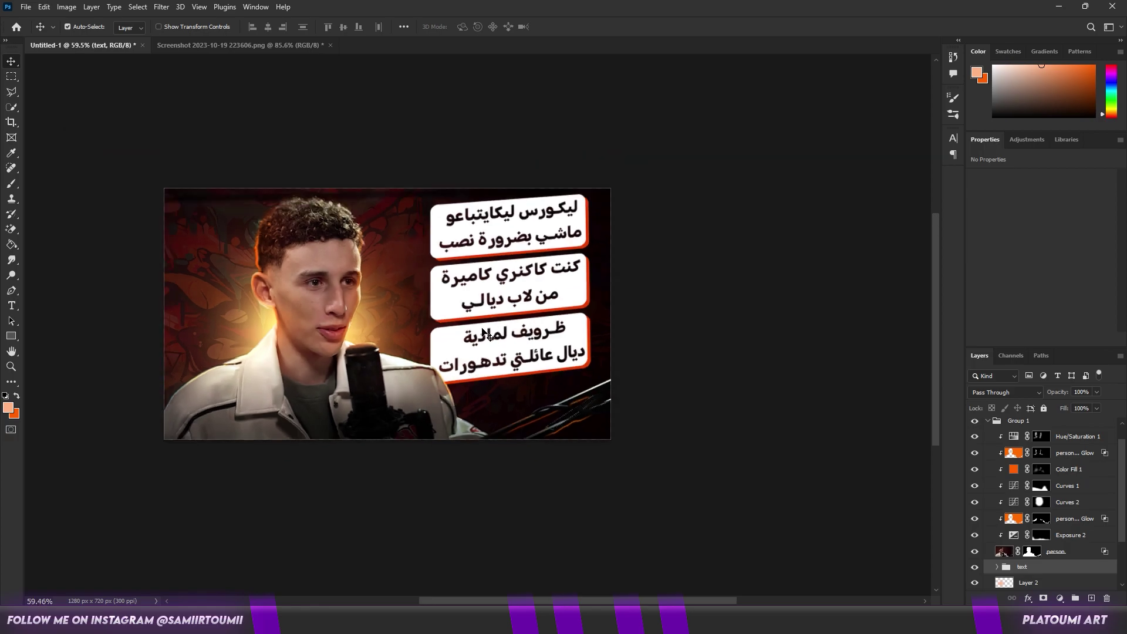
pyautogui.press('Down')
pyautogui.press('Down')
pyautogui.hotkey('ctrl', 't')
pyautogui.scroll(3, 590, 194)
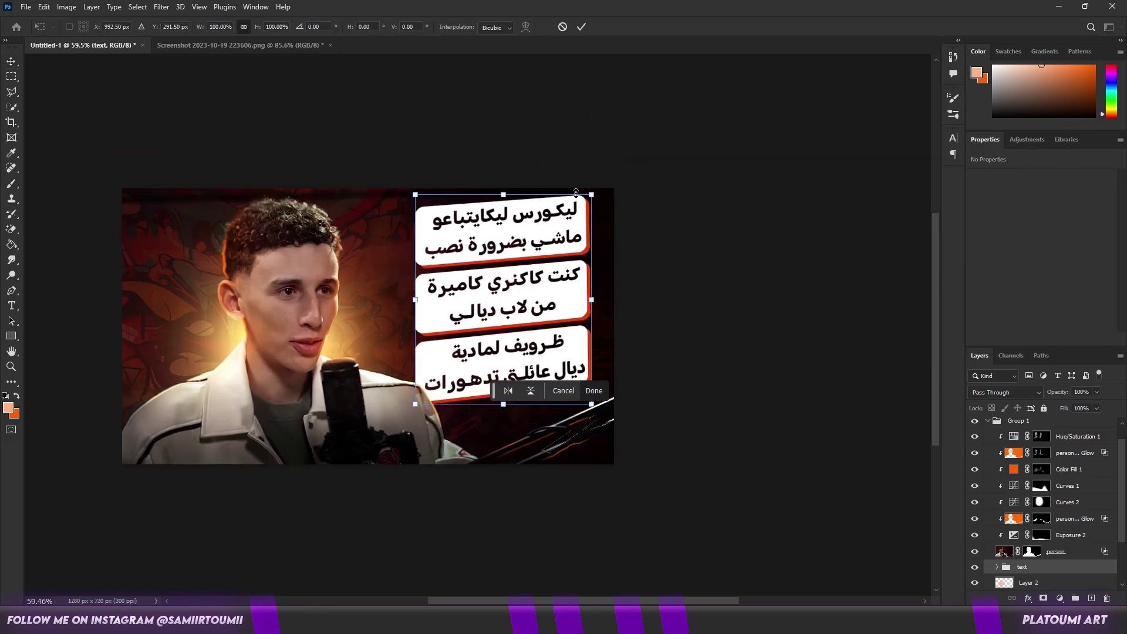
pyautogui.moveTo(597, 193); pyautogui.dragTo(591, 201)
pyautogui.click(584, 29)
pyautogui.scroll(-3, 332, 367)
pyautogui.scroll(2, 332, 367)
pyautogui.moveTo(355, 359); pyautogui.dragTo(430, 356)
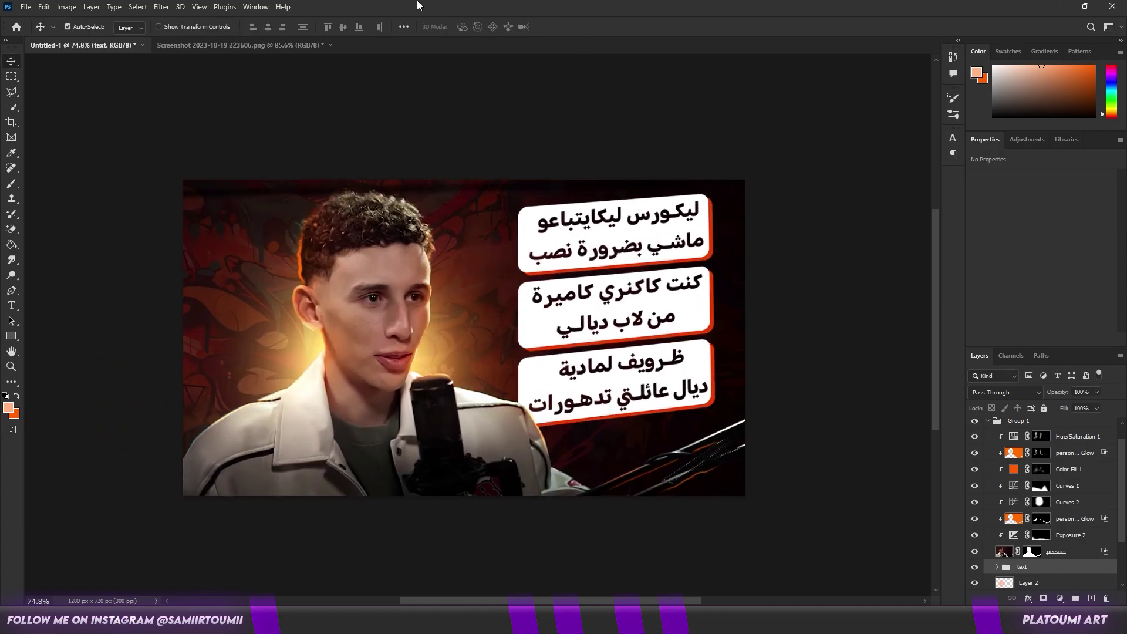
# Compare the title boxes' size and placement with the reference thumbnail maxresdefault.jpg and close the reference
pyautogui.hotkey('alt', 'Tab')
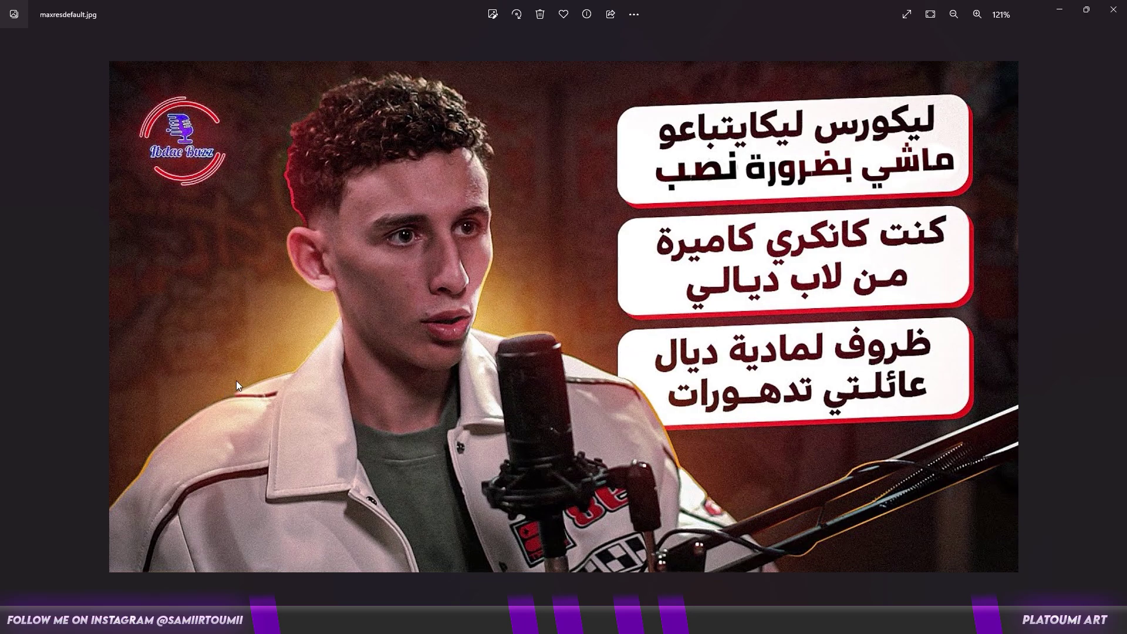
pyautogui.scroll(-3, 236, 380)
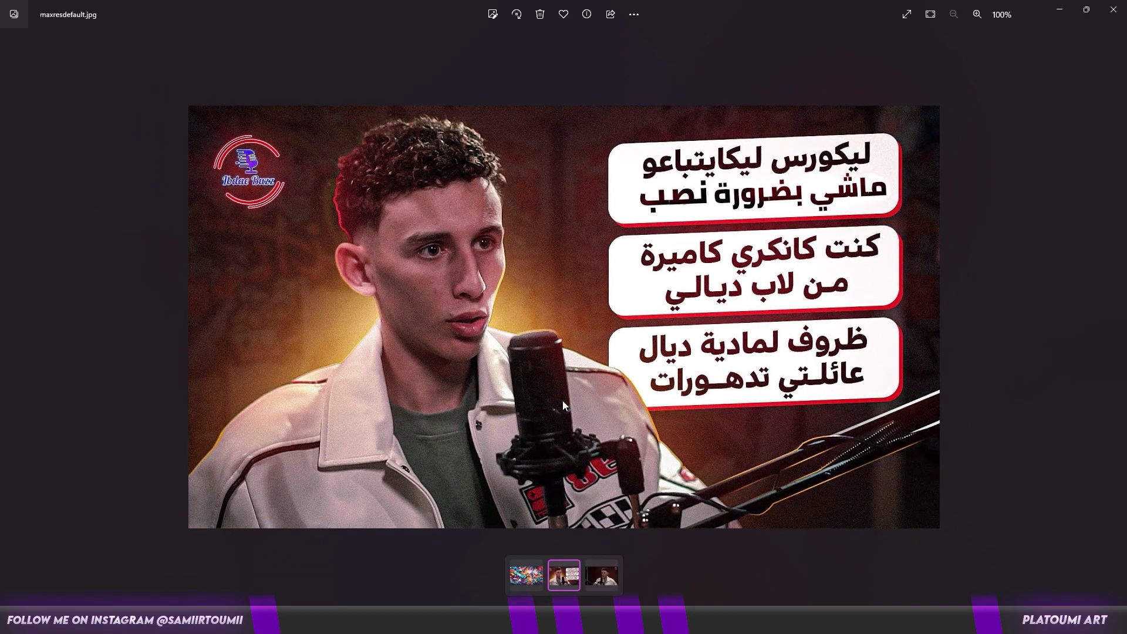
pyautogui.click(1114, 6)
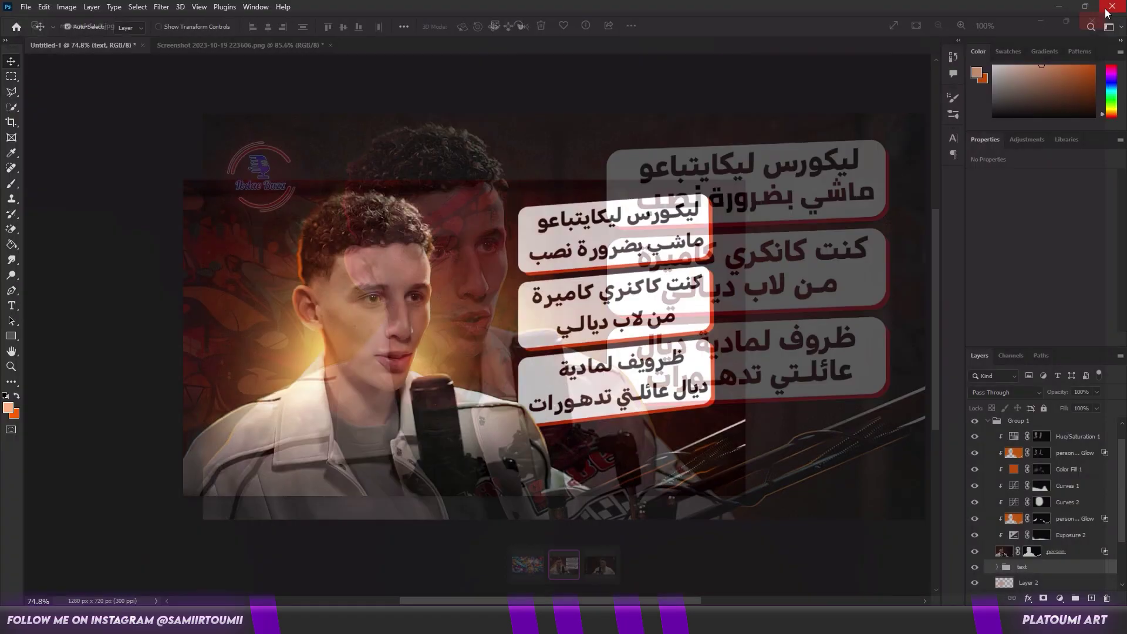
# Collapse Group 1 and stamp all visible layers into a new merged layer above Exposure 3
pyautogui.scroll(2, 448, 278)
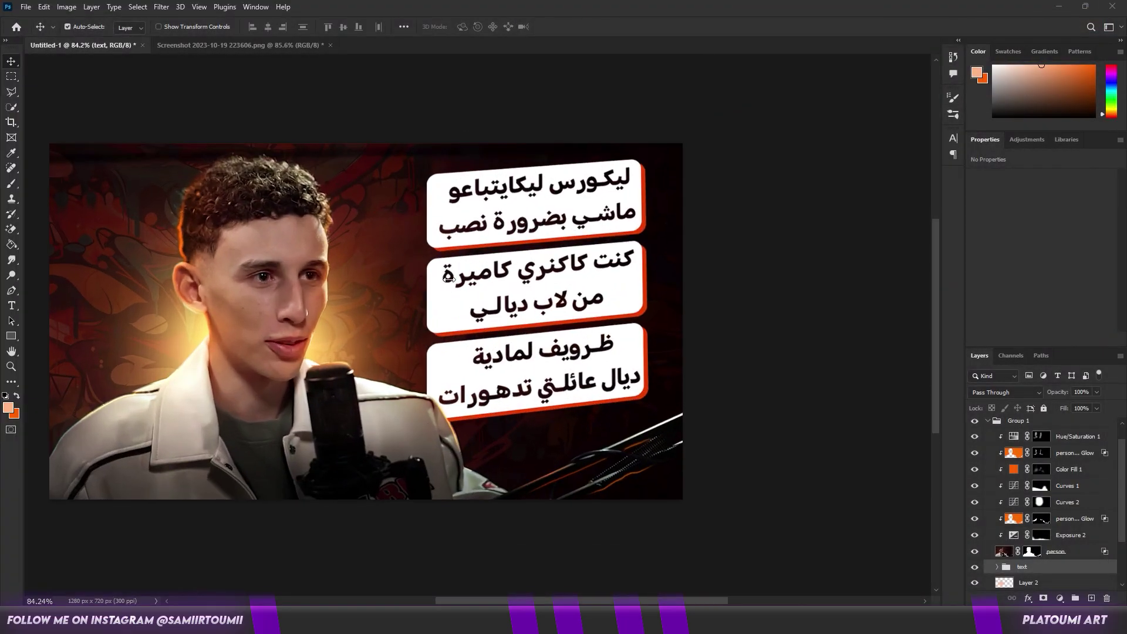
pyautogui.scroll(1, 998, 487)
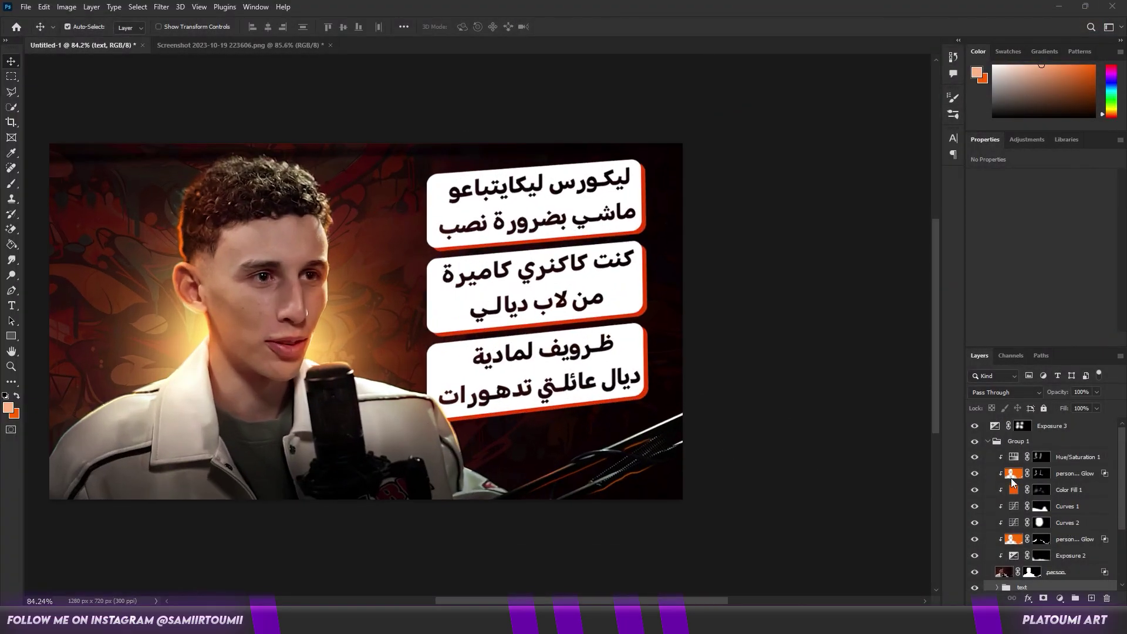
pyautogui.click(989, 441)
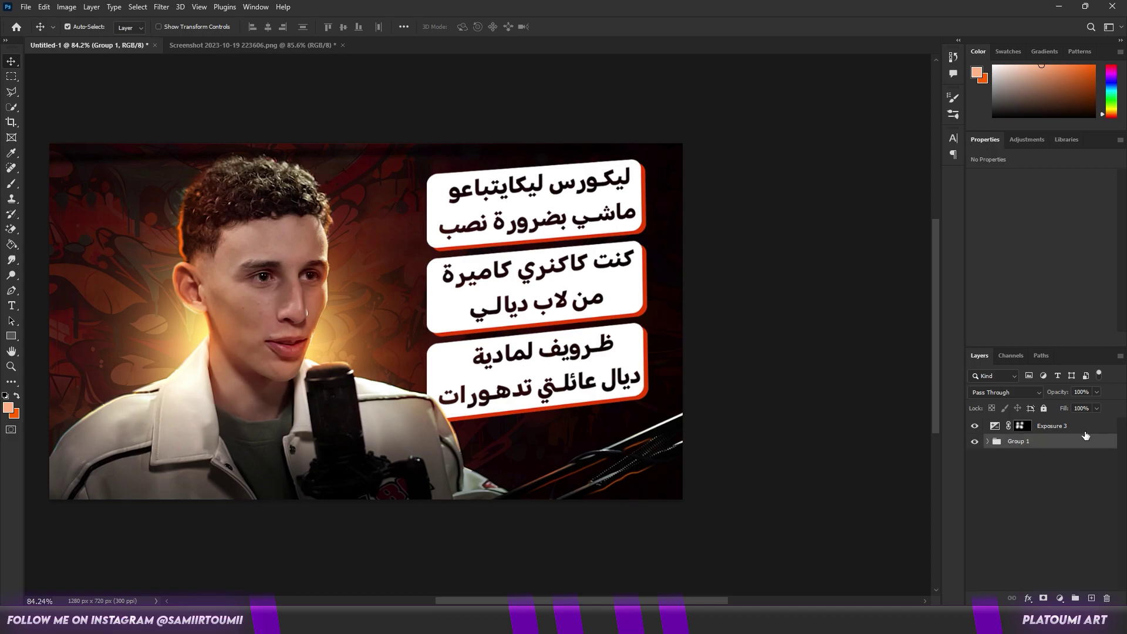
pyautogui.click(1086, 434)
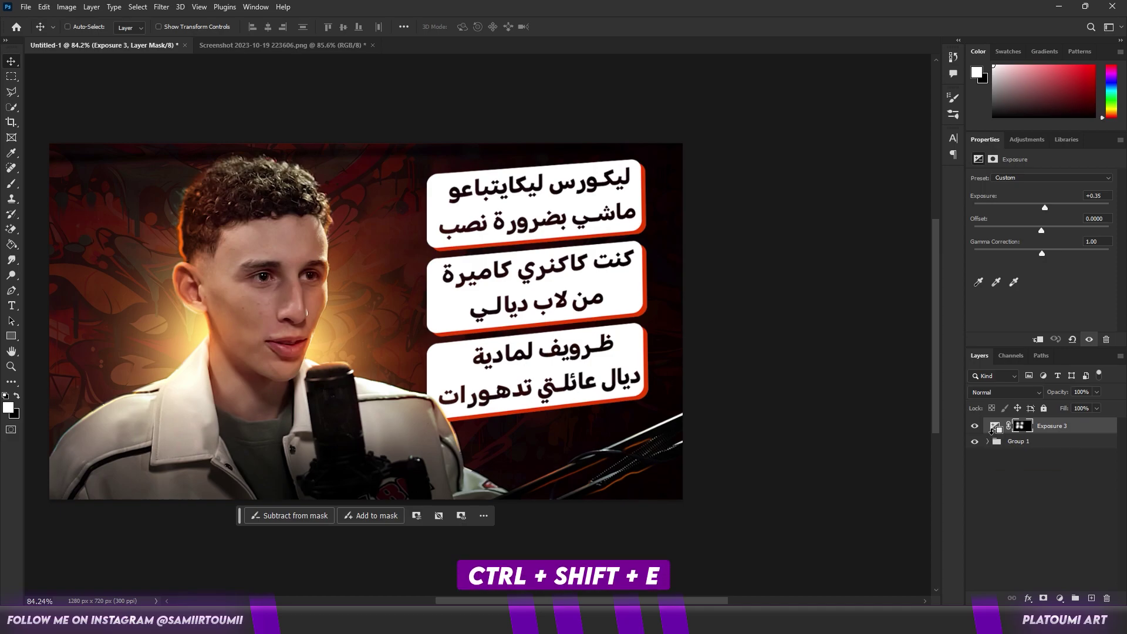
pyautogui.hotkey('ctrl', 'alt', 'shift', 'e')
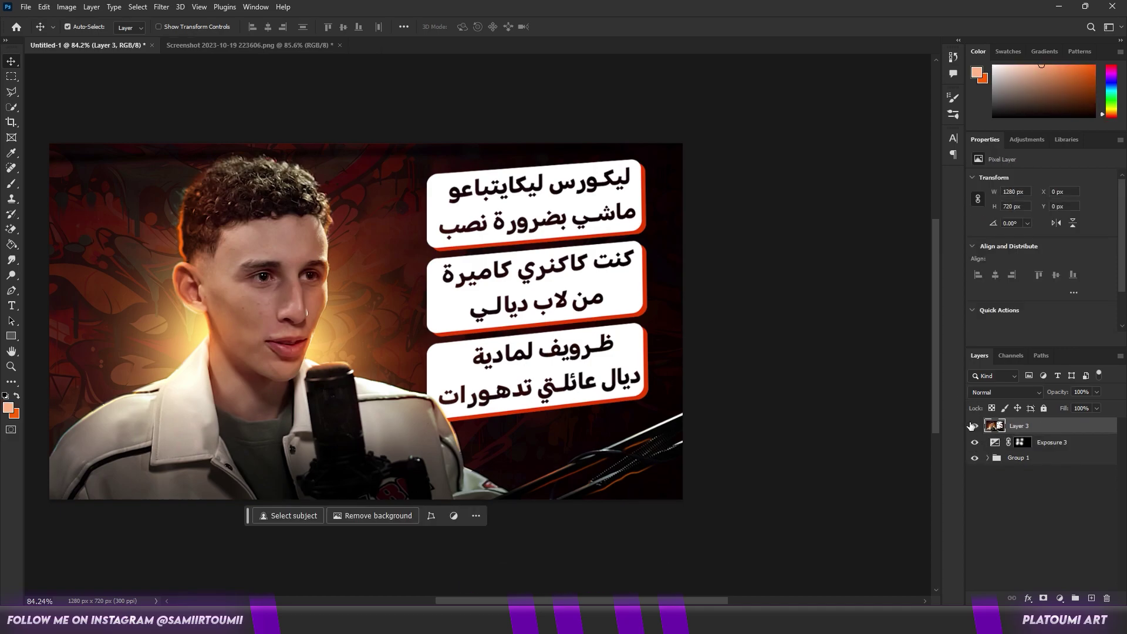
# Open the merged layer in the Camera Raw filter and adjust its Basic and Detail settings
pyautogui.click(164, 7)
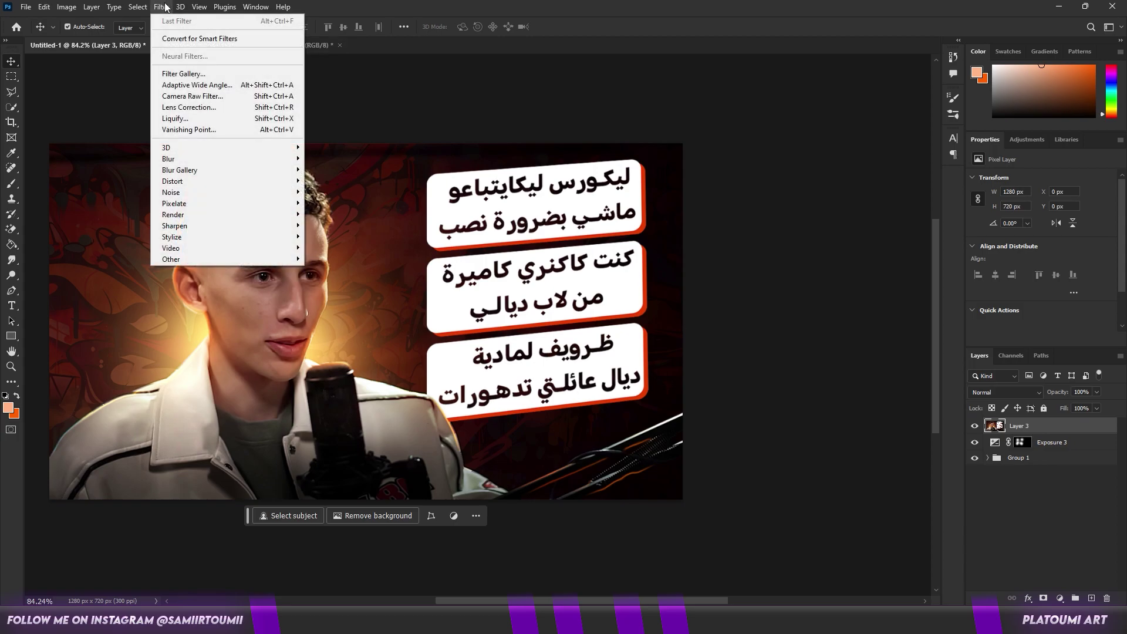
pyautogui.moveTo(199, 7)
pyautogui.click(991, 429)
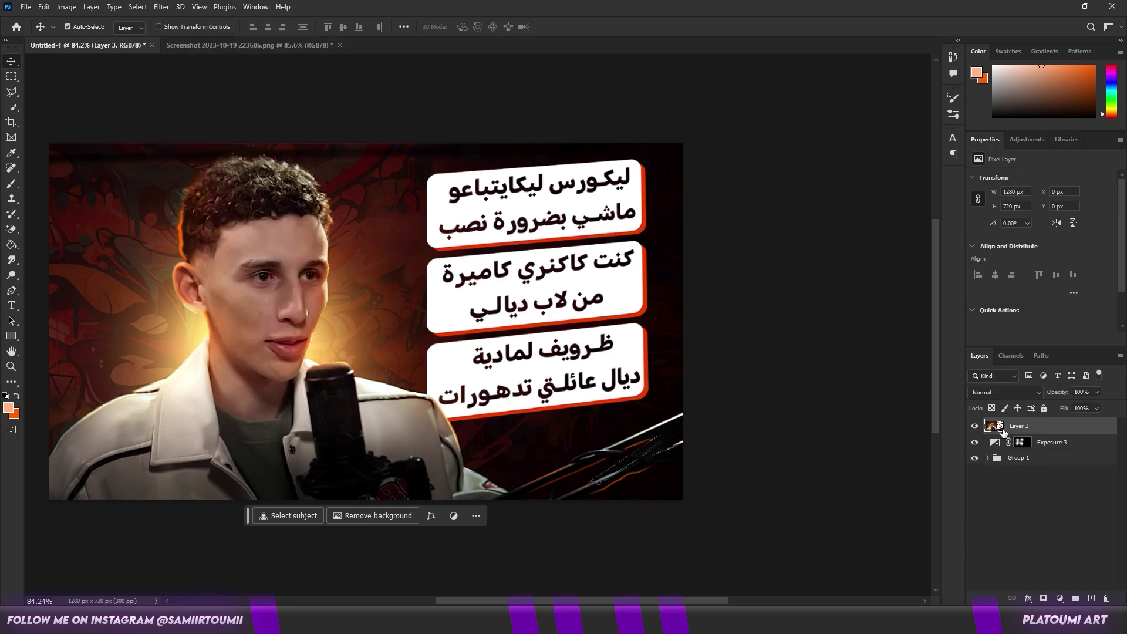
pyautogui.click(165, 6)
pyautogui.click(438, 103)
pyautogui.hotkey('ctrl', 'shift', 'a')
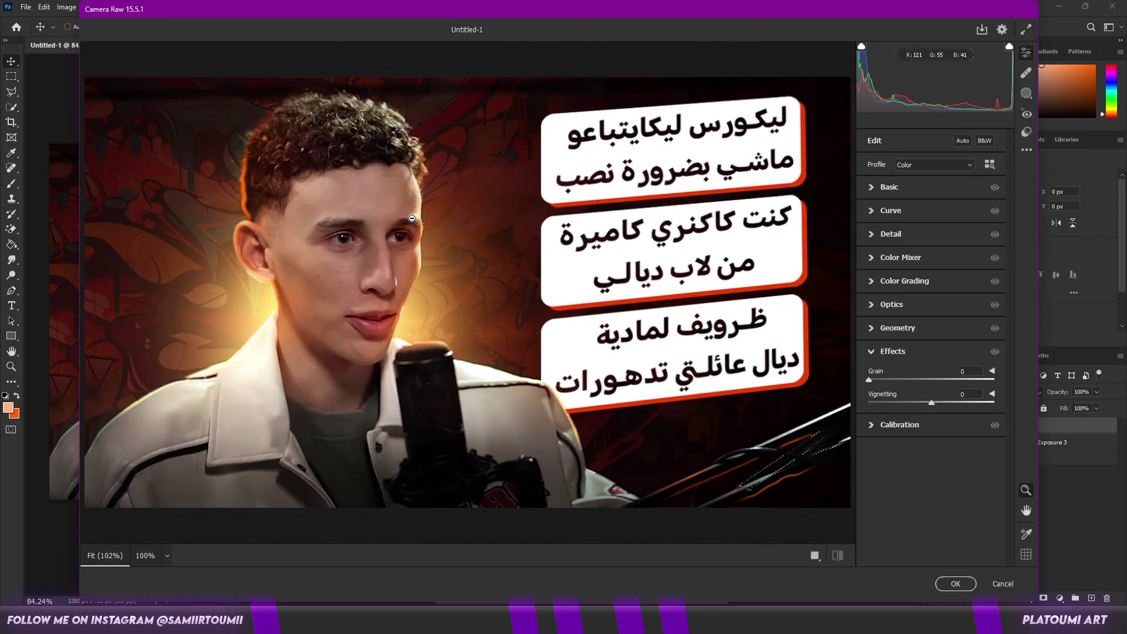
pyautogui.click(876, 188)
pyautogui.moveTo(932, 281); pyautogui.dragTo(942, 351)
pyautogui.moveTo(932, 368); pyautogui.dragTo(937, 412)
pyautogui.moveTo(932, 415); pyautogui.dragTo(935, 462)
pyautogui.click(891, 502)
pyautogui.moveTo(901, 335); pyautogui.dragTo(935, 299)
# Shift the Color Mixer hues: Reds -21, Oranges -17, Yellows +12, Blues +53 and Purples +30
pyautogui.click(901, 495)
pyautogui.moveTo(931, 225); pyautogui.dragTo(919, 225)
pyautogui.moveTo(932, 242); pyautogui.dragTo(960, 260)
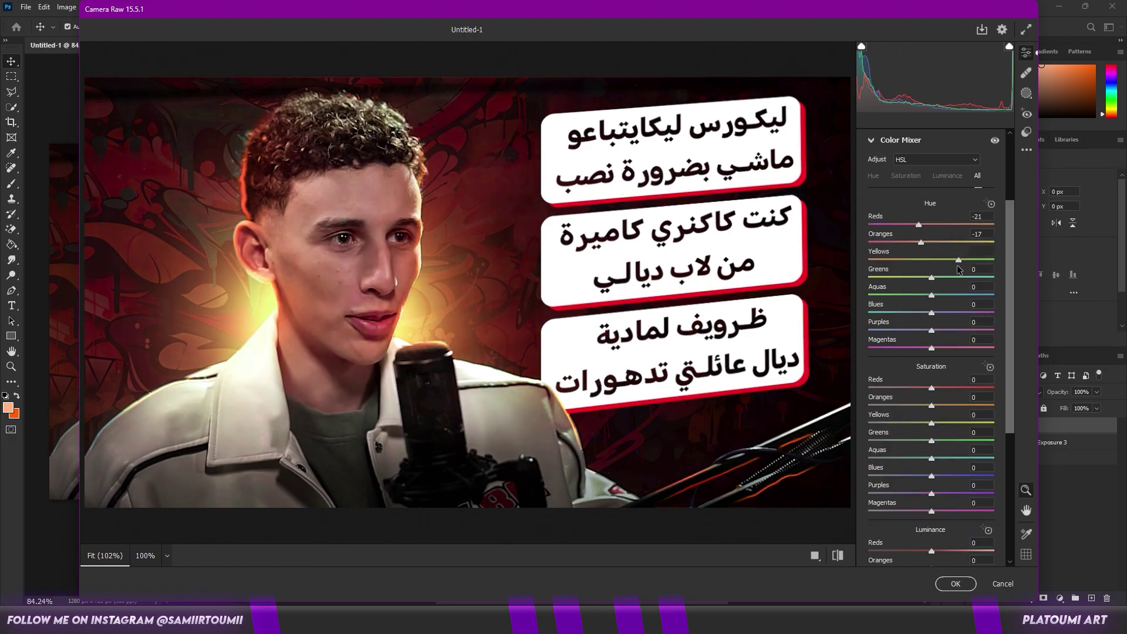
pyautogui.moveTo(931, 331); pyautogui.dragTo(951, 331)
pyautogui.moveTo(931, 312); pyautogui.dragTo(966, 313)
# Set Color Mixer saturation to Reds +15, Oranges +4, Yellows +26, and luminance to Reds +20, Oranges +9, Yellows +20
pyautogui.moveTo(932, 388); pyautogui.dragTo(948, 423)
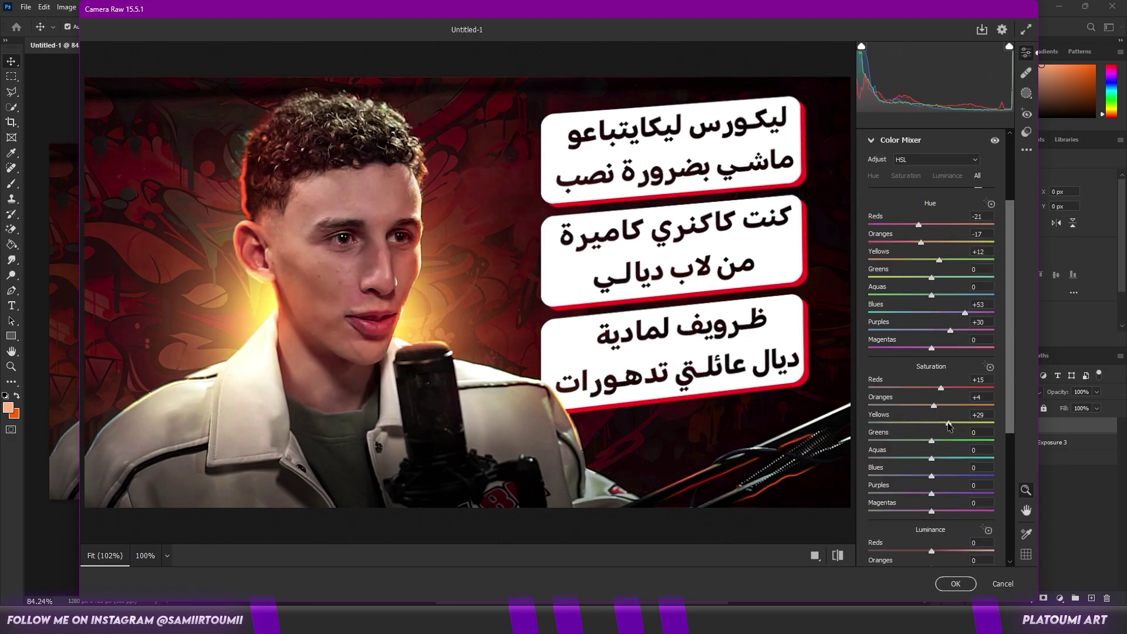
pyautogui.scroll(-3, 940, 458)
pyautogui.click(931, 467)
pyautogui.moveTo(931, 466)
pyautogui.mouseDown()
pyautogui.moveTo(945, 467)
pyautogui.moveTo(945, 501)
pyautogui.moveTo(941, 484)
pyautogui.mouseUp()
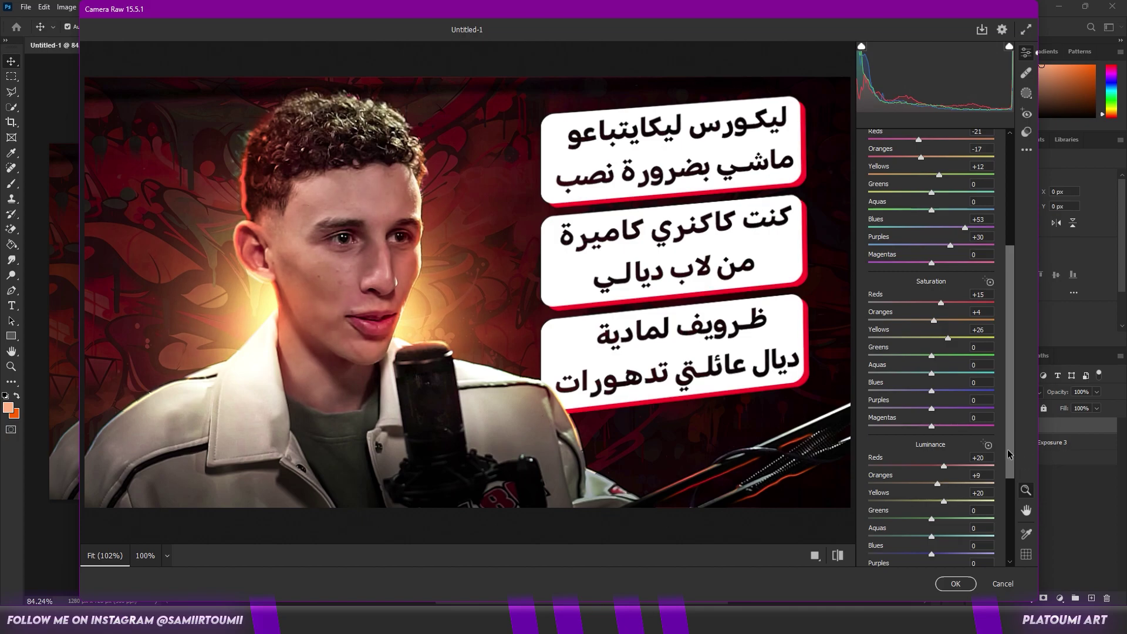
# Add Grain of about 34 and Vignetting of -10 and apply the Camera Raw filter
pyautogui.scroll(-3, 944, 499)
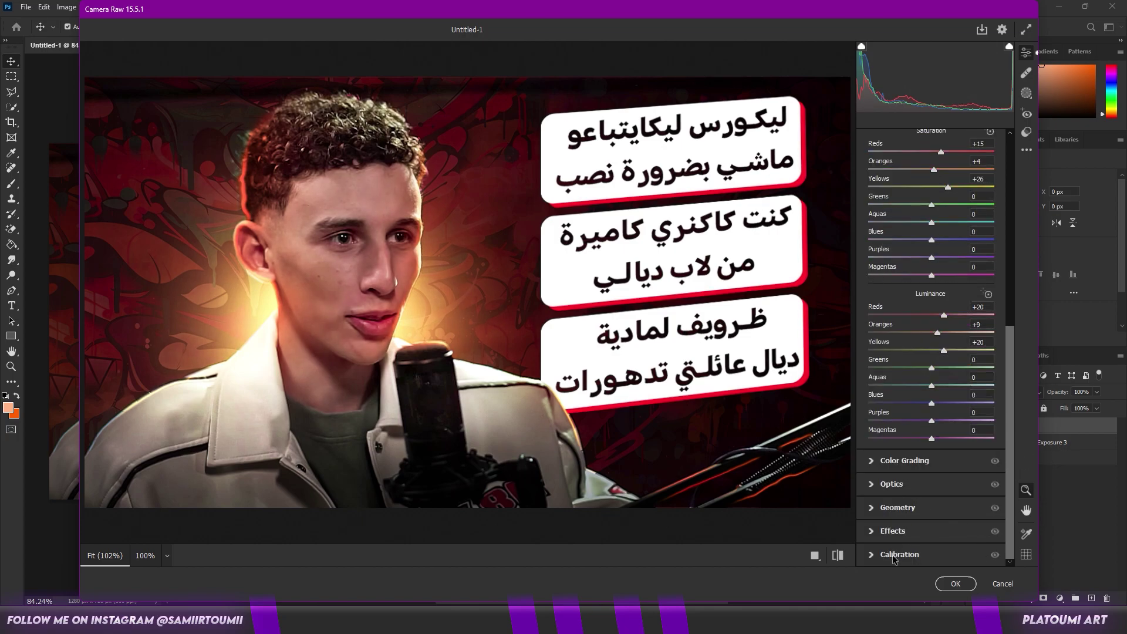
pyautogui.click(893, 533)
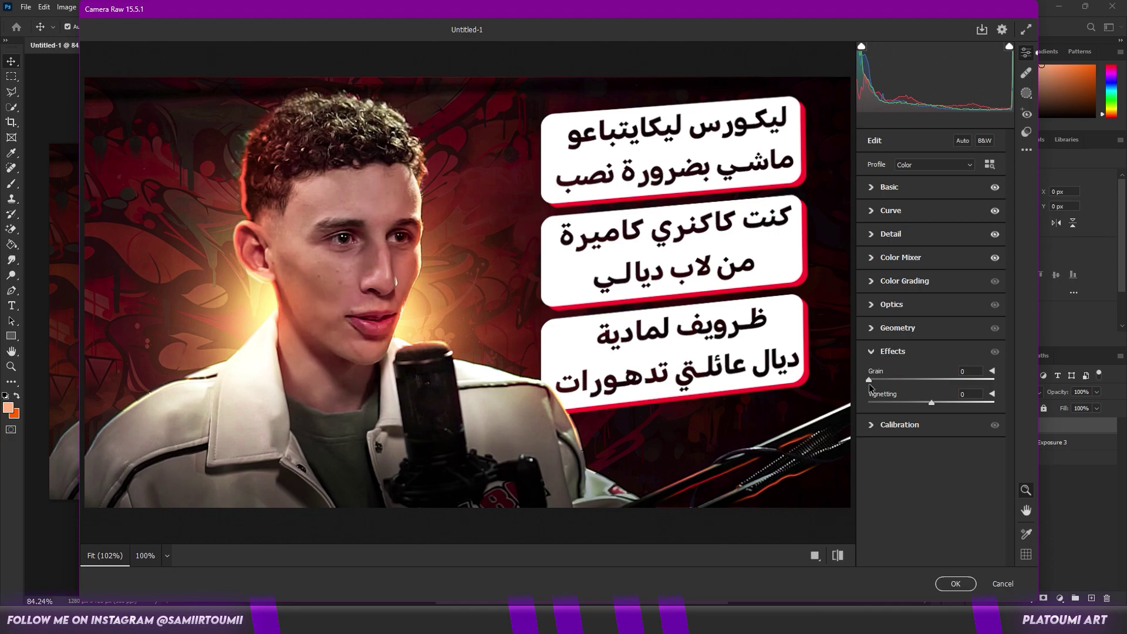
pyautogui.moveTo(870, 380); pyautogui.dragTo(925, 403)
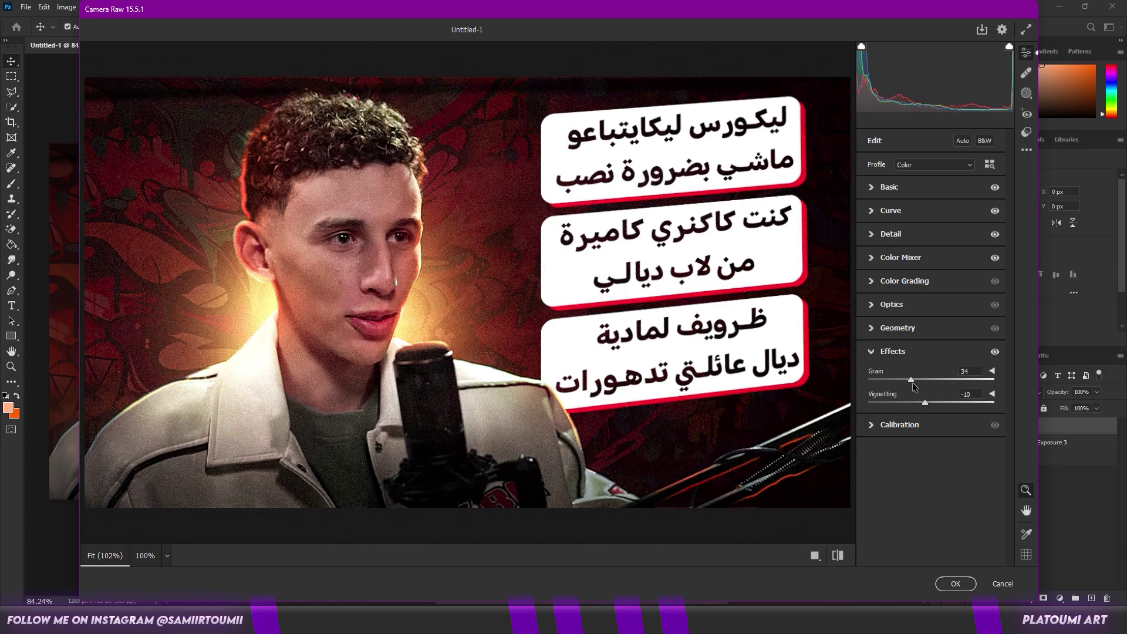
pyautogui.press('Return')
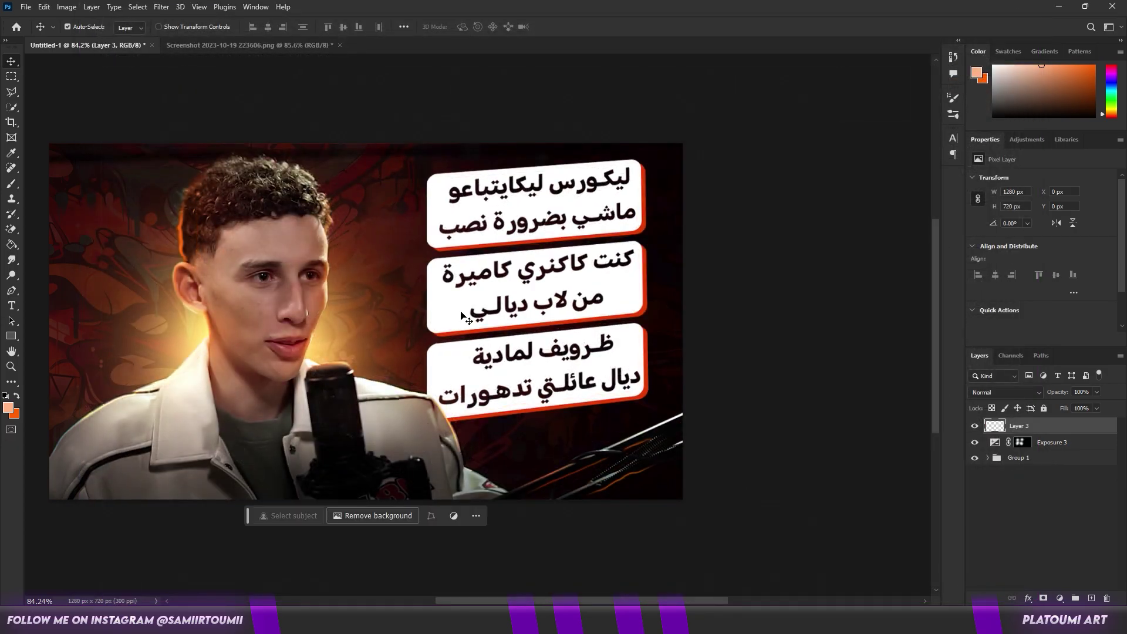
# Open the reference maxresdefault.jpg as a separate document and compare it with the graded thumbnail
pyautogui.hotkey('ctrl', '0')
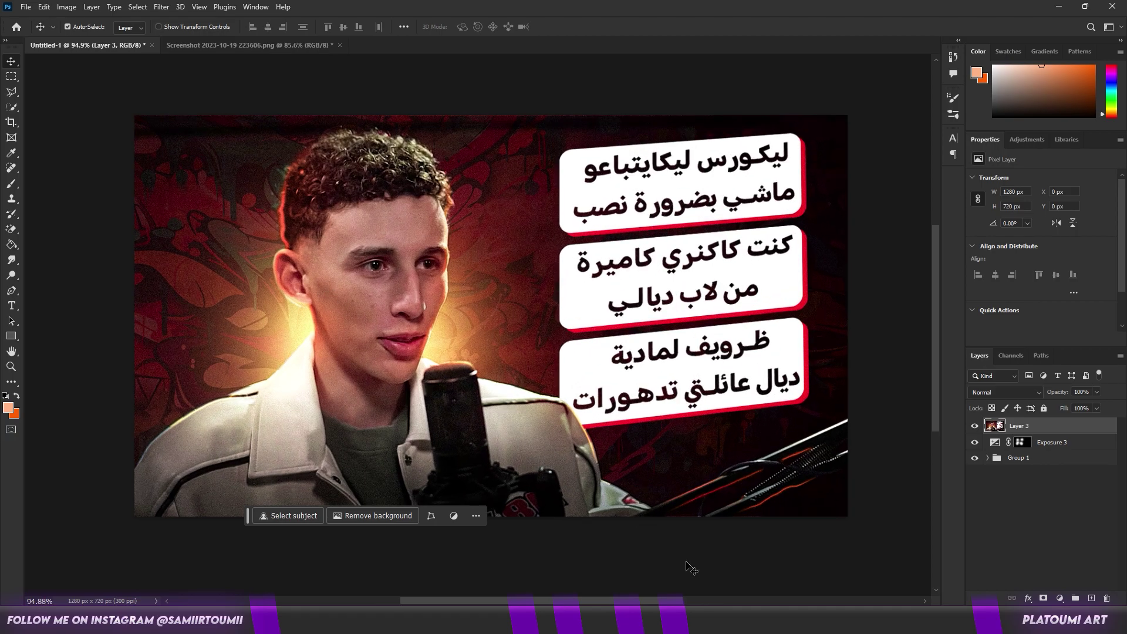
pyautogui.hotkey('alt', 'Tab')
pyautogui.moveTo(379, 165); pyautogui.dragTo(419, 47)
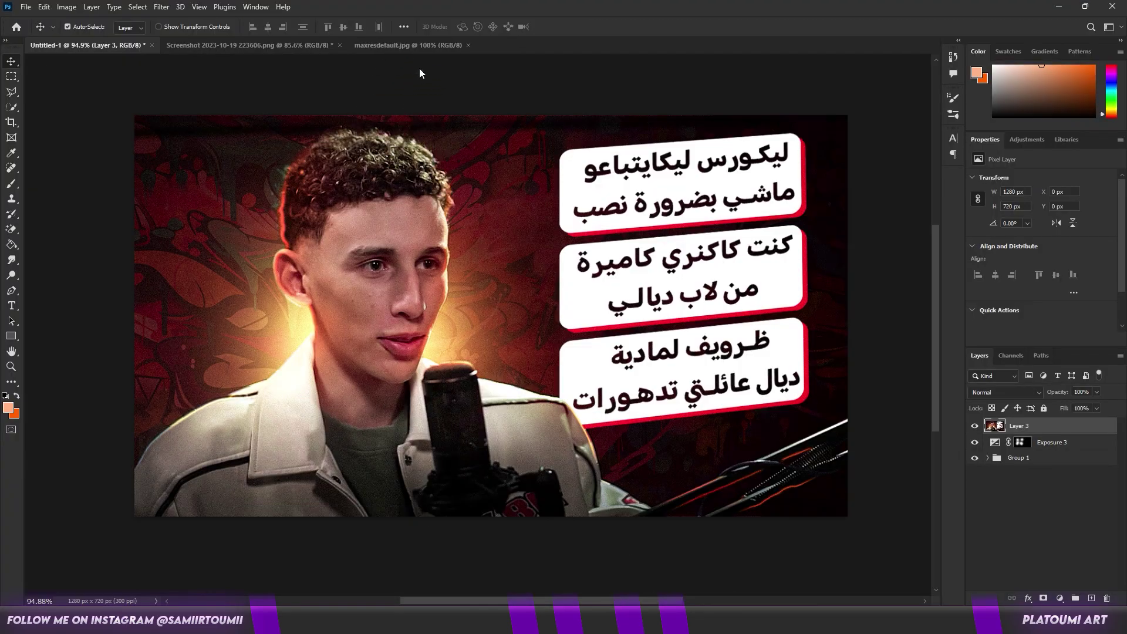
pyautogui.click(81, 43)
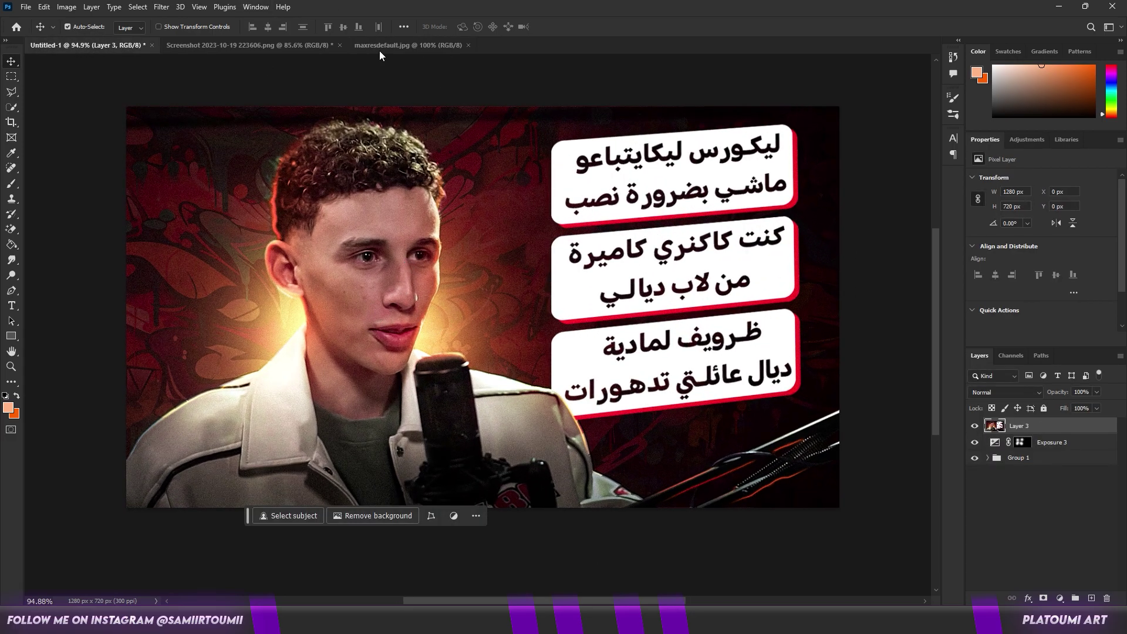
pyautogui.click(380, 47)
pyautogui.scroll(1, 539, 325)
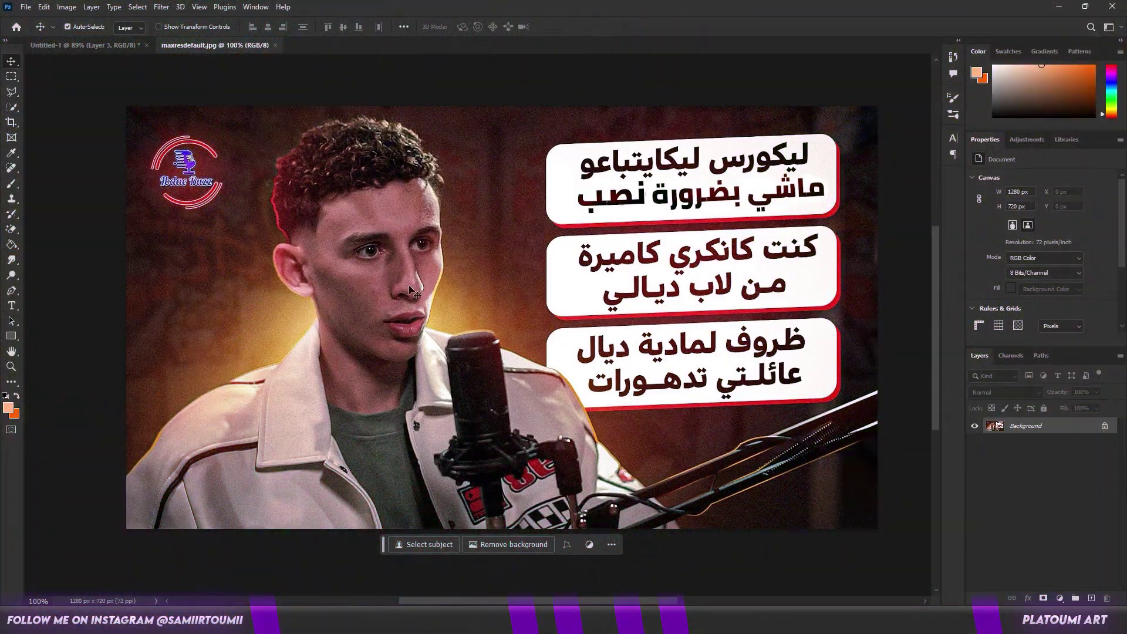
pyautogui.click(91, 46)
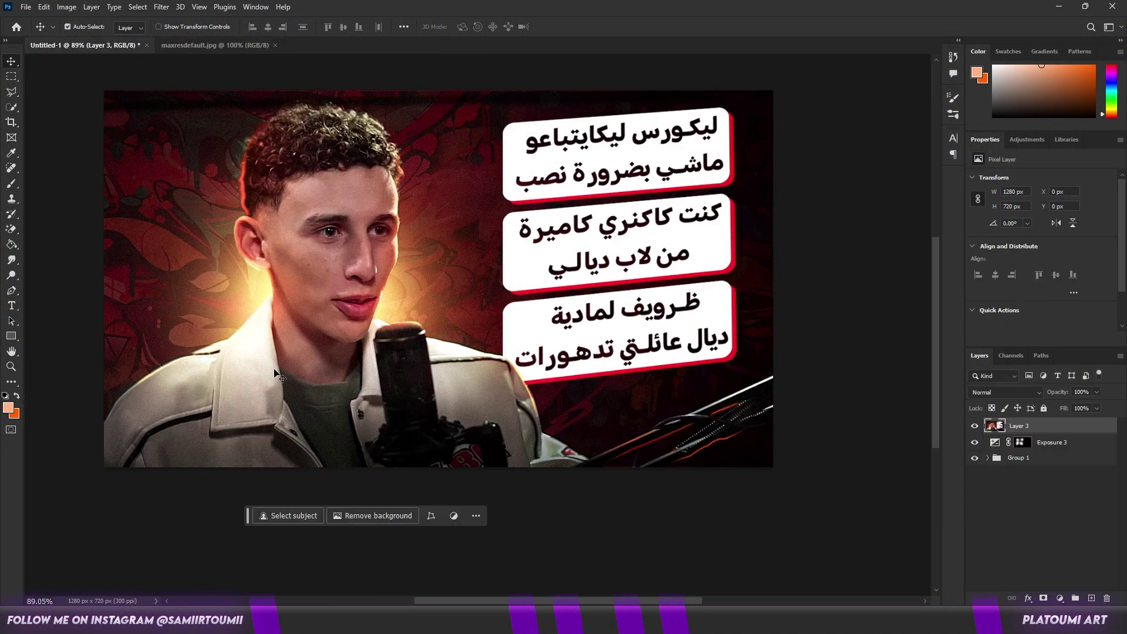
pyautogui.scroll(-3, 420, 360)
pyautogui.scroll(3, 437, 343)
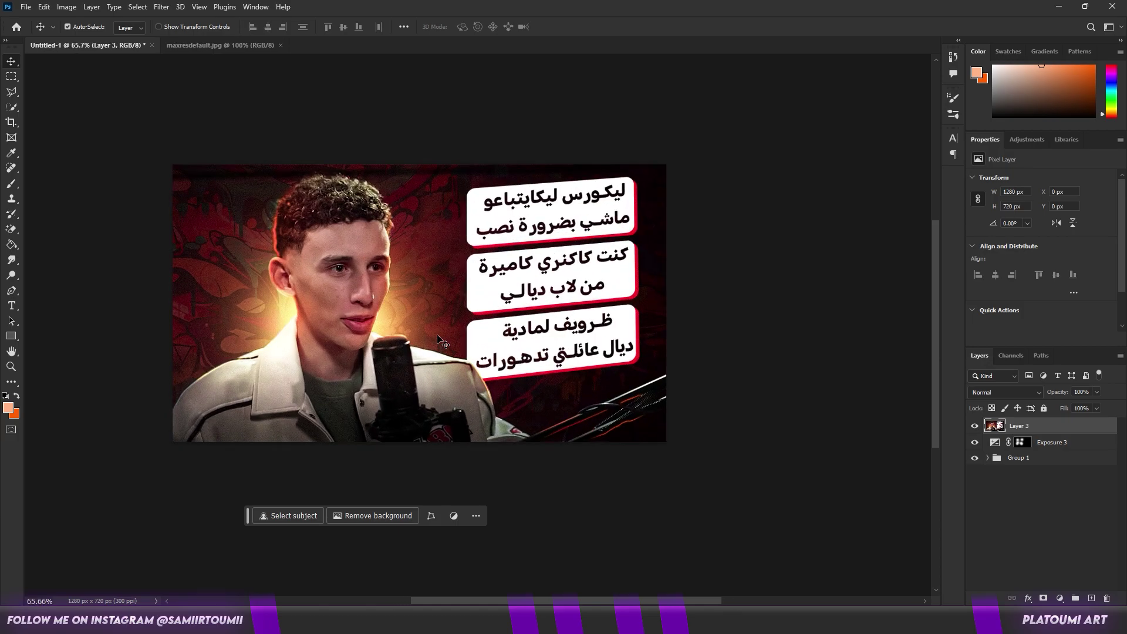
pyautogui.scroll(1, 382, 355)
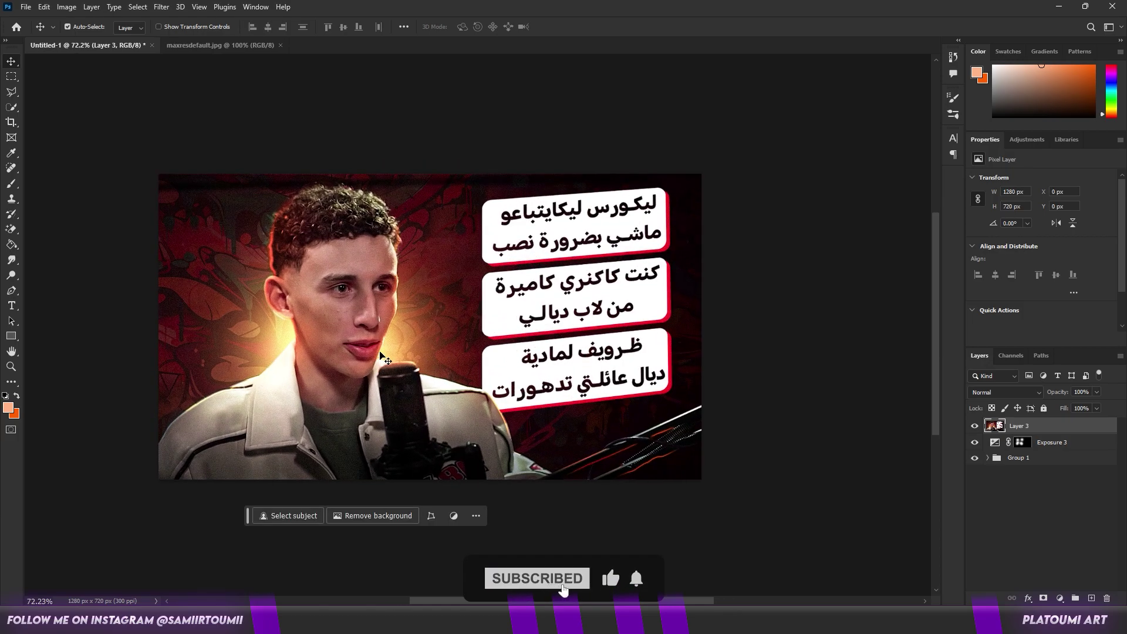